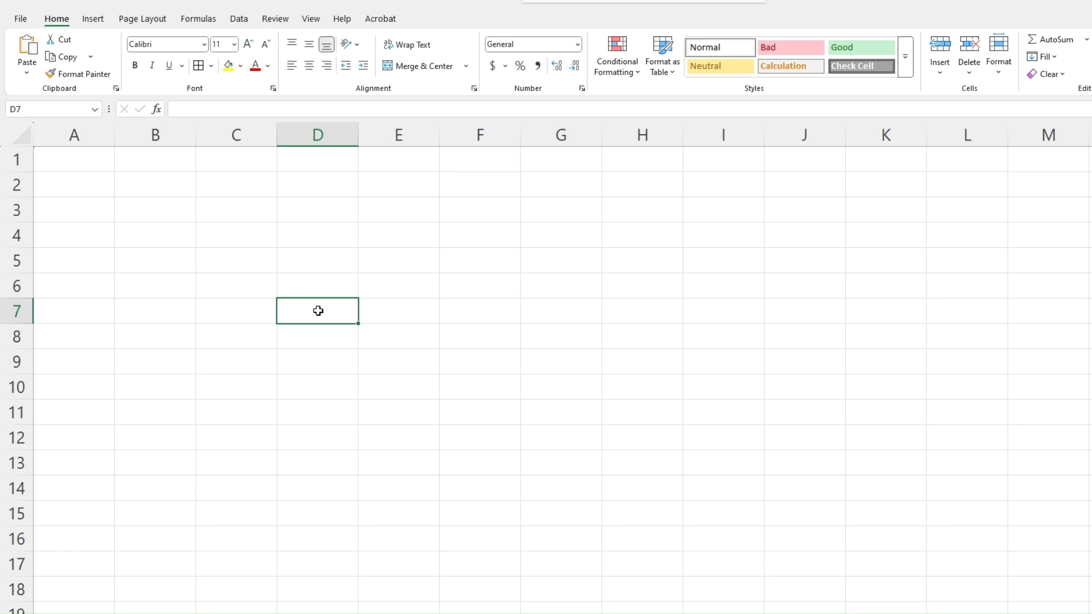
Browse the Formulas commands, comparing them with the Insert commands, and look through the function library's categories
{"action": "left_click", "coordinate": [196, 19]}
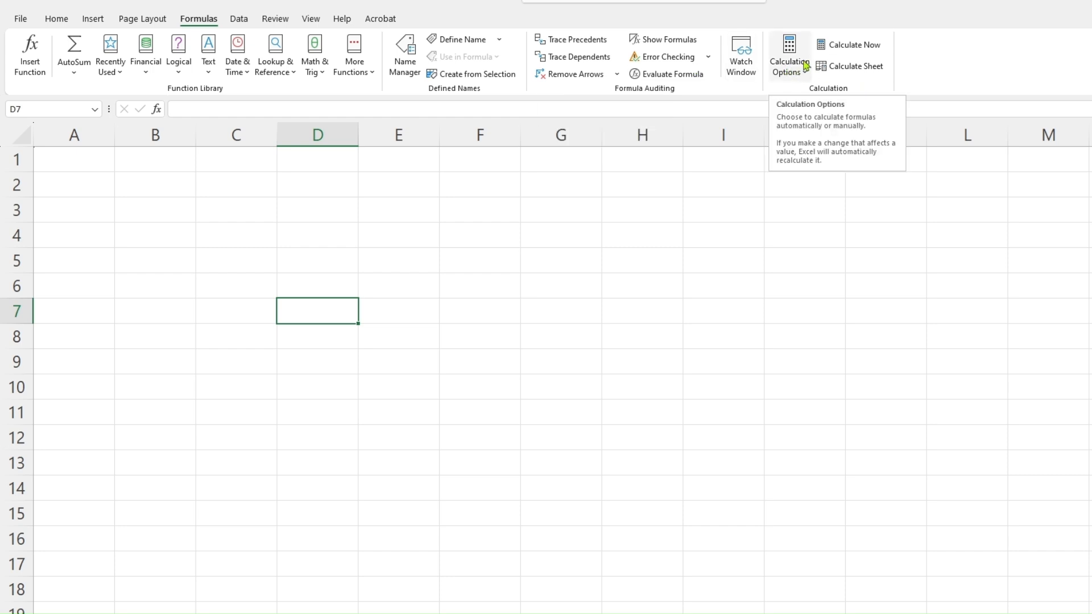
{"action": "left_click", "coordinate": [56, 19]}
{"action": "left_click", "coordinate": [89, 20]}
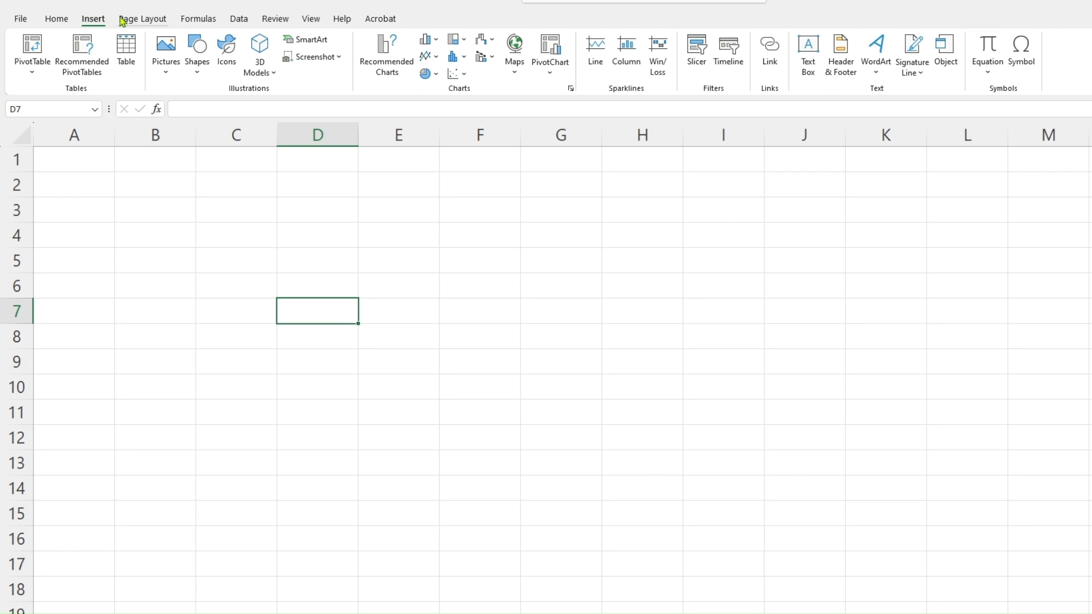
{"action": "left_click", "coordinate": [200, 20]}
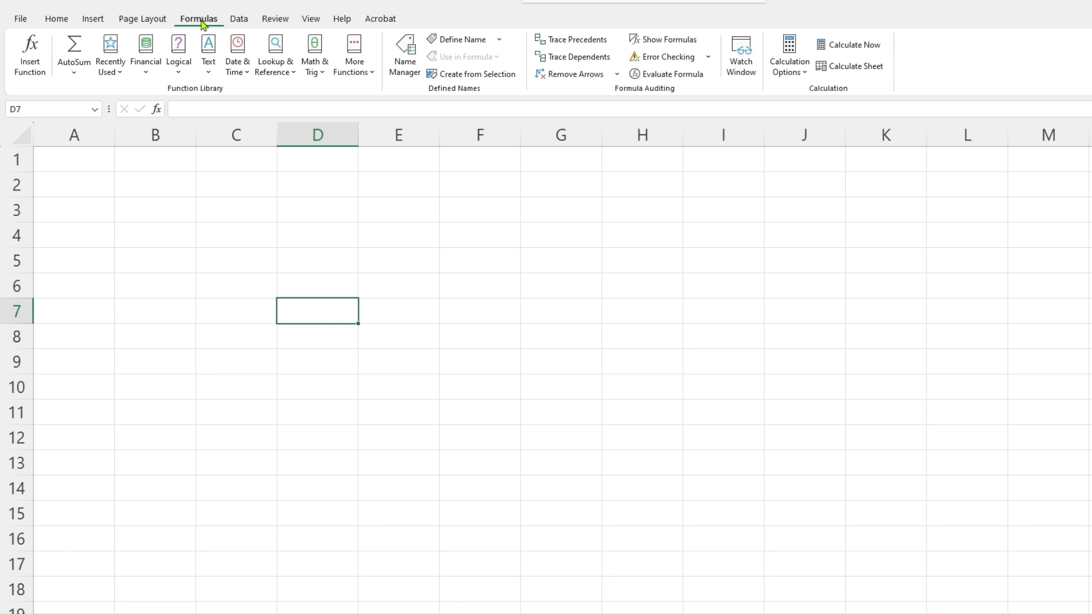
{"action": "left_click", "coordinate": [253, 265]}
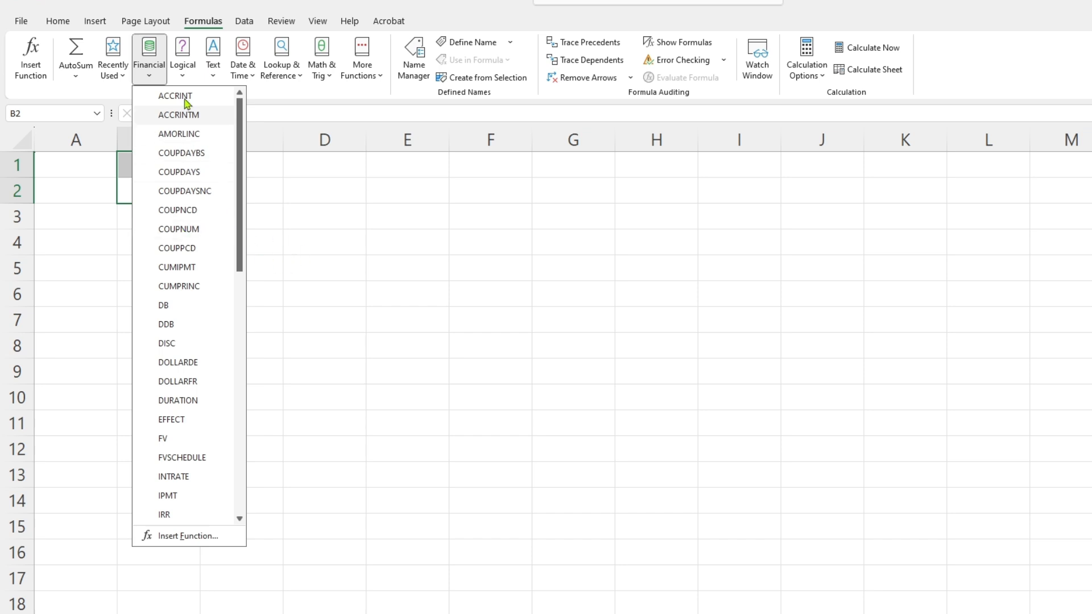
{"action": "left_click", "coordinate": [179, 71]}
{"action": "left_click", "coordinate": [213, 71]}
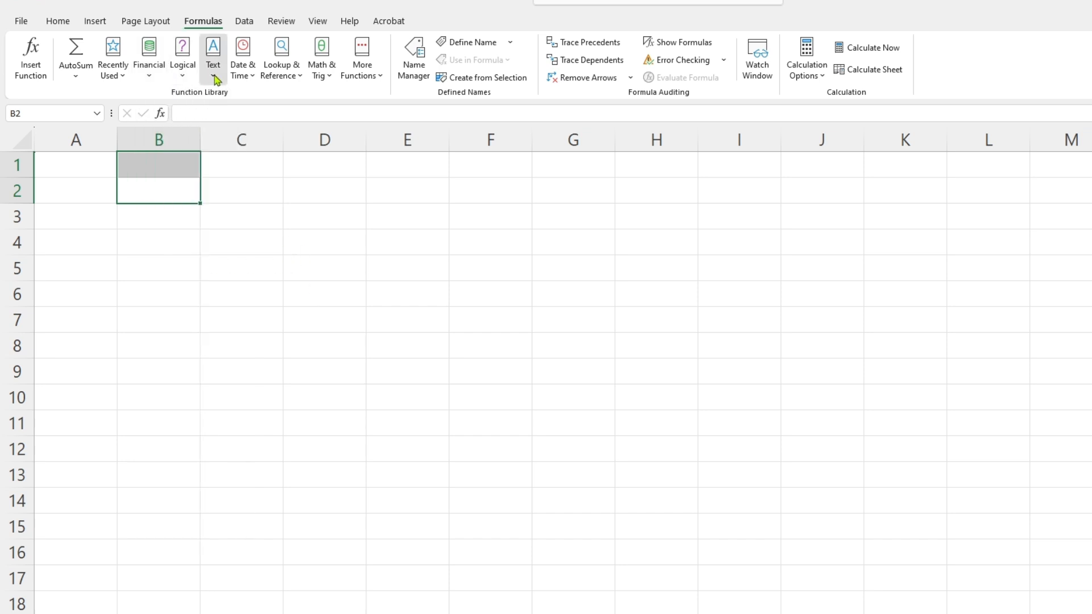
{"action": "left_click", "coordinate": [421, 271]}
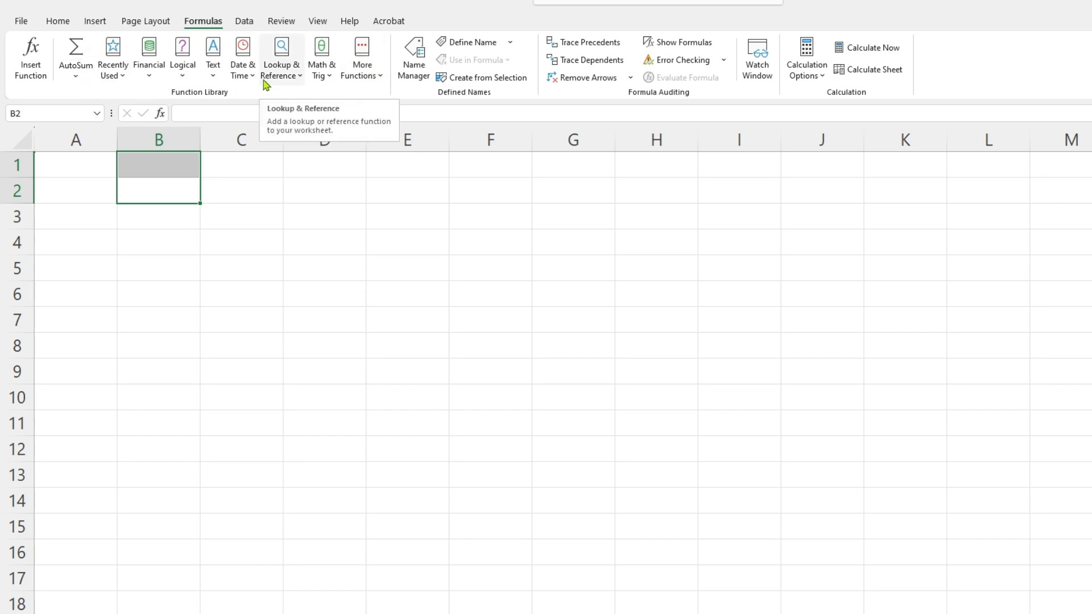
{"action": "left_click", "coordinate": [274, 271]}
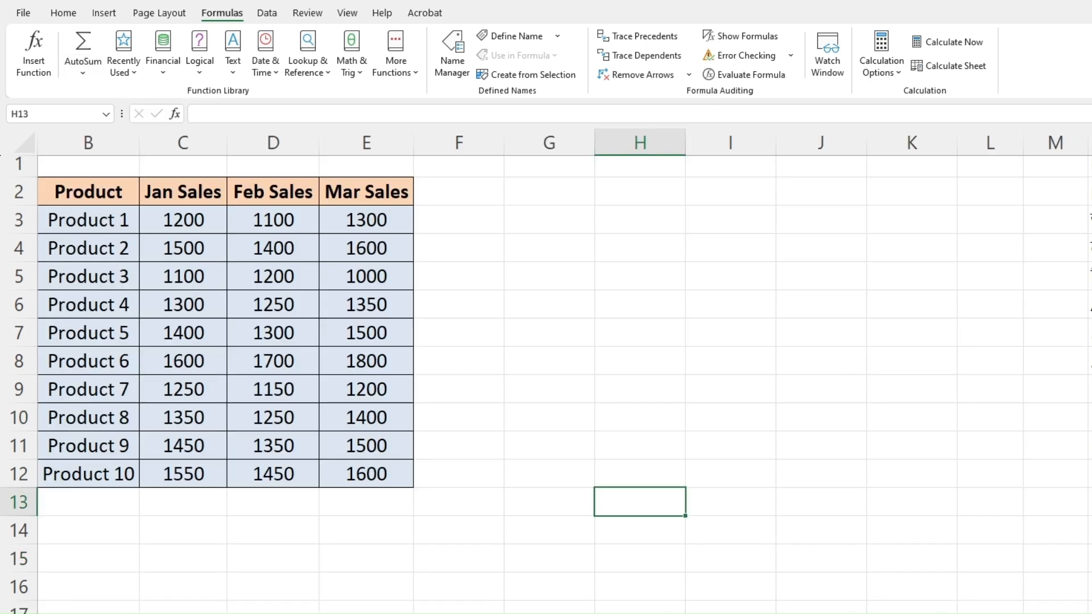
Use AutoSum in G8 to total Product 6's sales over the range C8:F8
{"action": "left_click", "coordinate": [290, 562]}
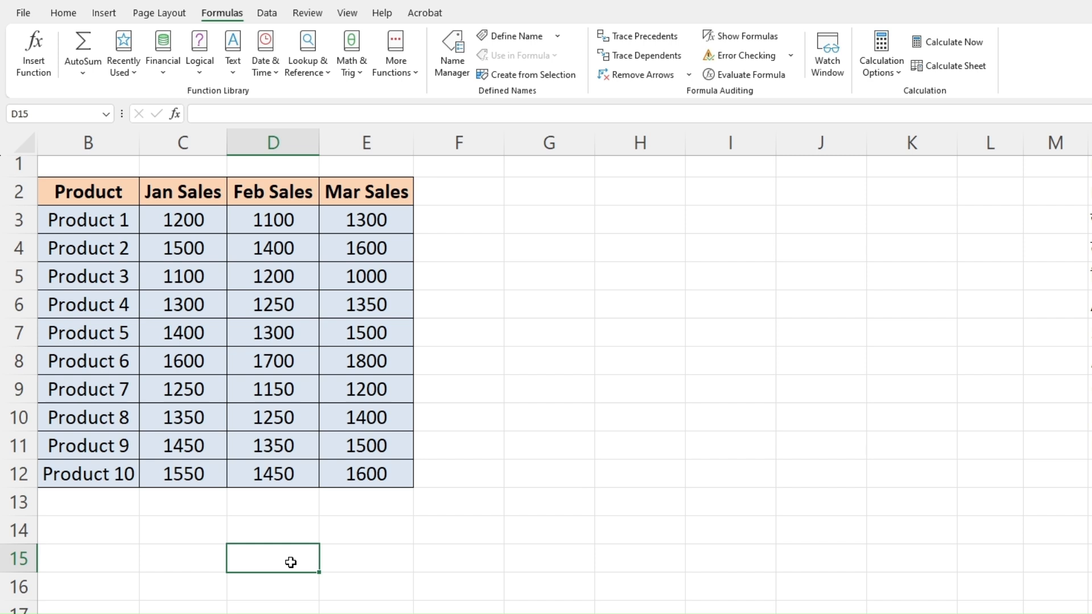
{"action": "left_click", "coordinate": [549, 362]}
{"action": "left_click", "coordinate": [83, 43]}
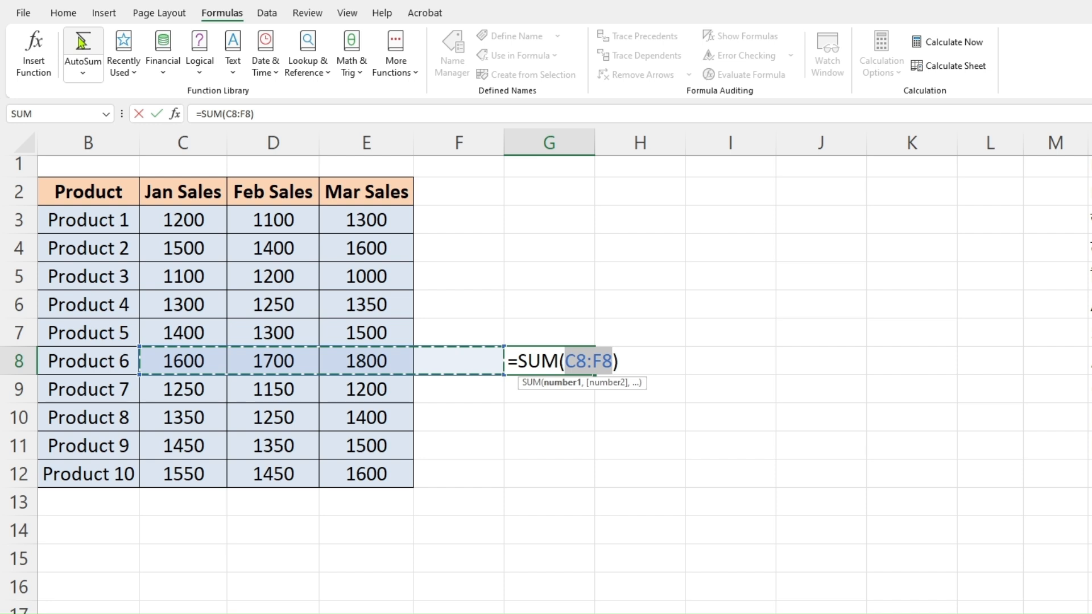
{"action": "left_click", "coordinate": [85, 74]}
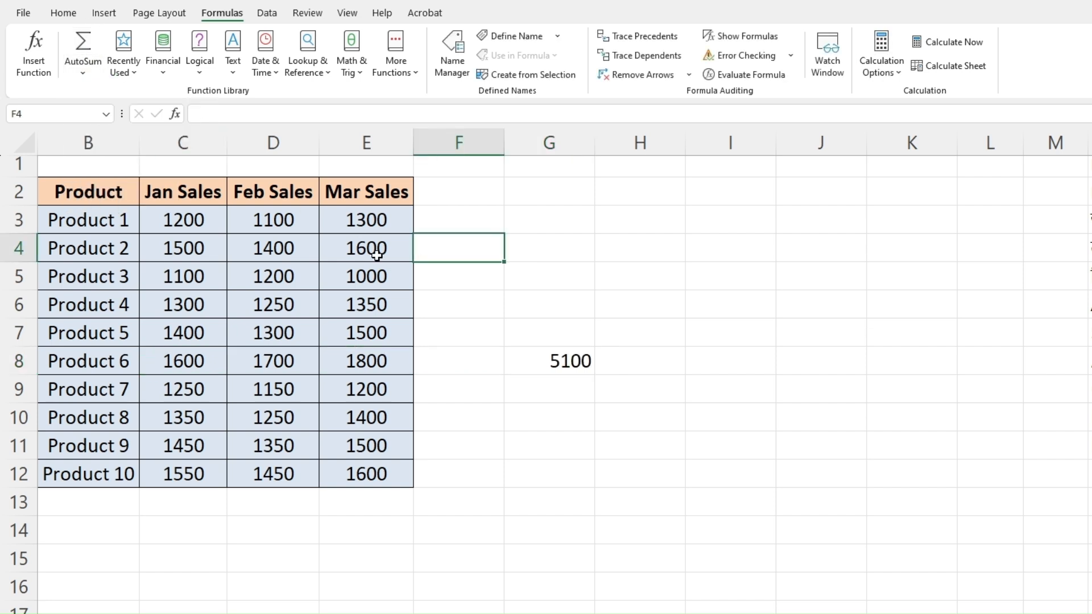
Sum Product 2's January to March sales (C4:E4) in F4 with AutoSum, and select the result cell to check its formula
{"action": "left_click", "coordinate": [83, 73]}
{"action": "left_click", "coordinate": [101, 96]}
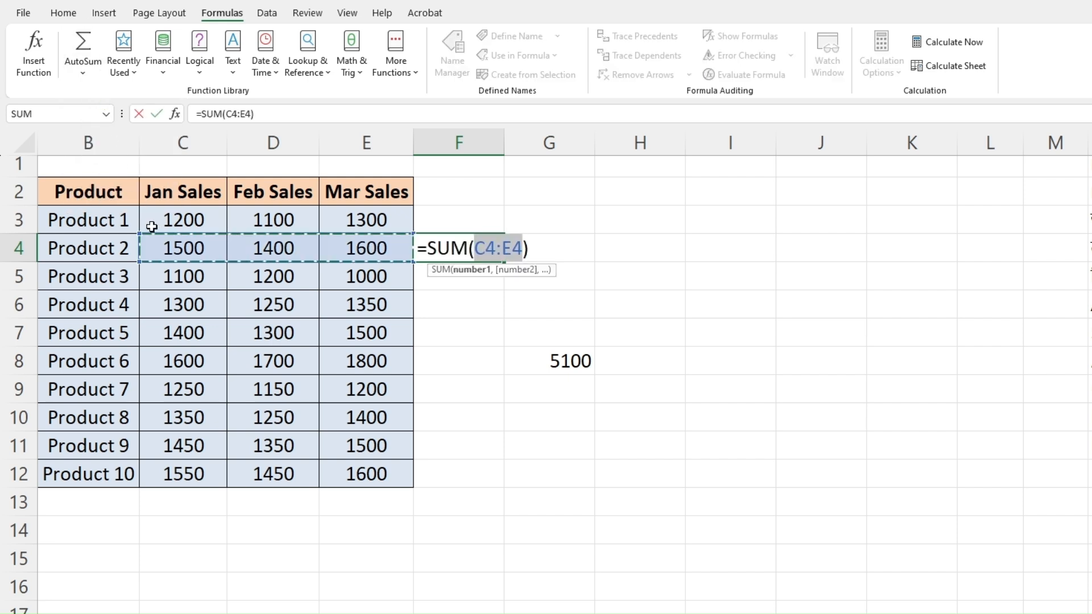
{"action": "key", "text": "Return"}
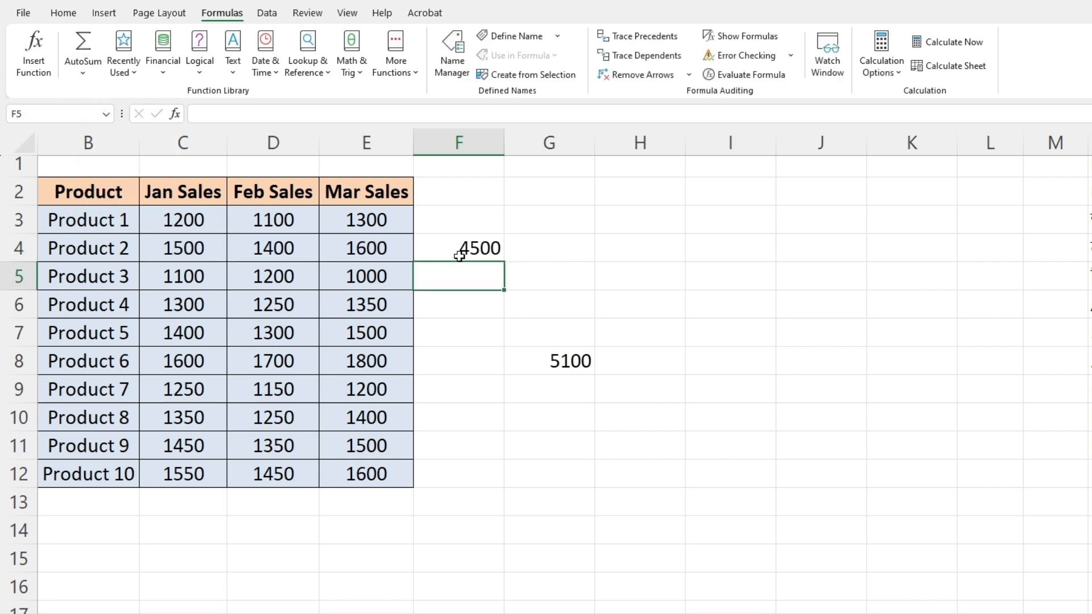
{"action": "left_click", "coordinate": [484, 253]}
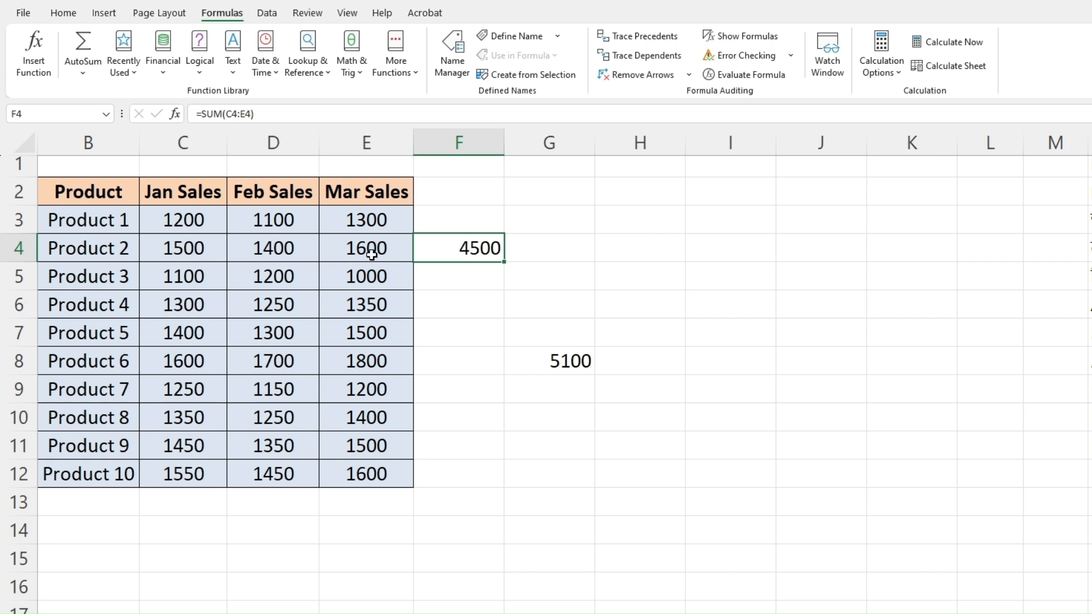
Average Product 3's January to March sales (C5:E5) in F5 with AutoSum's Average function, and select the result cell
{"action": "left_click", "coordinate": [475, 282]}
{"action": "left_click_drag", "start_coordinate": [181, 272], "coordinate": [386, 280]}
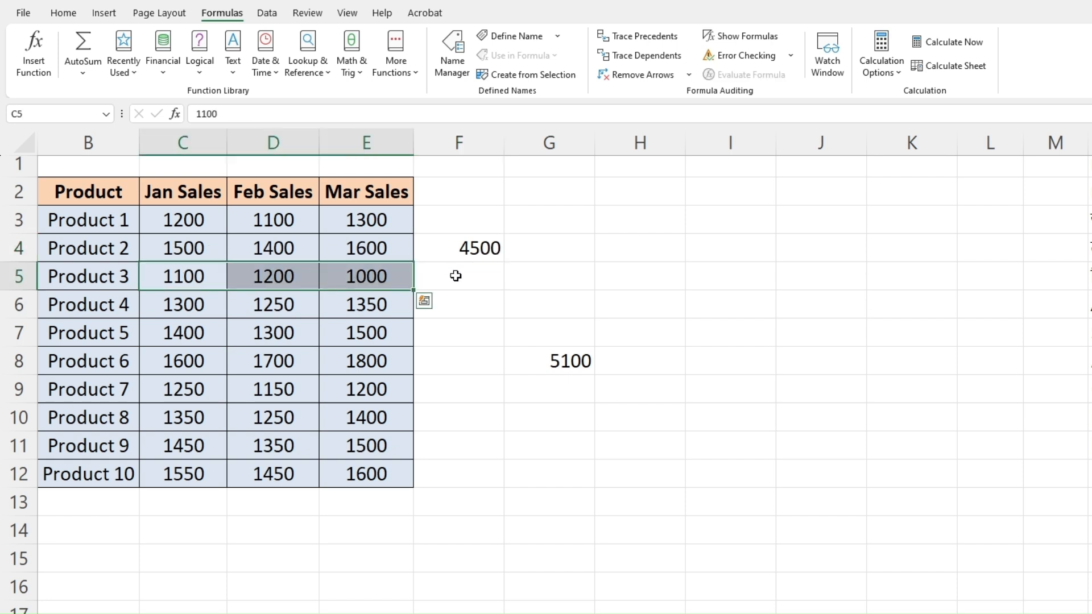
{"action": "left_click", "coordinate": [83, 73]}
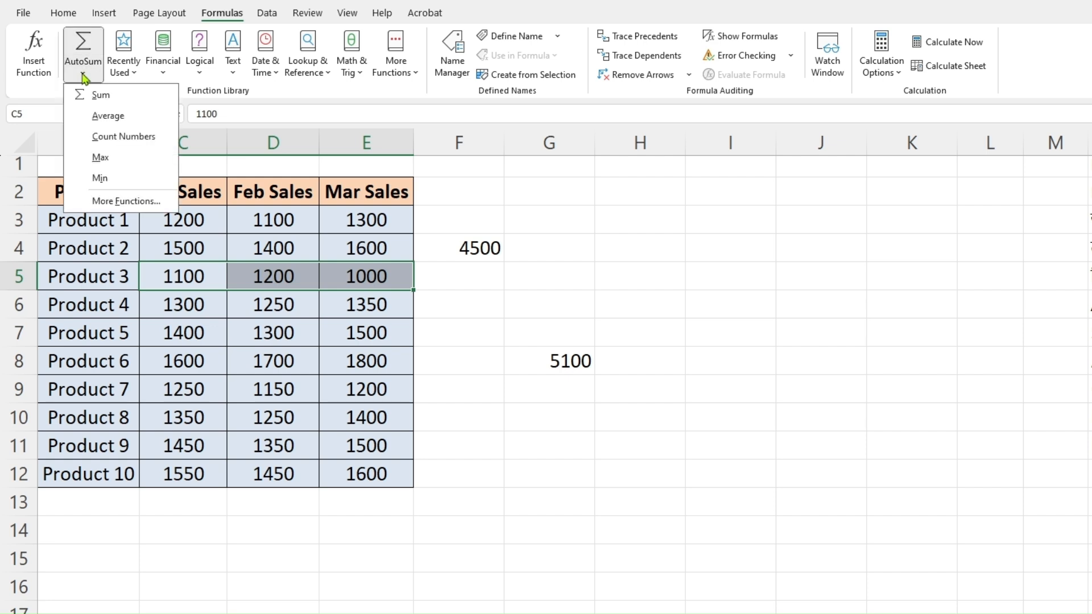
{"action": "left_click", "coordinate": [107, 116]}
{"action": "left_click", "coordinate": [497, 281]}
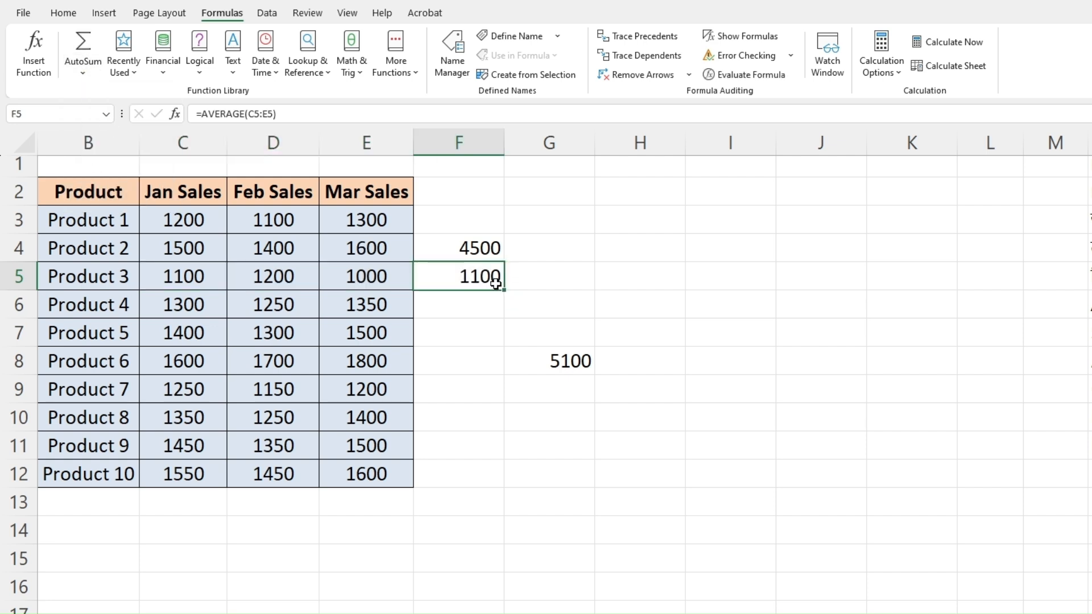
Find the maximum of the Mar Sales values (E3:E12) with AutoSum's Max function in E13, and select the result cell
{"action": "left_click_drag", "start_coordinate": [377, 219], "coordinate": [377, 465]}
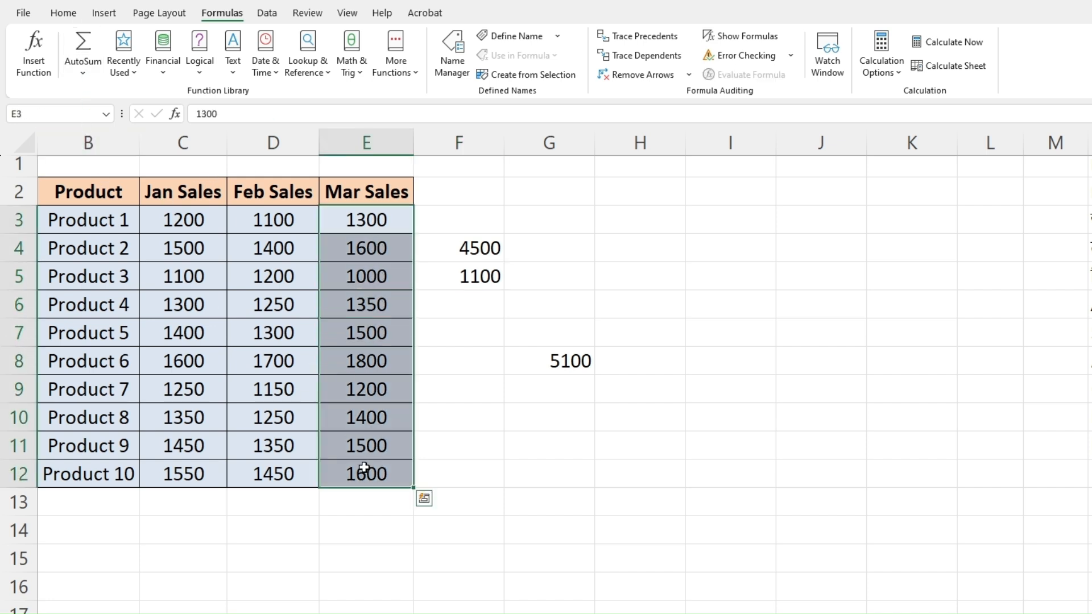
{"action": "left_click", "coordinate": [83, 73]}
{"action": "left_click", "coordinate": [101, 158]}
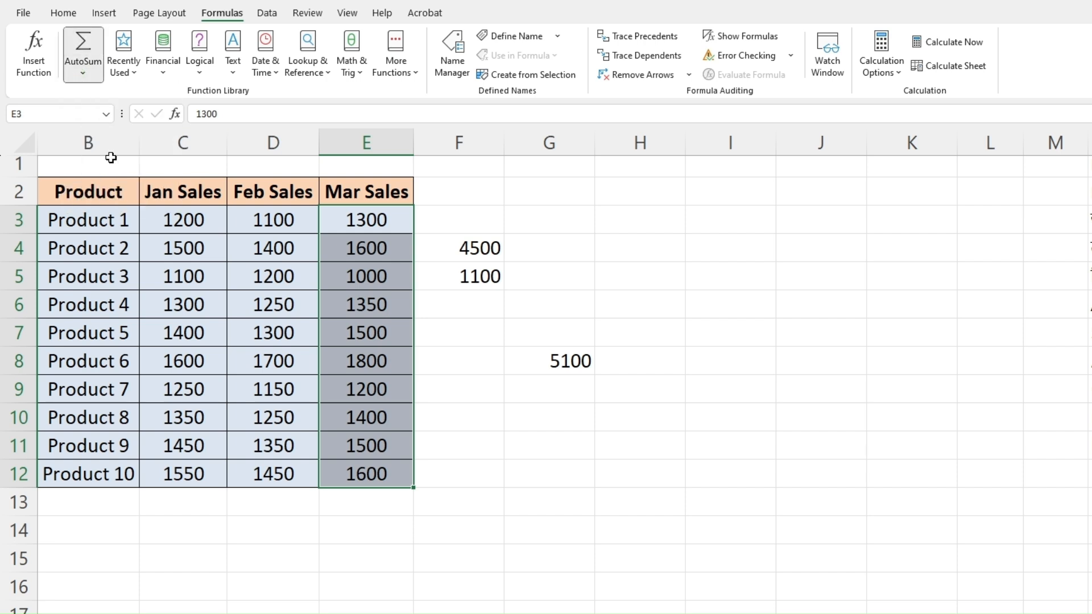
{"action": "left_click", "coordinate": [384, 530]}
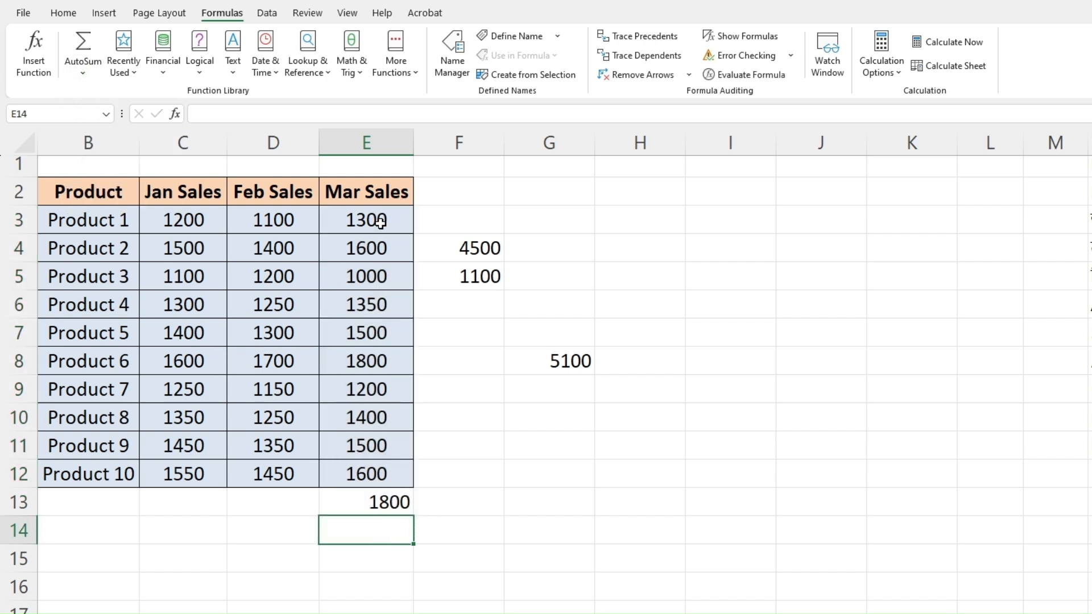
{"action": "left_click", "coordinate": [384, 502]}
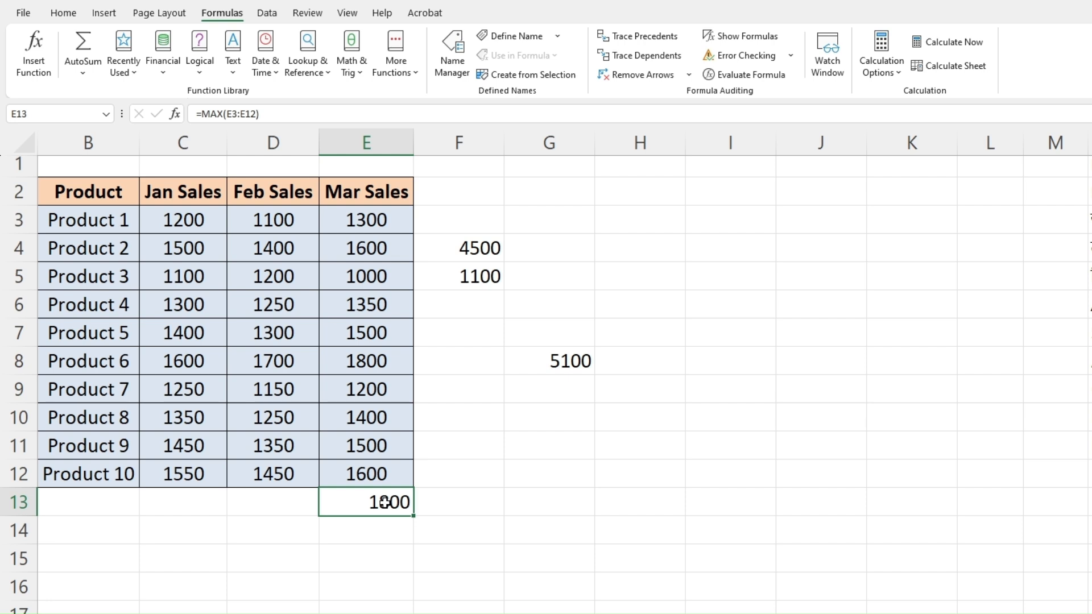
Find the minimum of the Jan Sales values (C3:C12) with AutoSum's Min function in C13, and select the result cell
{"action": "left_click_drag", "start_coordinate": [171, 221], "coordinate": [192, 471]}
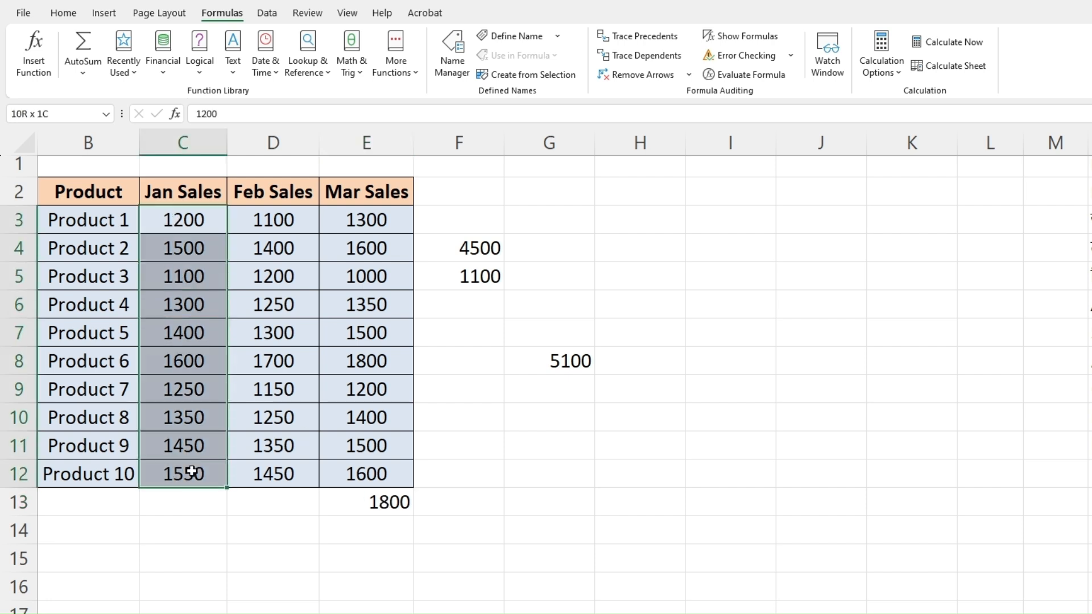
{"action": "left_click", "coordinate": [83, 75]}
{"action": "left_click", "coordinate": [99, 178]}
{"action": "left_click", "coordinate": [219, 549]}
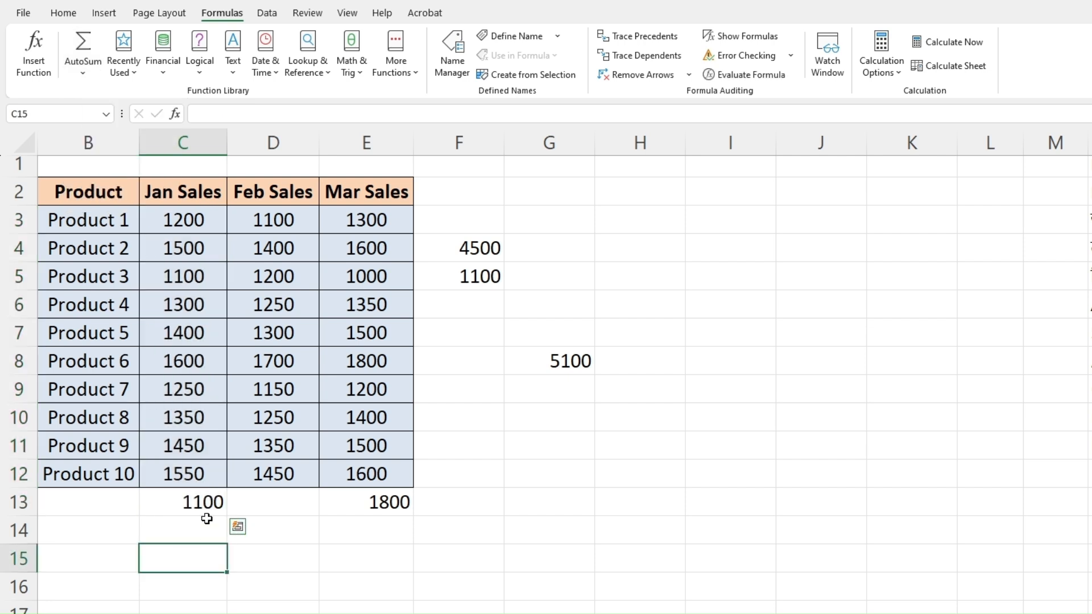
{"action": "left_click", "coordinate": [205, 503]}
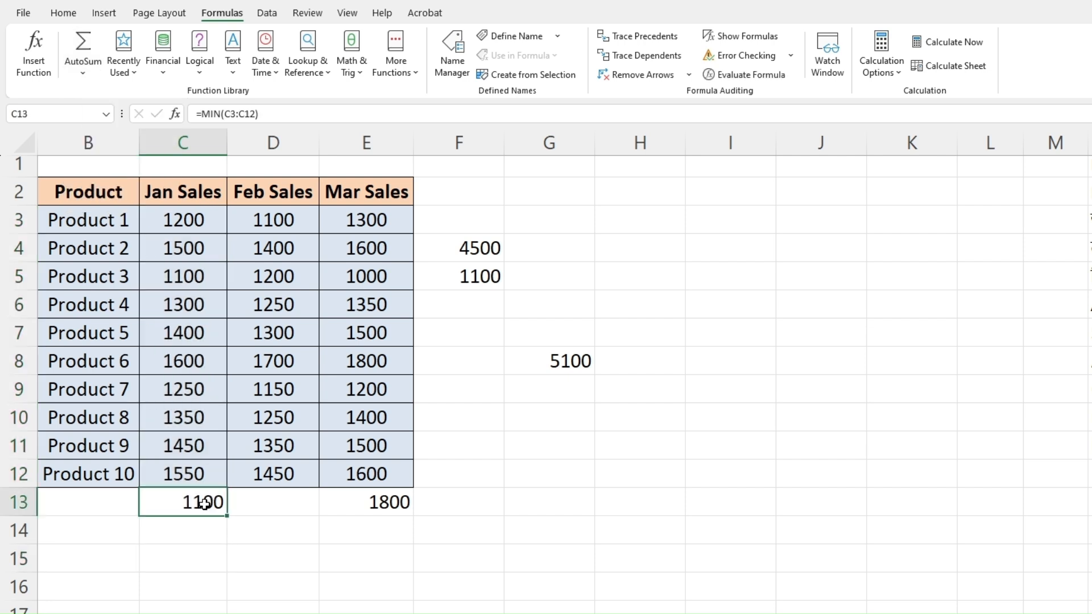
{"action": "left_click", "coordinate": [267, 517]}
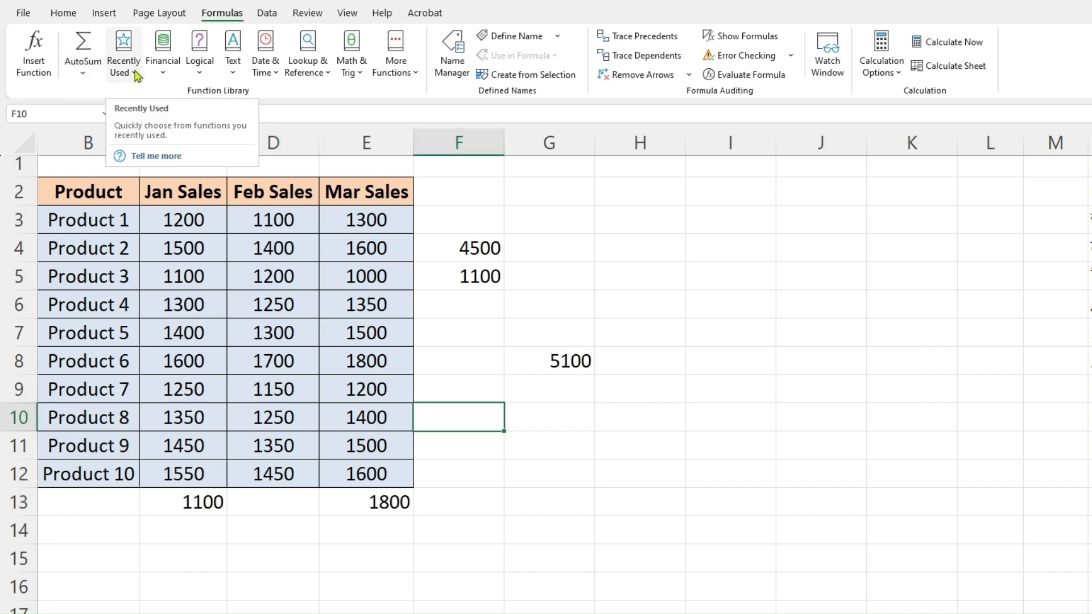
Examine the recently used functions and read through the full list of financial functions without inserting any
{"action": "left_click", "coordinate": [136, 74]}
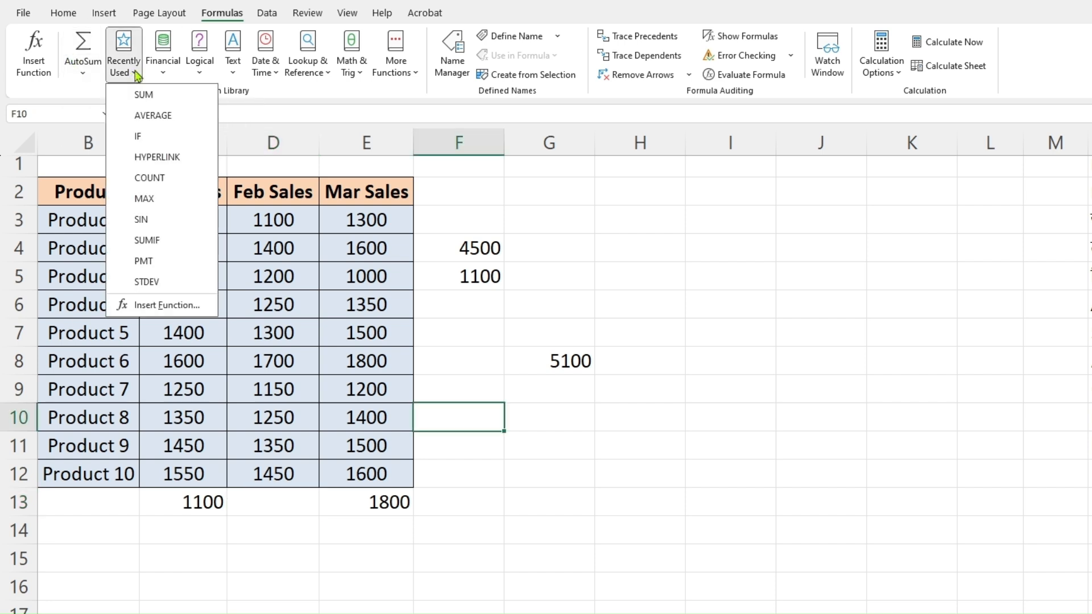
{"action": "left_click", "coordinate": [502, 322]}
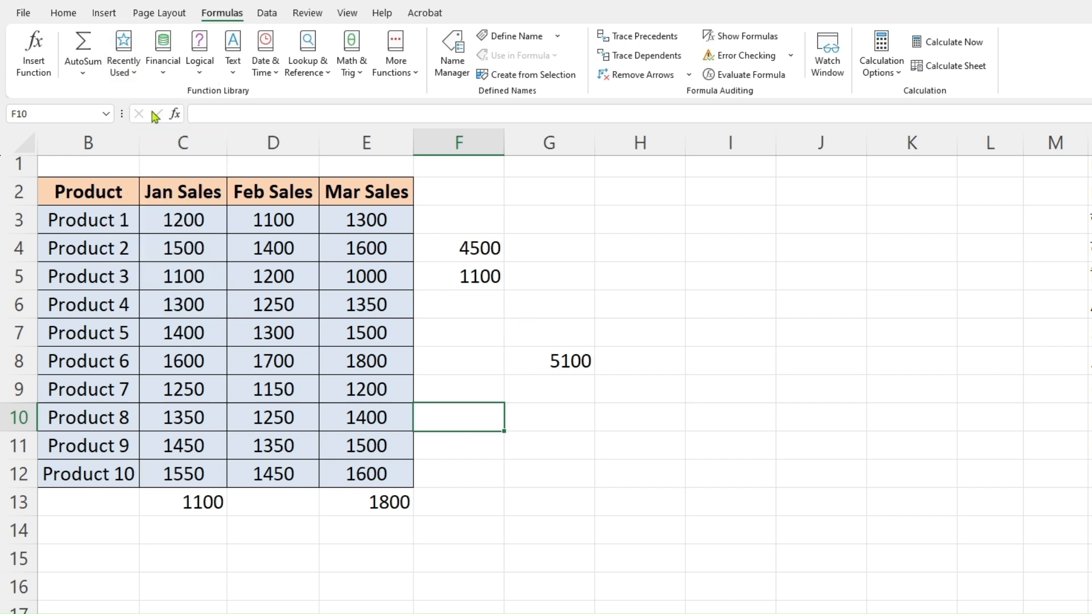
{"action": "left_click", "coordinate": [134, 76]}
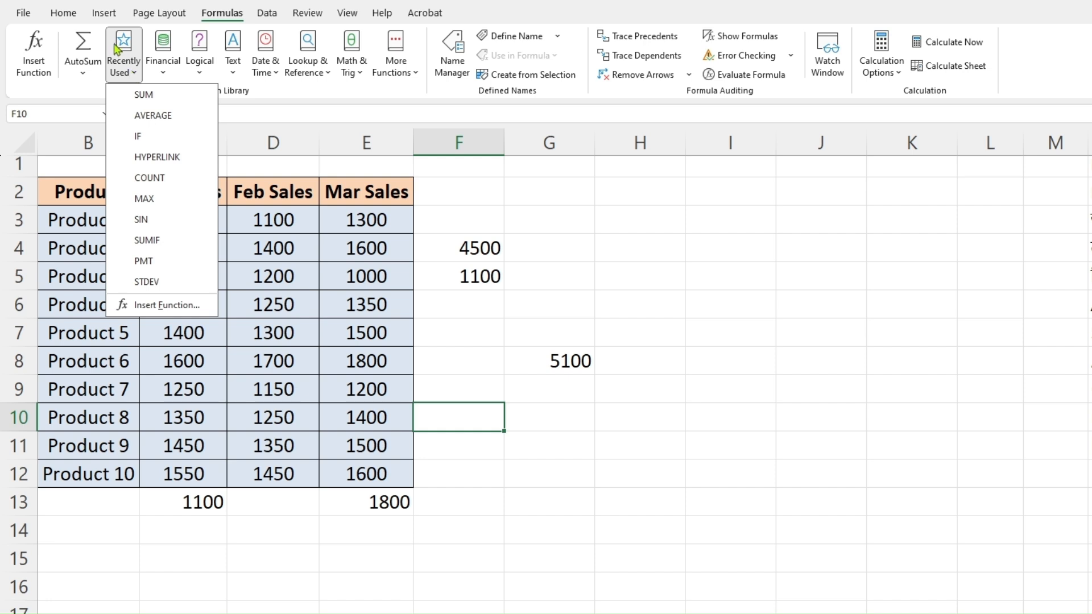
{"action": "left_click", "coordinate": [128, 52]}
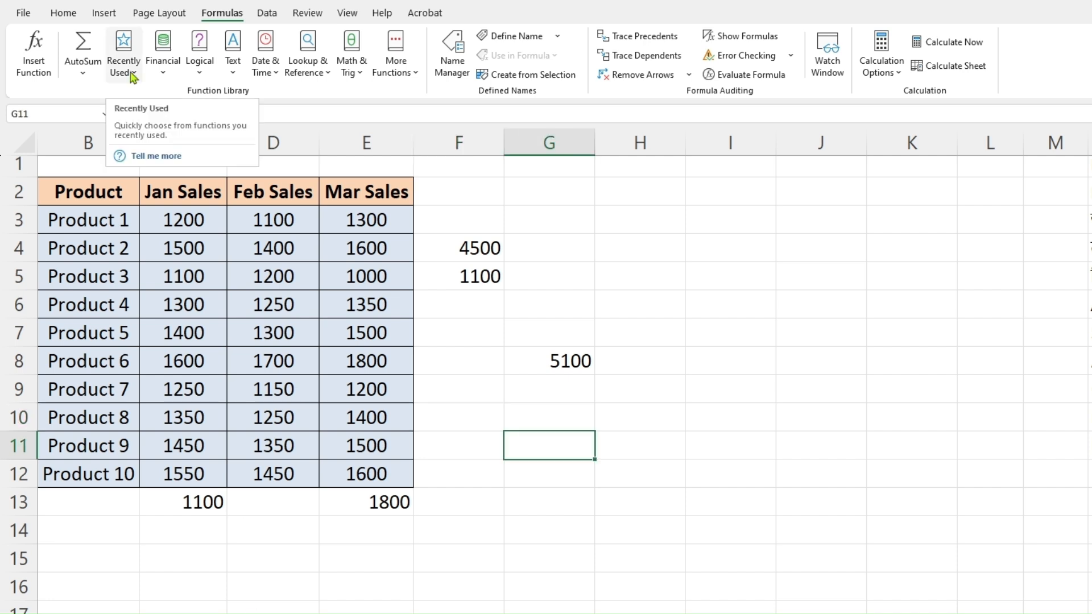
{"action": "left_click", "coordinate": [130, 73]}
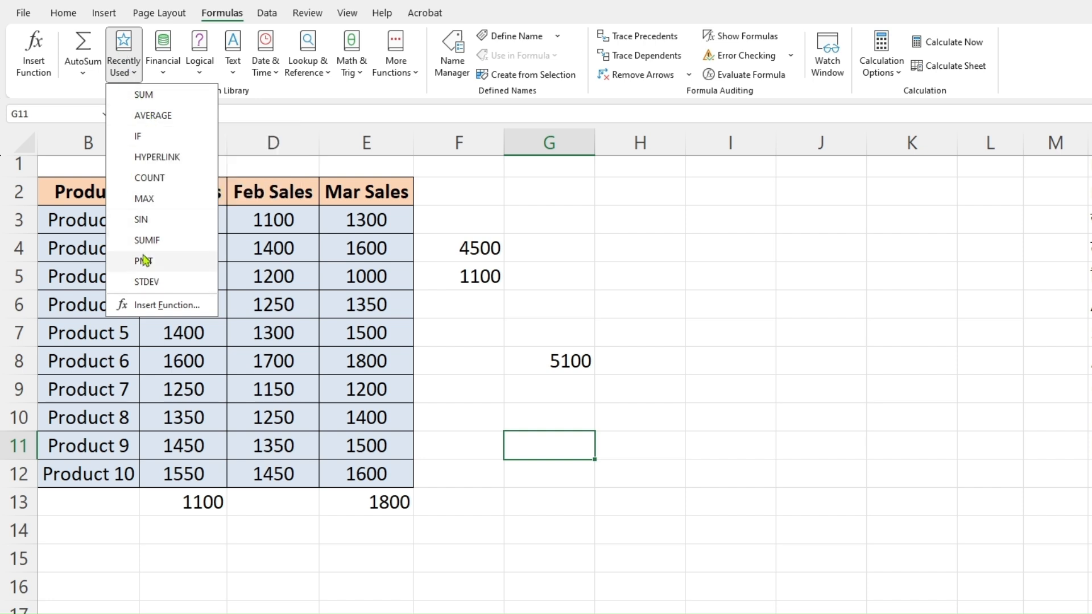
{"action": "left_click", "coordinate": [163, 54]}
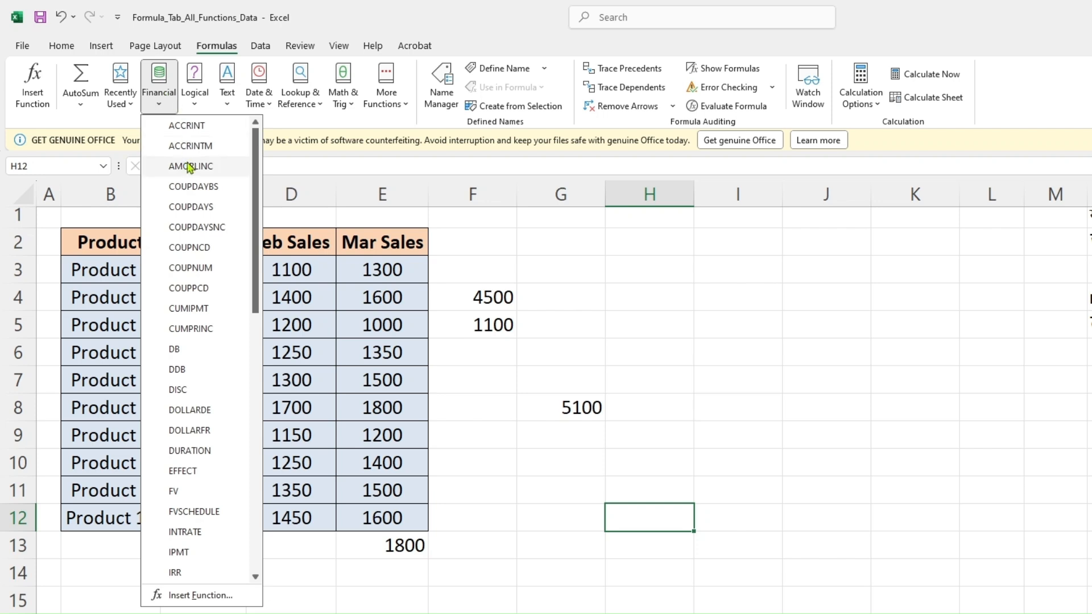
{"action": "scroll", "coordinate": [190, 168], "scroll_direction": "down", "scroll_amount": 7}
{"action": "scroll", "coordinate": [182, 370], "scroll_direction": "down", "scroll_amount": 4}
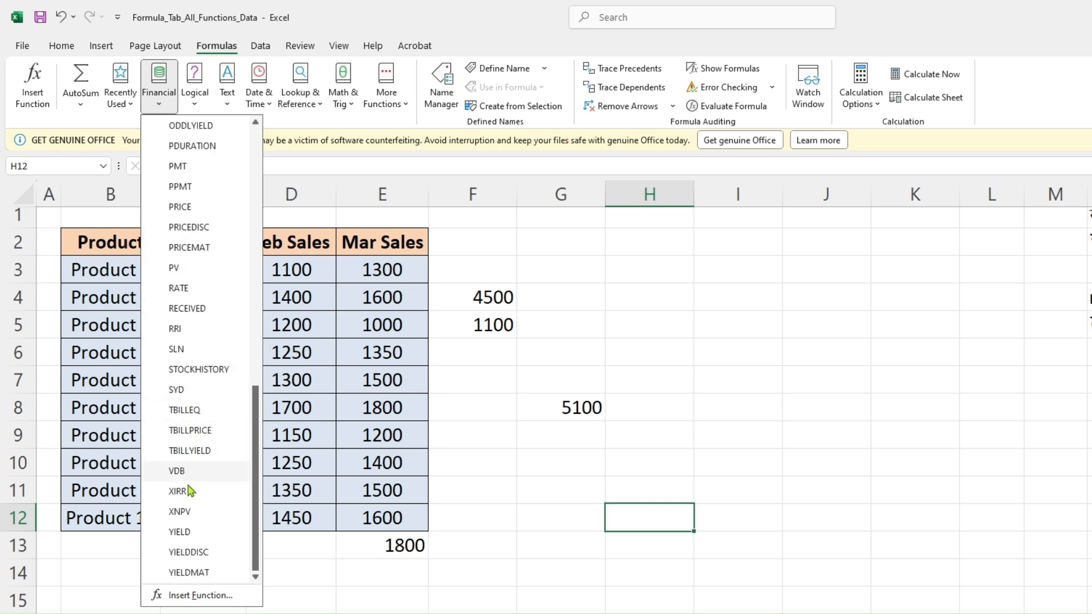
{"action": "scroll", "coordinate": [190, 490], "scroll_direction": "up", "scroll_amount": 8}
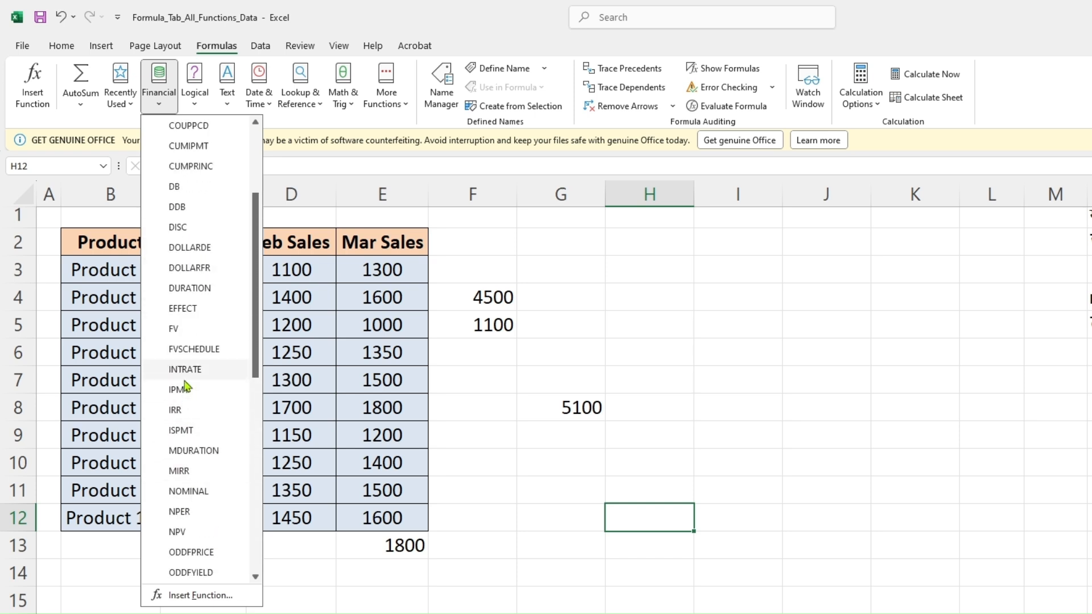
{"action": "scroll", "coordinate": [184, 386], "scroll_direction": "up", "scroll_amount": 3}
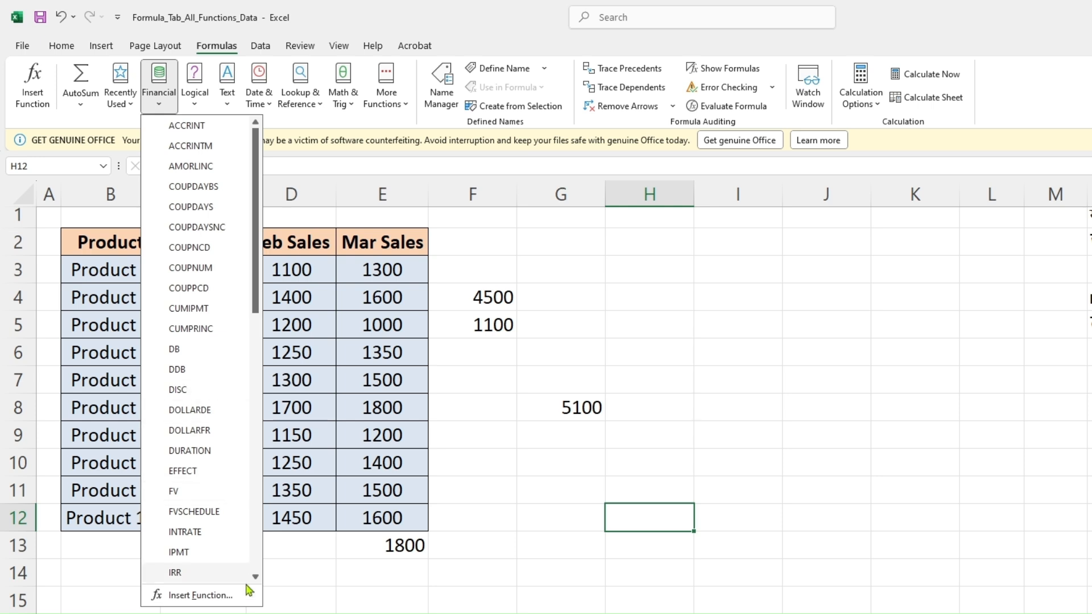
{"action": "key", "text": "Escape"}
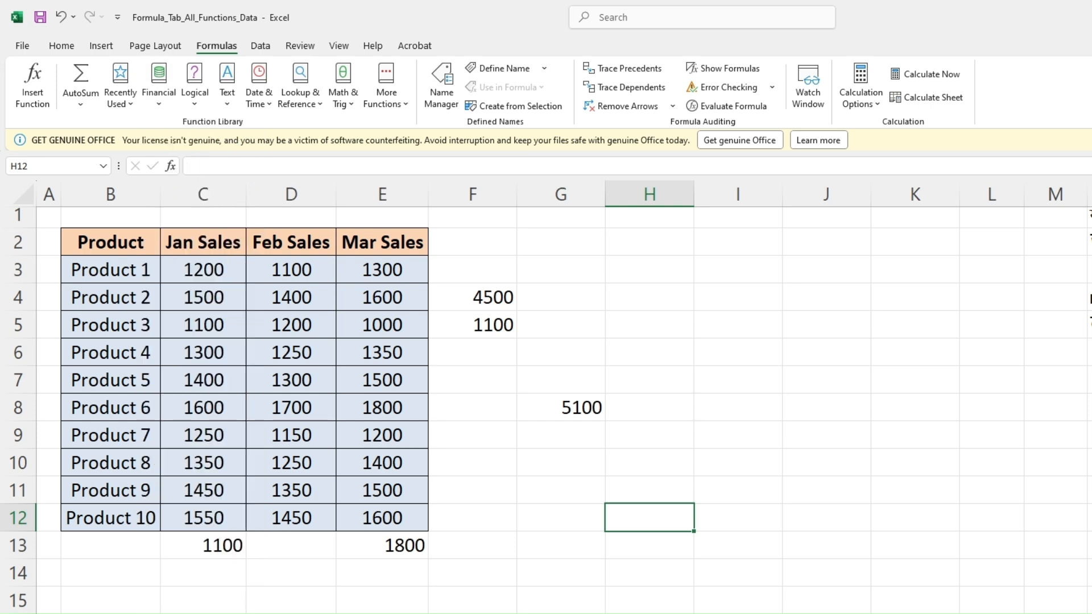
Switch to the worksheet with the loan data and select the borrower's name in B2
{"action": "key", "text": "ctrl+Page_Down"}
{"action": "left_click", "coordinate": [381, 438]}
{"action": "left_click", "coordinate": [133, 246]}
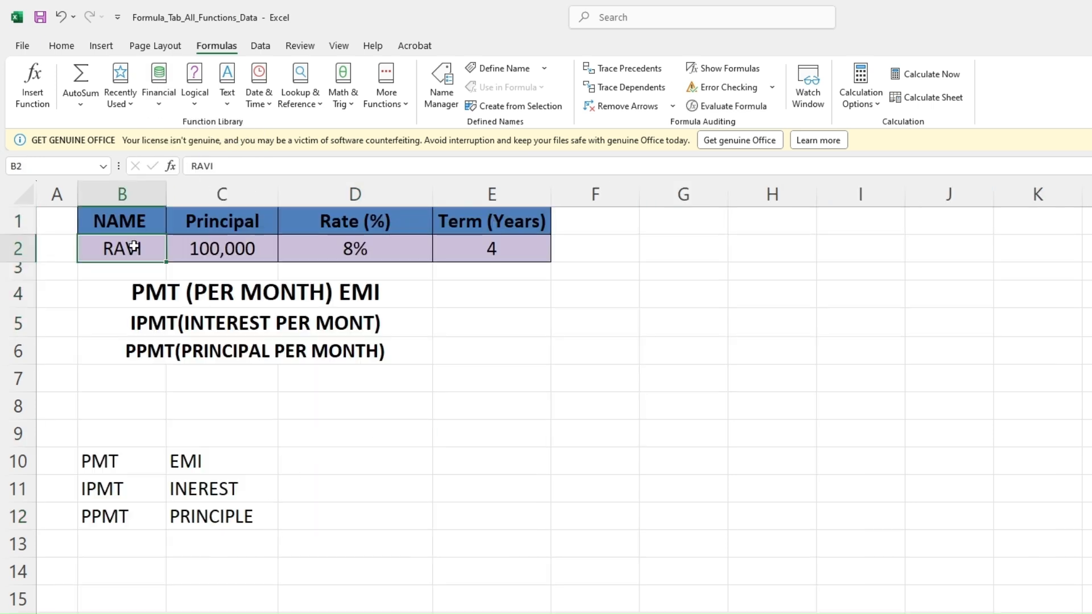
Review the loan's principal, rate and term values in row 2
{"action": "left_click", "coordinate": [243, 253]}
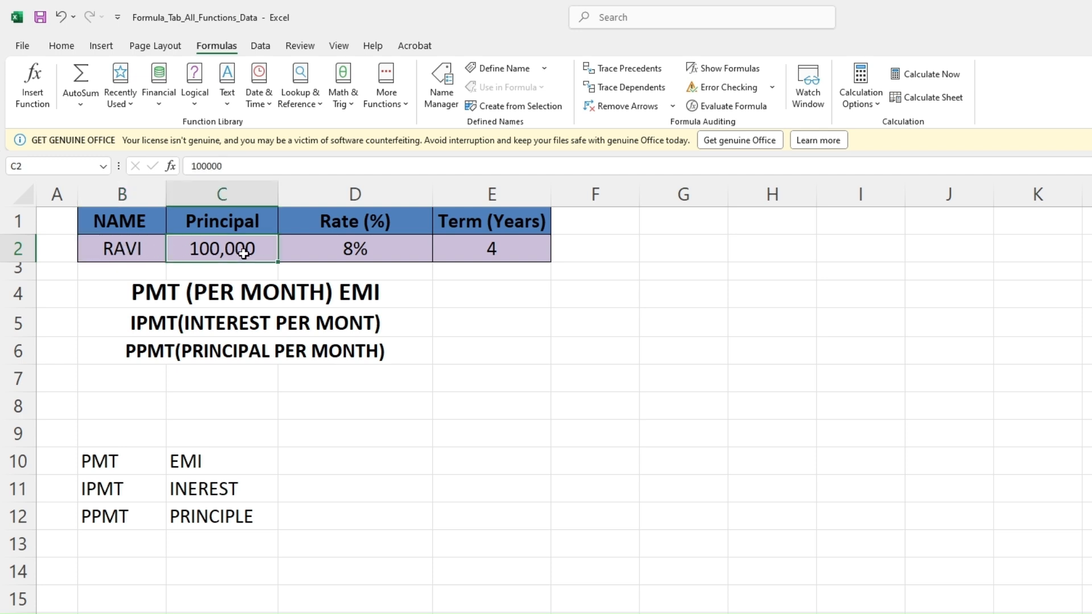
{"action": "left_click", "coordinate": [359, 250]}
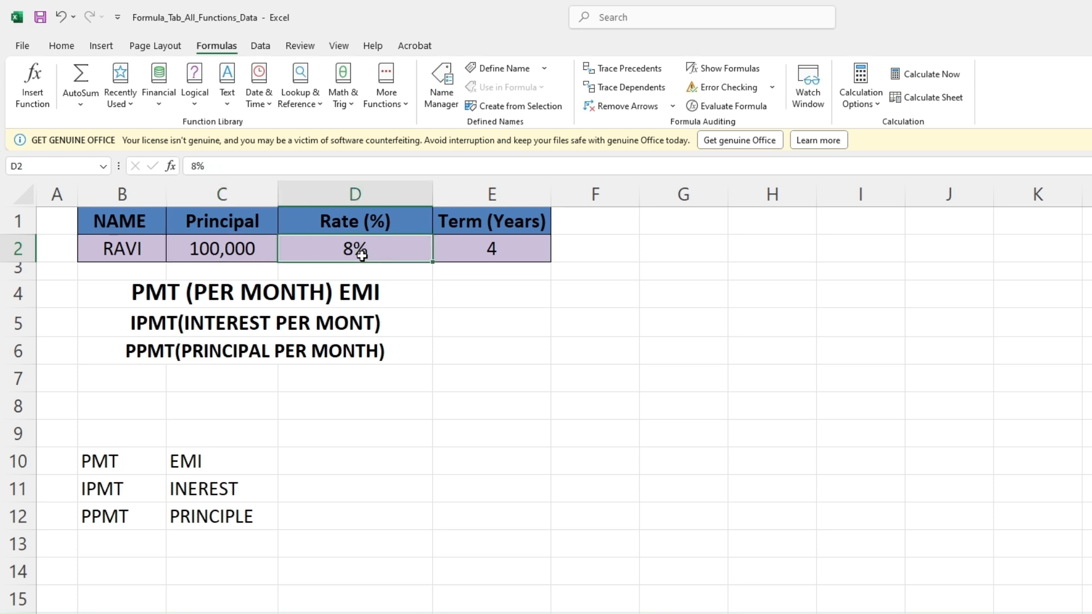
{"action": "left_click", "coordinate": [475, 256]}
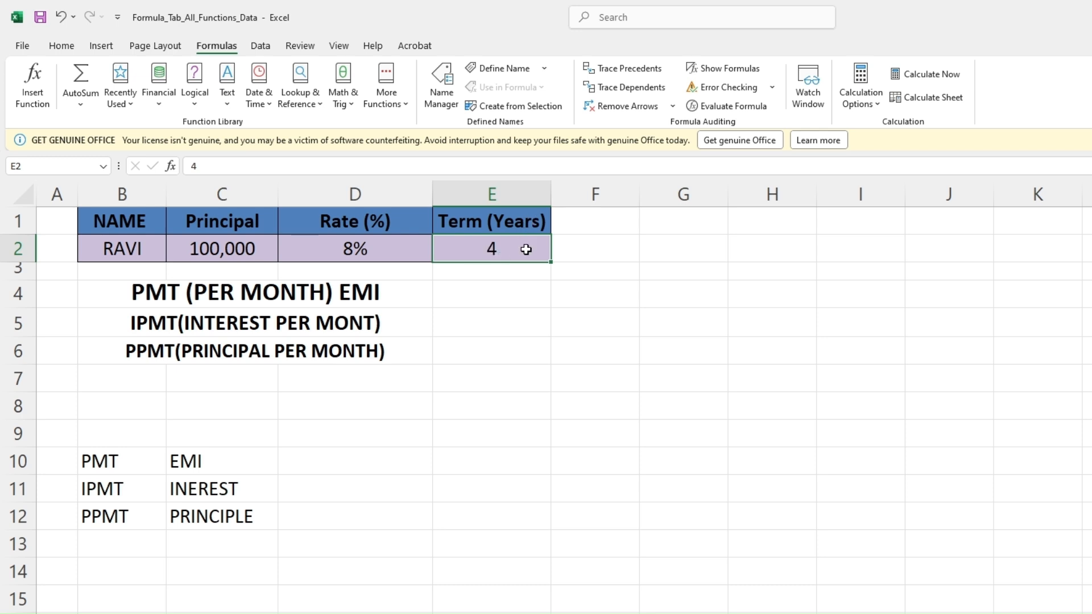
{"action": "left_click", "coordinate": [111, 249]}
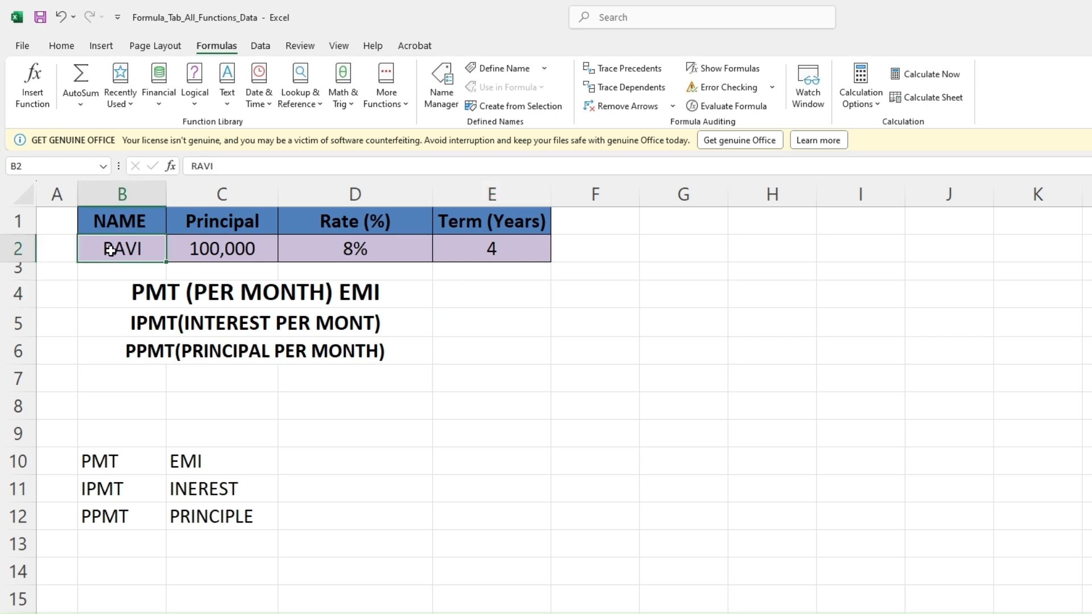
{"action": "left_click", "coordinate": [234, 248]}
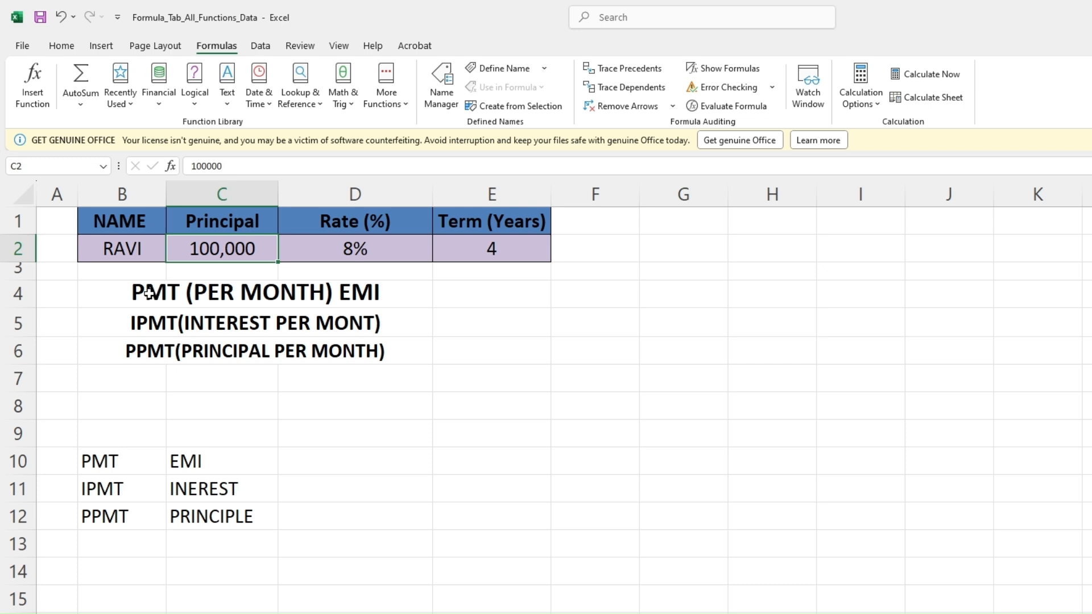
{"action": "left_click", "coordinate": [495, 294]}
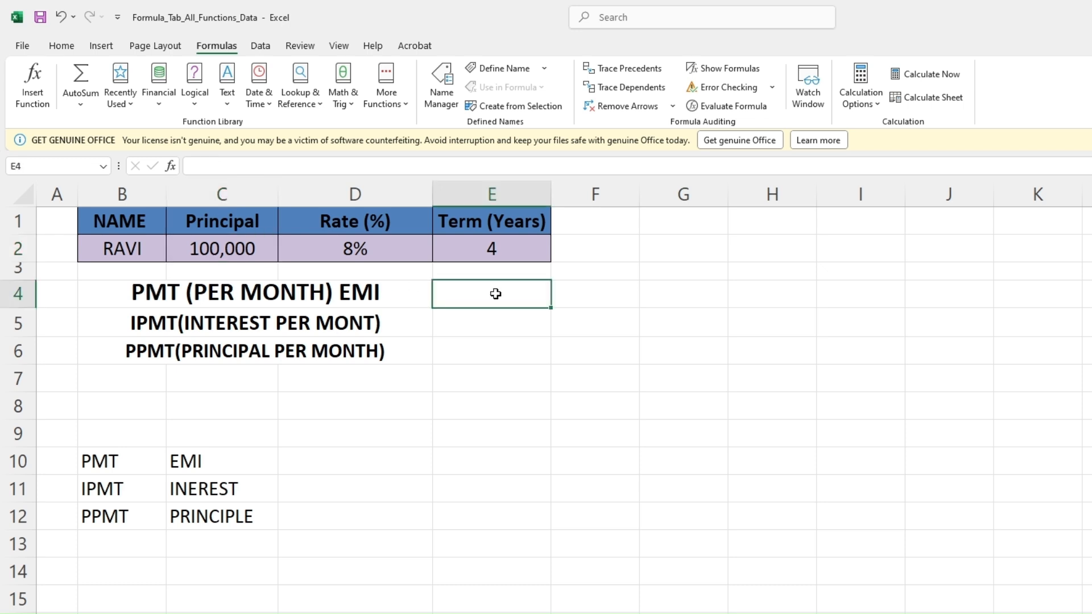
{"action": "type", "text": "=pm"}
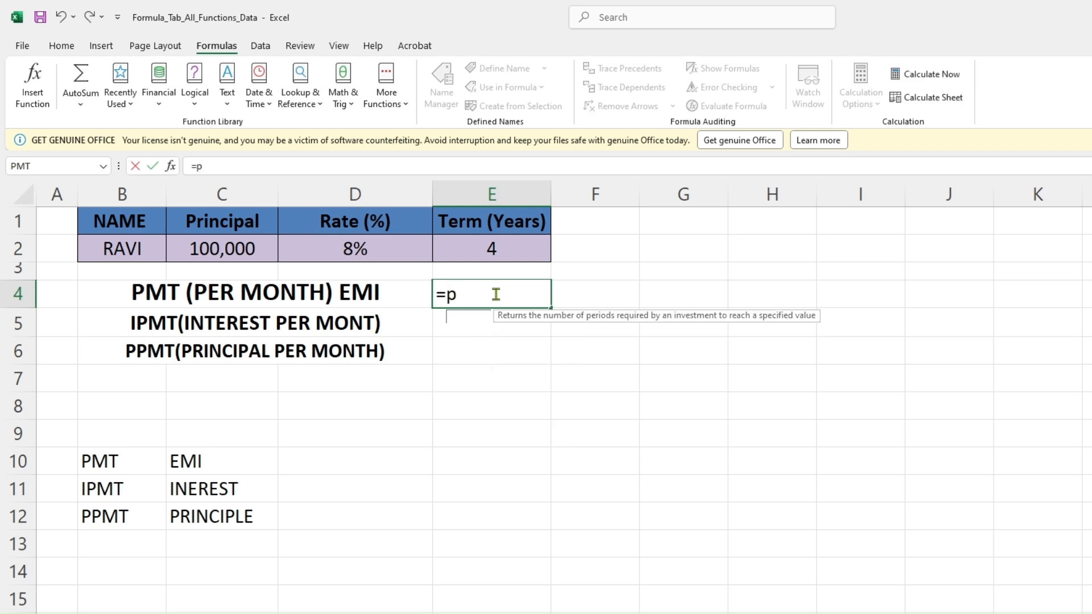
{"action": "type", "text": "t"}
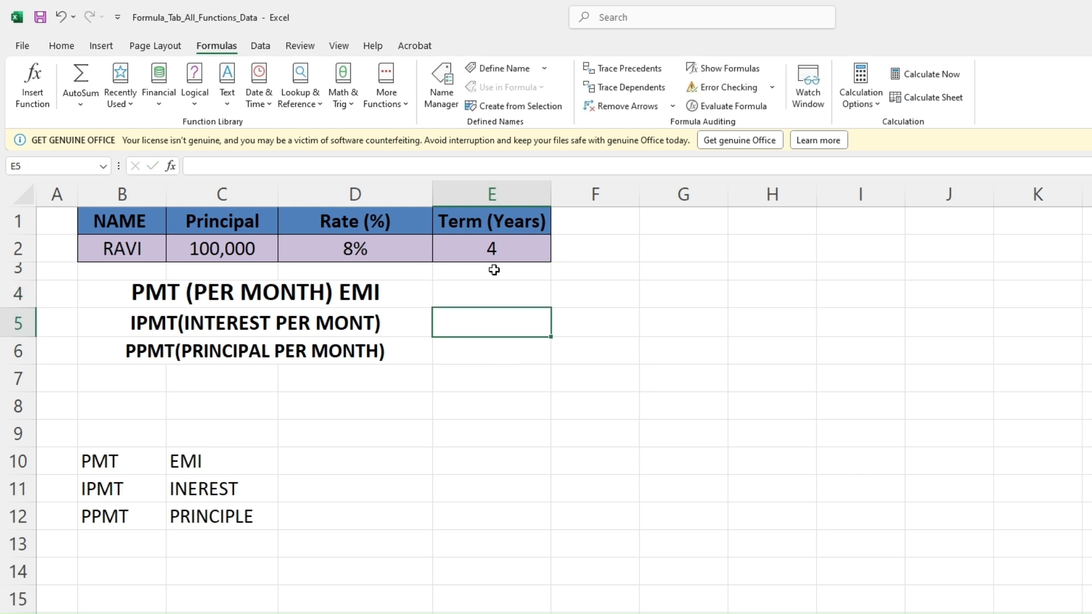
{"action": "left_click", "coordinate": [495, 270]}
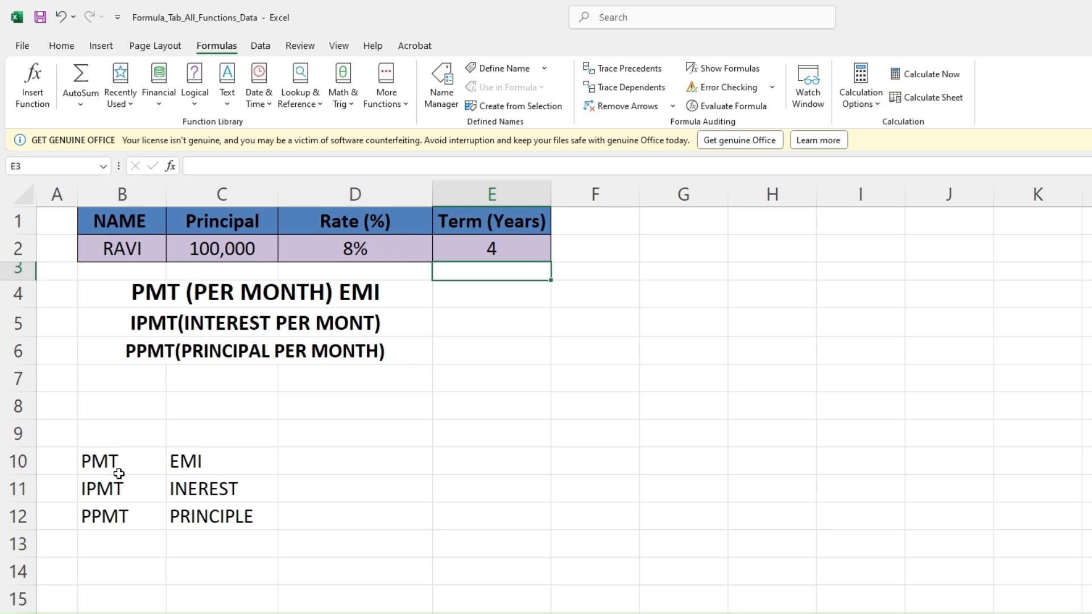
Review the descriptions of PMT, IPMT and PPMT in C10:C12
{"action": "left_click", "coordinate": [183, 464]}
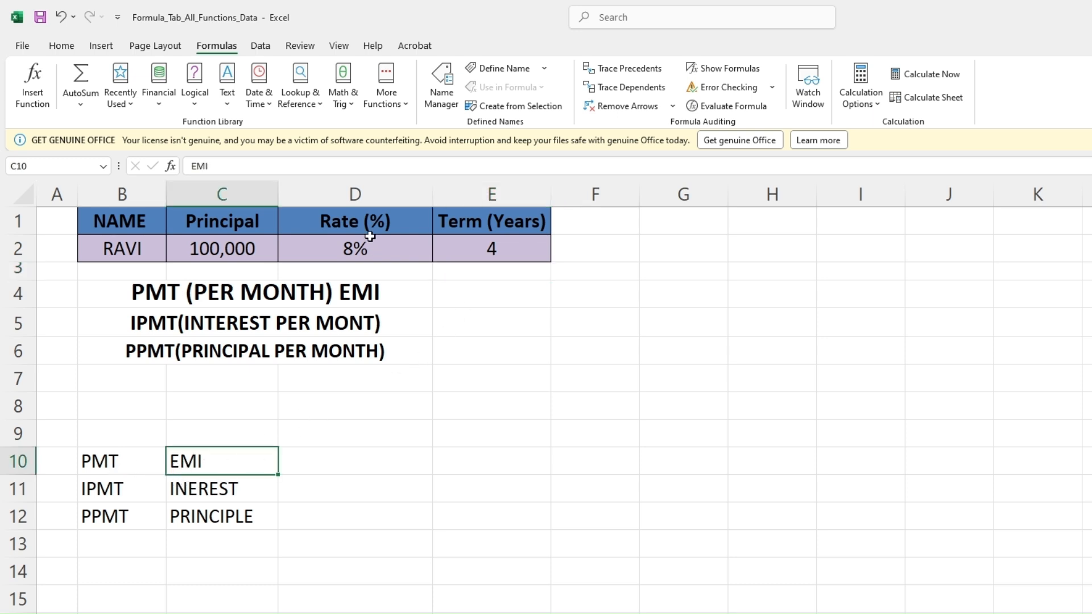
{"action": "left_click", "coordinate": [215, 490]}
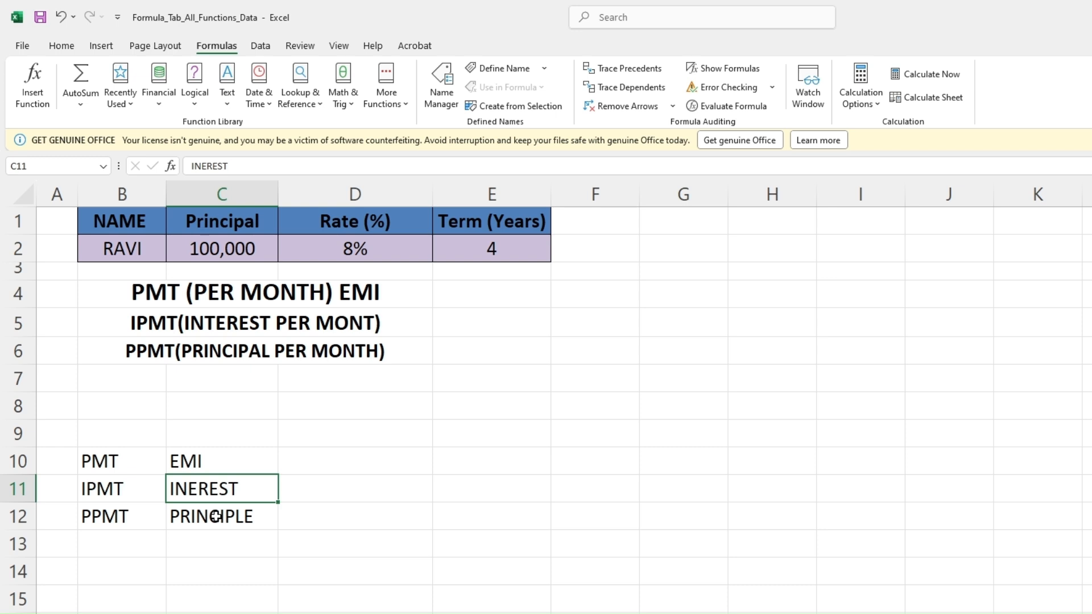
{"action": "left_click", "coordinate": [215, 517]}
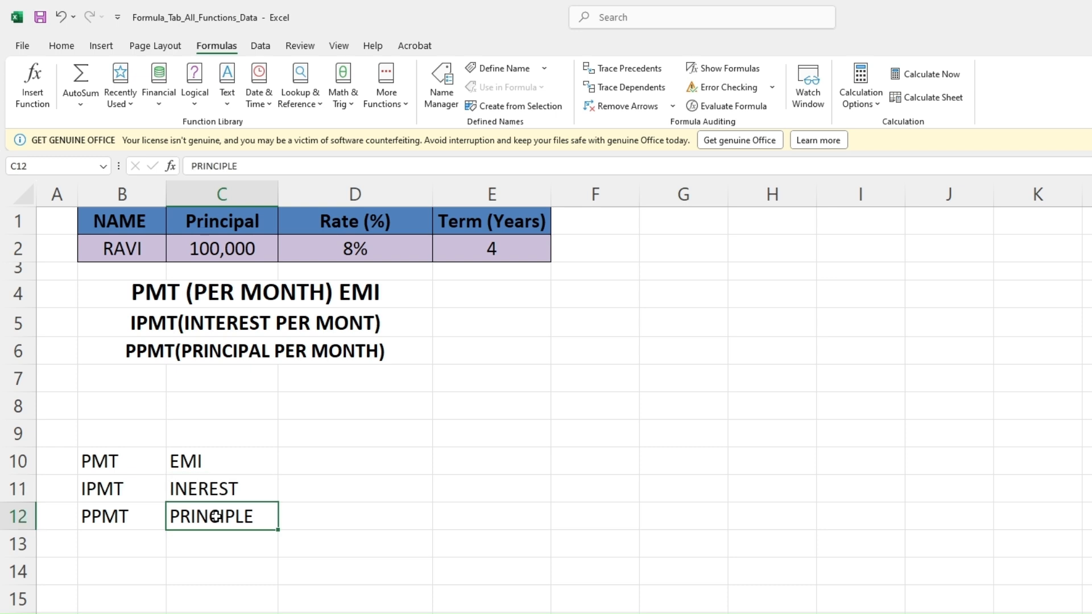
{"action": "left_click", "coordinate": [214, 490]}
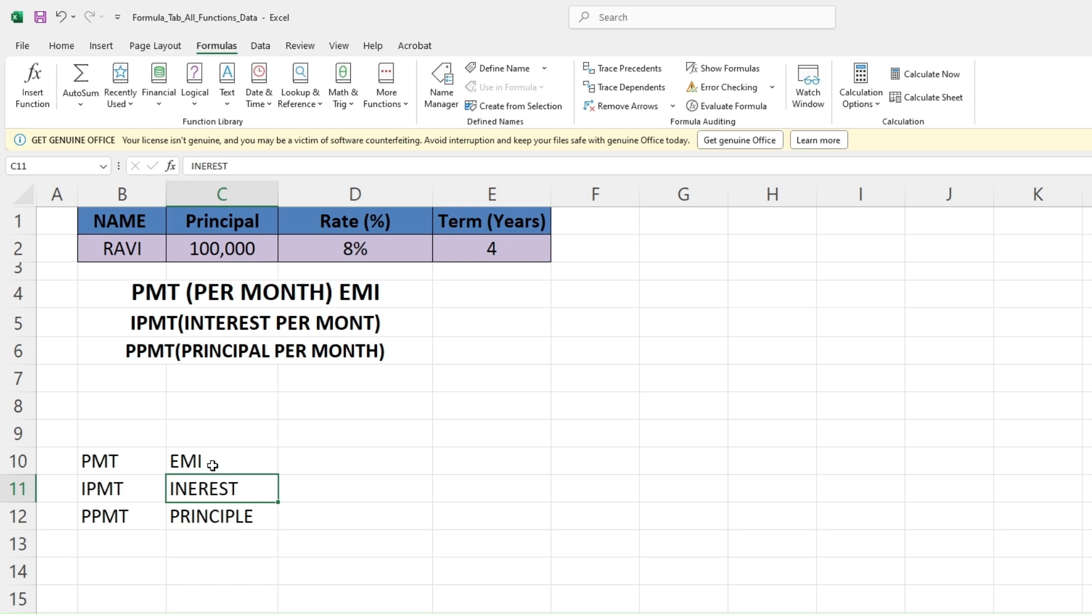
Insert the PMT financial function in D10 and set its Rate argument to D2/12
{"action": "left_click", "coordinate": [331, 462]}
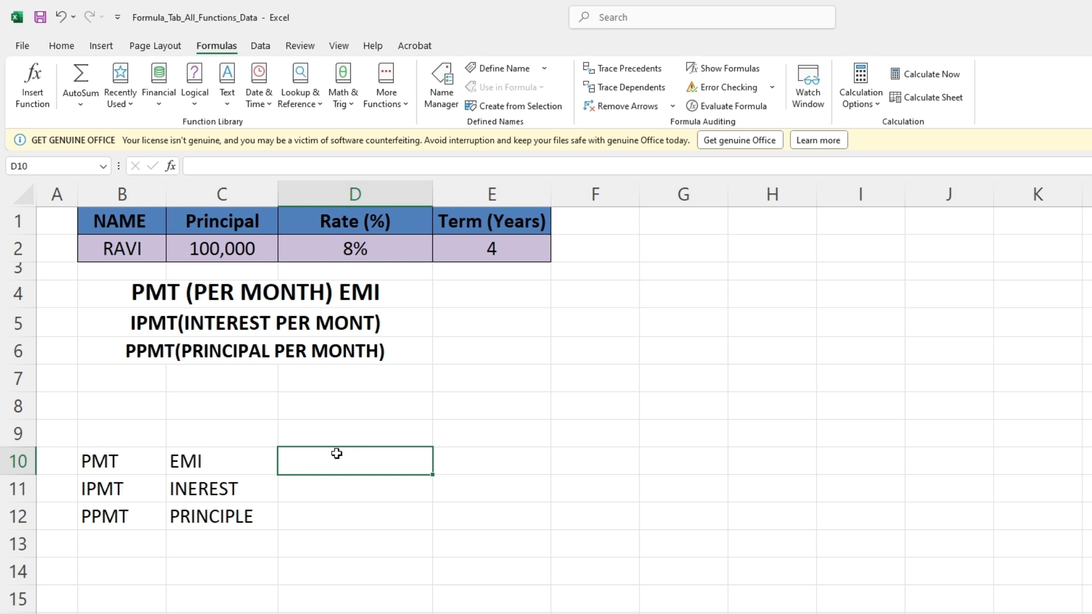
{"action": "left_click", "coordinate": [160, 108]}
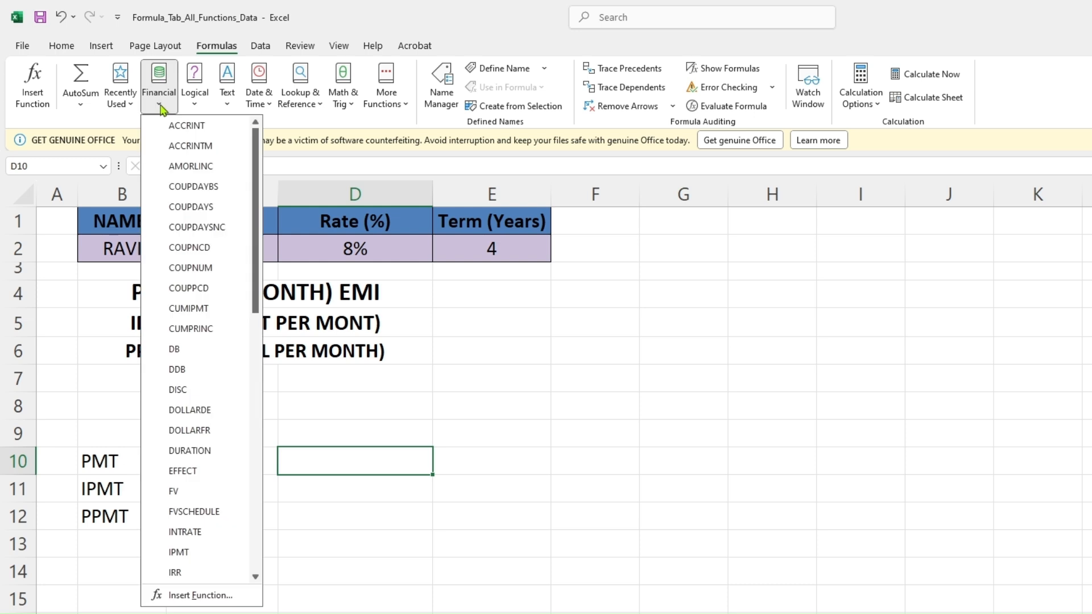
{"action": "scroll", "coordinate": [207, 368], "scroll_direction": "down", "scroll_amount": 5}
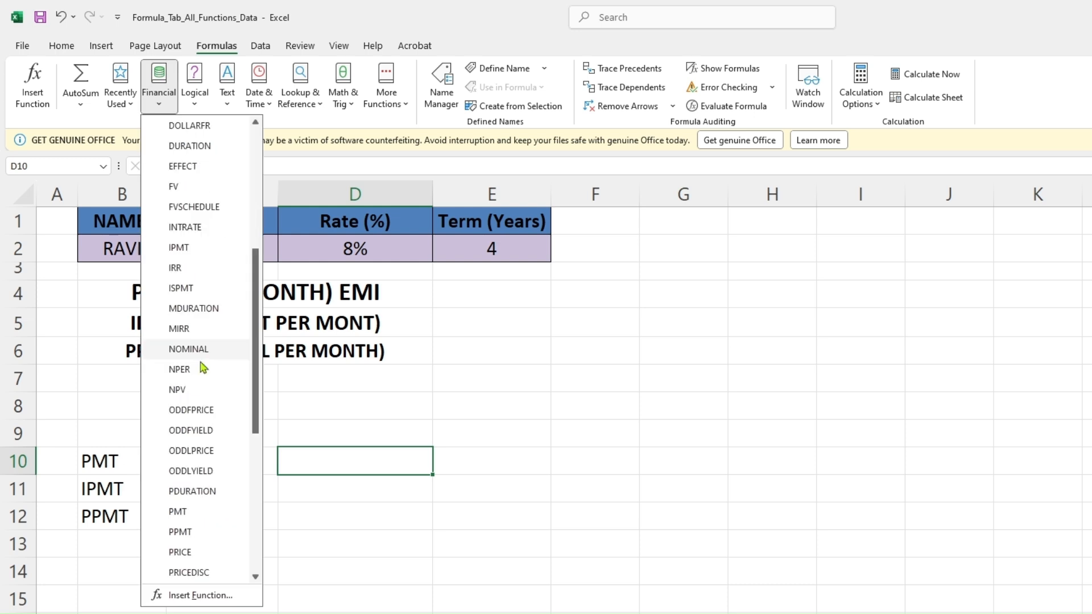
{"action": "left_click", "coordinate": [178, 511]}
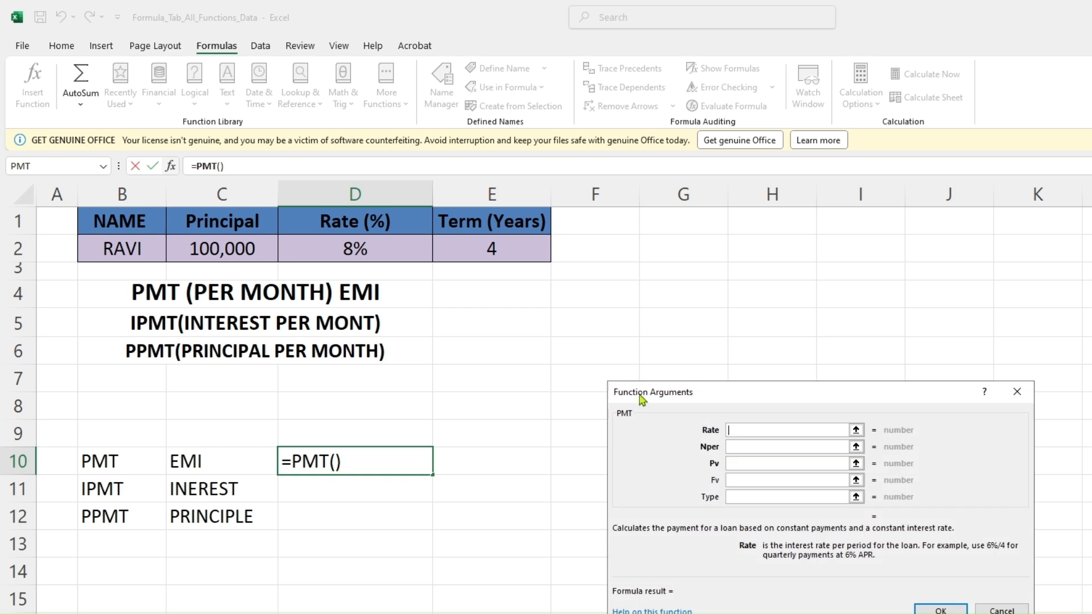
{"action": "left_click_drag", "start_coordinate": [731, 402], "coordinate": [569, 308]}
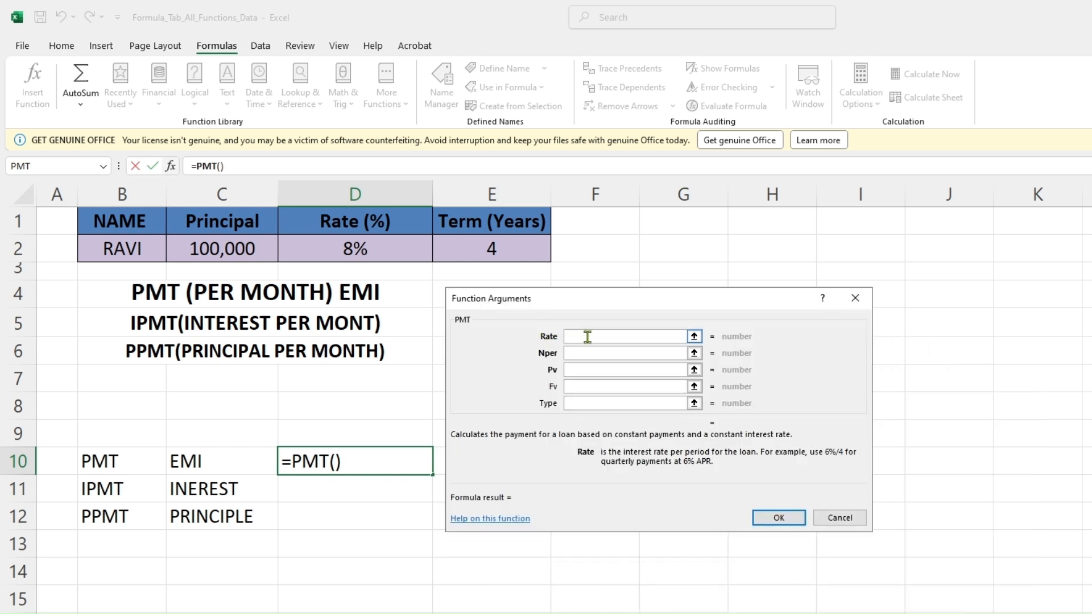
{"action": "left_click", "coordinate": [355, 251]}
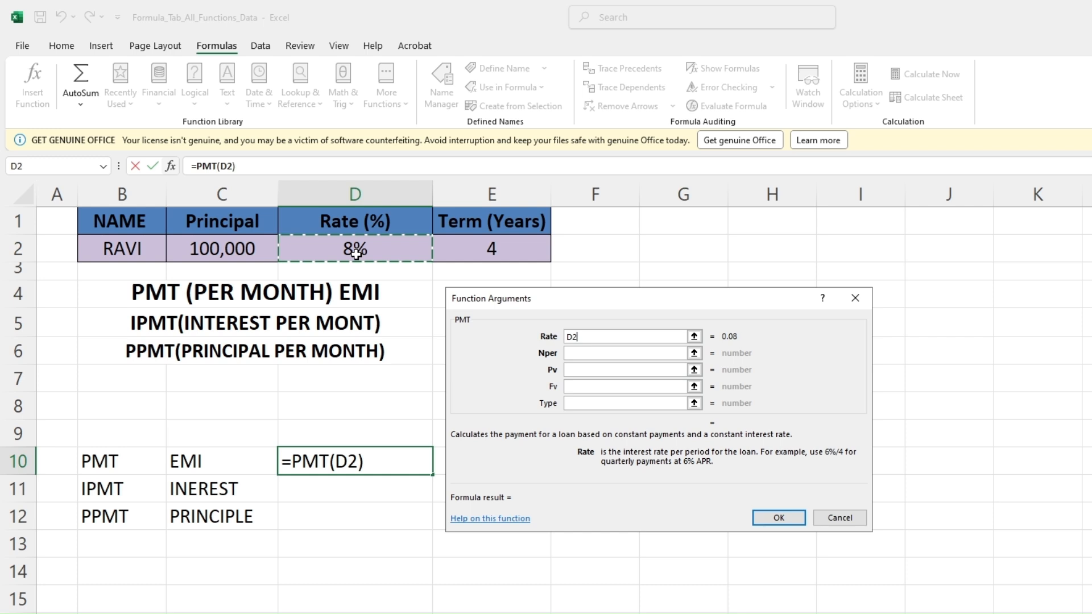
{"action": "type", "text": "/12"}
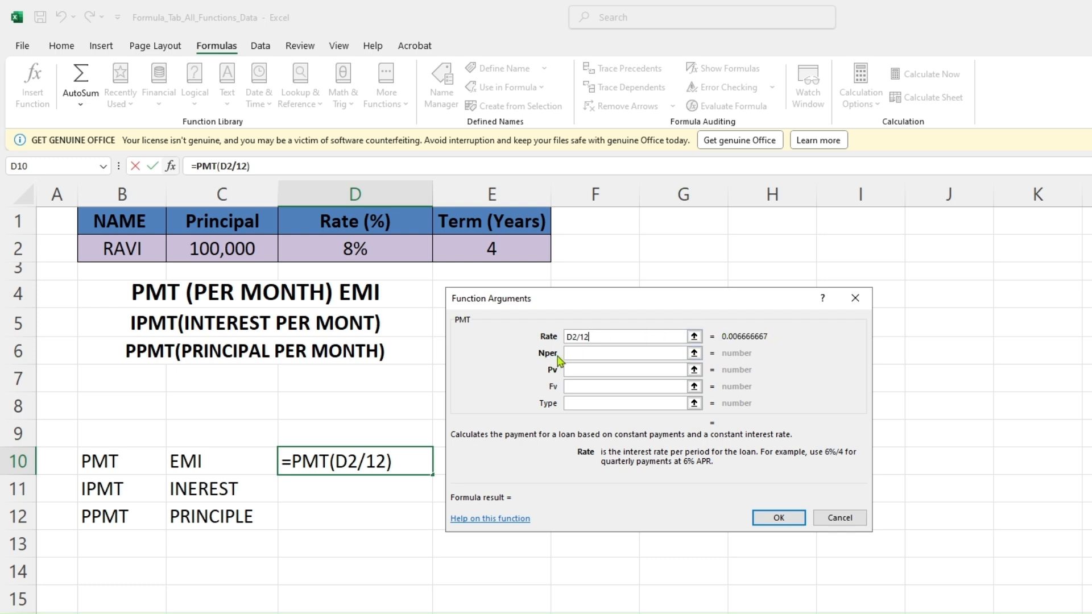
Complete the PMT function in D10 with Nper E2*12 and Pv C2, and apply the comma style to the result
{"action": "left_click", "coordinate": [586, 353]}
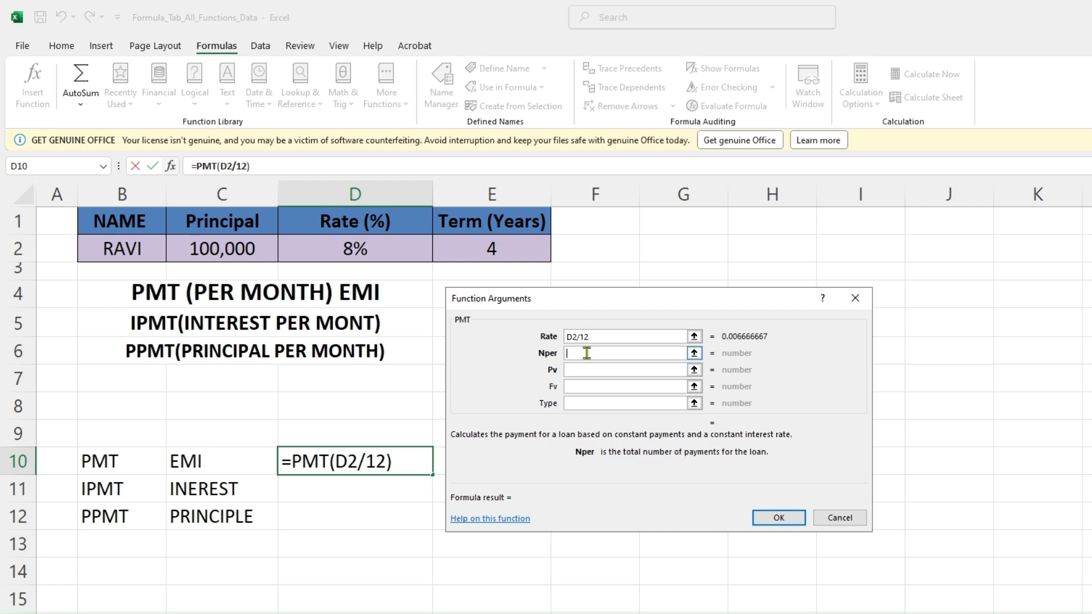
{"action": "left_click", "coordinate": [494, 250]}
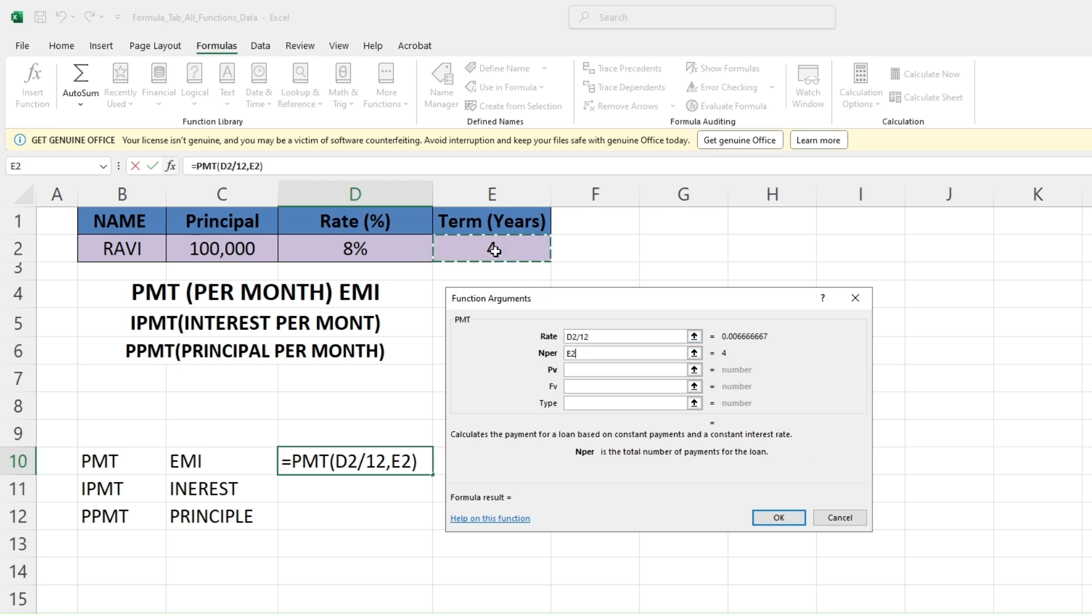
{"action": "left_click", "coordinate": [587, 354]}
{"action": "type", "text": "*12"}
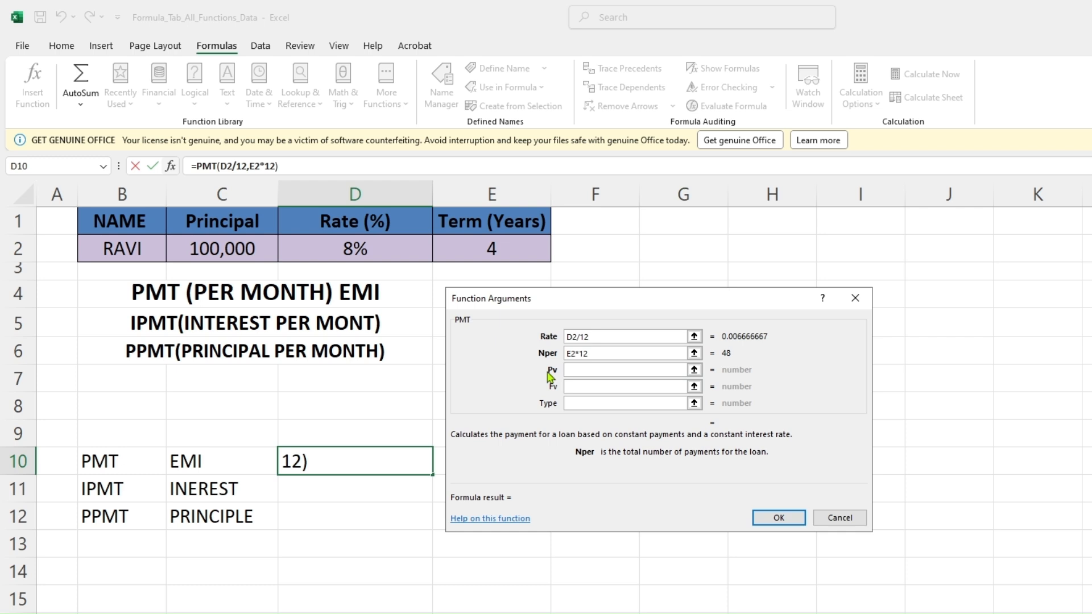
{"action": "left_click", "coordinate": [589, 374]}
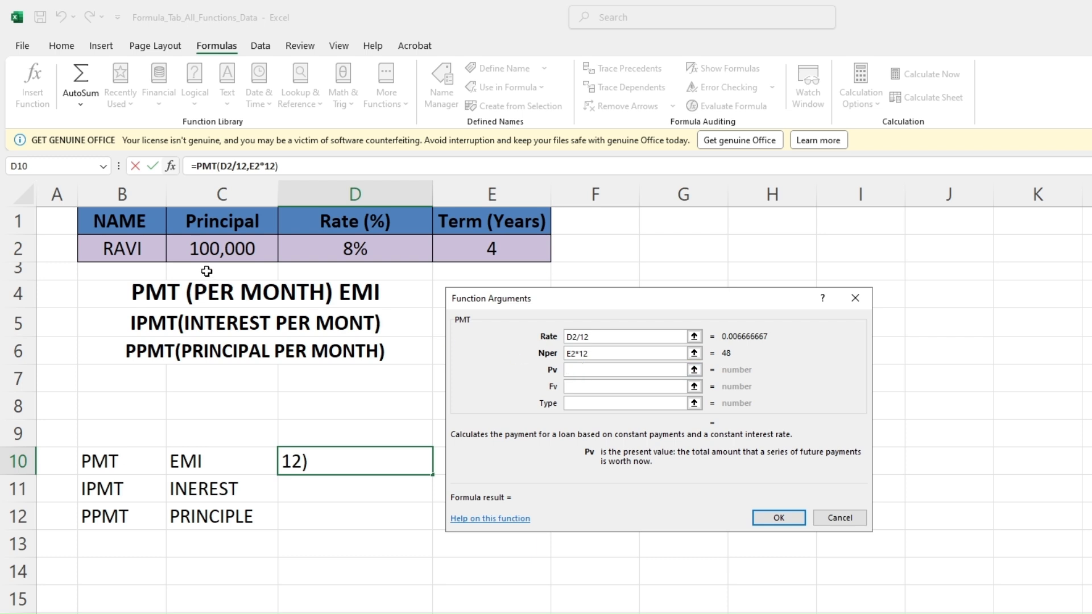
{"action": "left_click", "coordinate": [196, 252]}
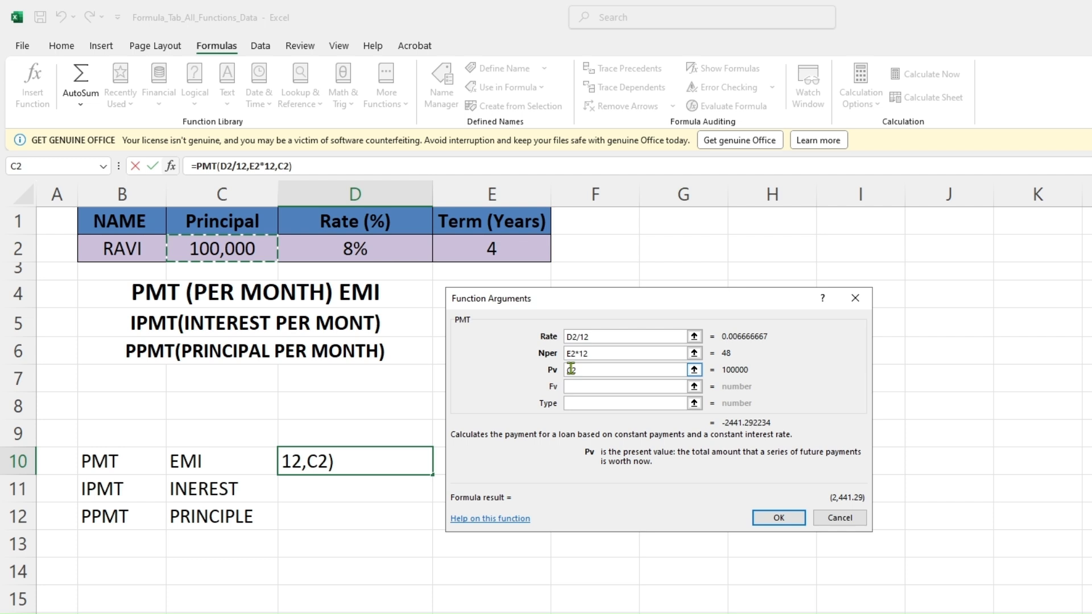
{"action": "left_click", "coordinate": [778, 517]}
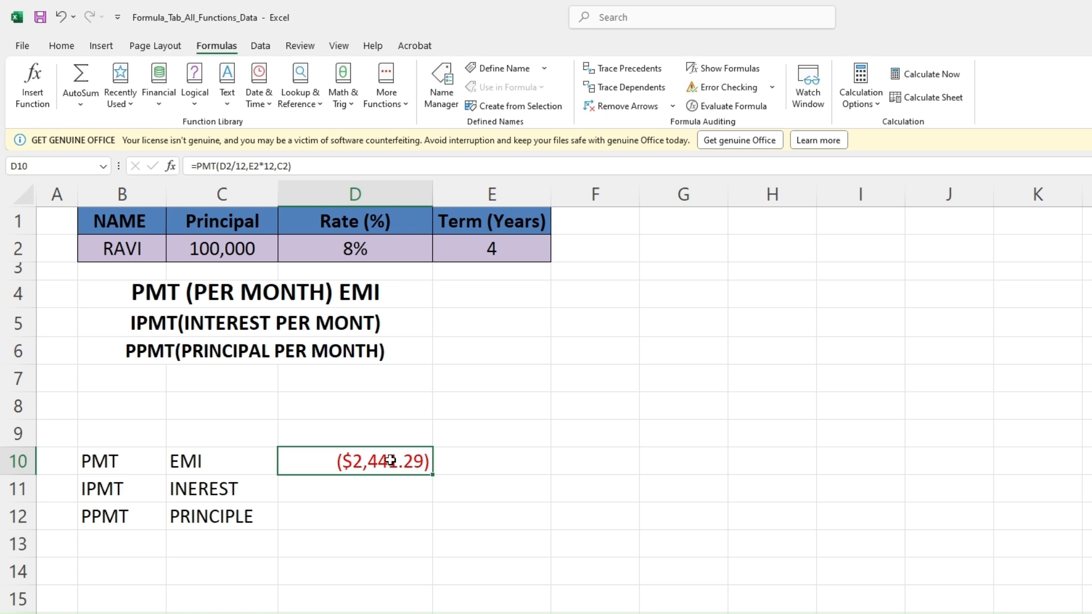
{"action": "left_click", "coordinate": [61, 48]}
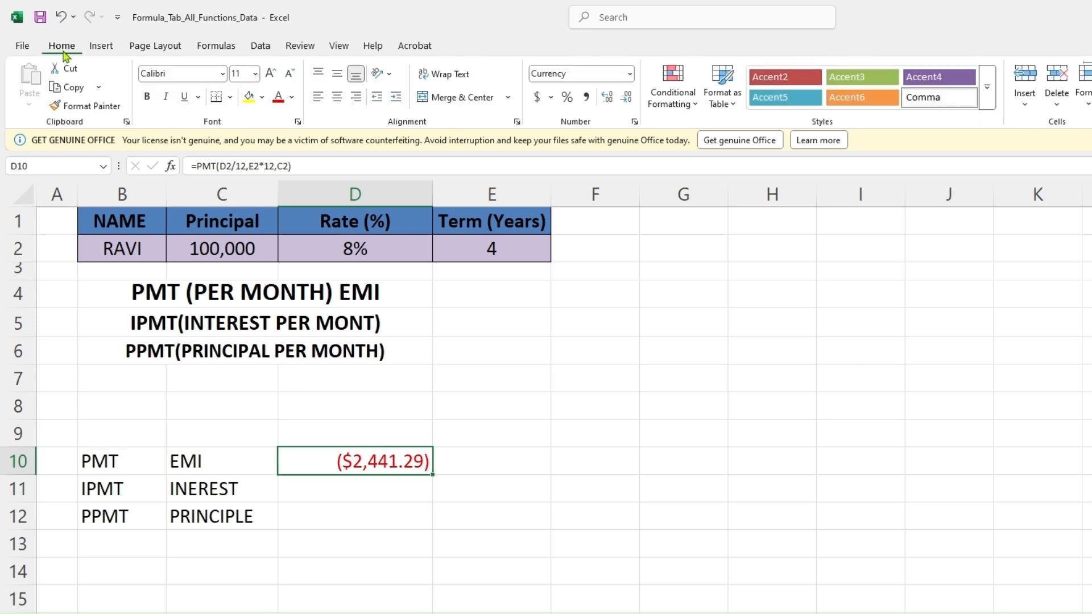
{"action": "left_click", "coordinate": [587, 98]}
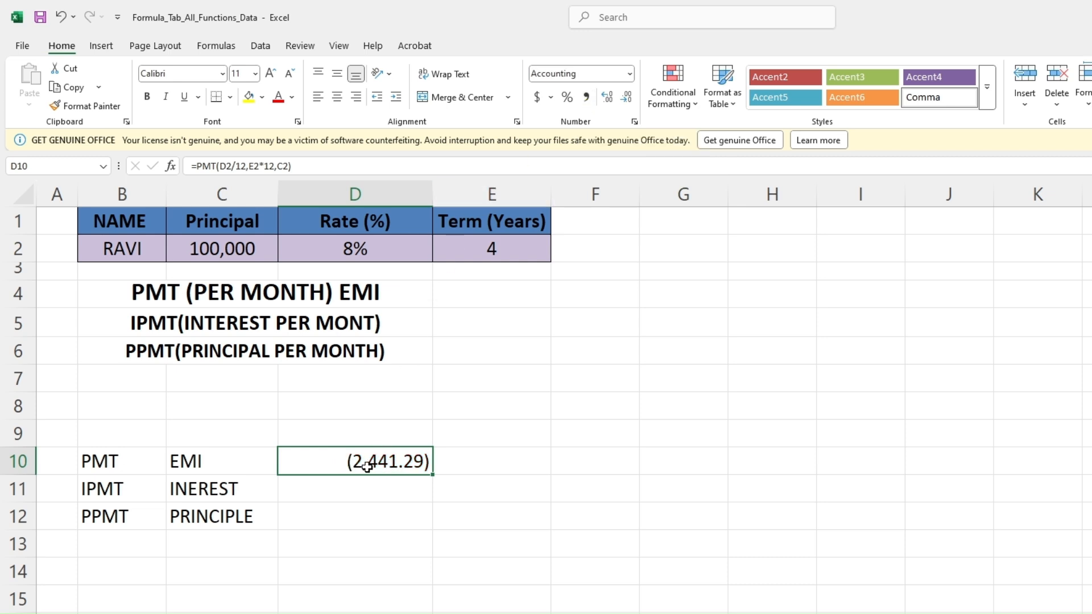
Begin a PMT formula in E10 with D2/12 as its rate argument
{"action": "left_click", "coordinate": [500, 478]}
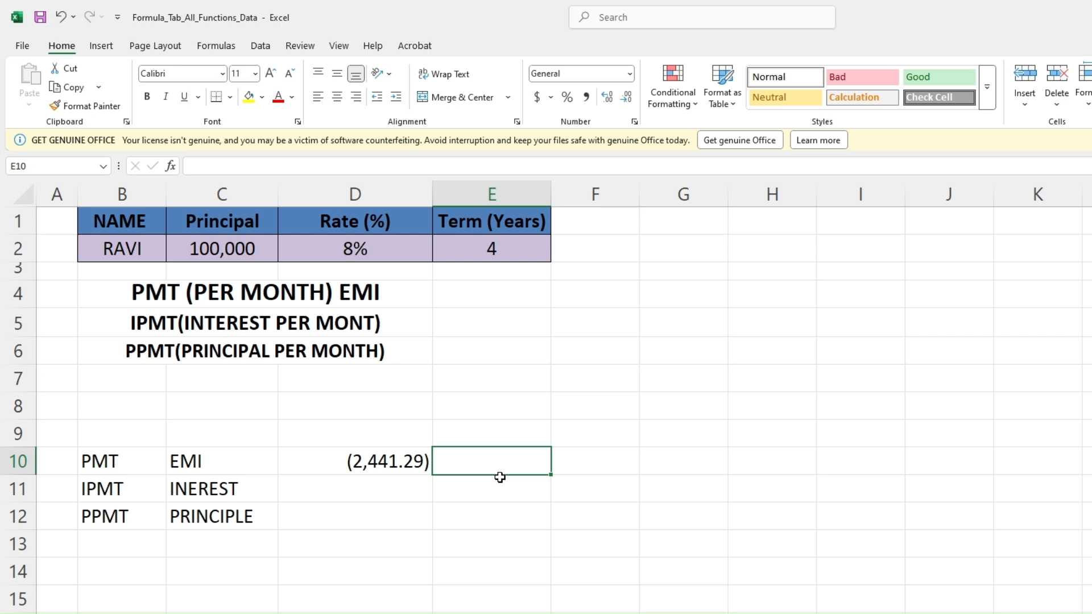
{"action": "type", "text": "="}
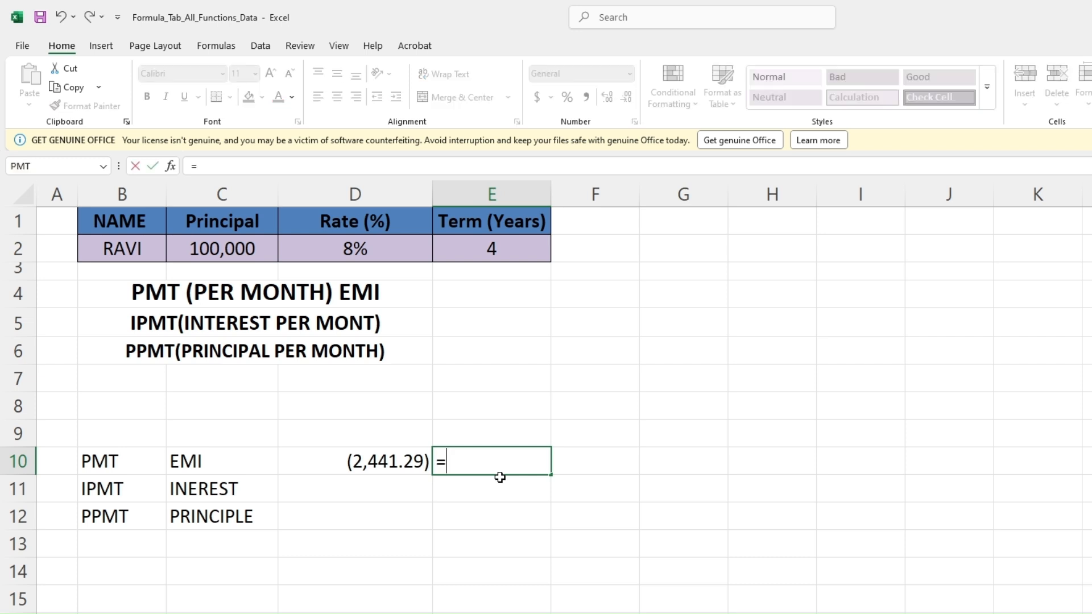
{"action": "type", "text": "pmt"}
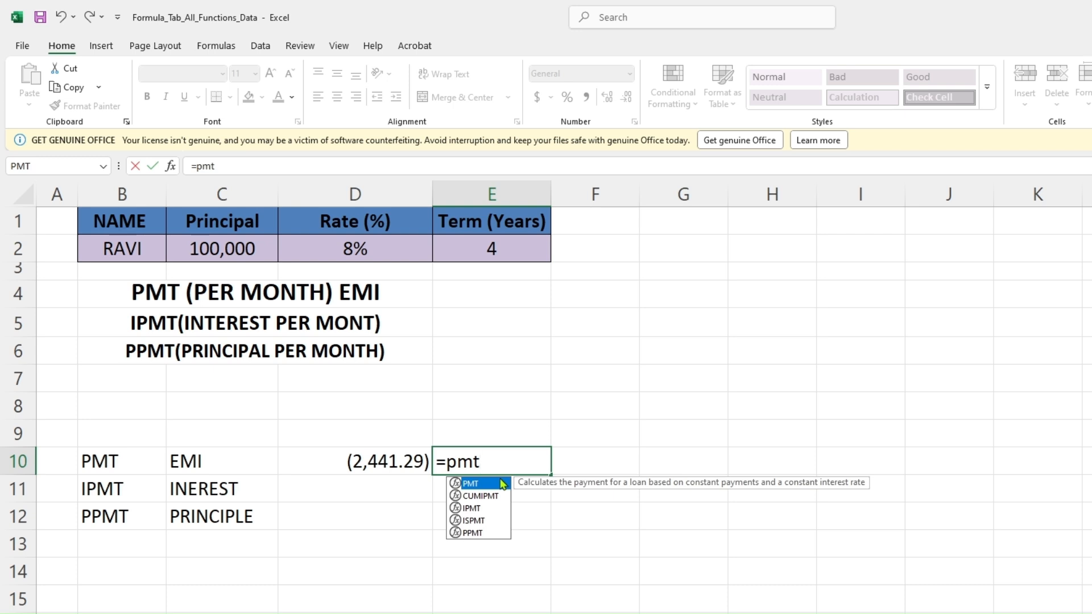
{"action": "double_click", "coordinate": [503, 483]}
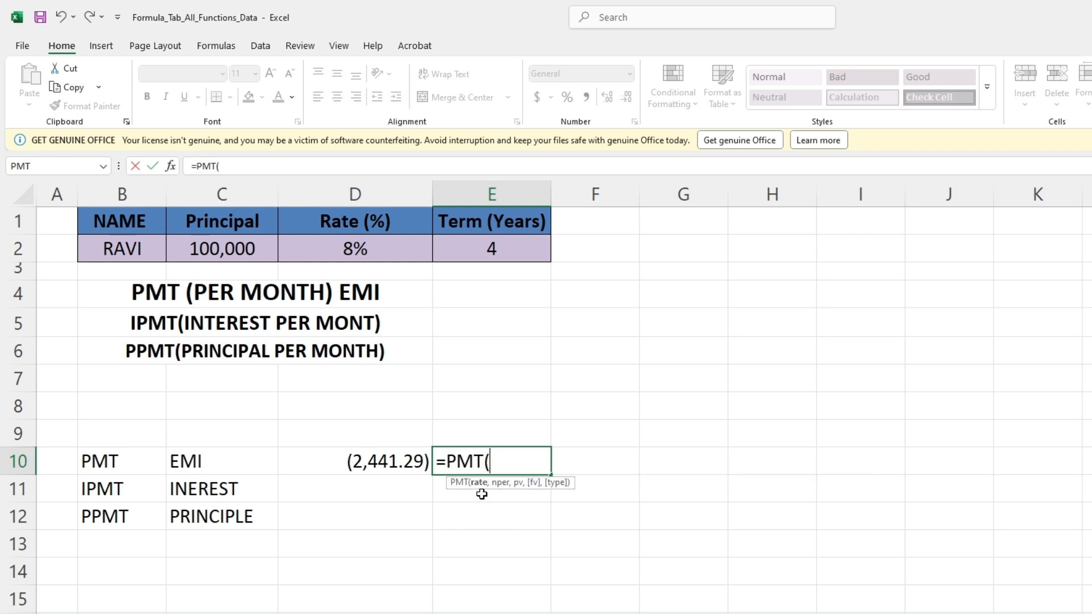
{"action": "left_click", "coordinate": [382, 248]}
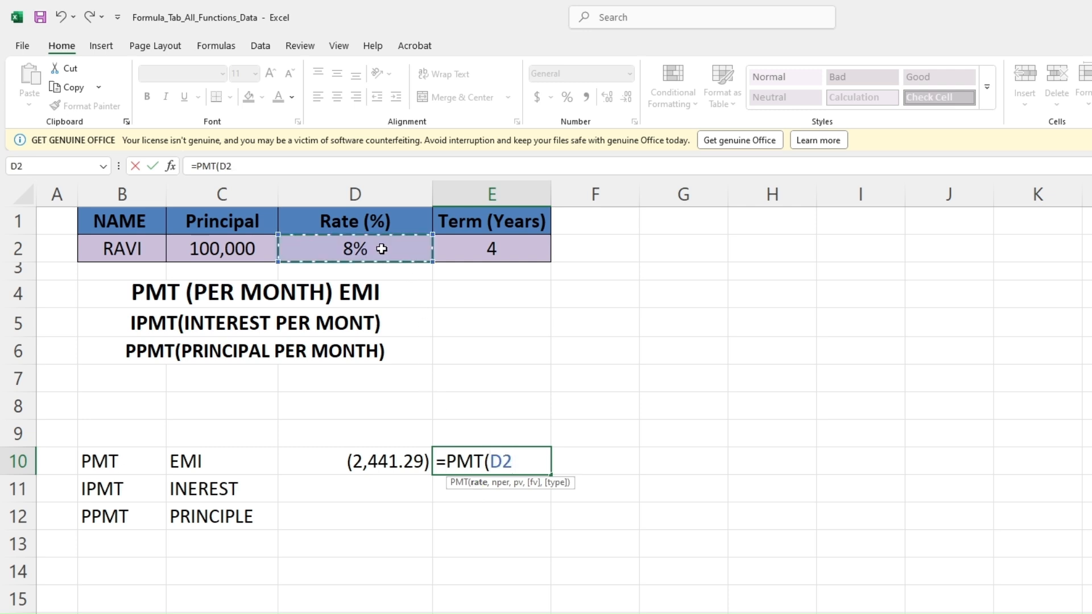
{"action": "type", "text": "/12"}
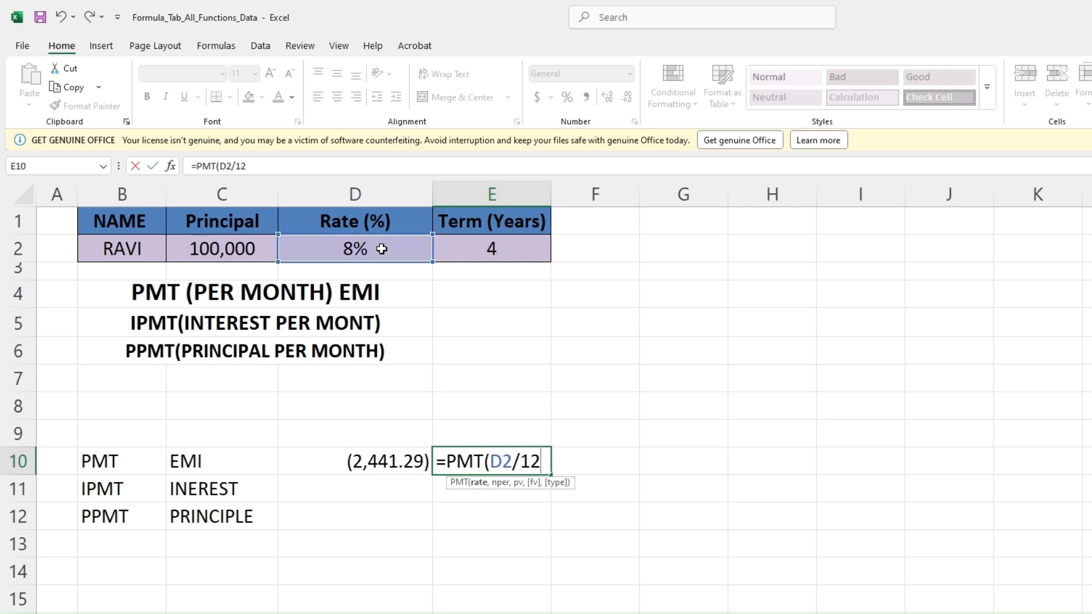
{"action": "type", "text": ","}
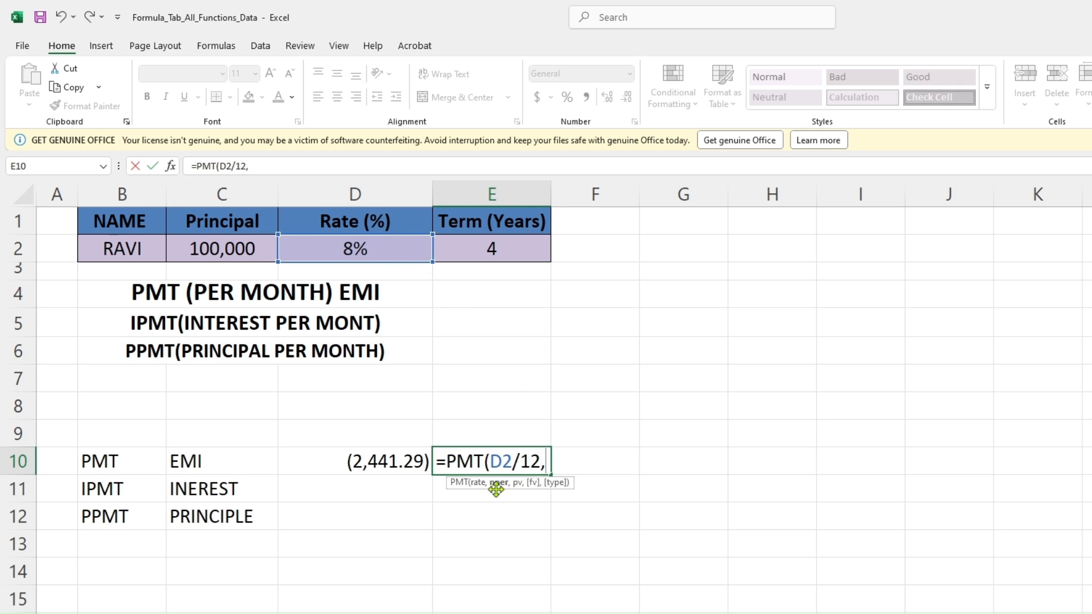
Complete the PMT formula in E10 with nper E2*12 and pv C2, and apply the comma style to the cell
{"action": "left_click", "coordinate": [497, 249]}
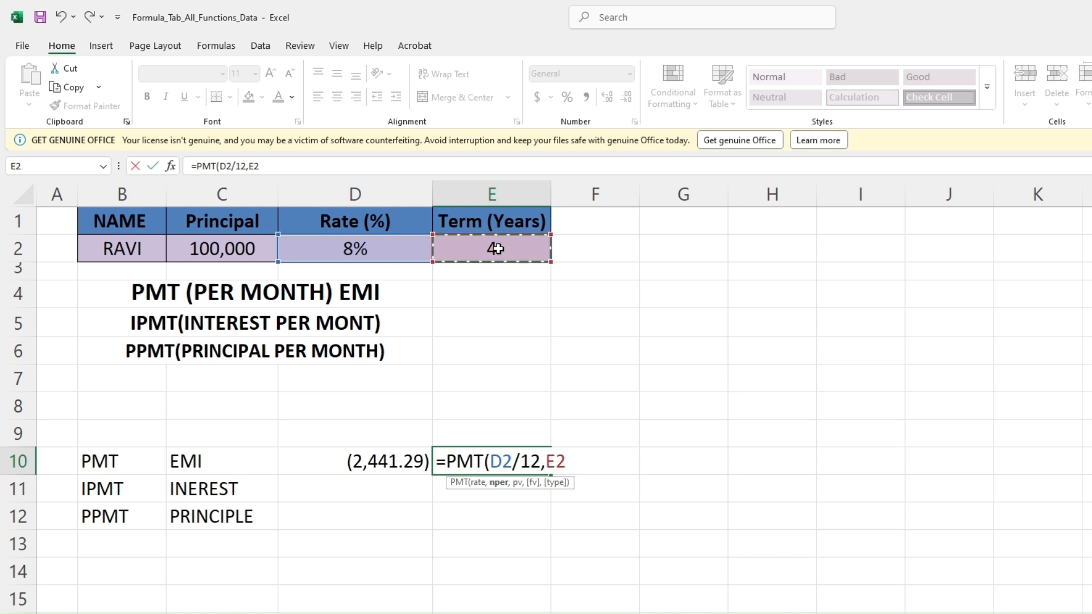
{"action": "type", "text": "*12,"}
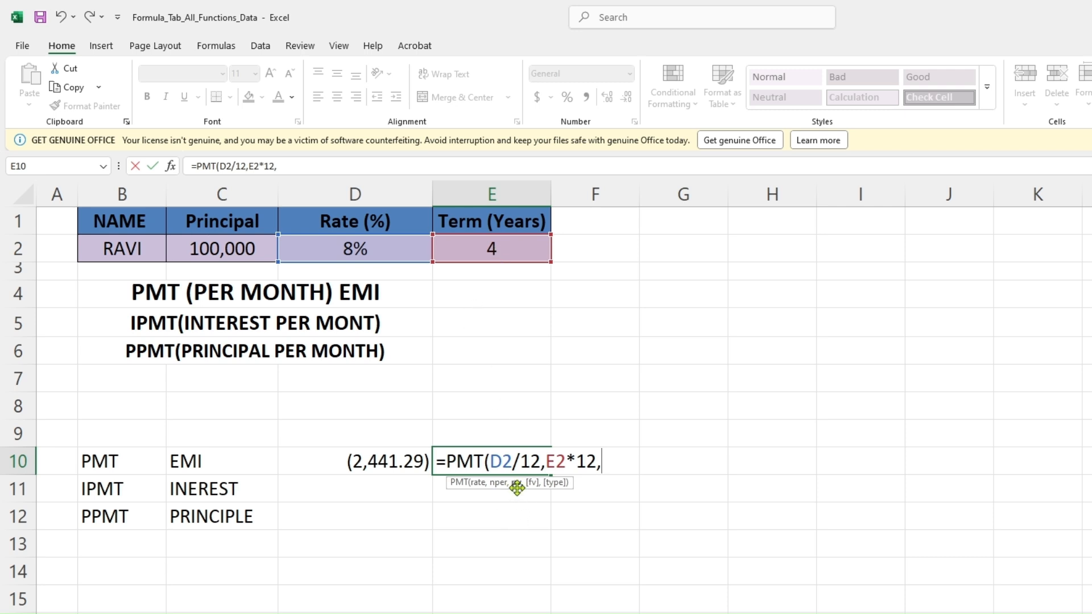
{"action": "left_click", "coordinate": [229, 249]}
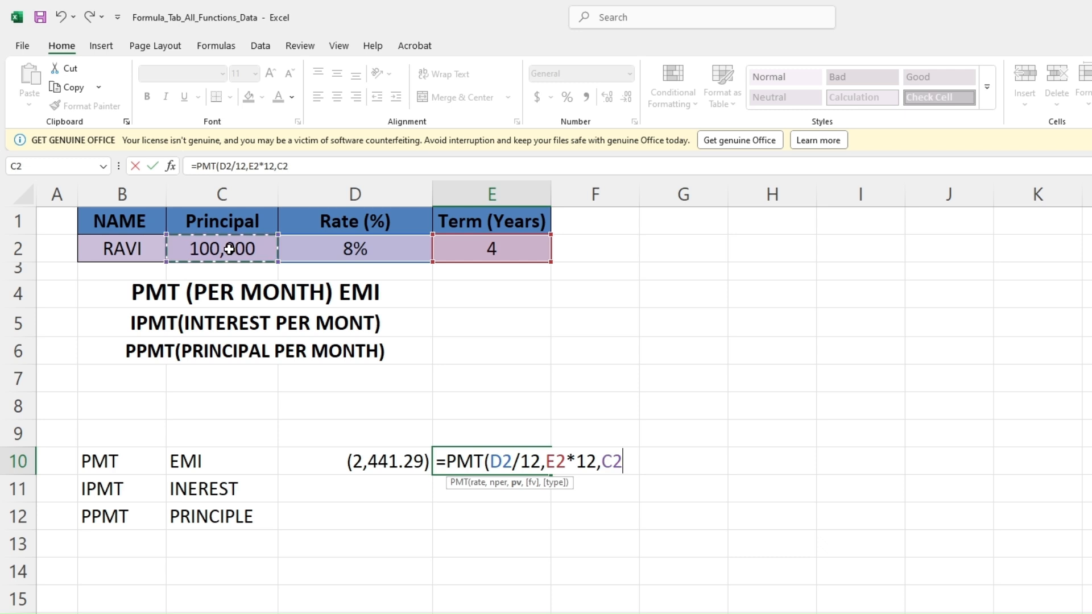
{"action": "type", "text": ")"}
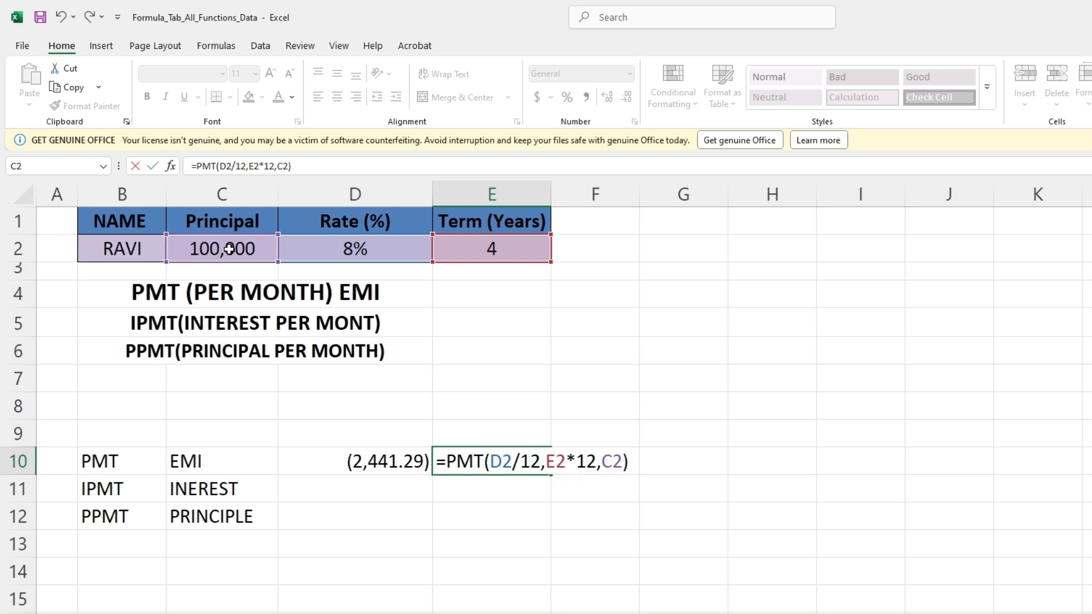
{"action": "key", "text": "Return"}
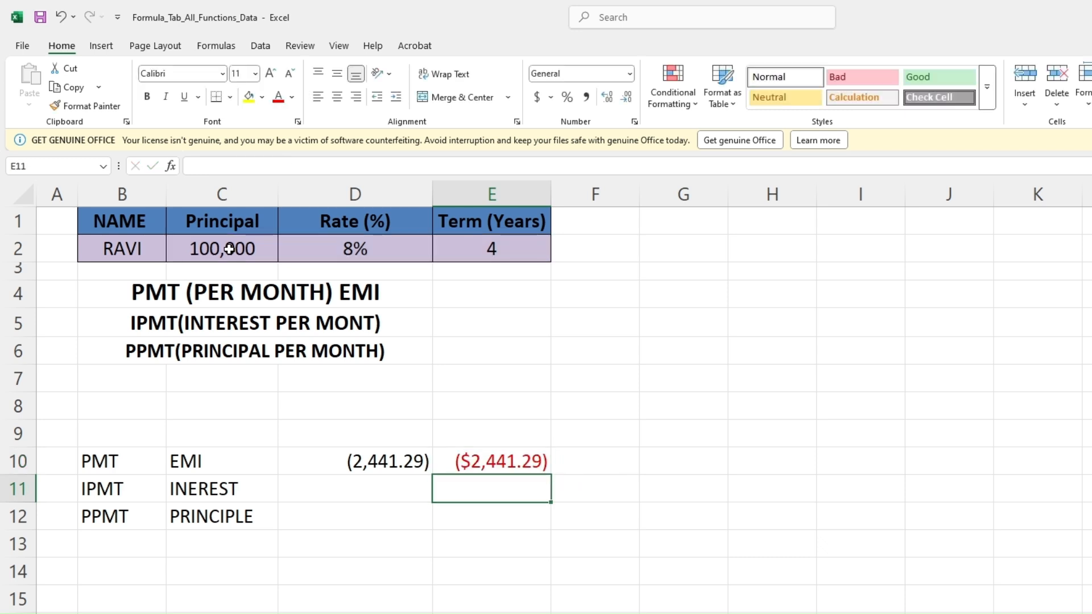
{"action": "left_click", "coordinate": [520, 464]}
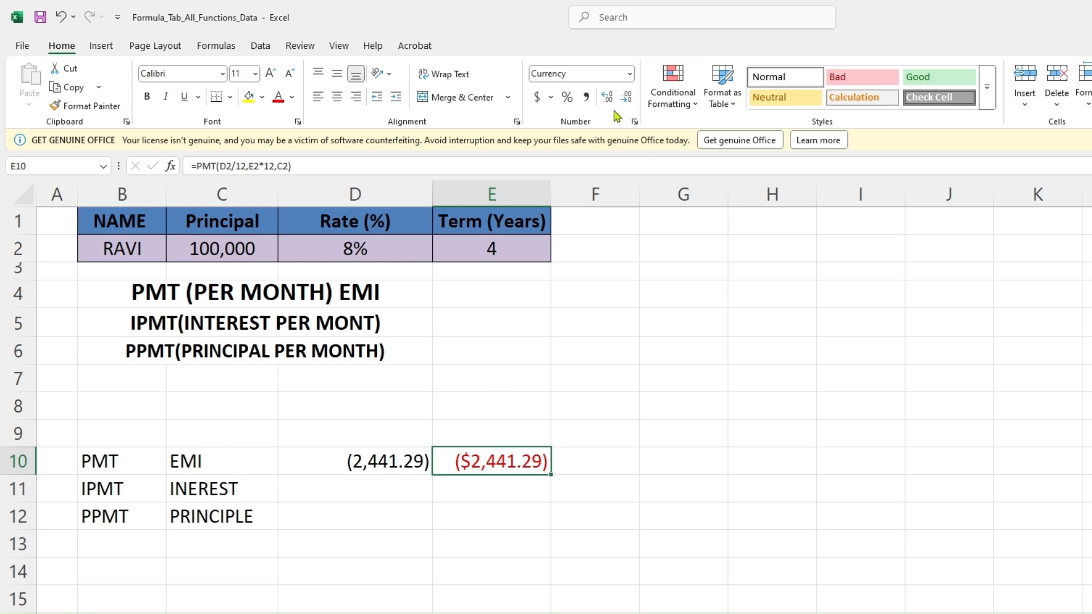
{"action": "left_click", "coordinate": [586, 96]}
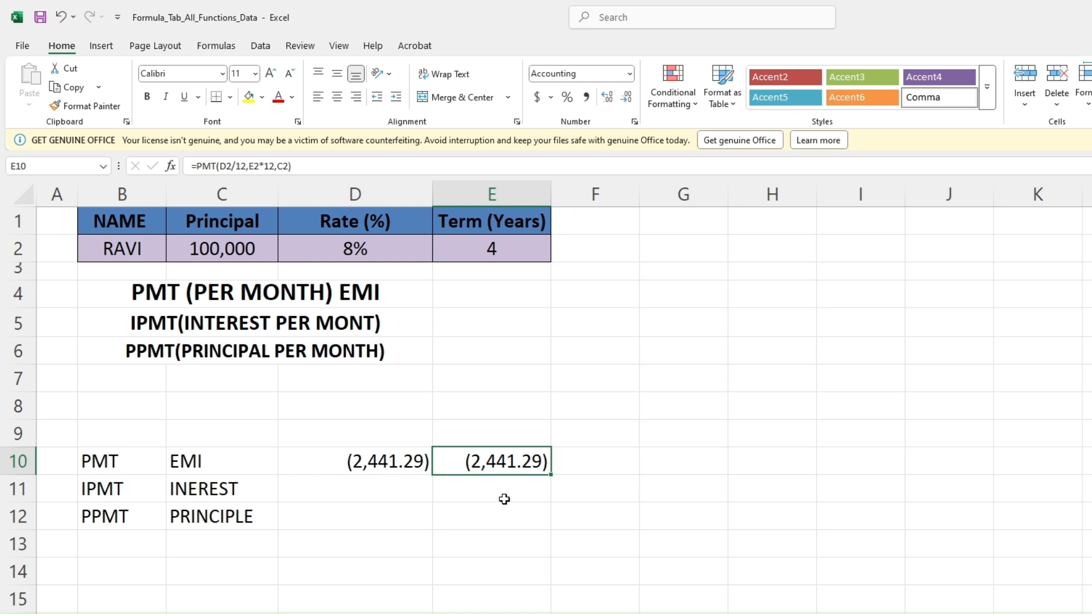
{"action": "left_click", "coordinate": [381, 460]}
{"action": "left_click", "coordinate": [495, 468]}
{"action": "left_click", "coordinate": [386, 487]}
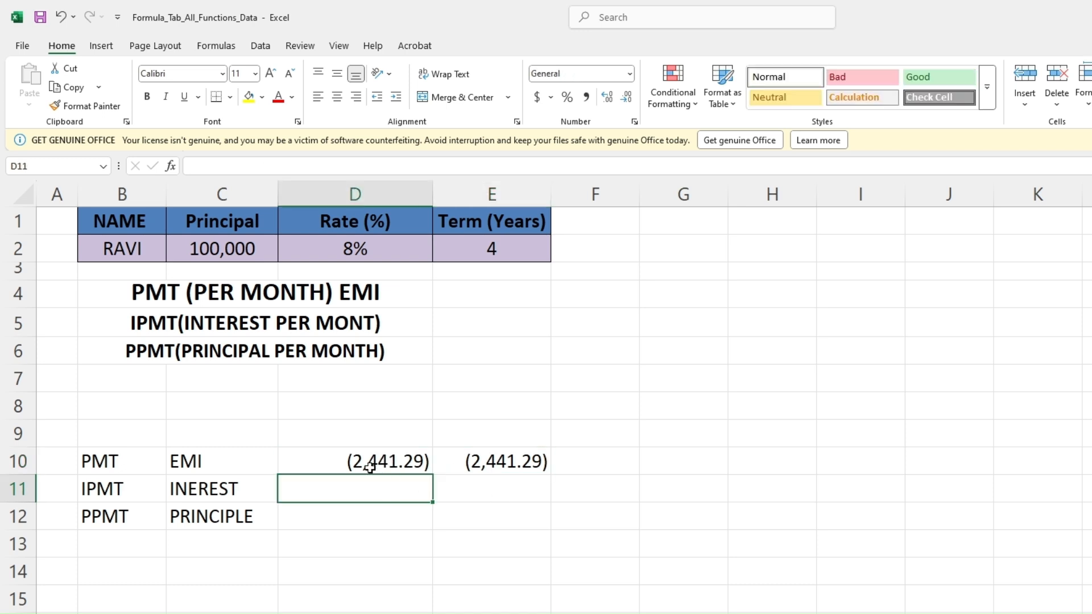
{"action": "left_click", "coordinate": [370, 467]}
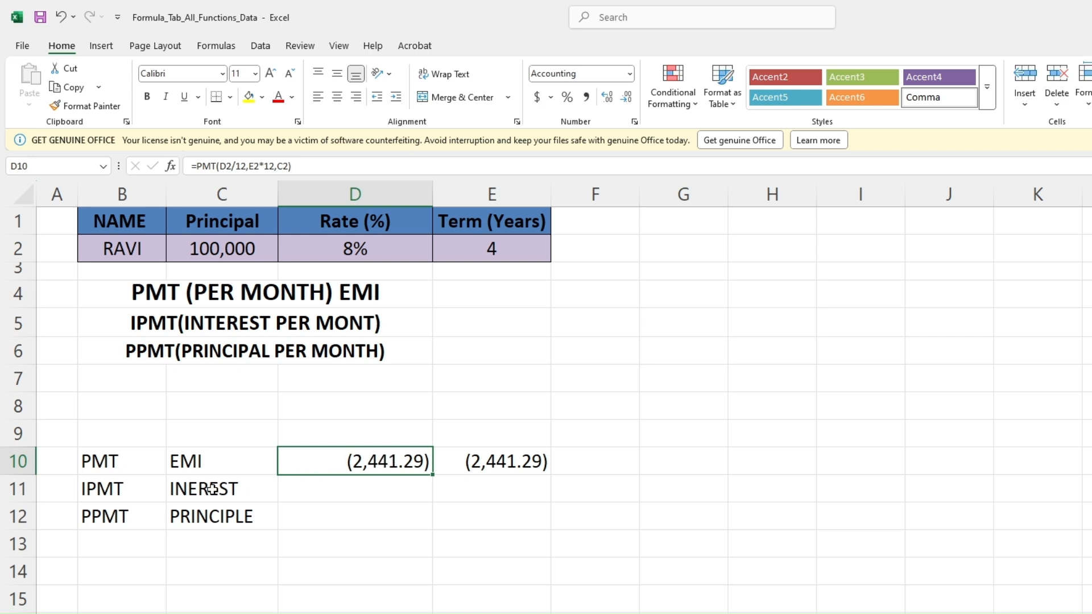
Begin an IPMT formula in D11 with D2/12 as its rate argument
{"action": "left_click", "coordinate": [364, 496]}
{"action": "type", "text": "="}
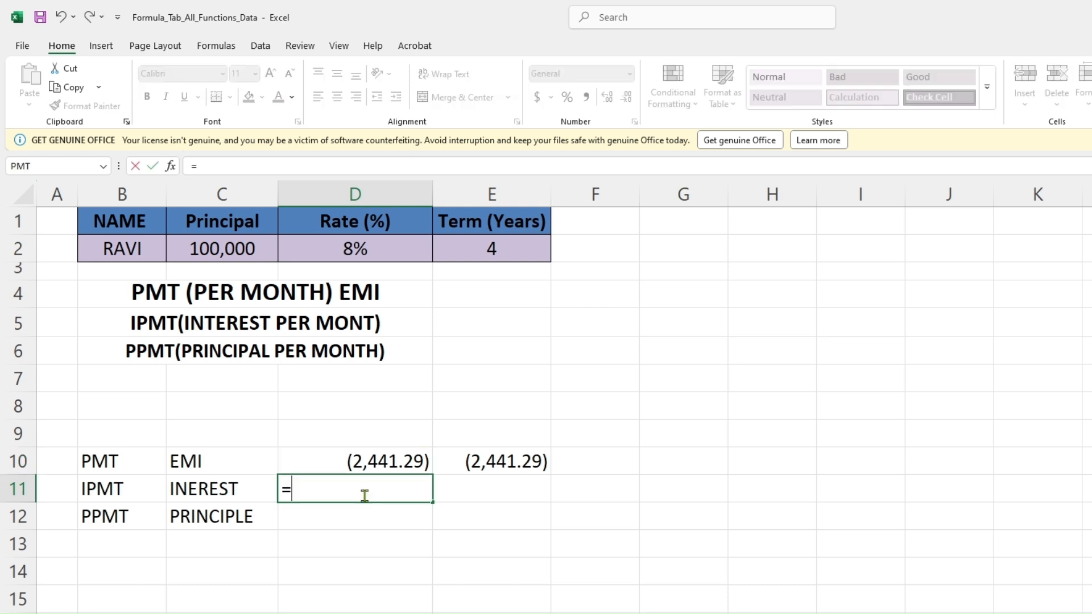
{"action": "type", "text": "ip"}
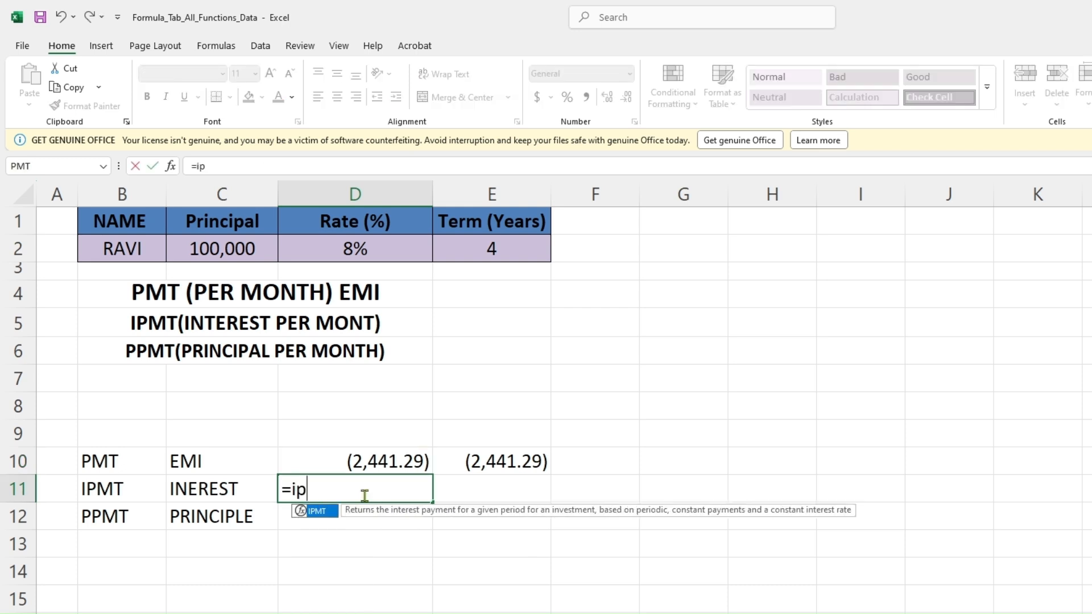
{"action": "type", "text": "mt"}
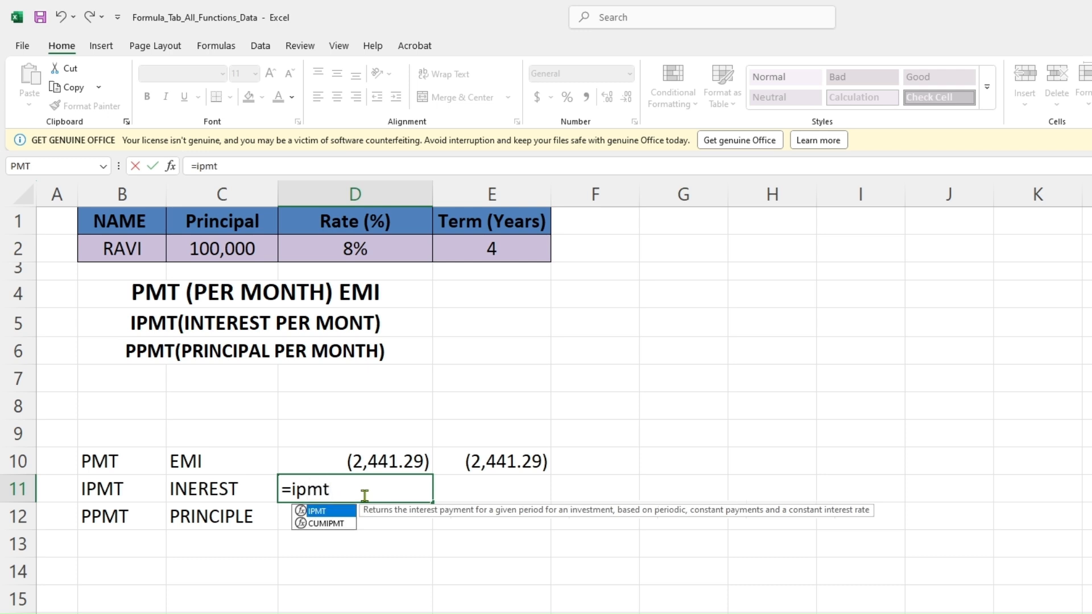
{"action": "double_click", "coordinate": [322, 511]}
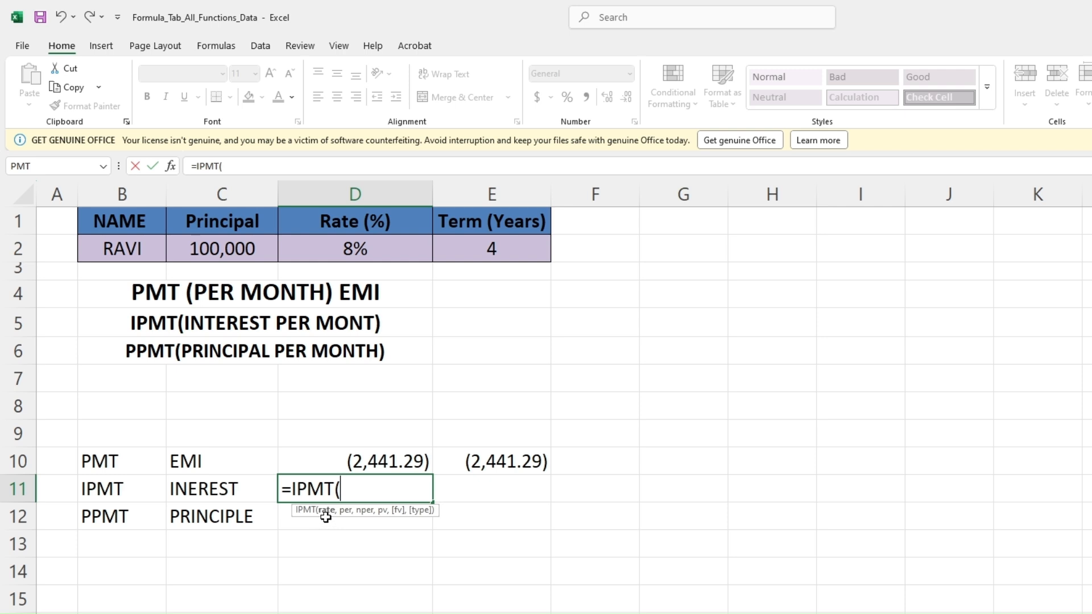
{"action": "left_click", "coordinate": [380, 249]}
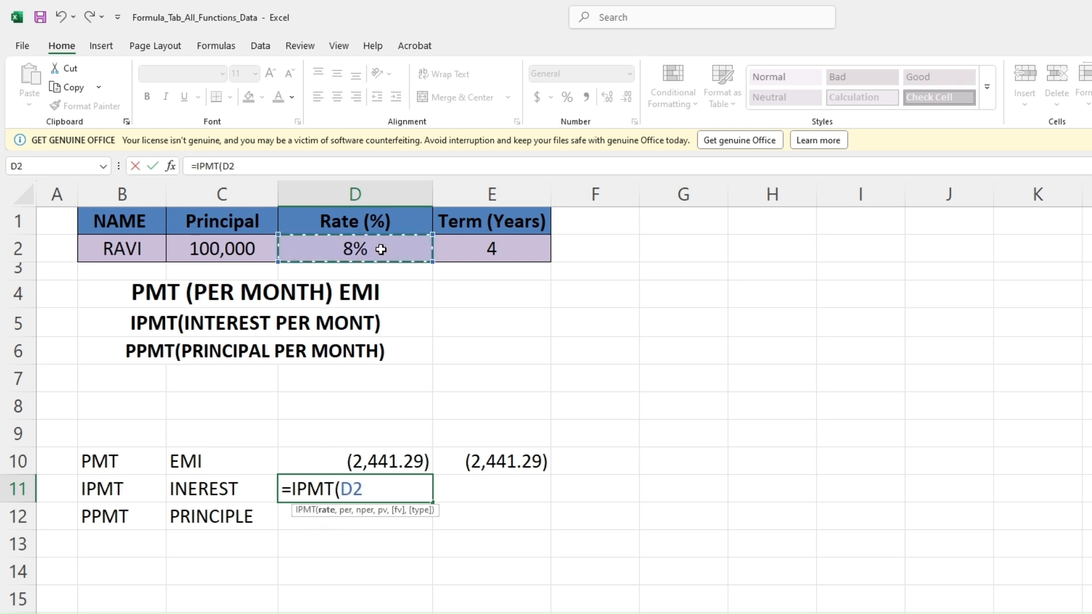
{"action": "type", "text": "/12,"}
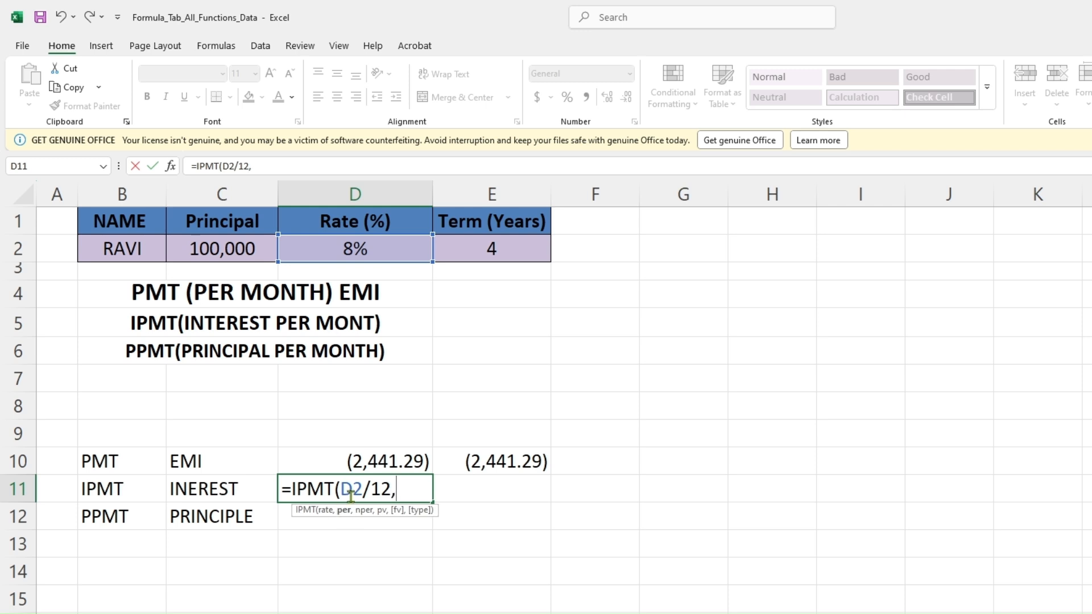
Complete the IPMT formula in D11 with per 1, nper E2*12 and pv C2, and apply the comma style to the cell
{"action": "type", "text": "1"}
{"action": "type", "text": ","}
{"action": "left_click", "coordinate": [493, 251]}
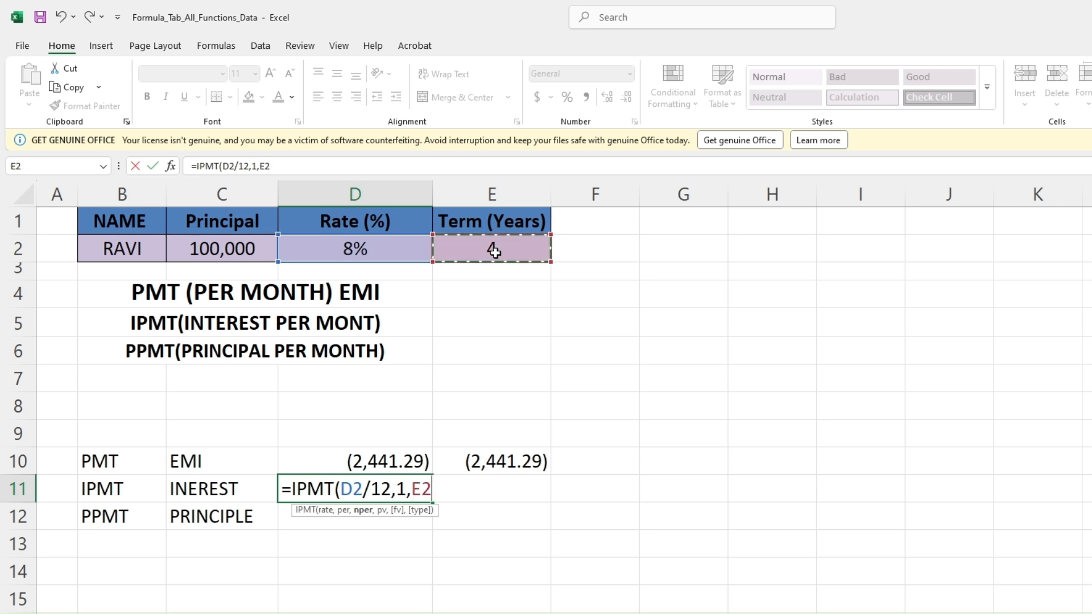
{"action": "type", "text": "*12"}
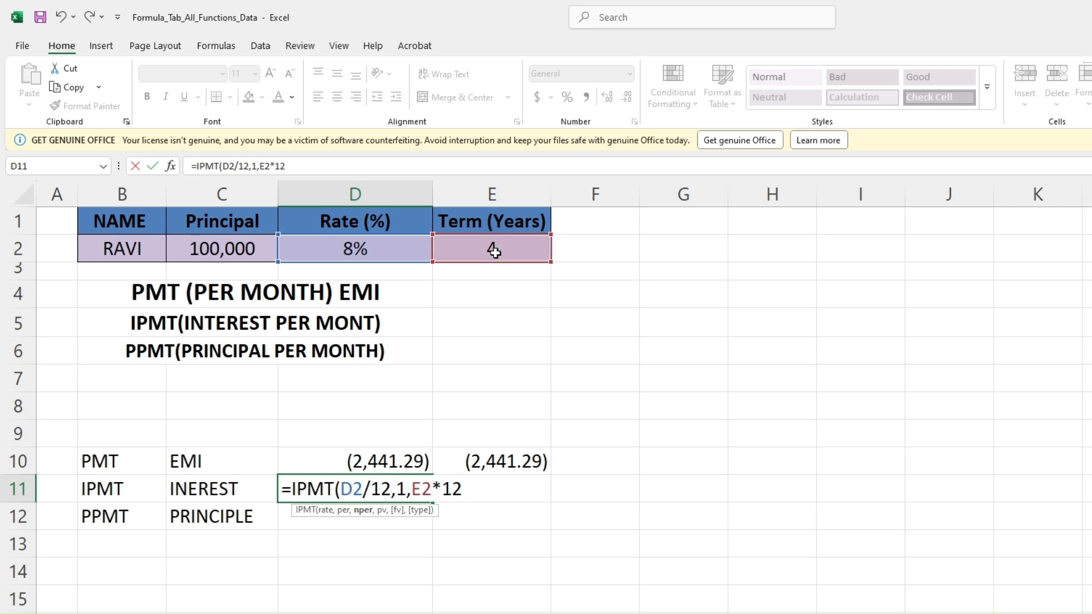
{"action": "type", "text": ","}
{"action": "left_click", "coordinate": [203, 252]}
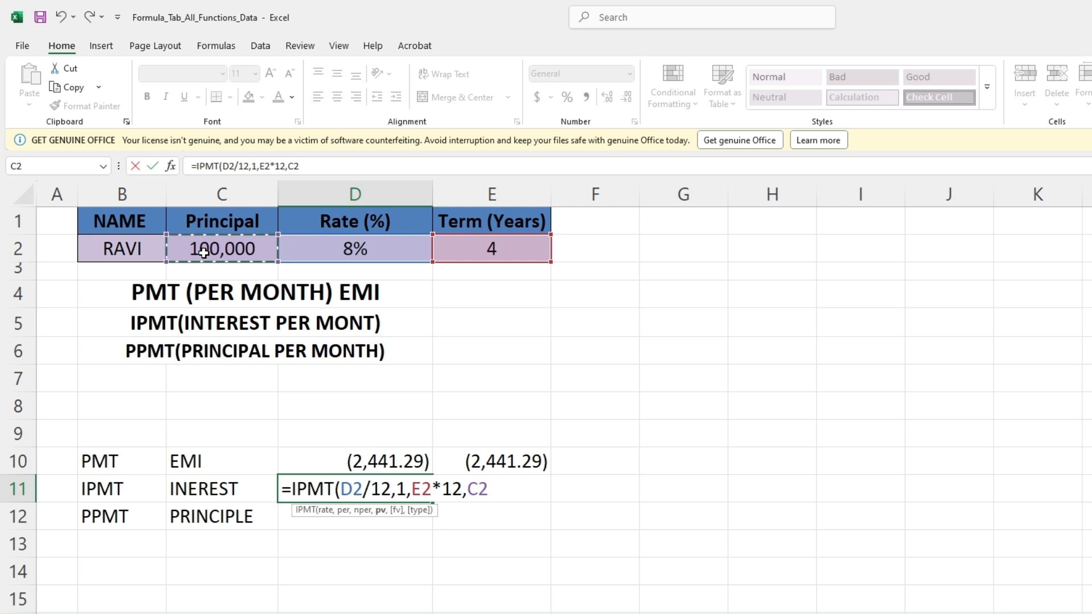
{"action": "type", "text": ")"}
{"action": "key", "text": "Return"}
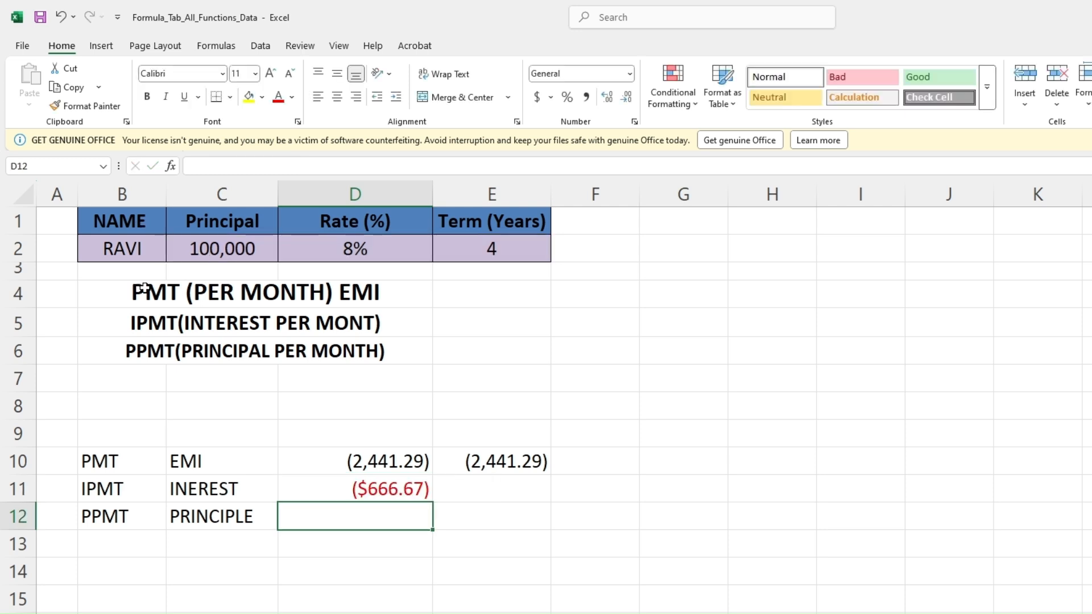
{"action": "left_click", "coordinate": [389, 492]}
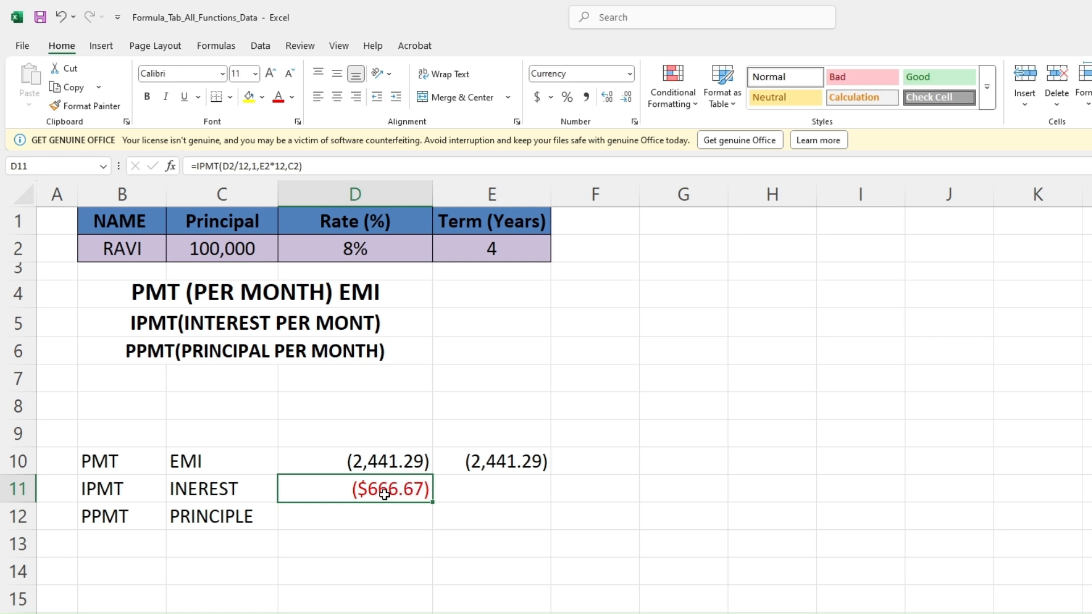
{"action": "left_click", "coordinate": [586, 97]}
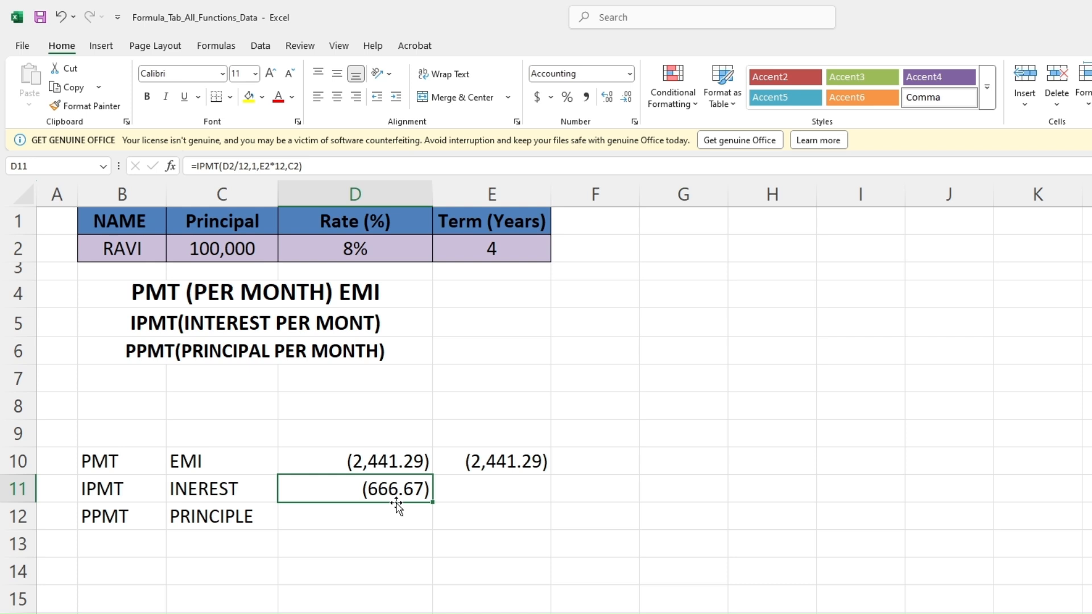
Begin a second IPMT formula in E11 with D2/12 as its rate argument
{"action": "left_click", "coordinate": [485, 492]}
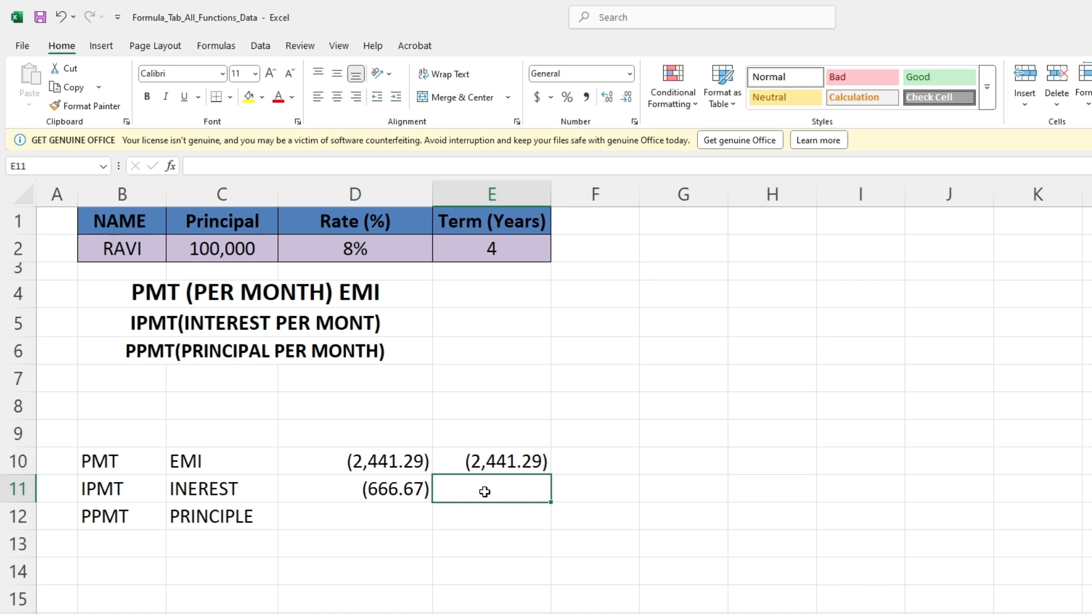
{"action": "type", "text": "="}
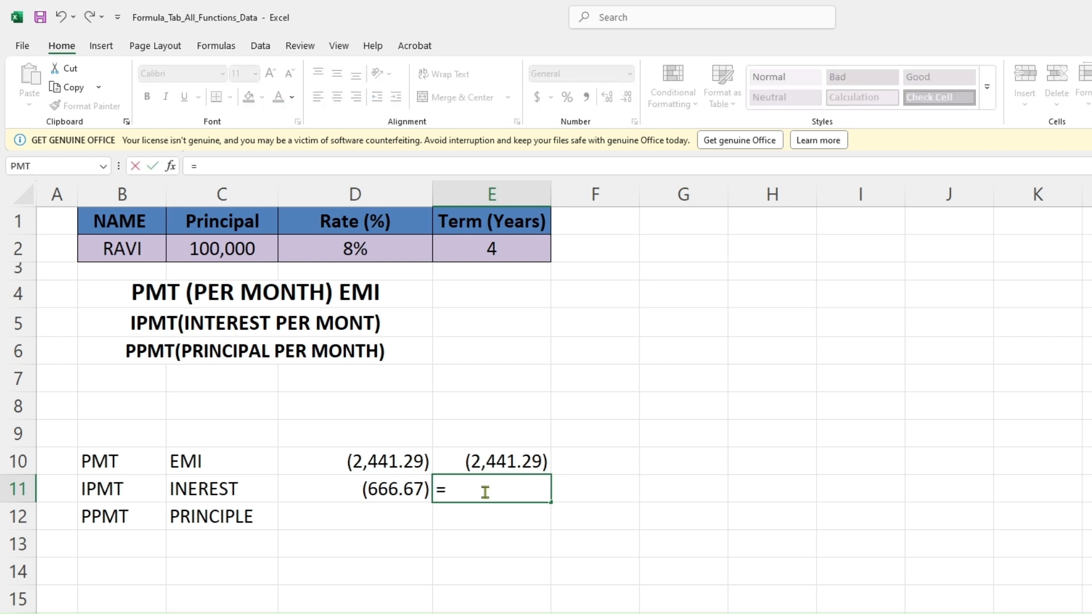
{"action": "type", "text": "ipmt"}
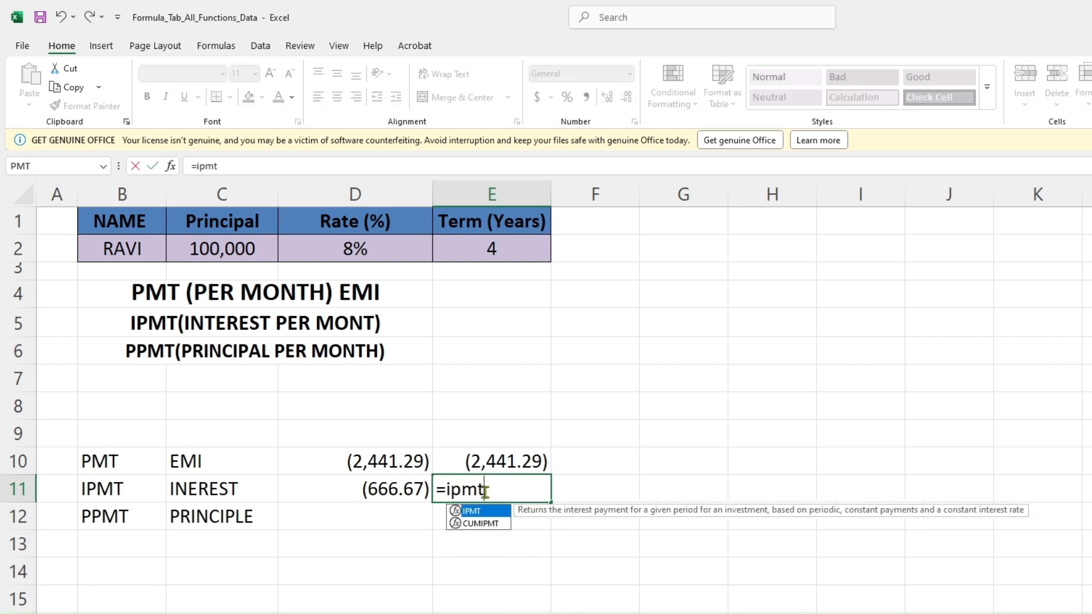
{"action": "key", "text": "Tab"}
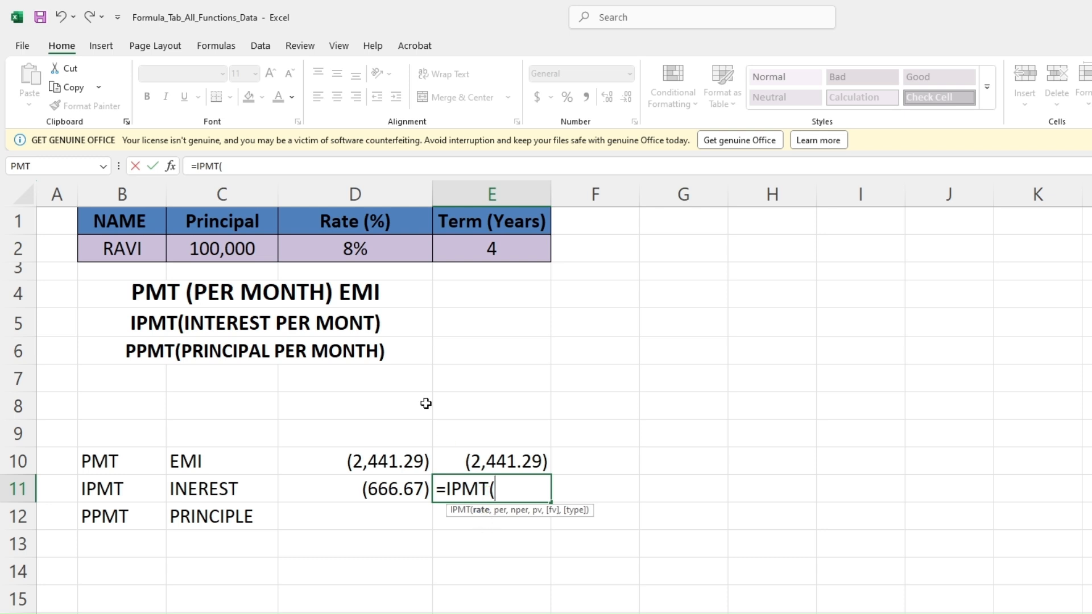
{"action": "left_click", "coordinate": [343, 253]}
{"action": "type", "text": "/12"}
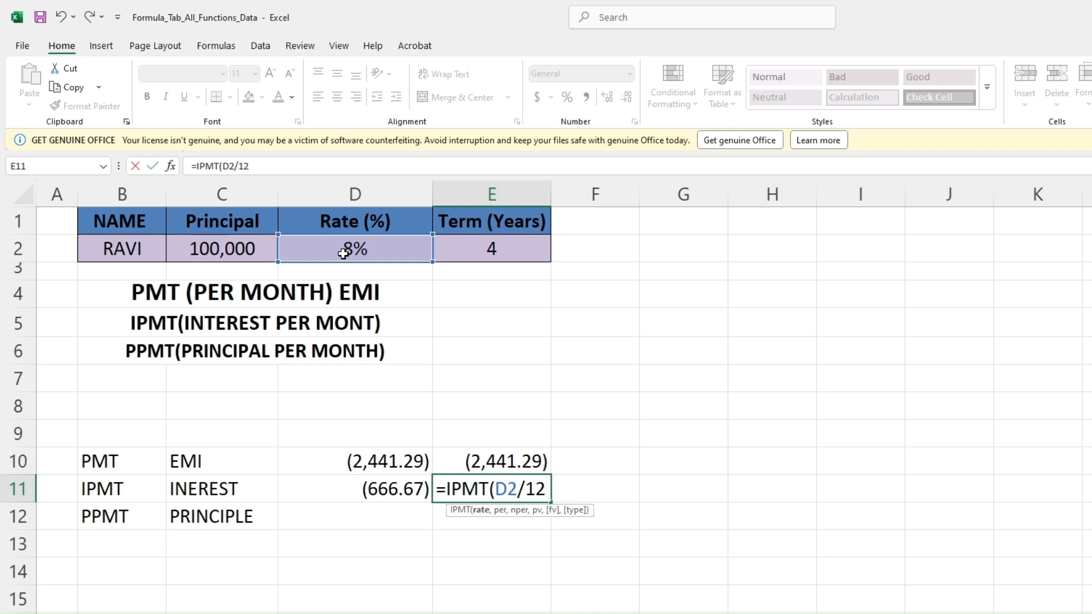
{"action": "type", "text": ","}
Complete the IPMT formula in E11 with per 48, nper E2*12 and pv C2, and apply the comma style to the cell
{"action": "type", "text": "4"}
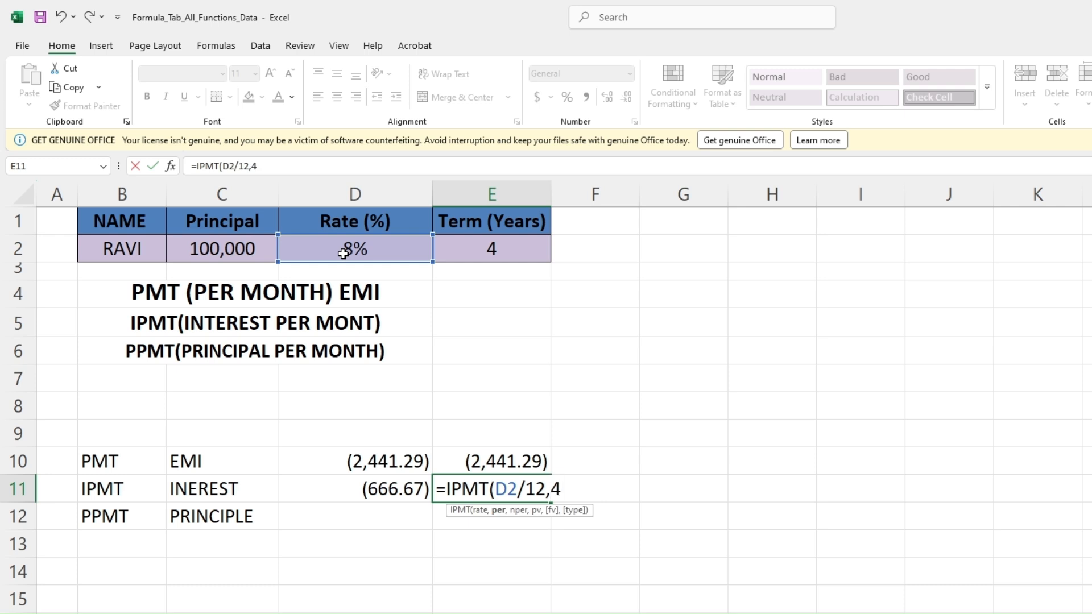
{"action": "type", "text": "8,"}
{"action": "left_click", "coordinate": [494, 247]}
{"action": "type", "text": "*12,"}
{"action": "left_click", "coordinate": [237, 250]}
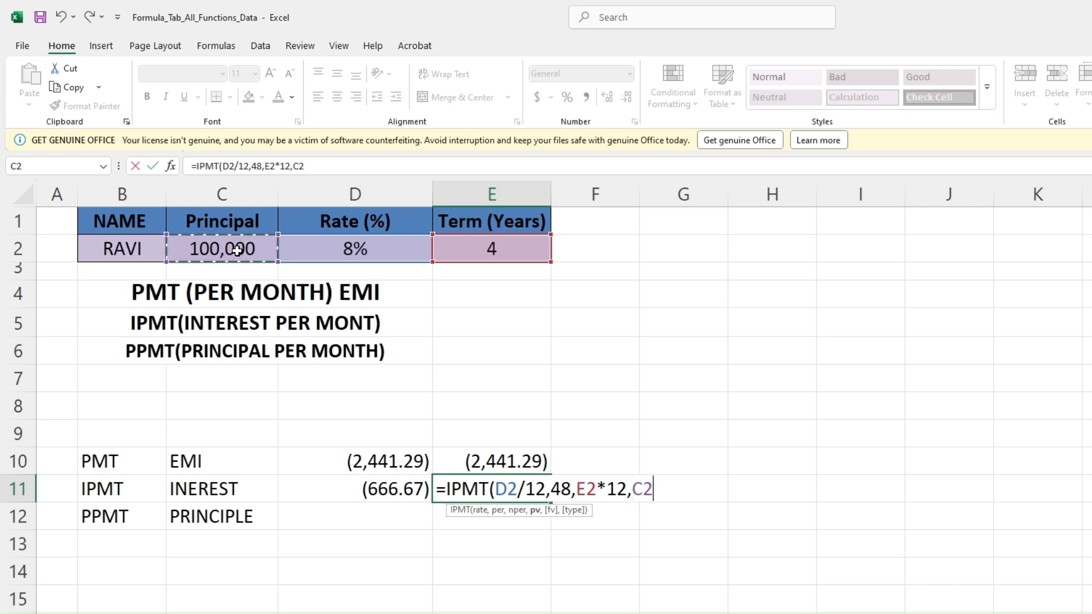
{"action": "type", "text": ")"}
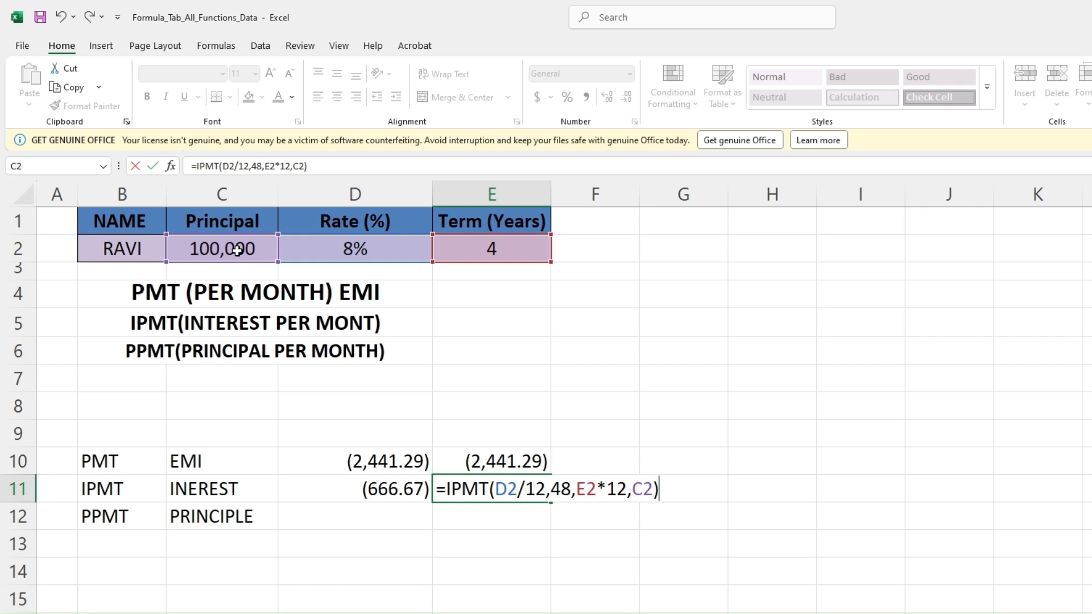
{"action": "key", "text": "Return"}
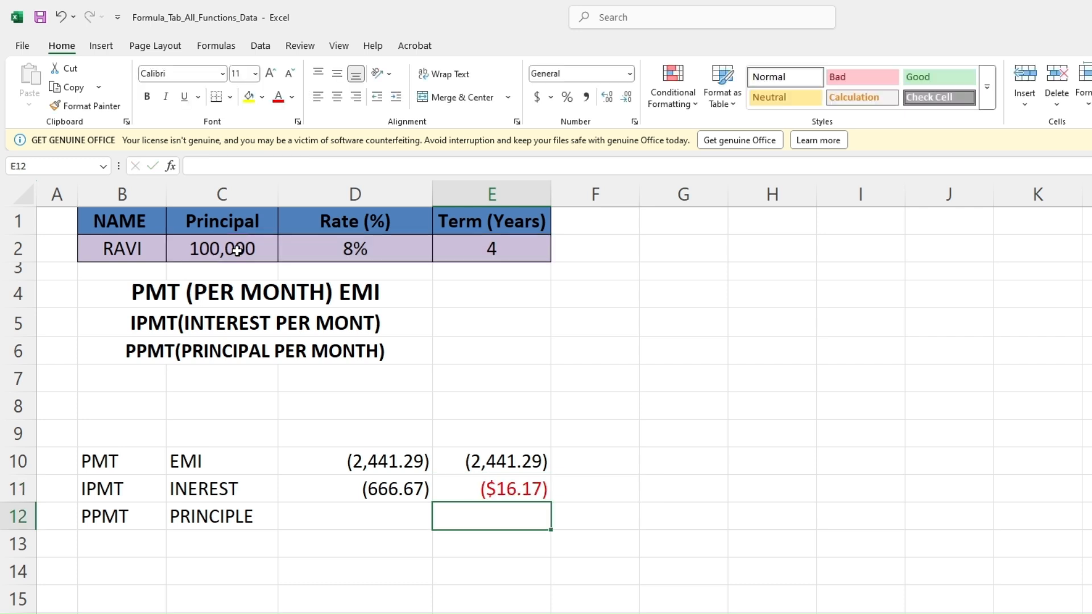
{"action": "left_click", "coordinate": [512, 491]}
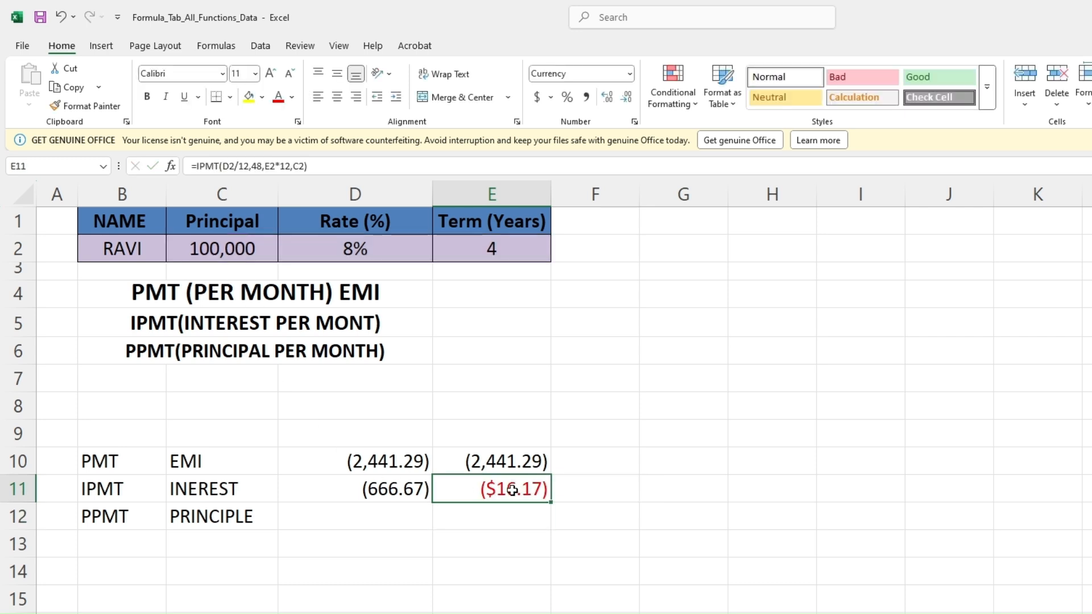
{"action": "left_click", "coordinate": [586, 97]}
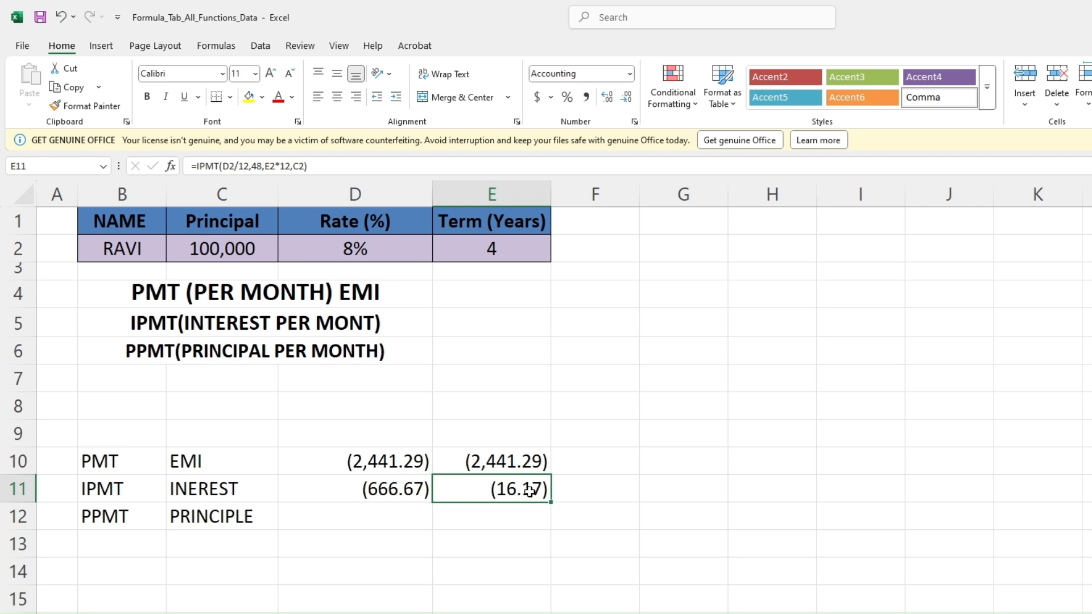
Enter the first-month principal formula =PPMT(D2/12,1,E2*12,C2) in cell D12
{"action": "left_click", "coordinate": [369, 520]}
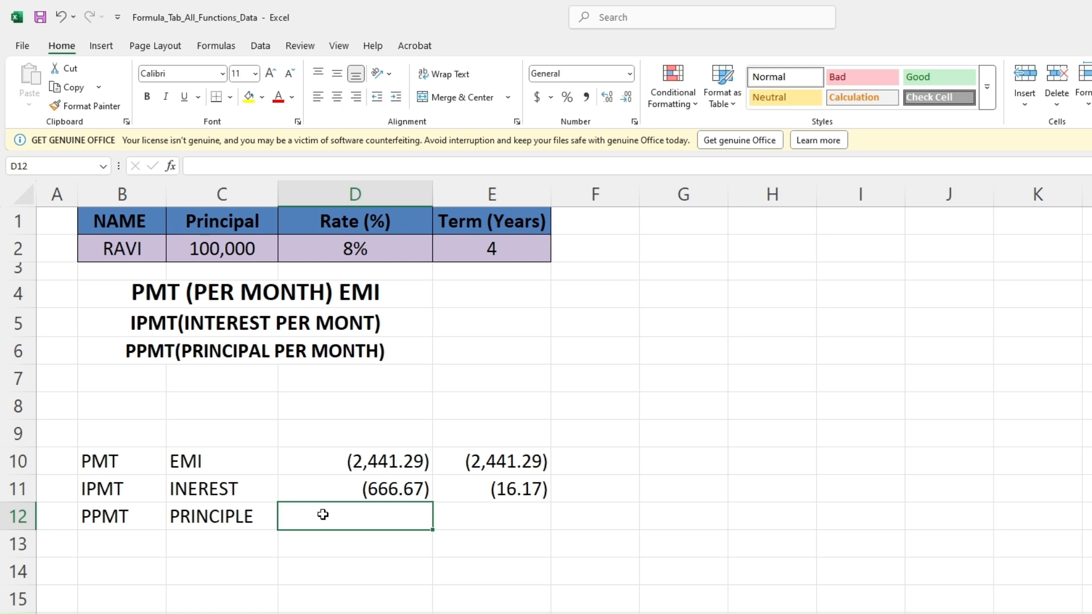
{"action": "type", "text": "="}
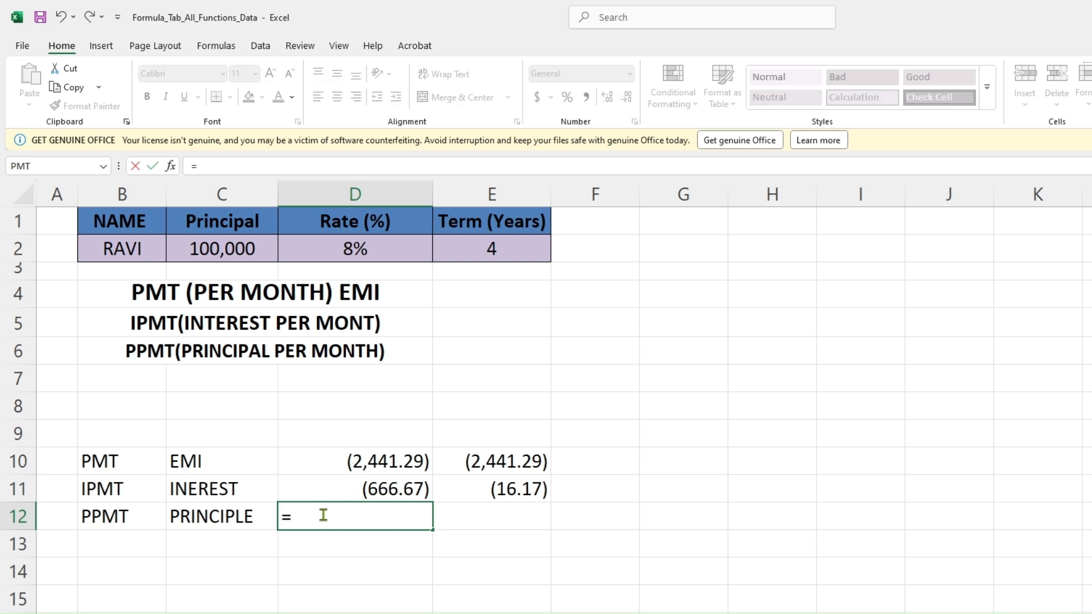
{"action": "type", "text": "ppmt"}
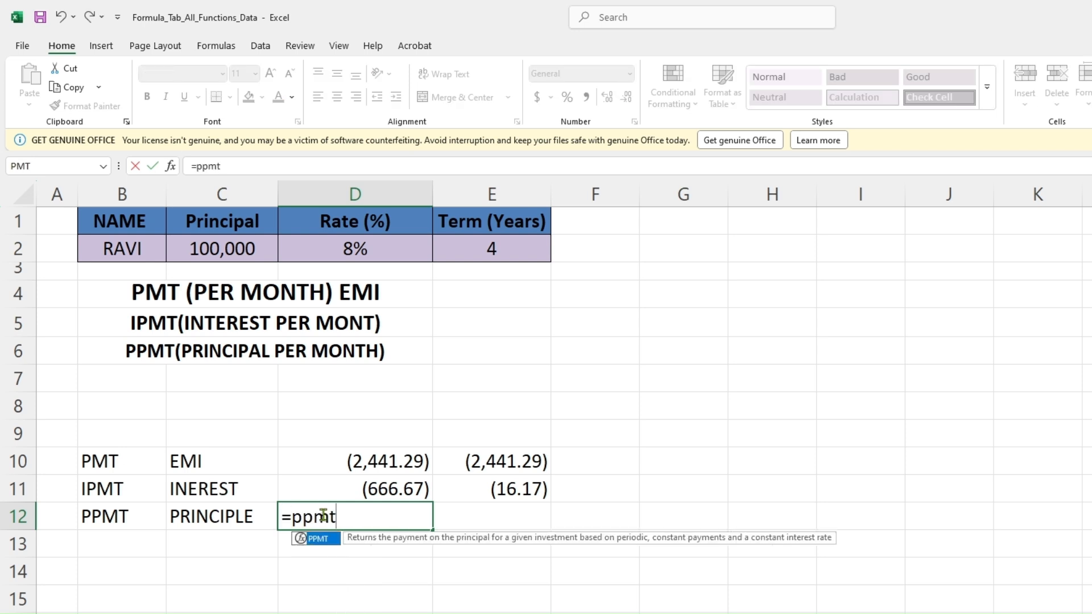
{"action": "key", "text": "Tab"}
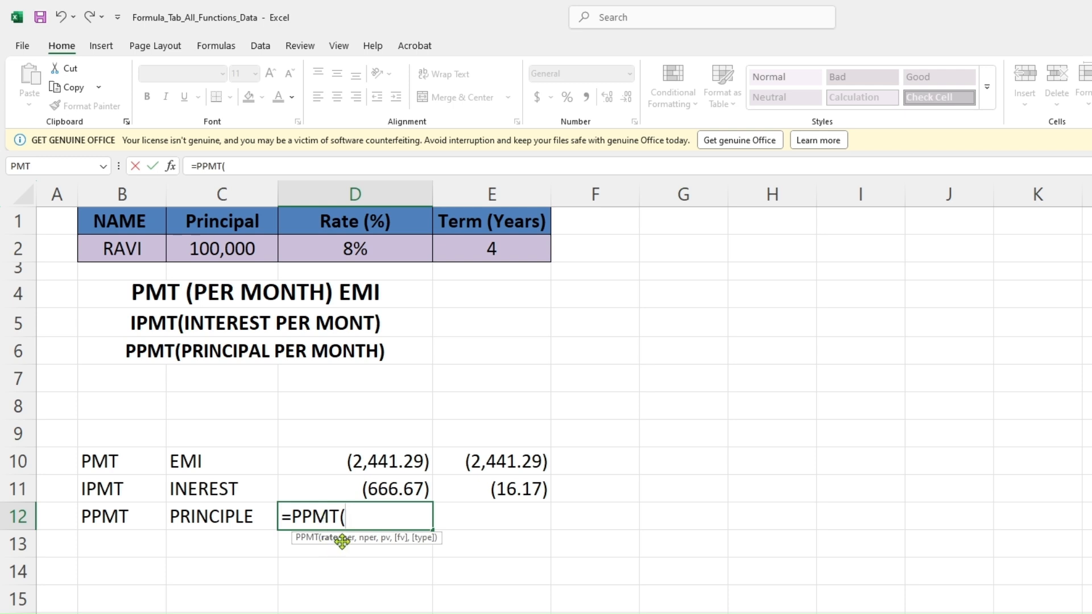
{"action": "left_click", "coordinate": [356, 251]}
{"action": "type", "text": "/12"}
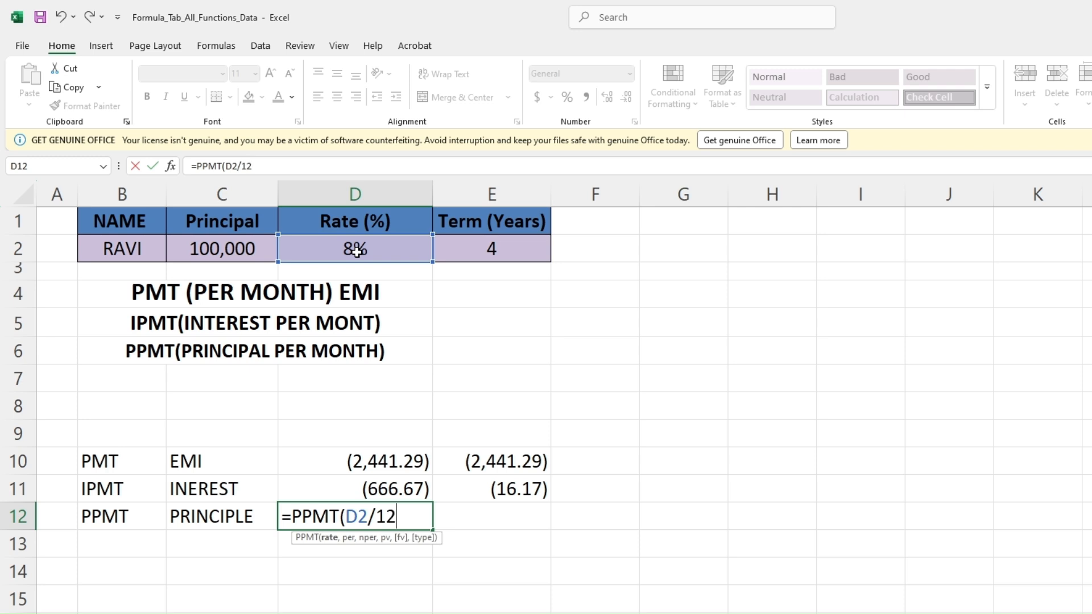
{"action": "type", "text": ",1,"}
{"action": "left_click", "coordinate": [518, 249]}
{"action": "type", "text": "*"}
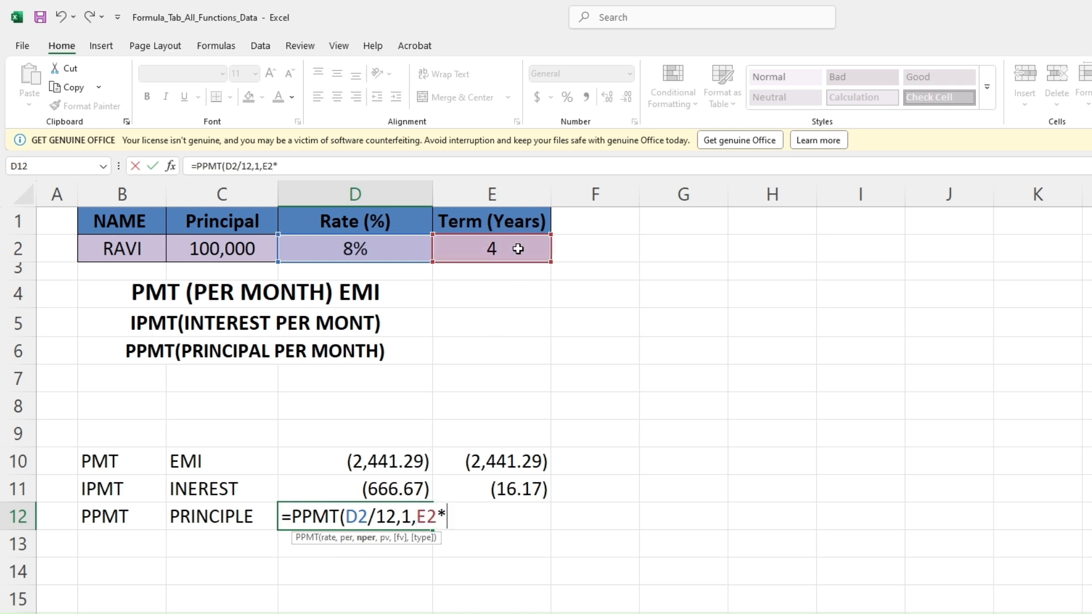
{"action": "type", "text": "12,"}
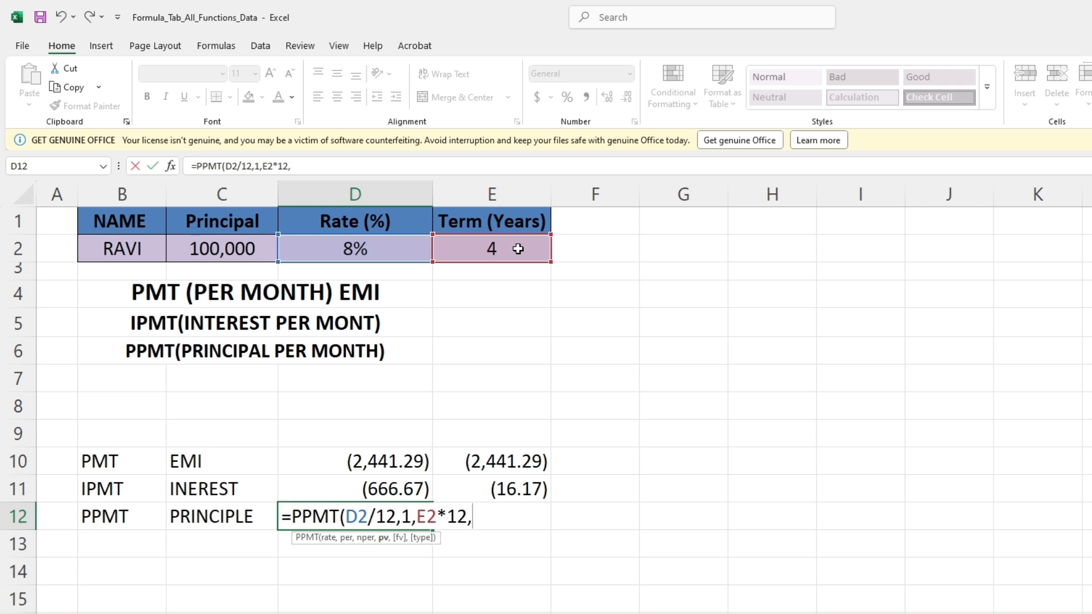
{"action": "left_click", "coordinate": [209, 256]}
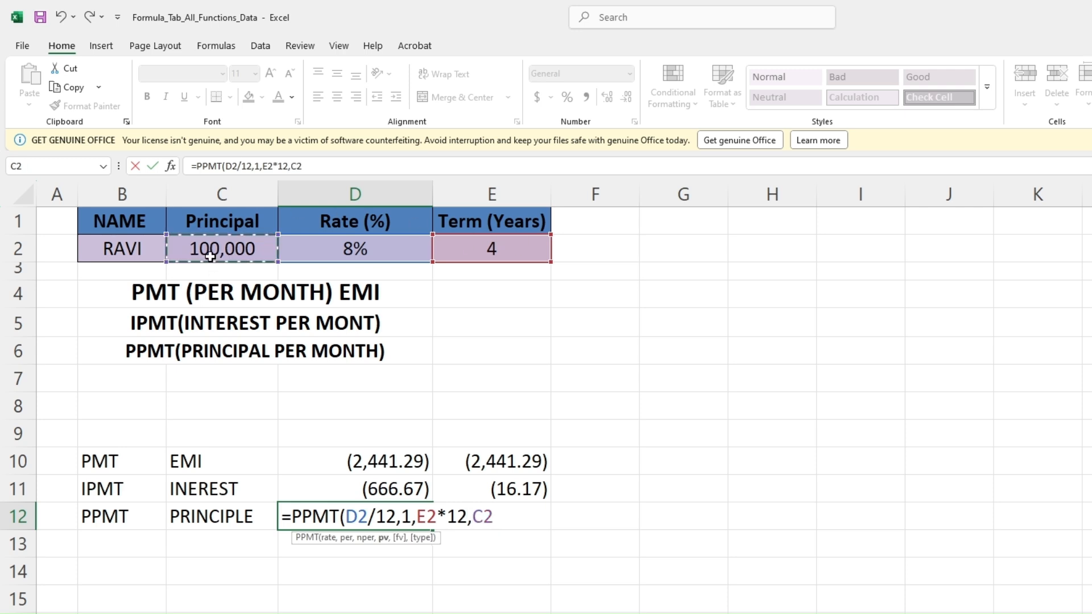
{"action": "type", "text": ")"}
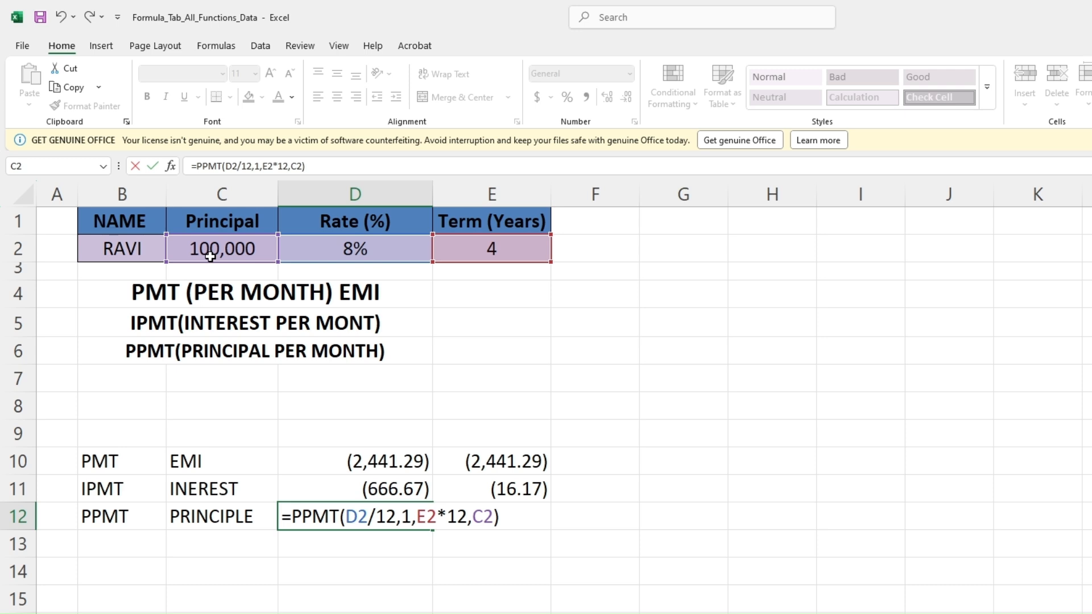
{"action": "key", "text": "Return"}
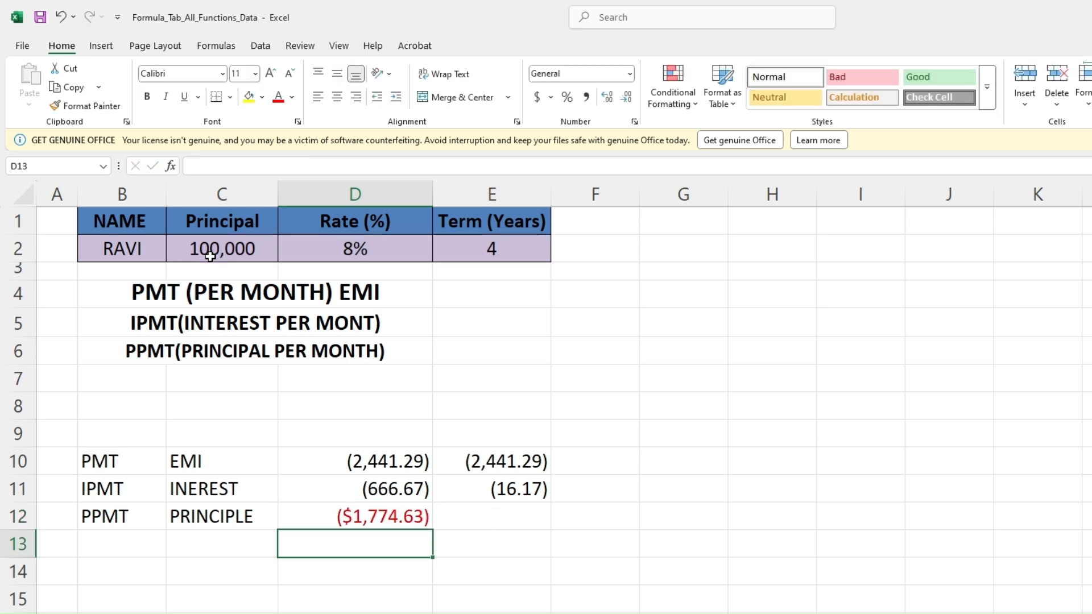
Apply the comma style to the PPMT result in D12
{"action": "left_click", "coordinate": [345, 519]}
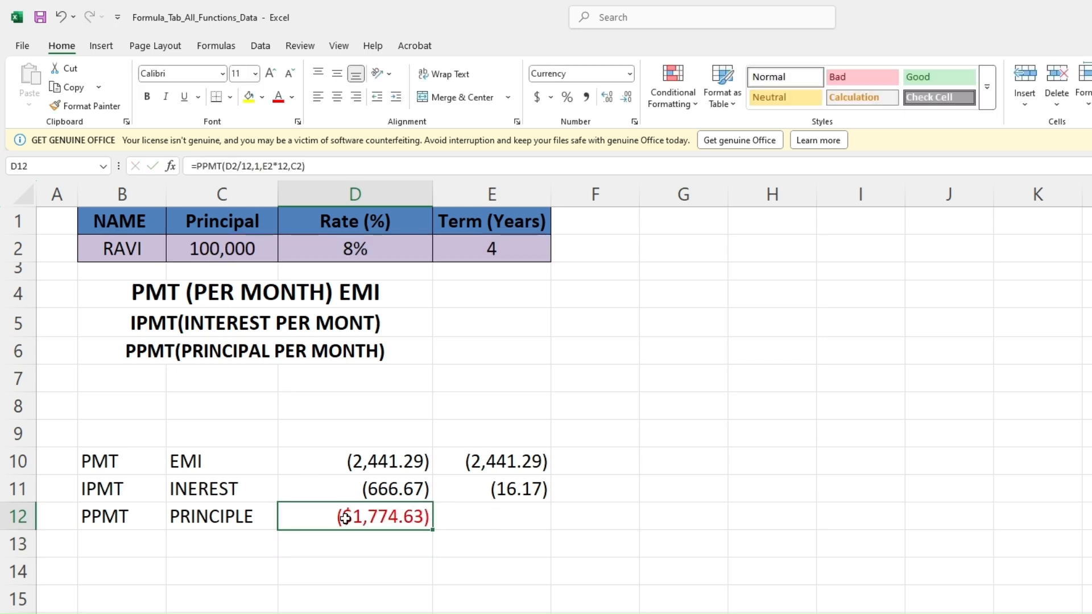
{"action": "left_click", "coordinate": [586, 97]}
{"action": "left_click", "coordinate": [371, 547]}
{"action": "left_click", "coordinate": [361, 516]}
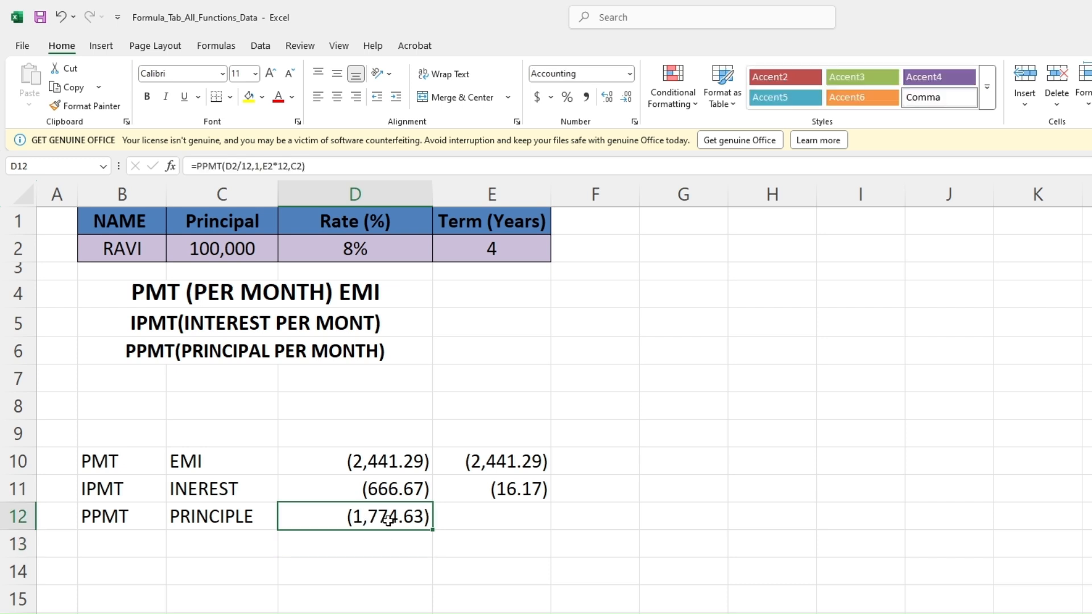
Total the interest and principal amounts in D11:D12 with AutoSum, placing the sum in D13
{"action": "left_click_drag", "start_coordinate": [366, 492], "coordinate": [369, 516]}
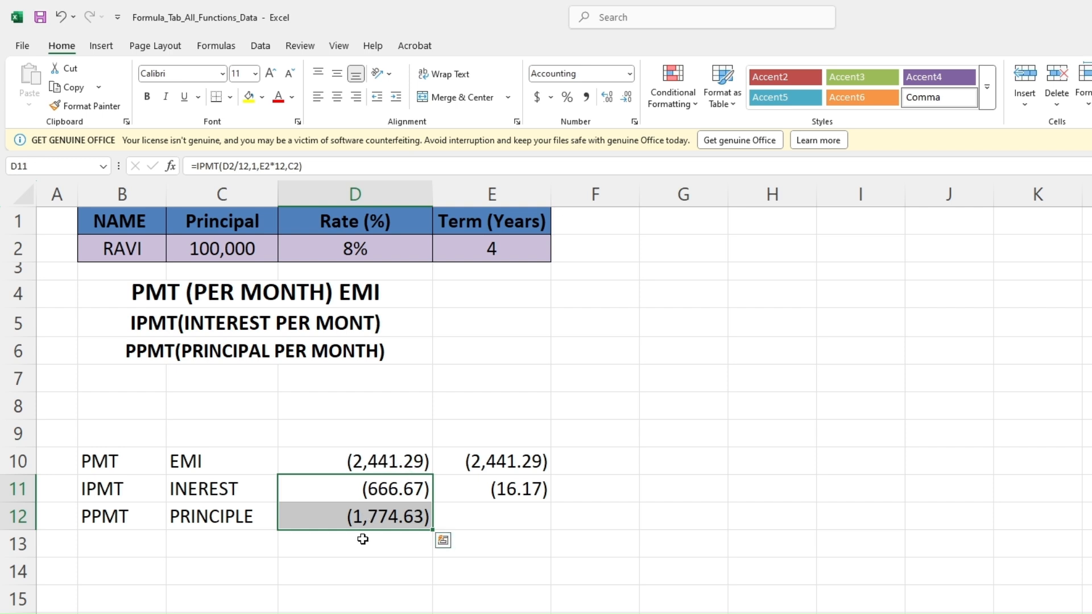
{"action": "left_click", "coordinate": [324, 549]}
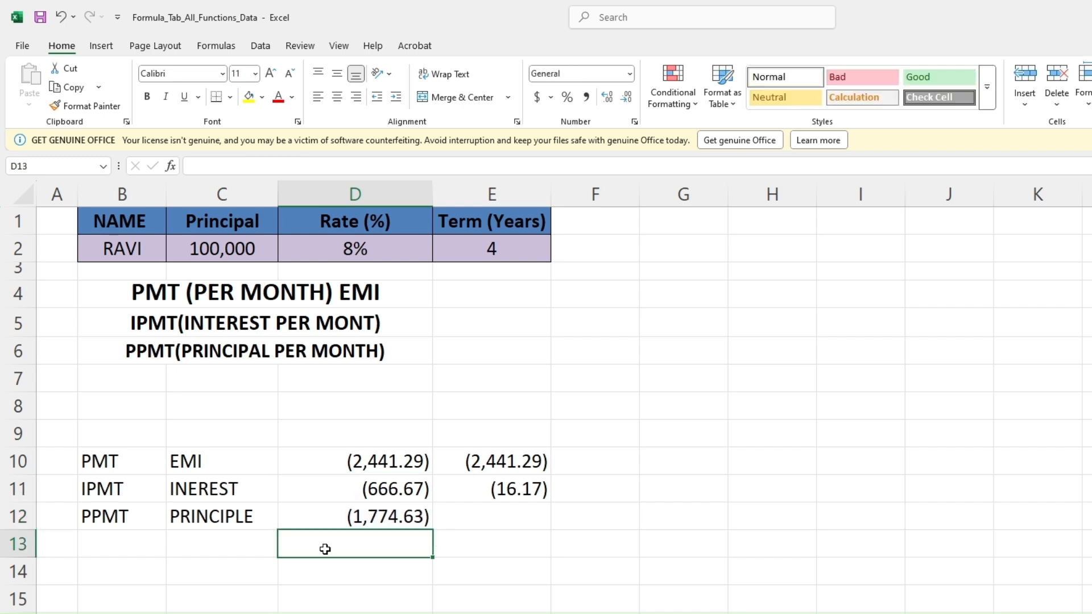
{"action": "left_click_drag", "start_coordinate": [363, 488], "coordinate": [359, 517]}
{"action": "left_click", "coordinate": [216, 46]}
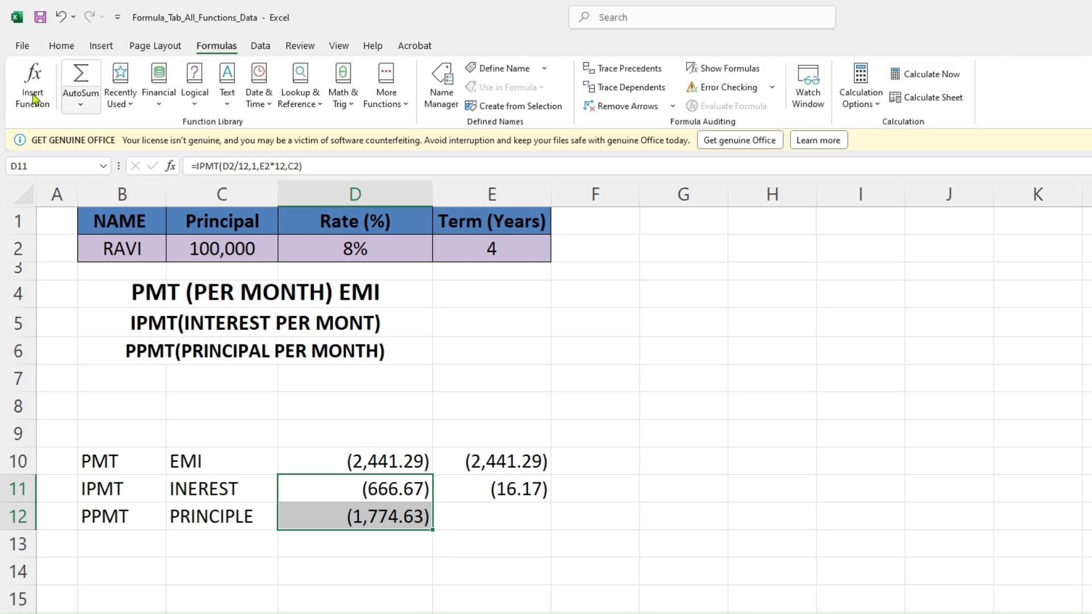
{"action": "left_click", "coordinate": [81, 104]}
{"action": "left_click", "coordinate": [83, 125]}
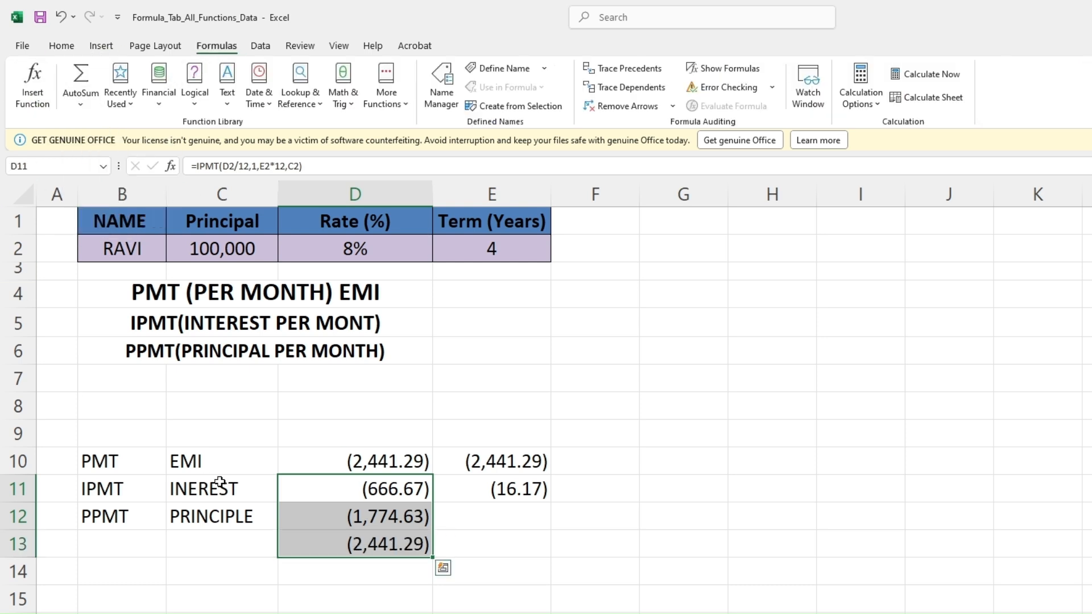
{"action": "left_click", "coordinate": [358, 561]}
{"action": "left_click", "coordinate": [365, 547]}
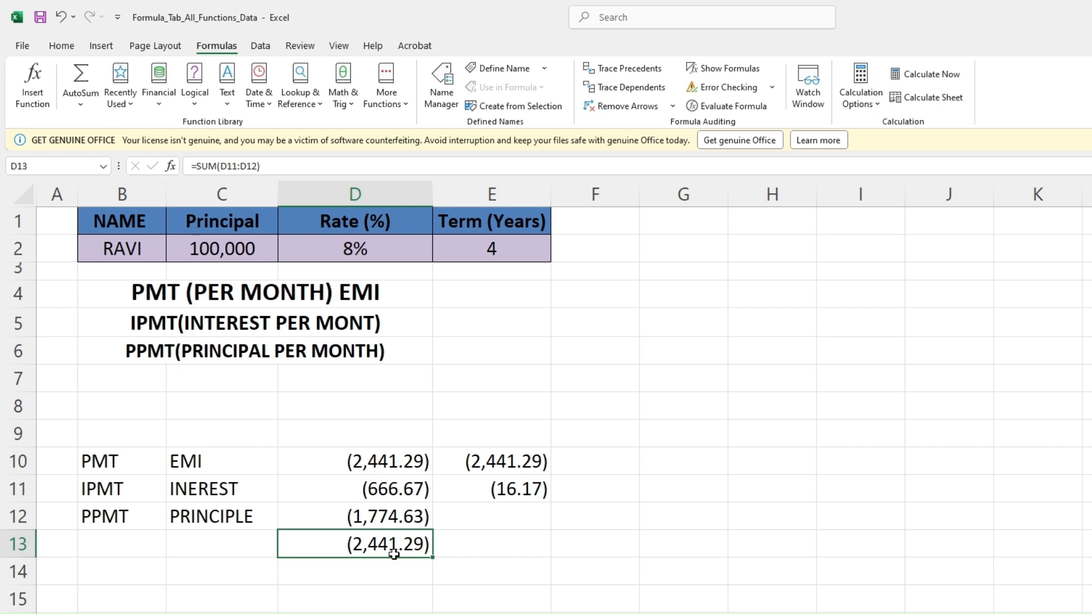
Enter the last-month principal formula =PPMT(D2/12,48,E2*12,C2) in cell E12
{"action": "left_click", "coordinate": [527, 490]}
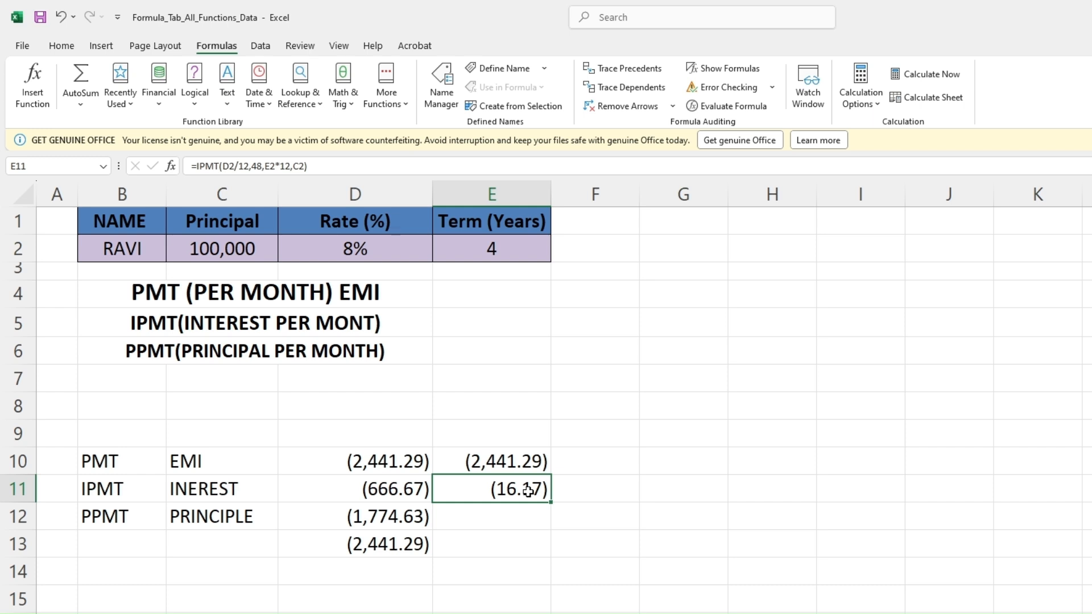
{"action": "left_click", "coordinate": [506, 521]}
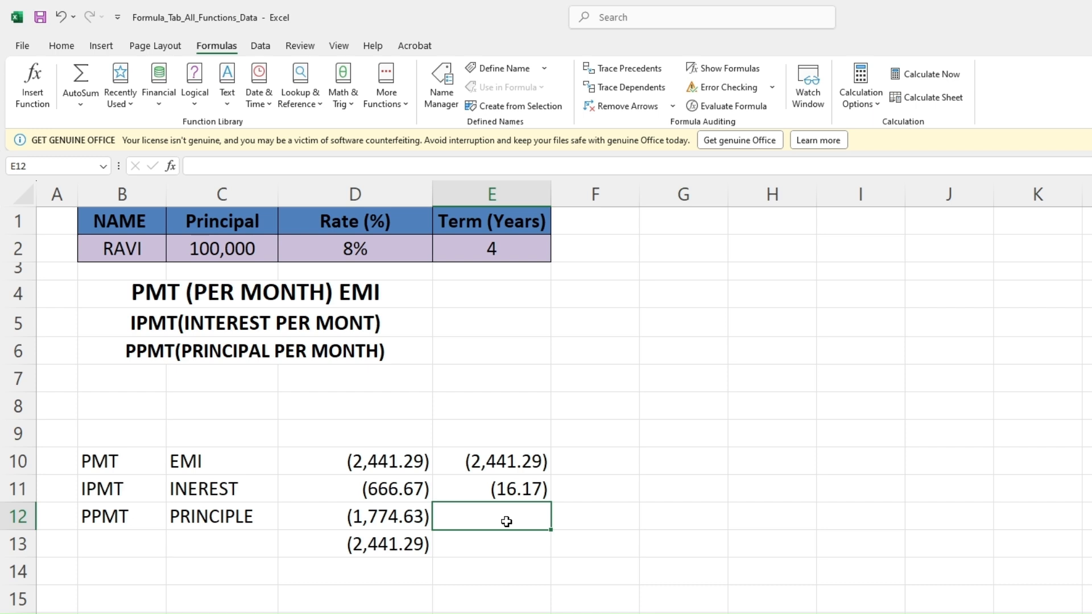
{"action": "type", "text": "="}
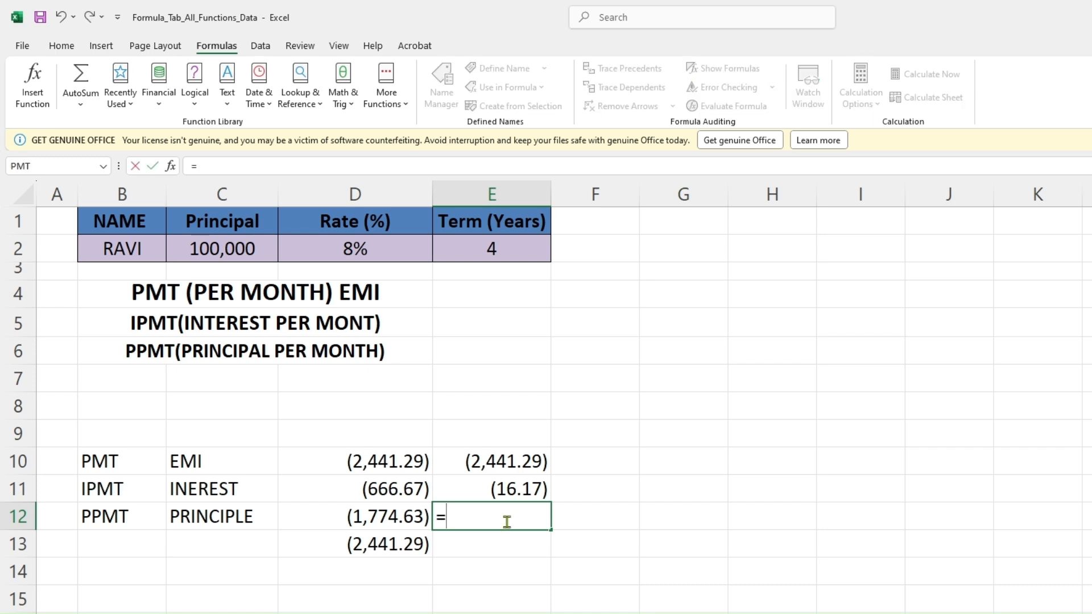
{"action": "type", "text": "pp"}
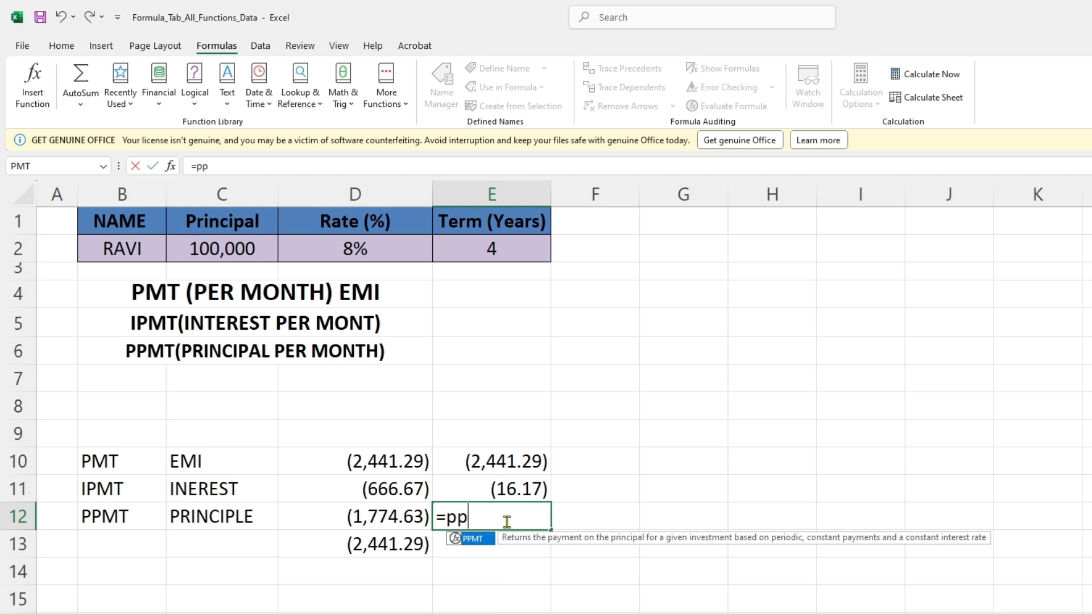
{"action": "key", "text": "Tab"}
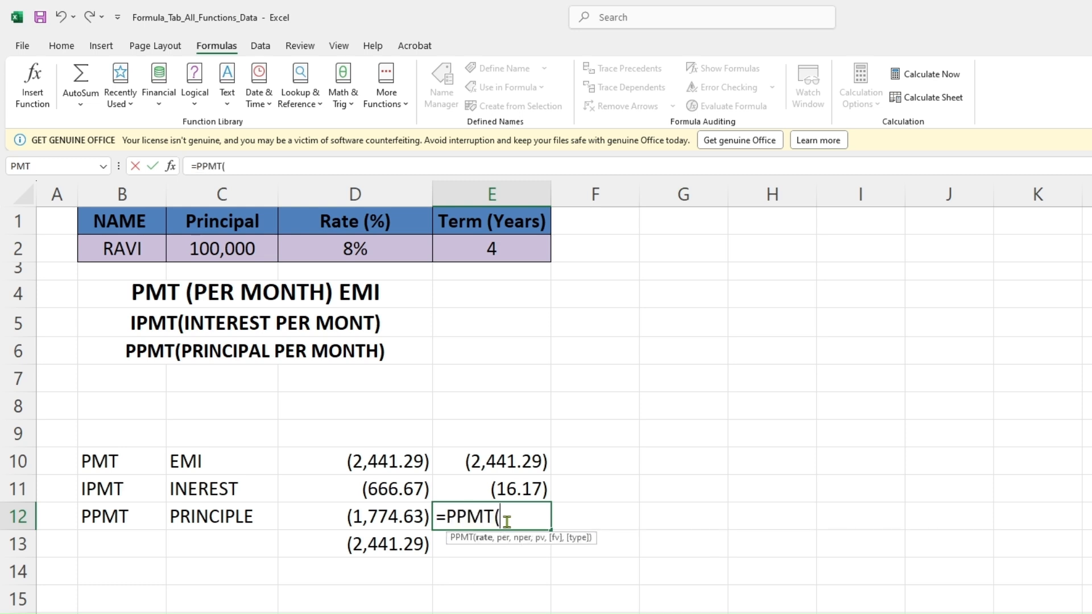
{"action": "left_click", "coordinate": [367, 257]}
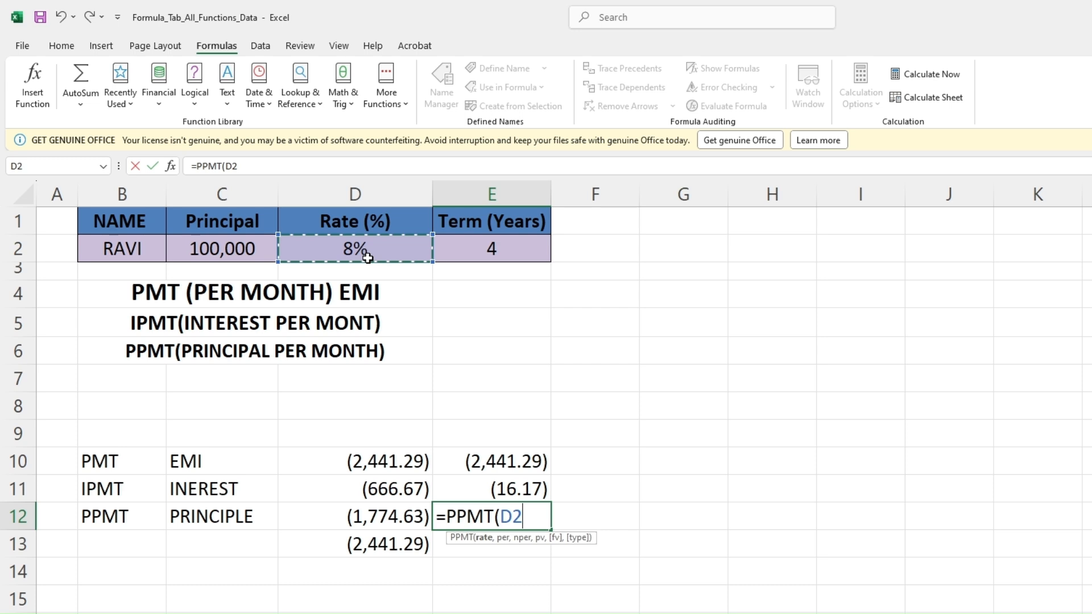
{"action": "type", "text": "/12"}
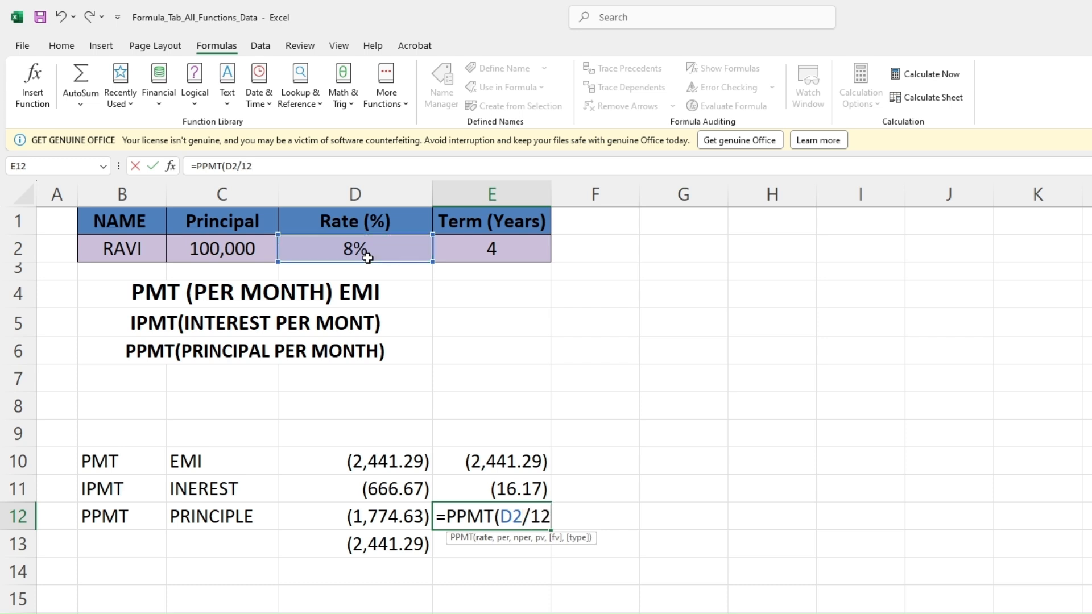
{"action": "type", "text": ","}
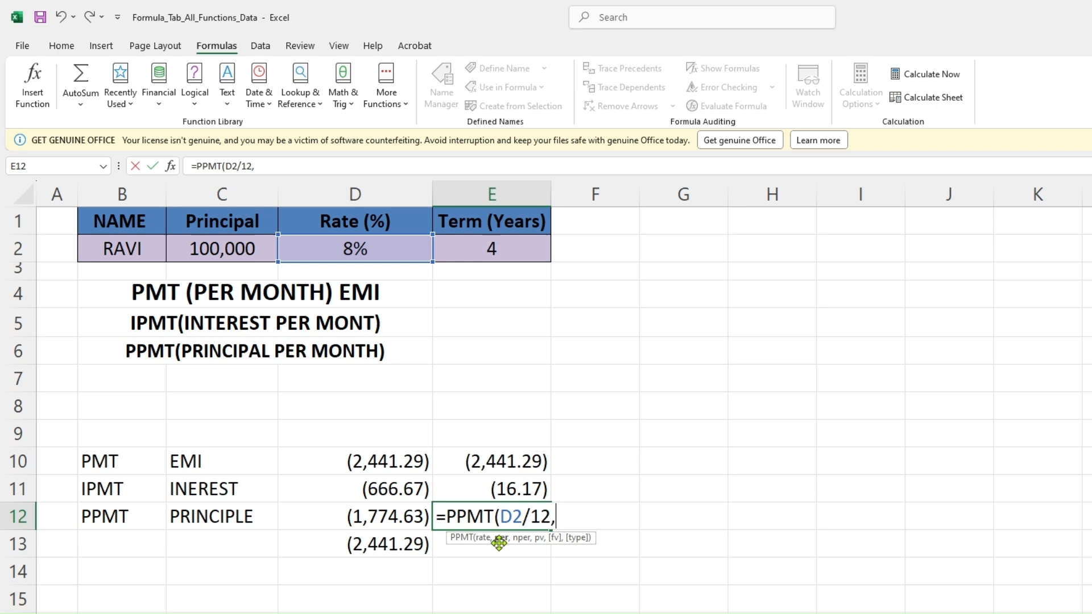
{"action": "type", "text": "48,"}
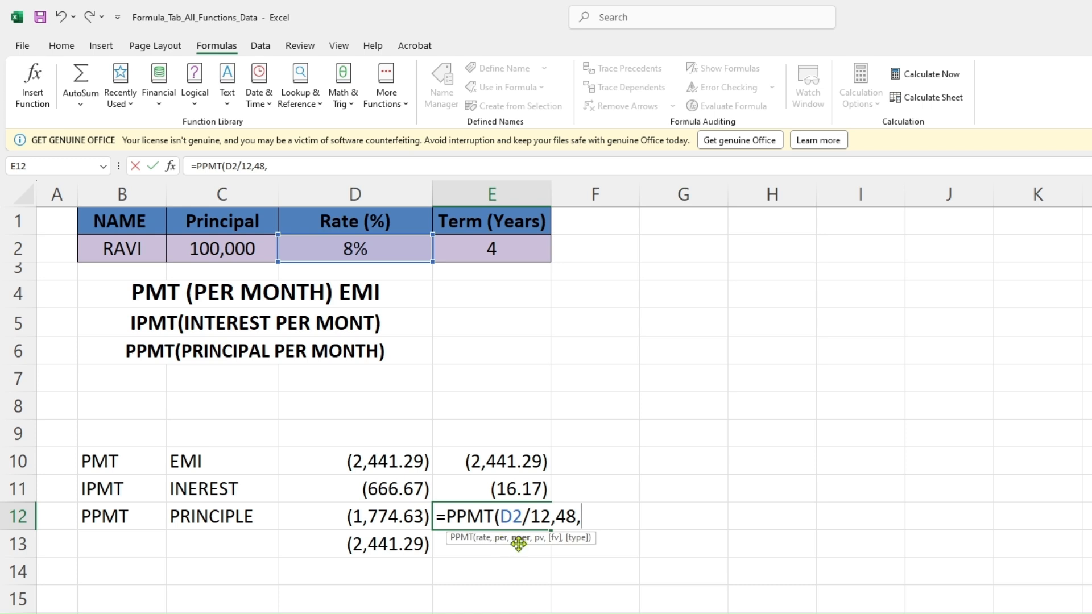
{"action": "left_click", "coordinate": [494, 248]}
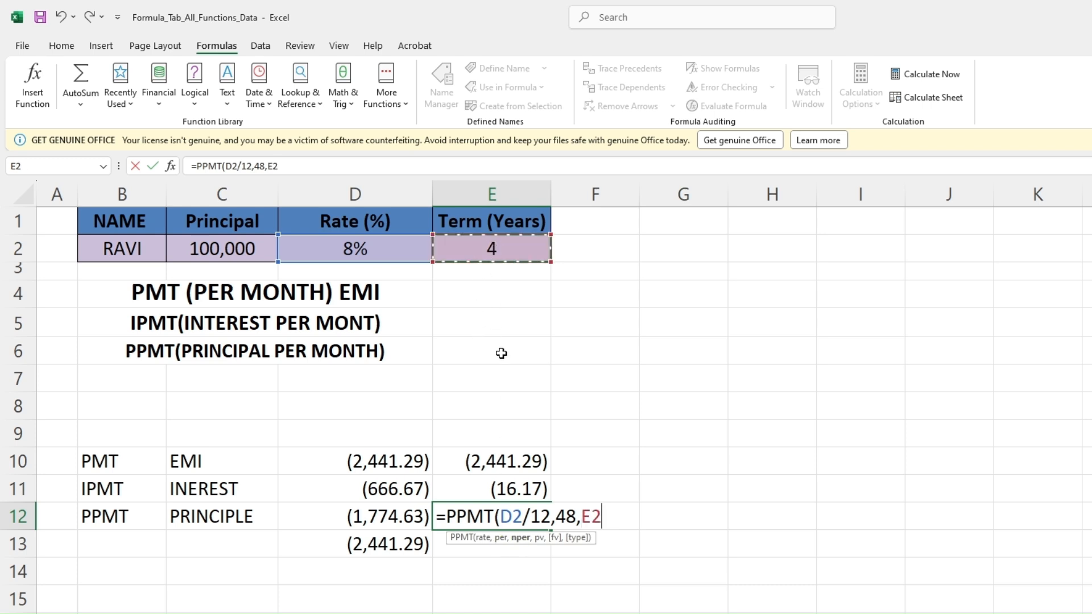
{"action": "type", "text": "*12,"}
{"action": "left_click", "coordinate": [196, 255]}
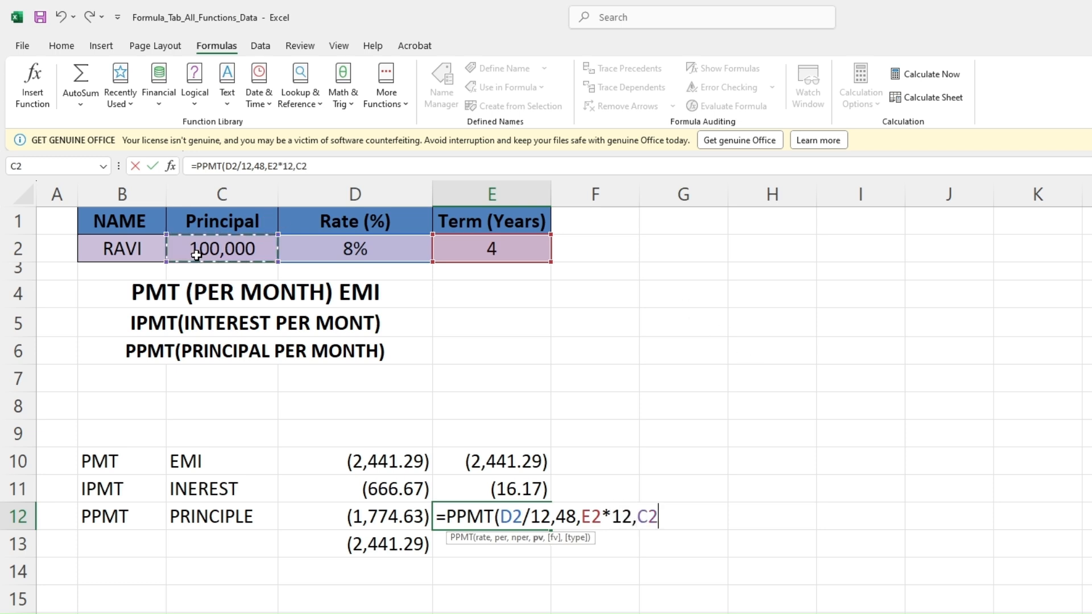
{"action": "type", "text": ")"}
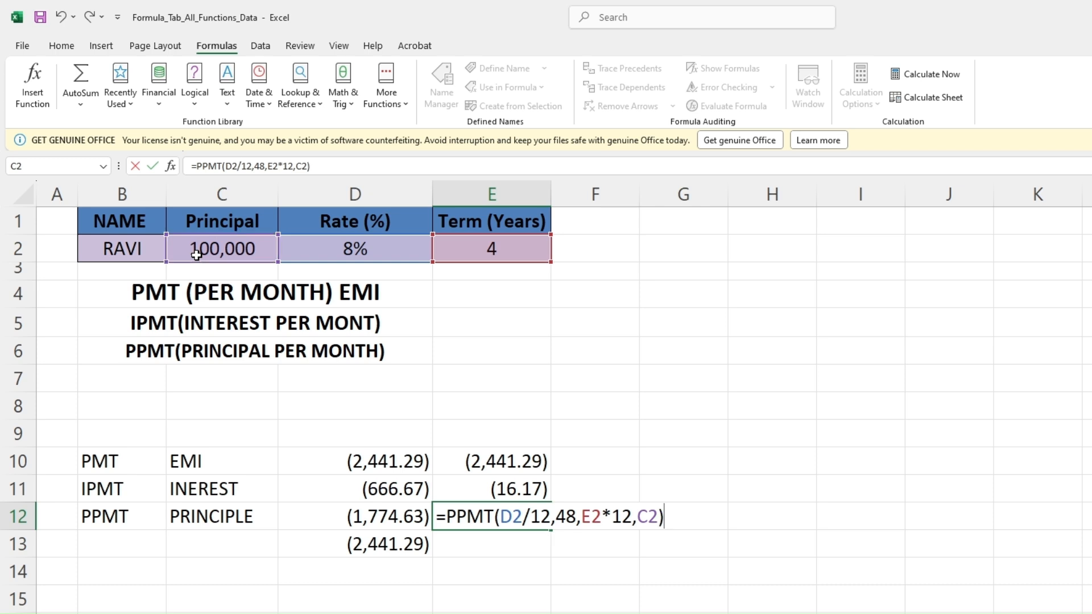
{"action": "key", "text": "Return"}
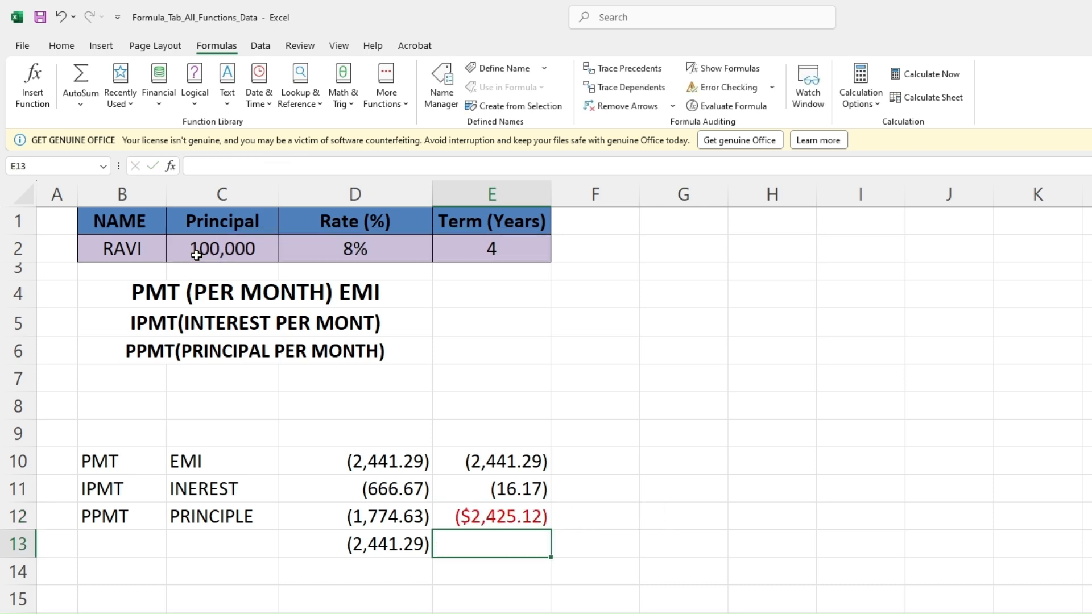
Apply the comma style to the PPMT result in E12
{"action": "left_click", "coordinate": [525, 524]}
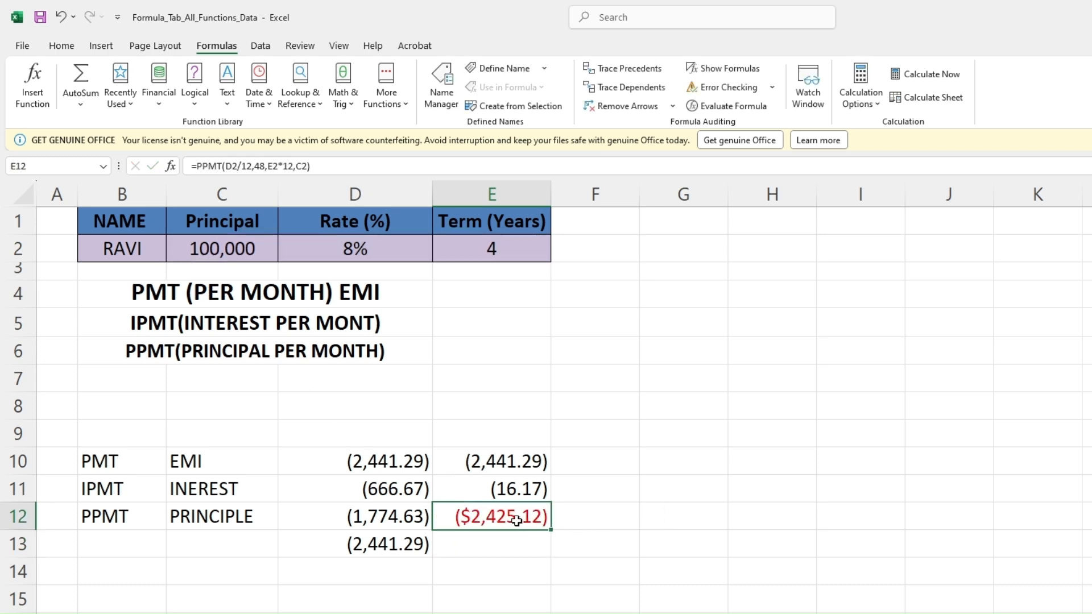
{"action": "left_click", "coordinate": [61, 45]}
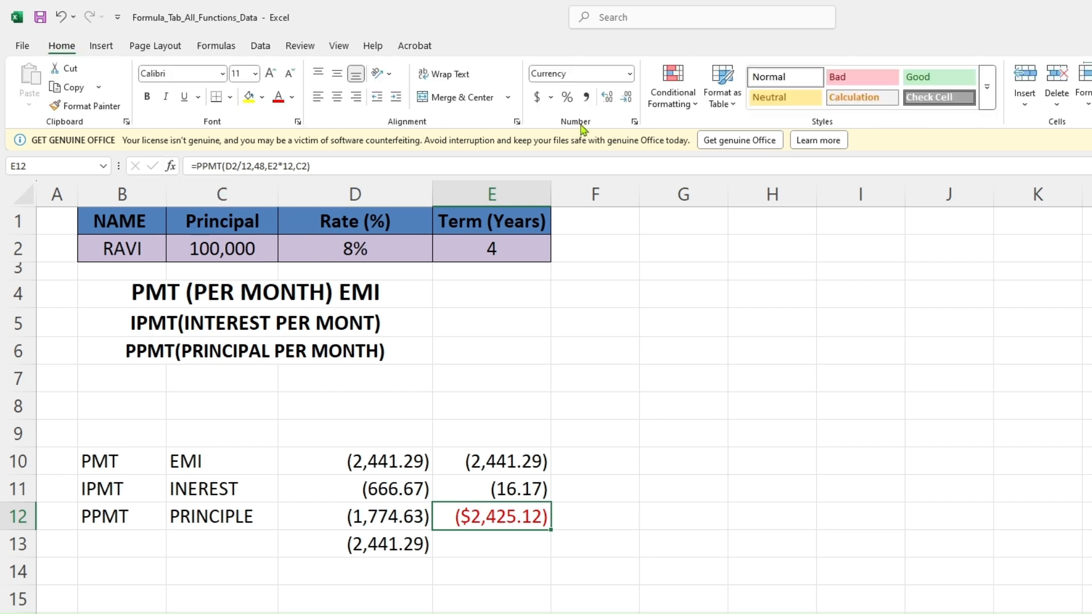
{"action": "left_click", "coordinate": [587, 97]}
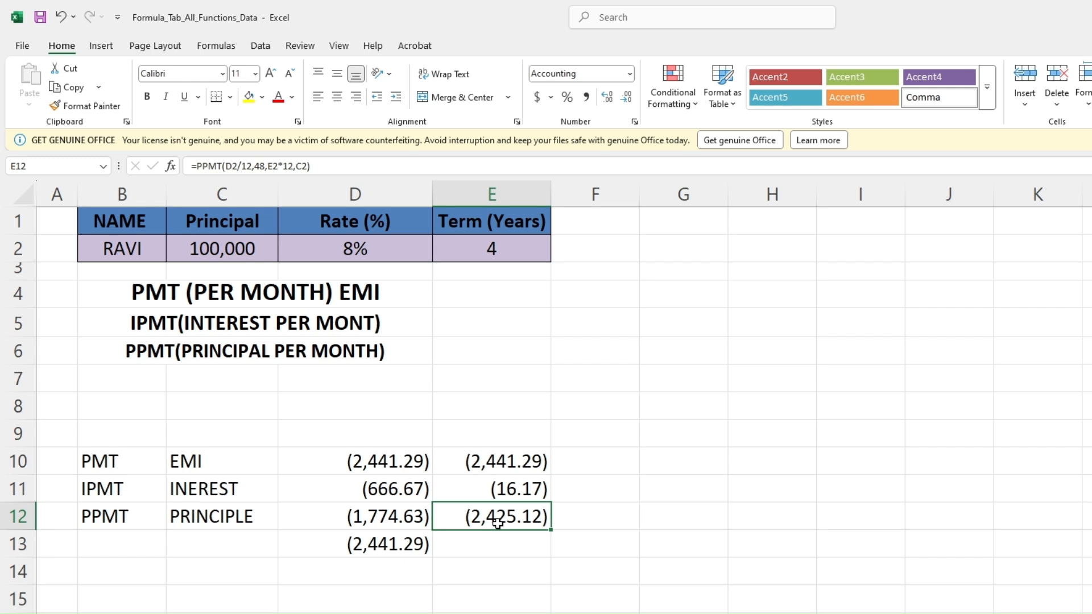
Total the last-month interest and principal in E11:E12 with AutoSum in E13, and compare the sum with the EMI in E10
{"action": "left_click_drag", "start_coordinate": [497, 487], "coordinate": [497, 514]}
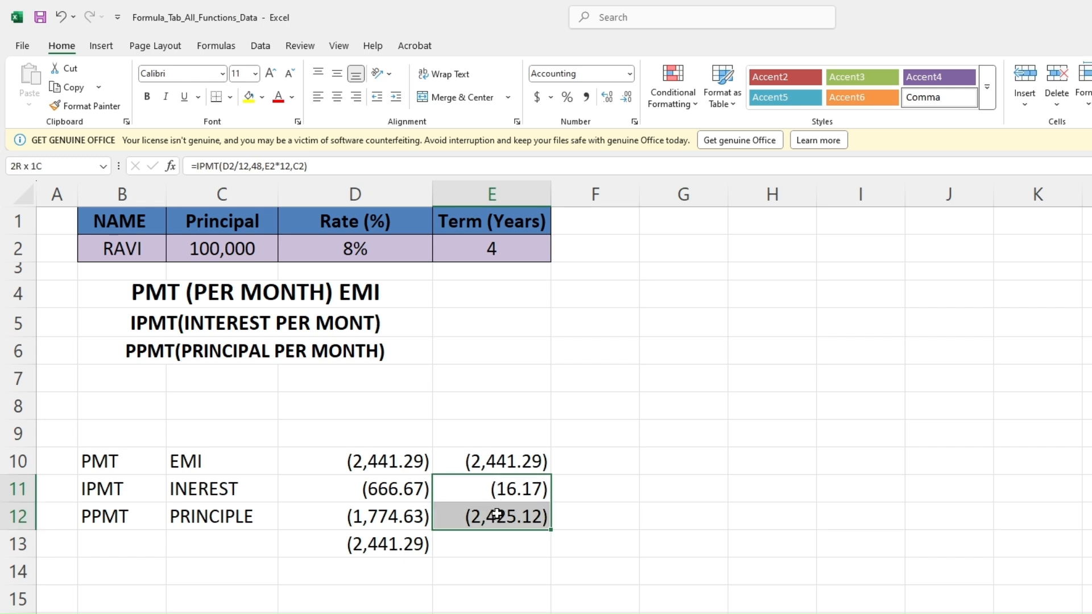
{"action": "left_click", "coordinate": [216, 45]}
{"action": "left_click", "coordinate": [81, 77]}
{"action": "left_click", "coordinate": [500, 573]}
{"action": "left_click", "coordinate": [495, 546]}
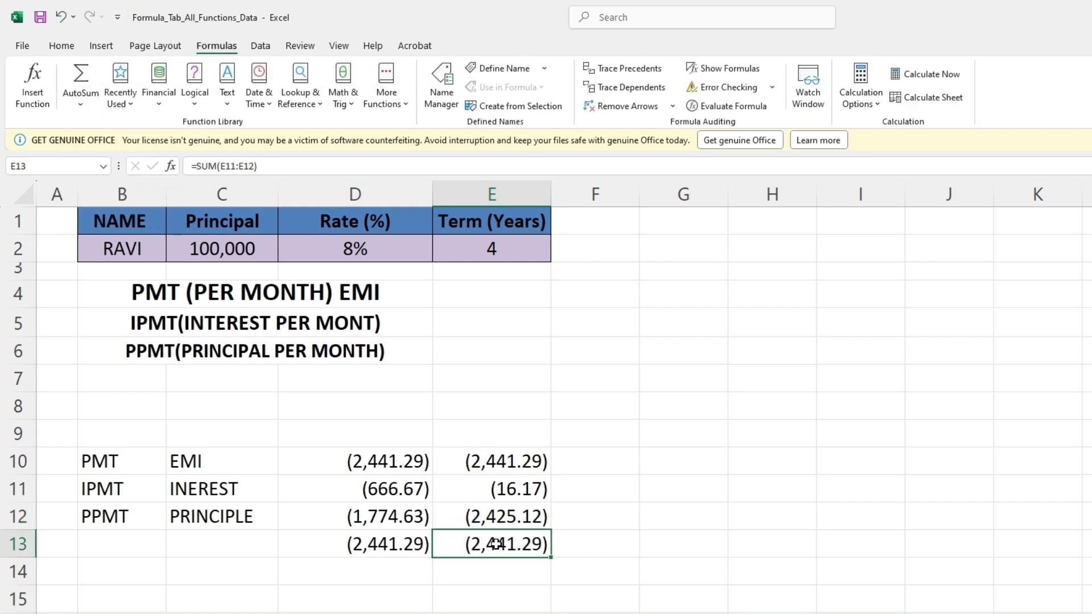
{"action": "left_click", "coordinate": [504, 464]}
{"action": "left_click", "coordinate": [493, 548]}
Look through the available Financial functions and the Logical functions in the function library
{"action": "left_click", "coordinate": [161, 105]}
{"action": "scroll", "coordinate": [188, 228], "scroll_direction": "down", "scroll_amount": 2}
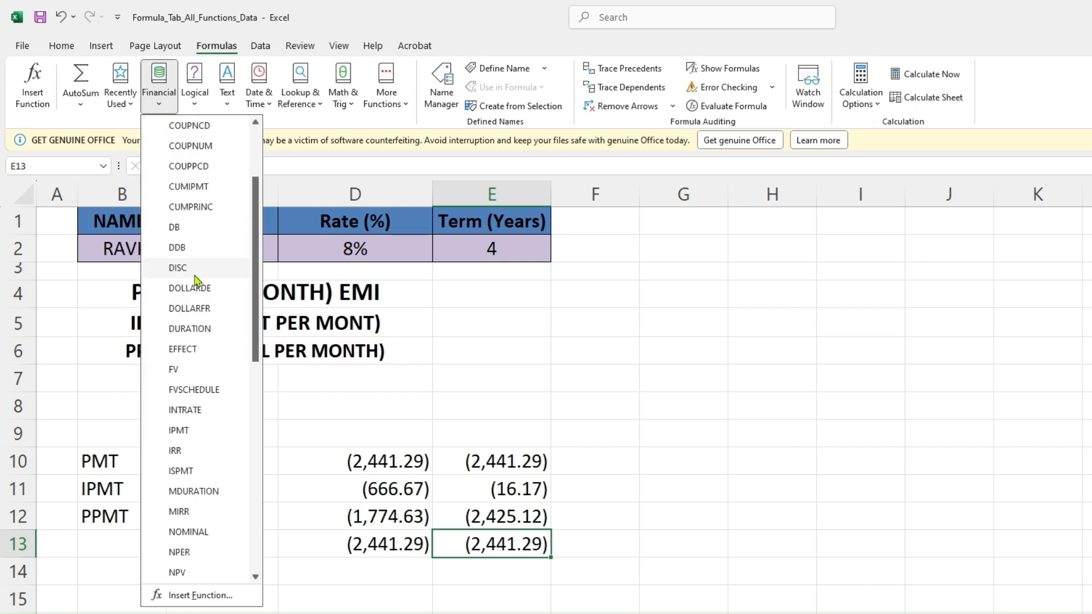
{"action": "scroll", "coordinate": [201, 358], "scroll_direction": "down", "scroll_amount": 3}
{"action": "scroll", "coordinate": [200, 395], "scroll_direction": "down", "scroll_amount": 2}
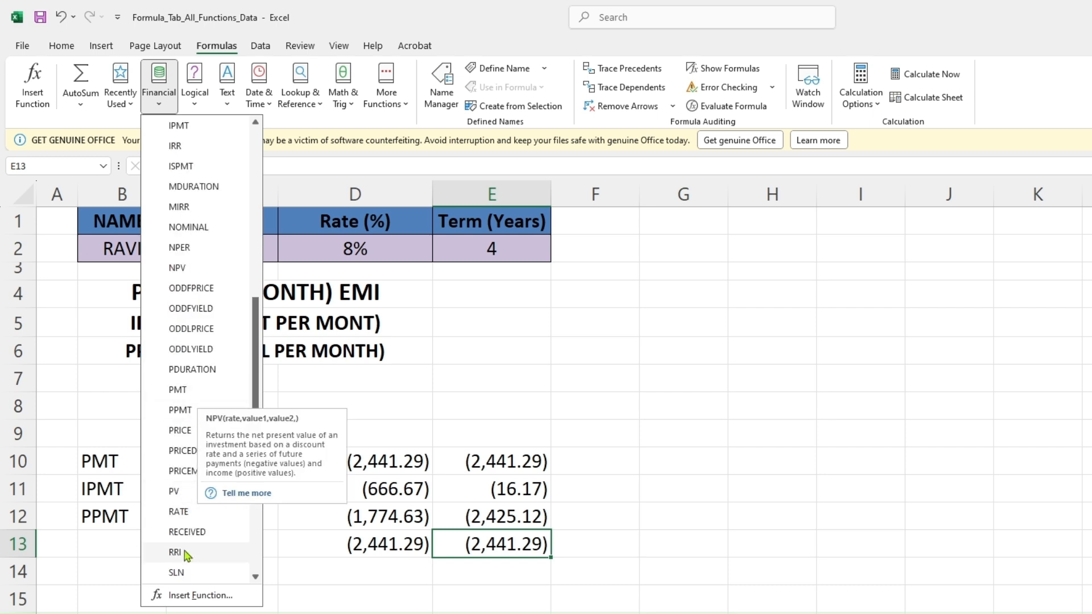
{"action": "scroll", "coordinate": [186, 556], "scroll_direction": "down", "scroll_amount": 1}
{"action": "left_click", "coordinate": [322, 598]}
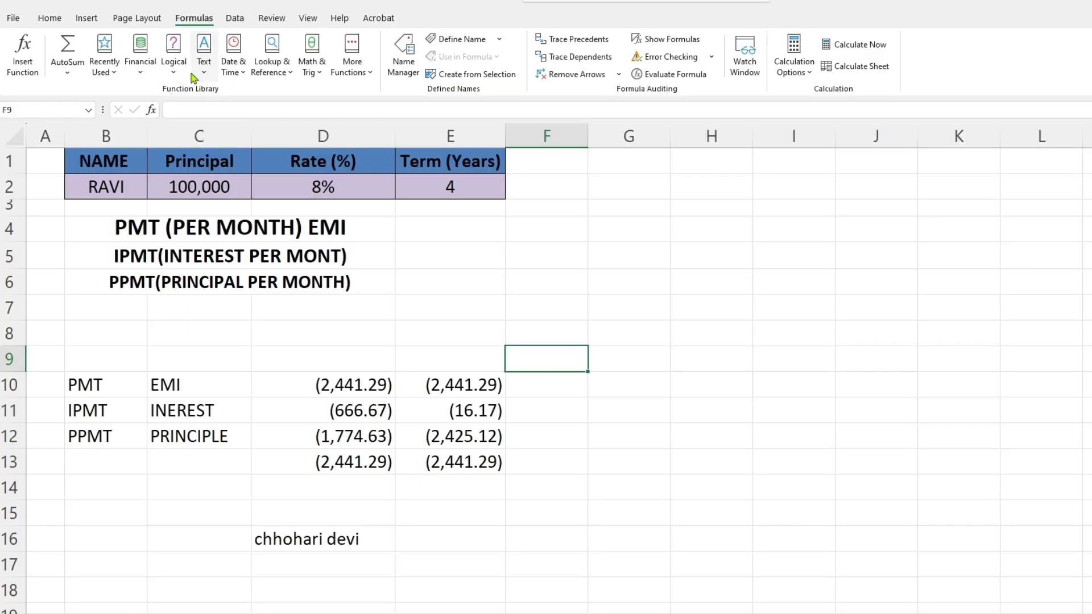
{"action": "left_click", "coordinate": [173, 66]}
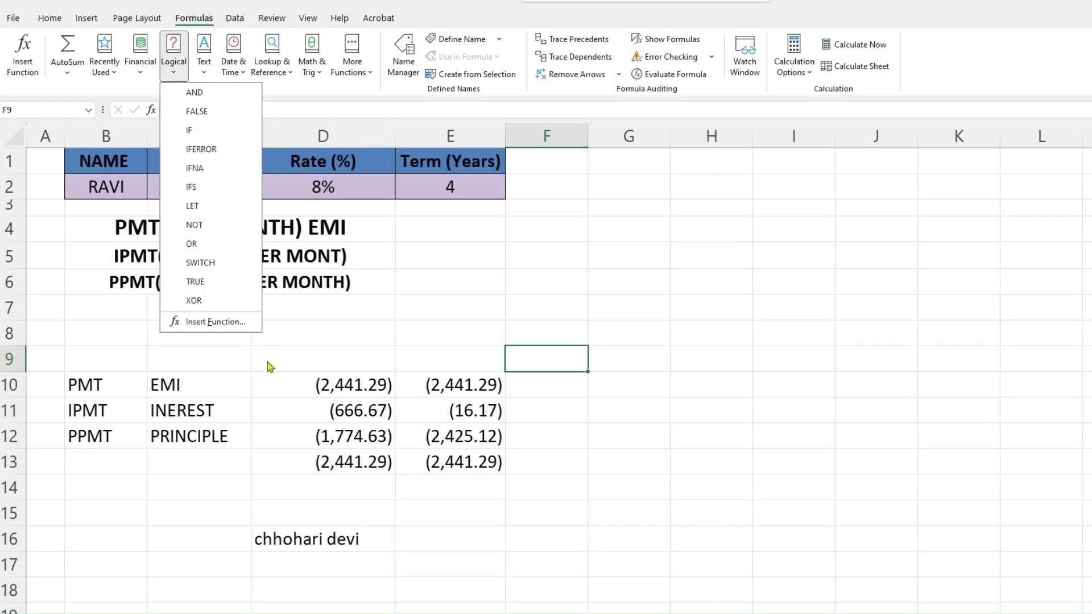
{"action": "key", "text": "Escape"}
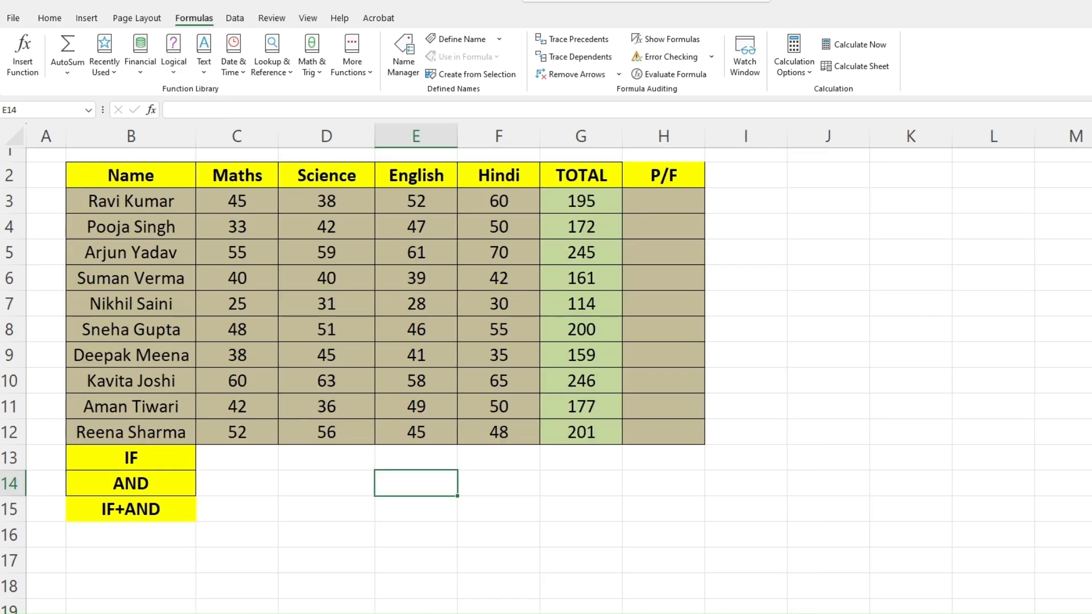
{"action": "left_click", "coordinate": [326, 303]}
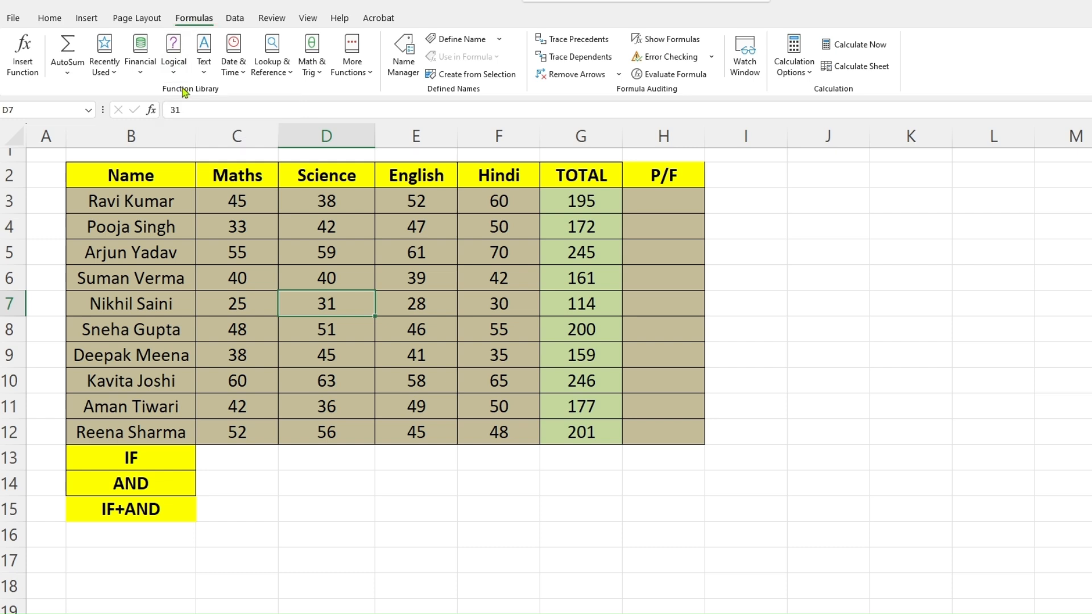
{"action": "left_click", "coordinate": [174, 50]}
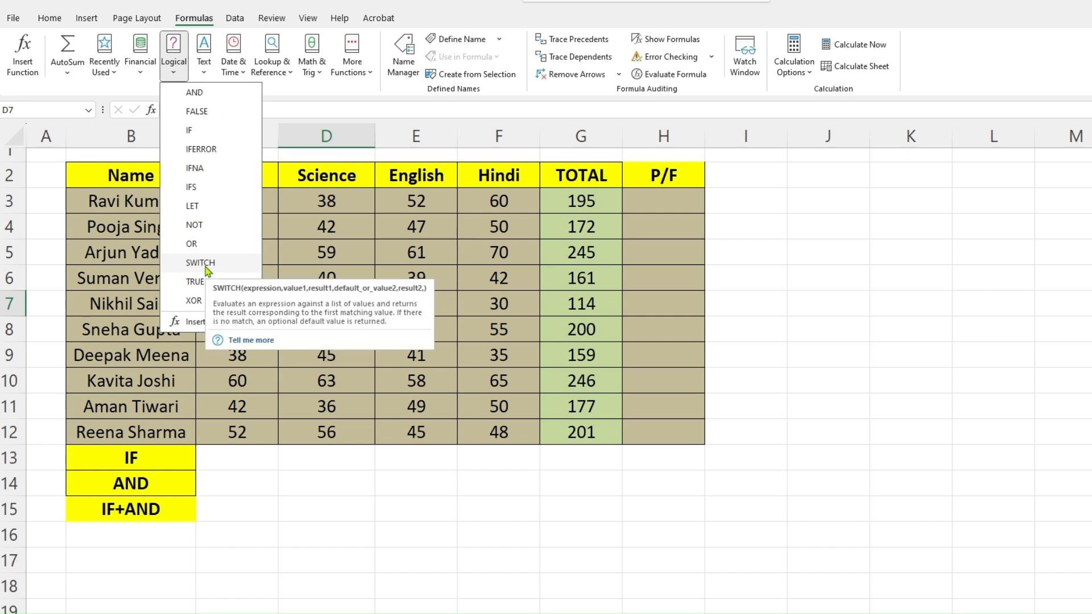
{"action": "key", "text": "Escape"}
Examine the marks table's name, subject and TOTAL columns and the P/F column
{"action": "left_click_drag", "start_coordinate": [130, 177], "coordinate": [149, 433]}
{"action": "left_click_drag", "start_coordinate": [238, 176], "coordinate": [500, 405]}
{"action": "left_click_drag", "start_coordinate": [569, 176], "coordinate": [577, 431]}
{"action": "left_click", "coordinate": [543, 196]}
{"action": "left_click", "coordinate": [625, 198]}
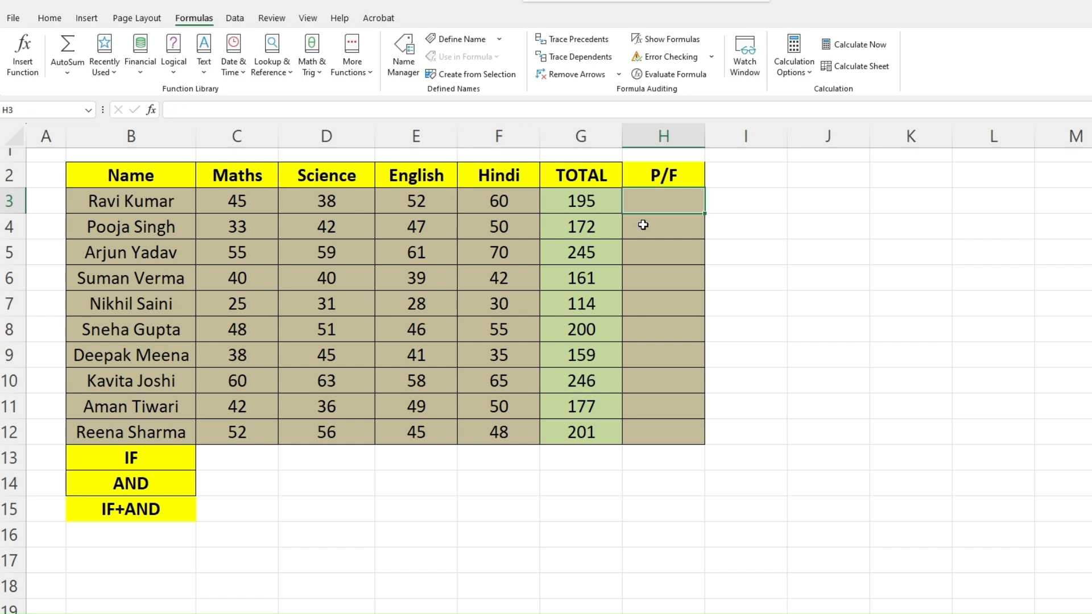
Enter the pass mark 190 in cell I3 beside the first student's row
{"action": "left_click", "coordinate": [733, 200]}
{"action": "type", "text": "190"}
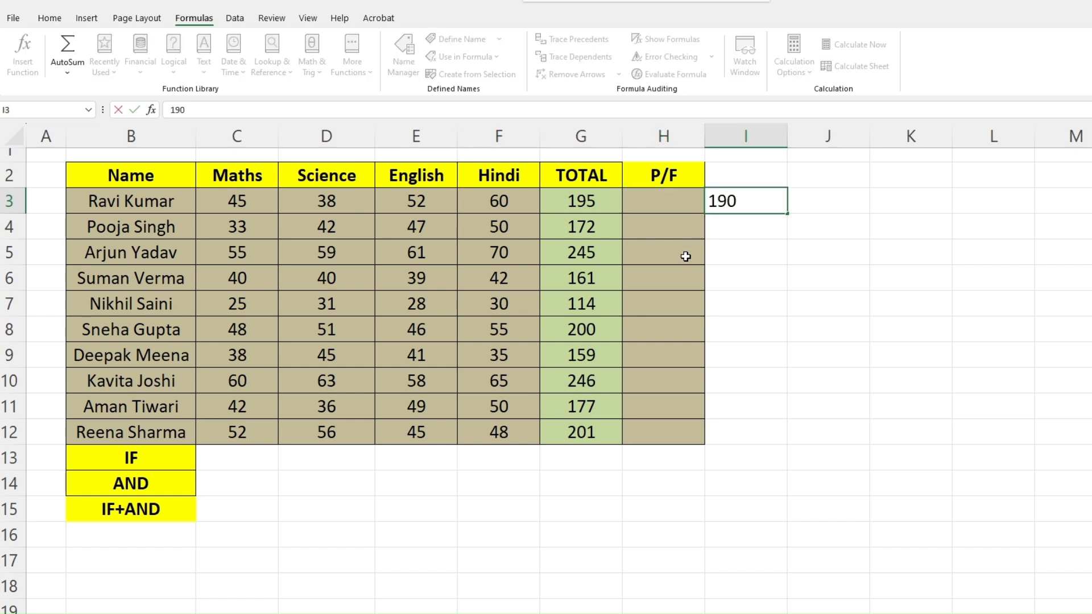
{"action": "left_click", "coordinate": [656, 202]}
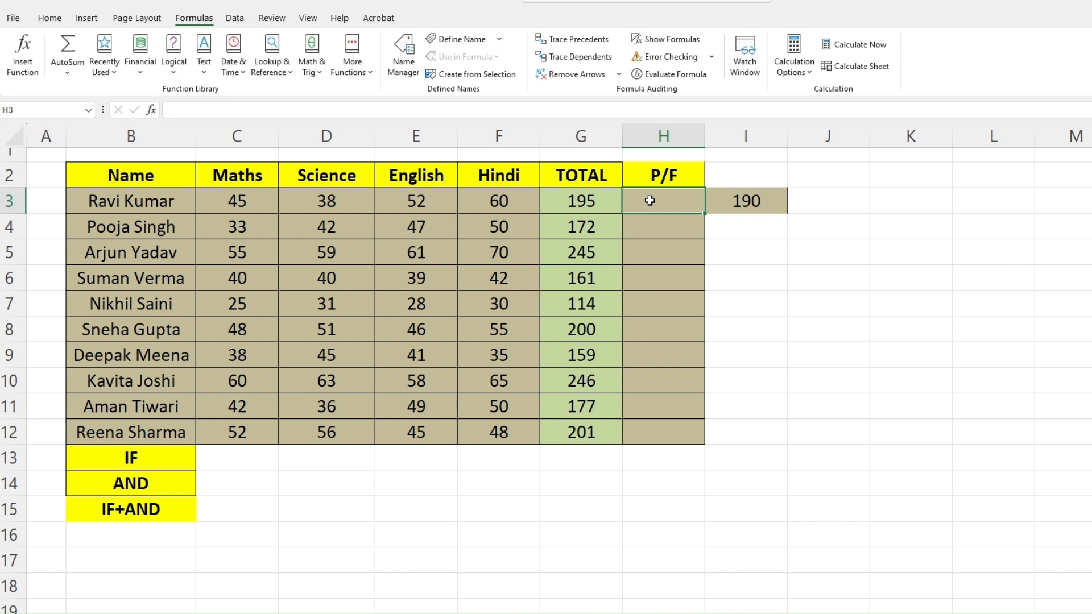
Enter the pass/fail formula =IF(G3>190,"PASS","FAIL") in cell H3
{"action": "type", "text": "="}
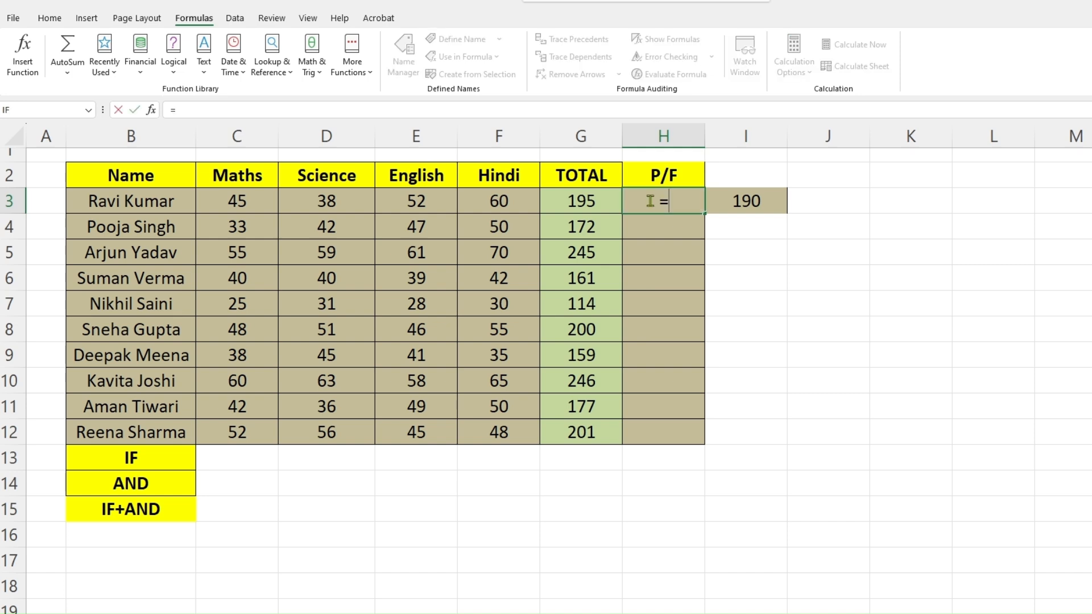
{"action": "type", "text": "IF"}
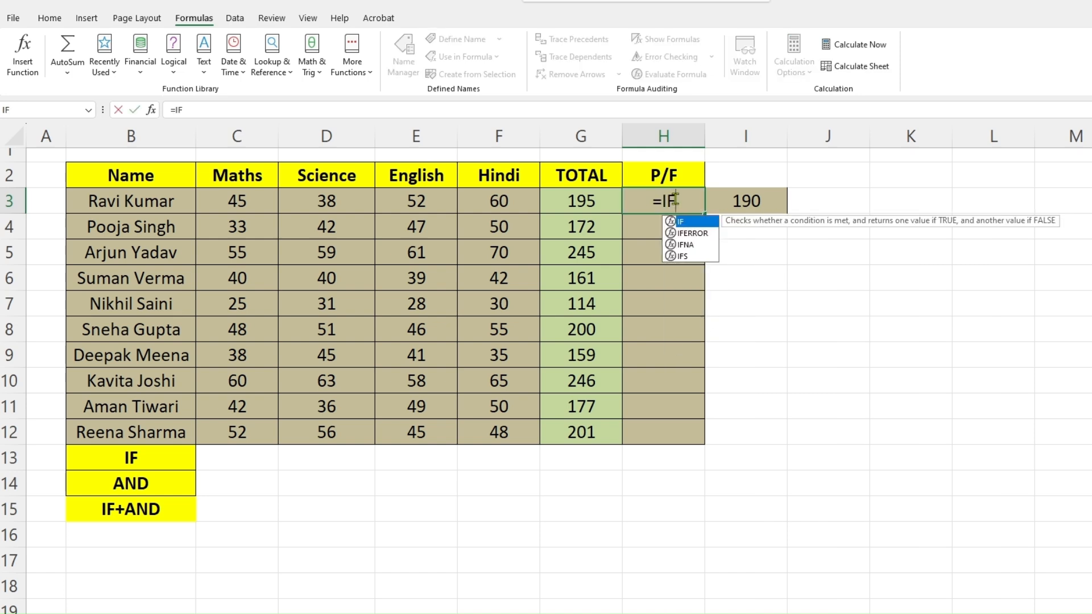
{"action": "type", "text": "("}
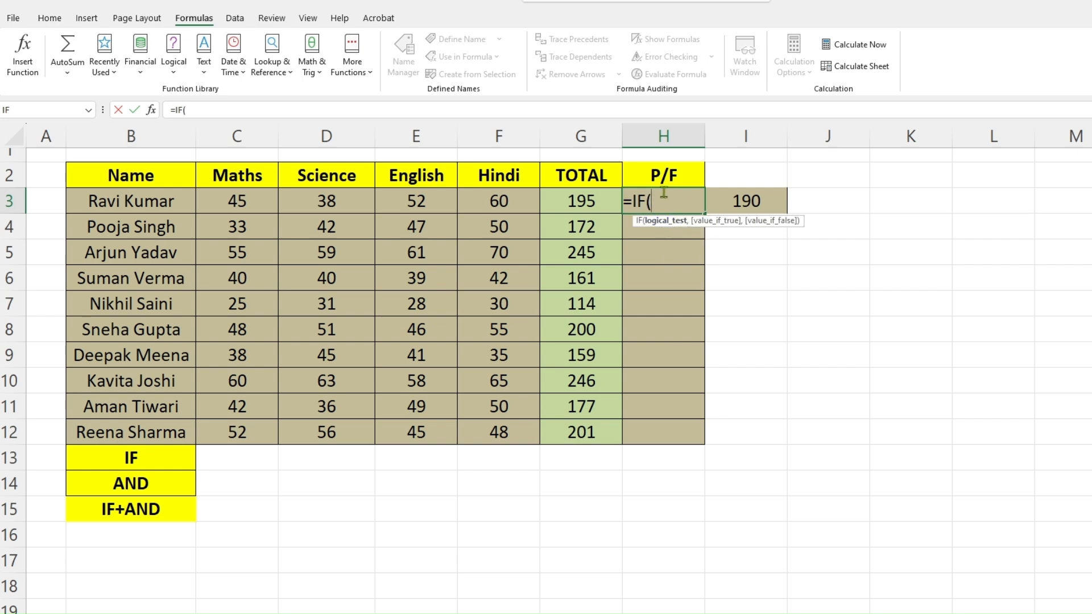
{"action": "left_click", "coordinate": [577, 202]}
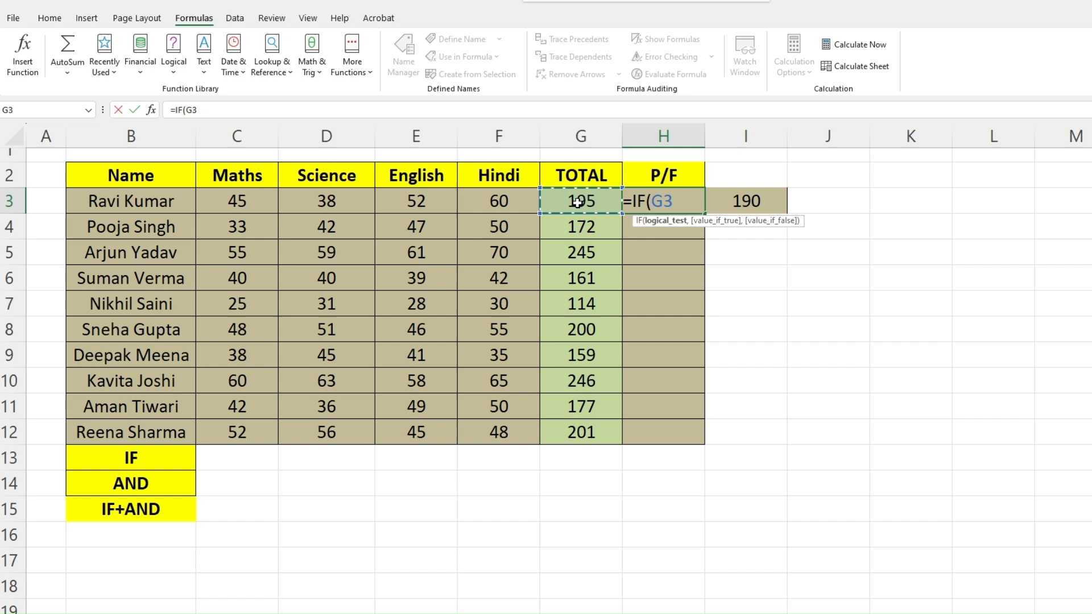
{"action": "type", "text": ">190,\"PASS\","}
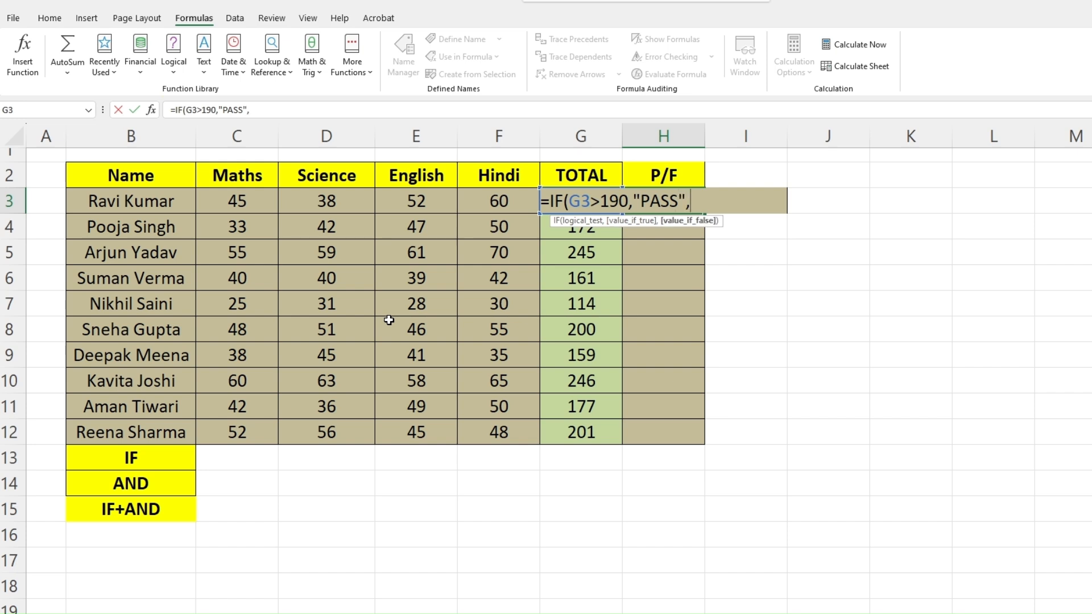
{"action": "type", "text": "\"FAIL\")"}
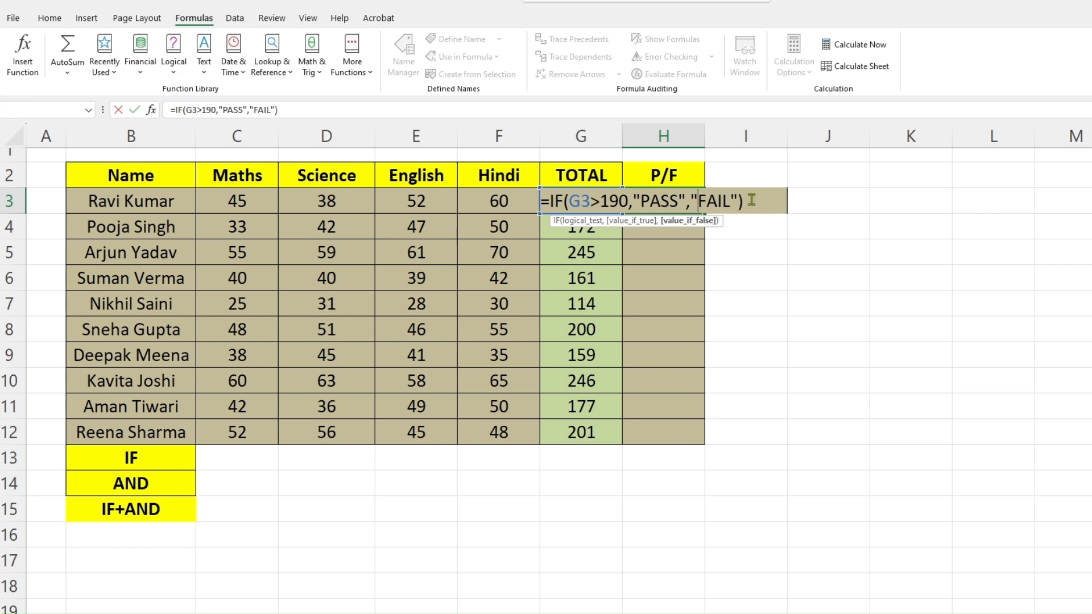
{"action": "key", "text": "Return"}
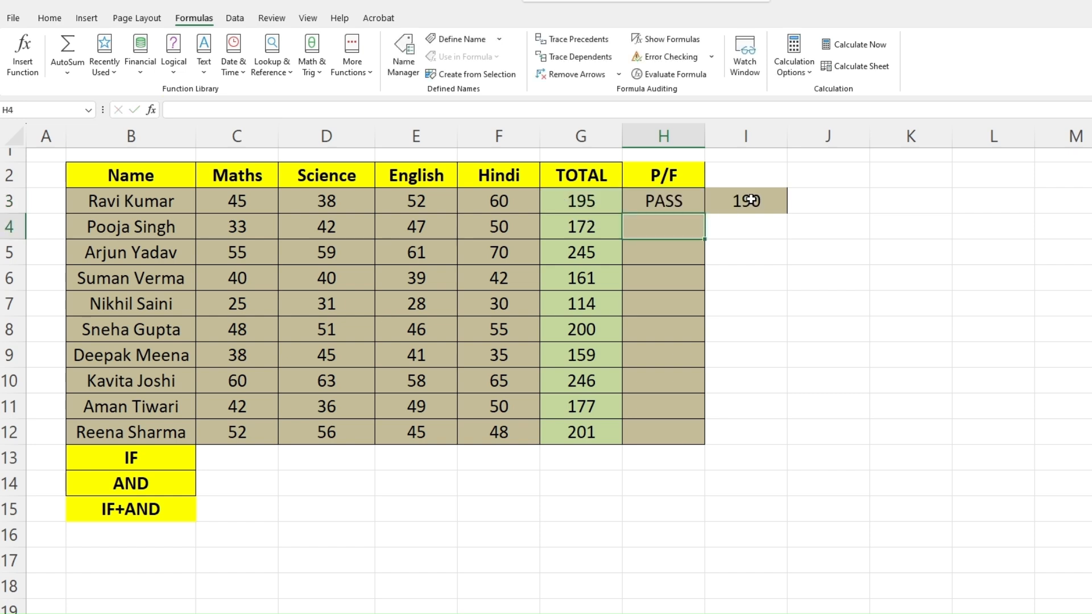
Copy the pass/fail formula from H3 down the P/F column through H12
{"action": "left_click", "coordinate": [683, 205]}
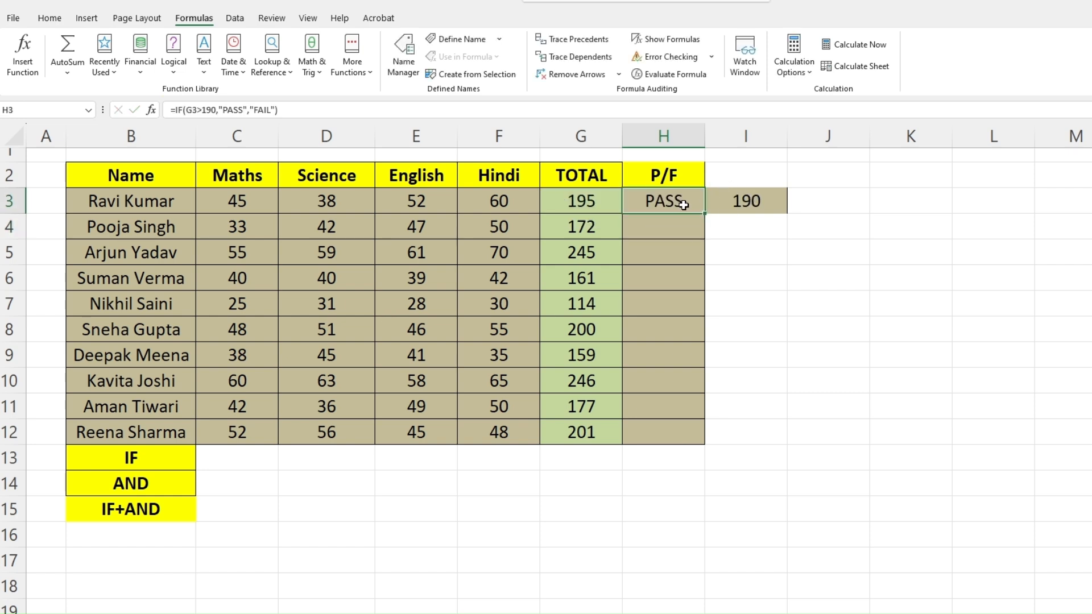
{"action": "left_click", "coordinate": [586, 203]}
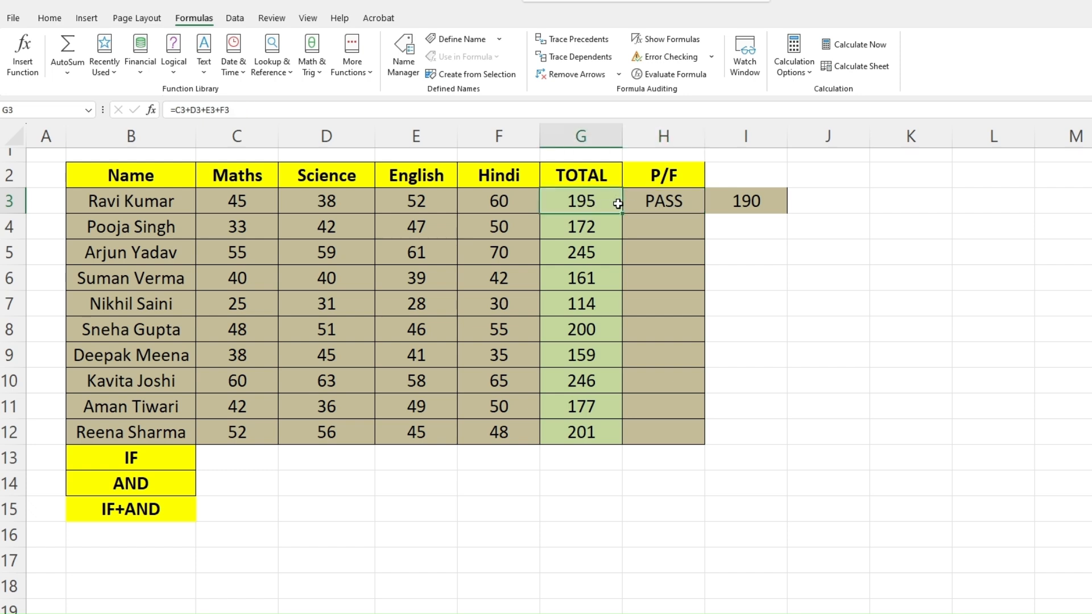
{"action": "left_click", "coordinate": [654, 202]}
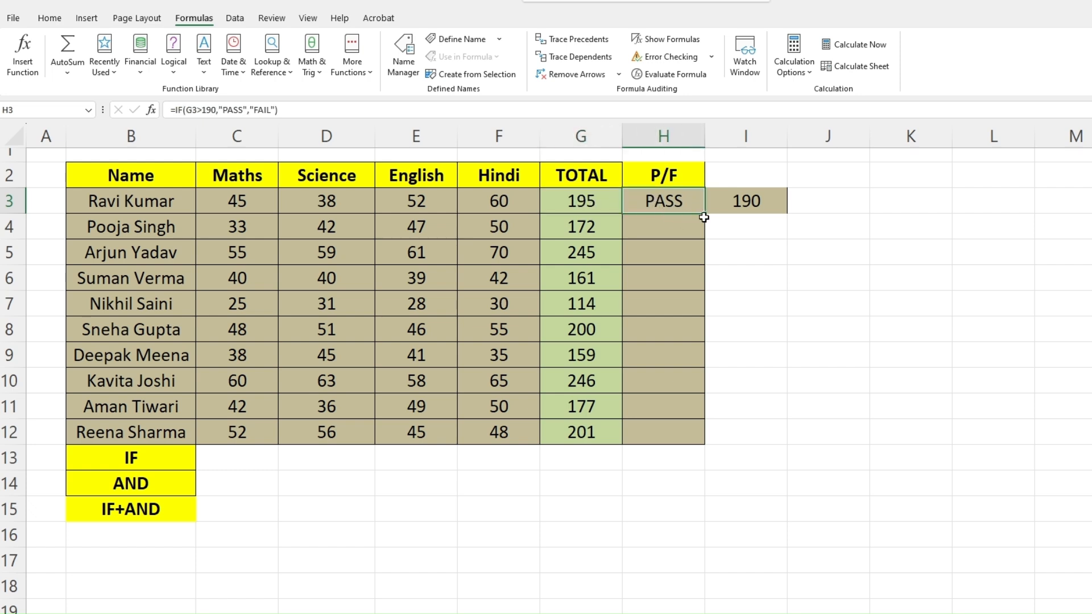
{"action": "left_click_drag", "start_coordinate": [705, 214], "coordinate": [714, 443]}
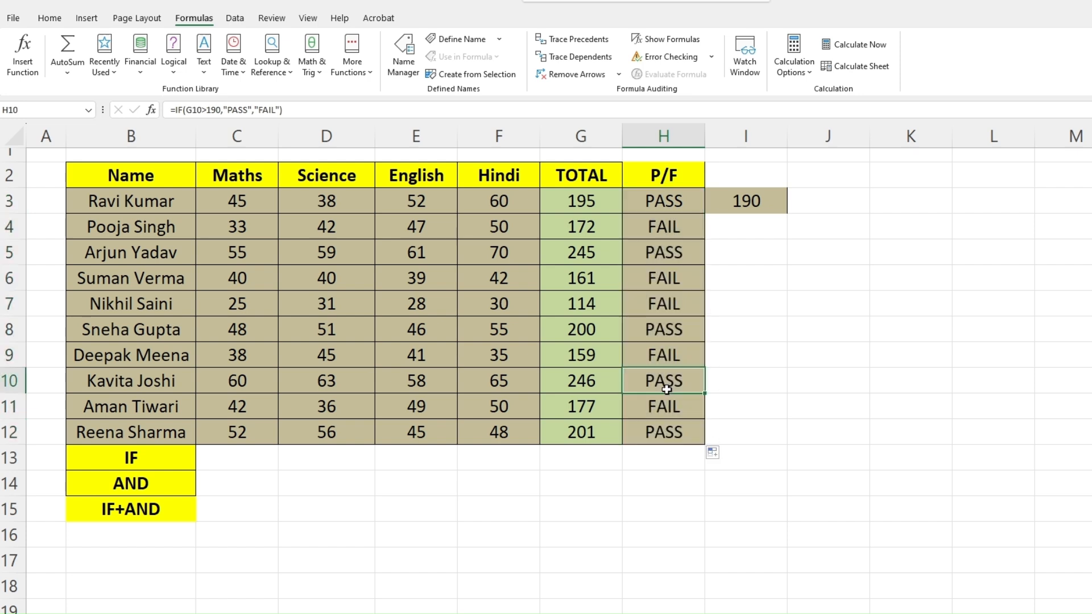
Compare the students' totals and subject marks with their pass/fail results in the P/F column
{"action": "left_click", "coordinate": [593, 203]}
{"action": "left_click", "coordinate": [584, 228]}
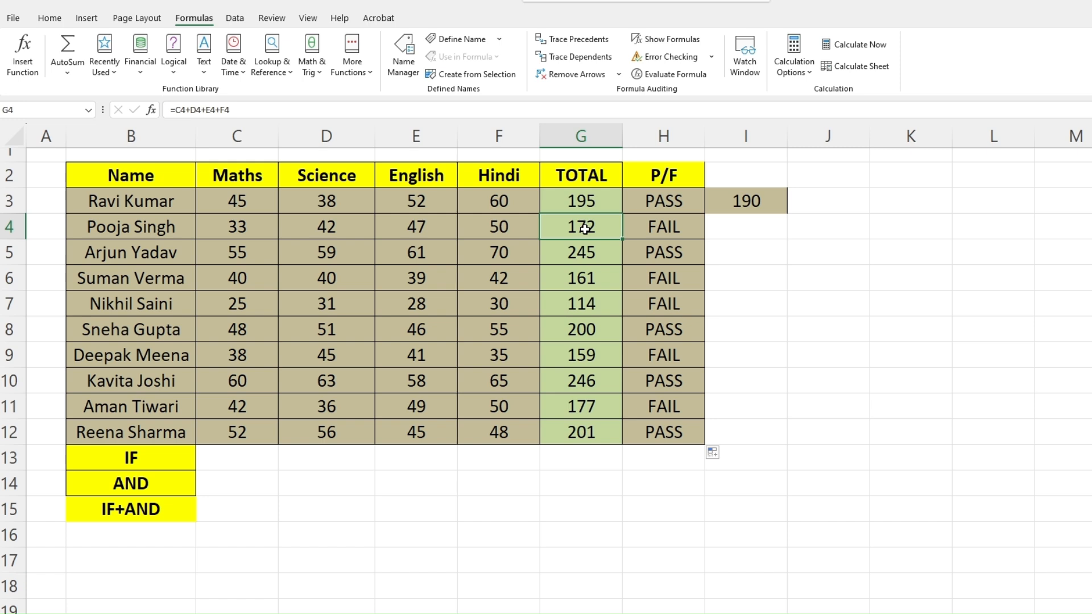
{"action": "left_click", "coordinate": [665, 228]}
{"action": "left_click", "coordinate": [637, 406]}
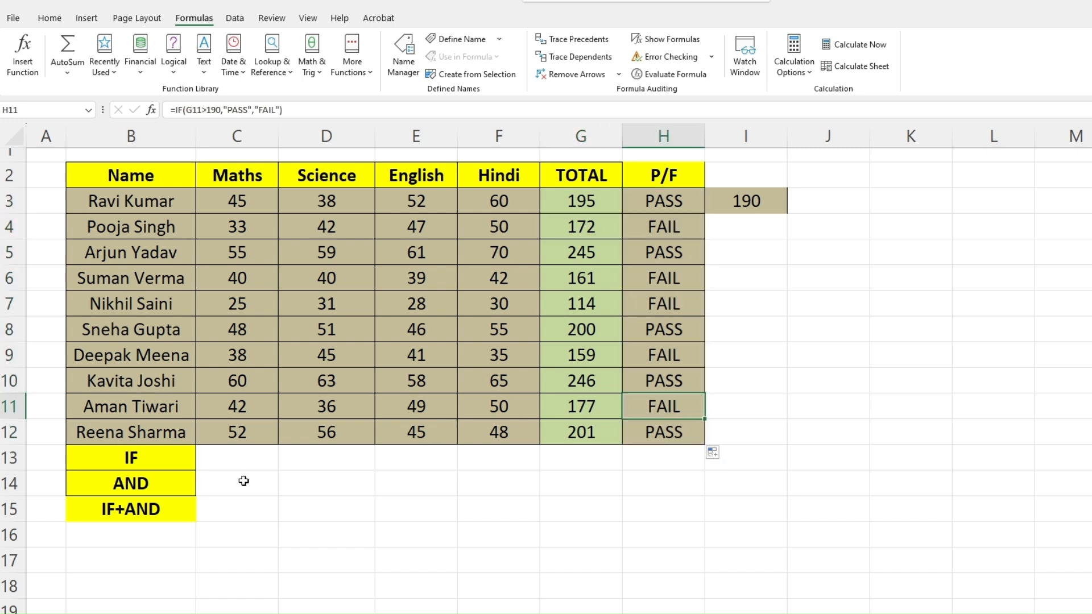
{"action": "left_click", "coordinate": [587, 244]}
{"action": "left_click", "coordinate": [341, 206]}
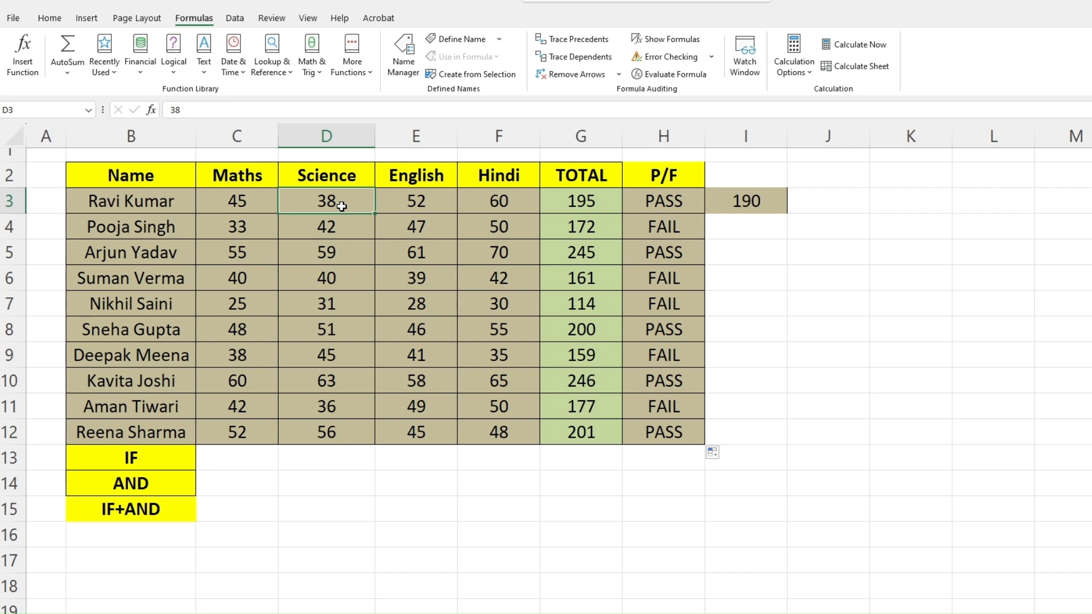
Enter the formula =AND(C3>40,"PASS","FAIL",D3>40,"PASS","FAIL") in cell C14 beside the AND label
{"action": "left_click", "coordinate": [237, 486]}
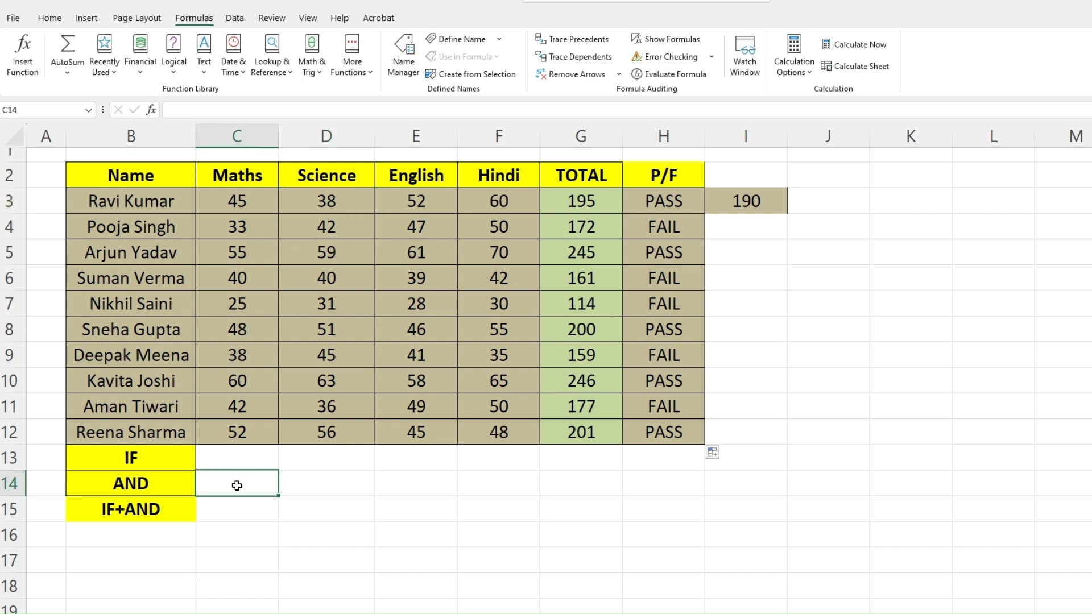
{"action": "type", "text": "=AND"}
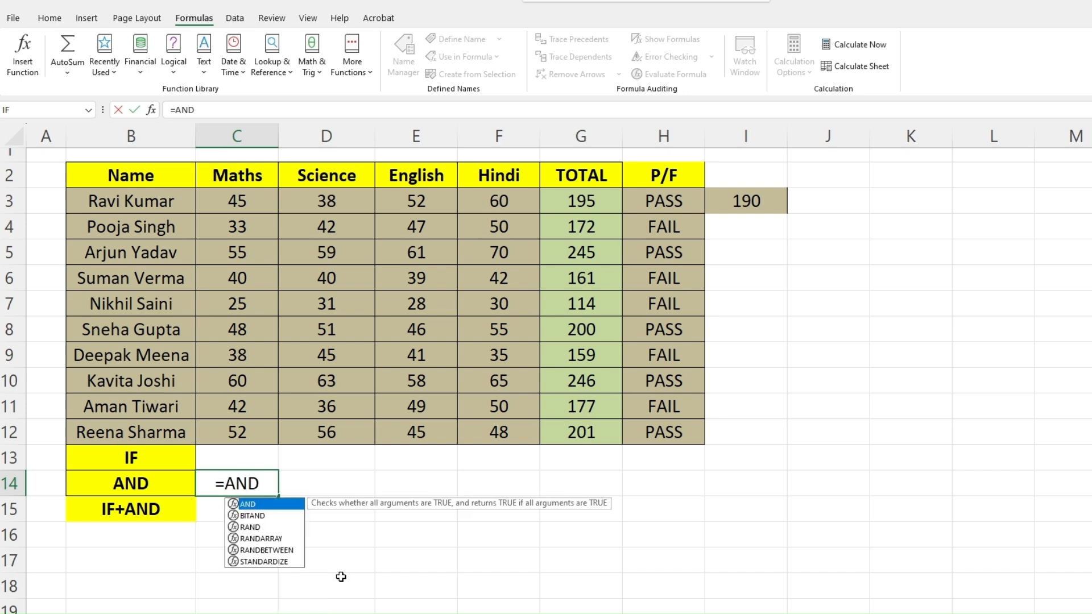
{"action": "type", "text": "("}
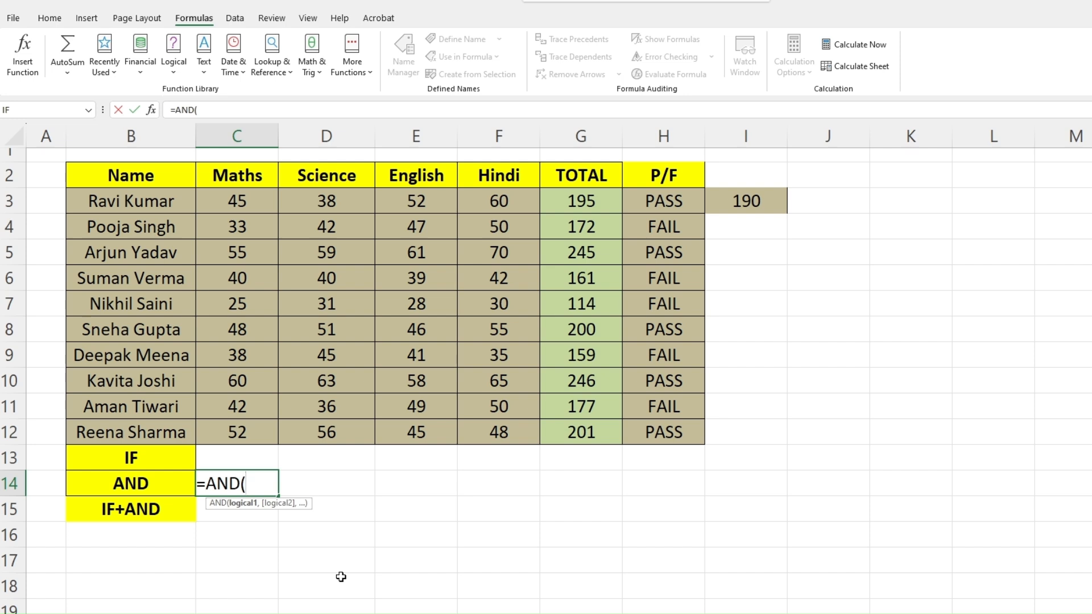
{"action": "left_click", "coordinate": [243, 207]}
{"action": "type", "text": ">40,"}
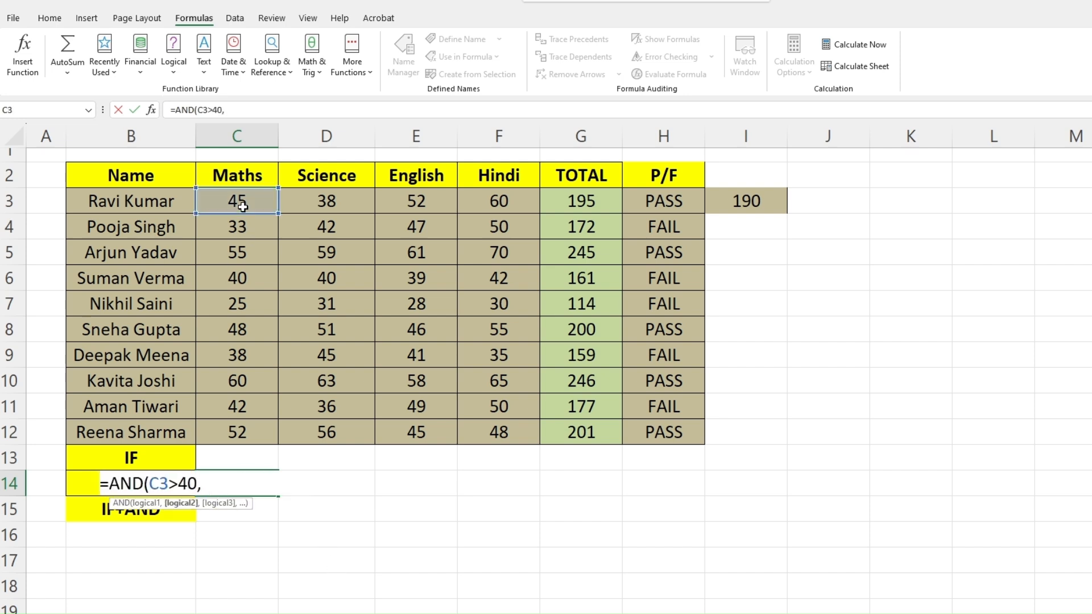
{"action": "type", "text": "\"PASS\",\""}
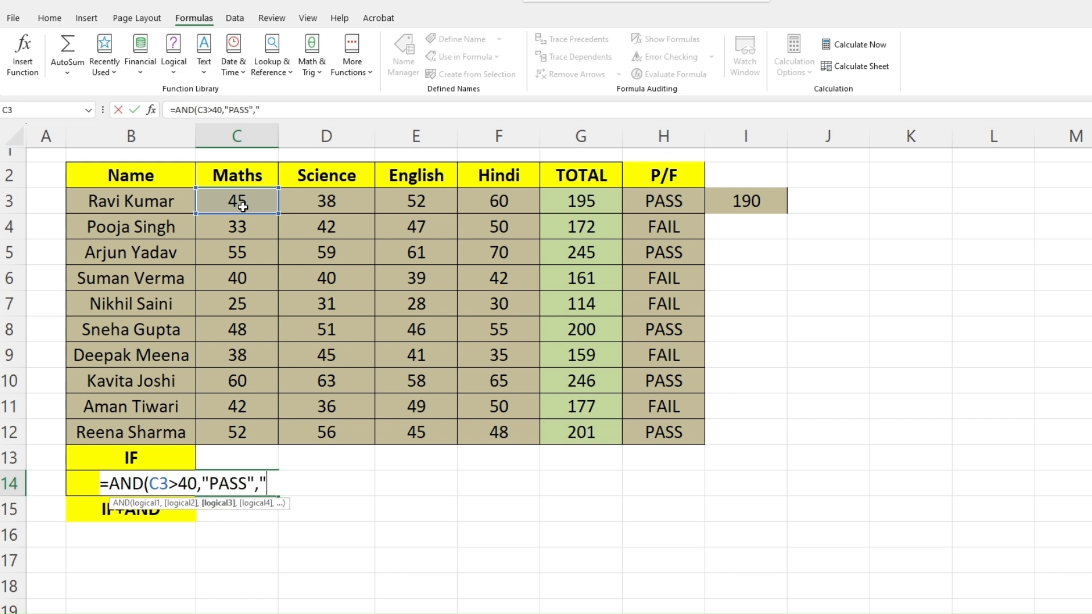
{"action": "type", "text": "FAIL\","}
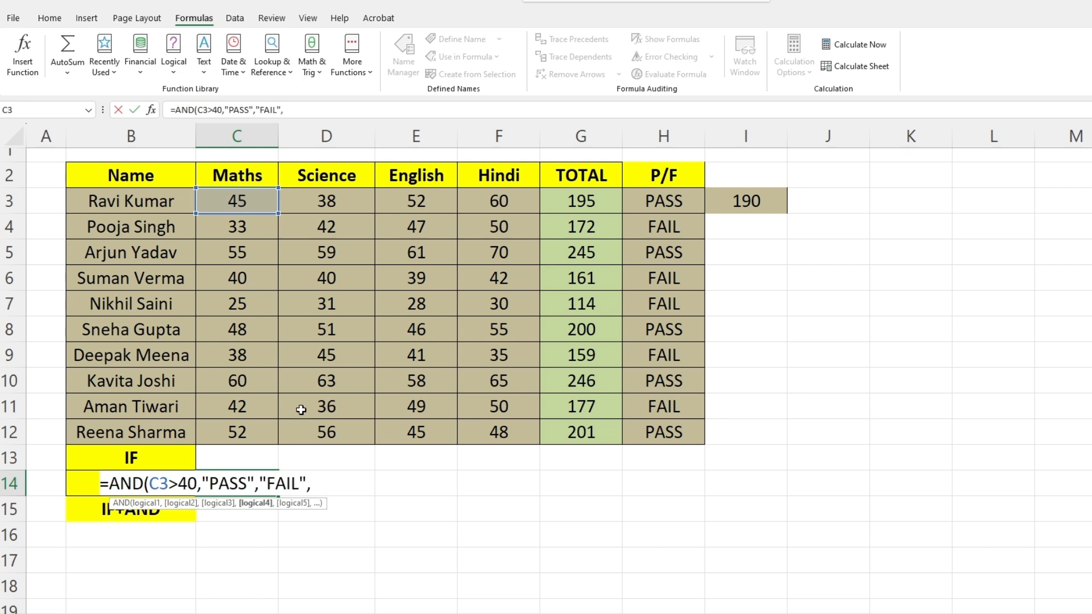
{"action": "left_click", "coordinate": [330, 206]}
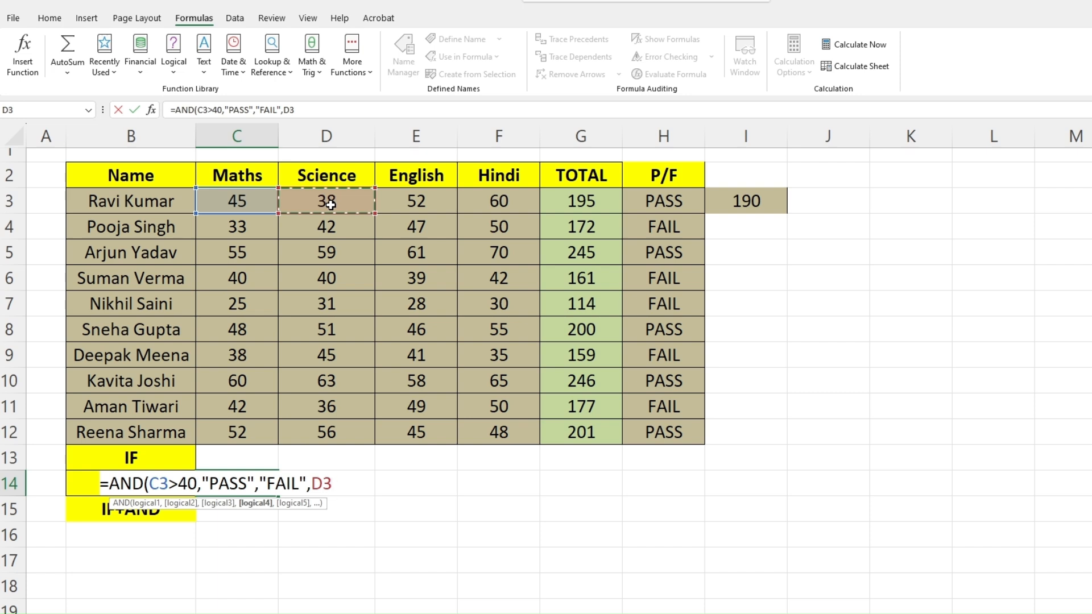
{"action": "type", "text": ">40"}
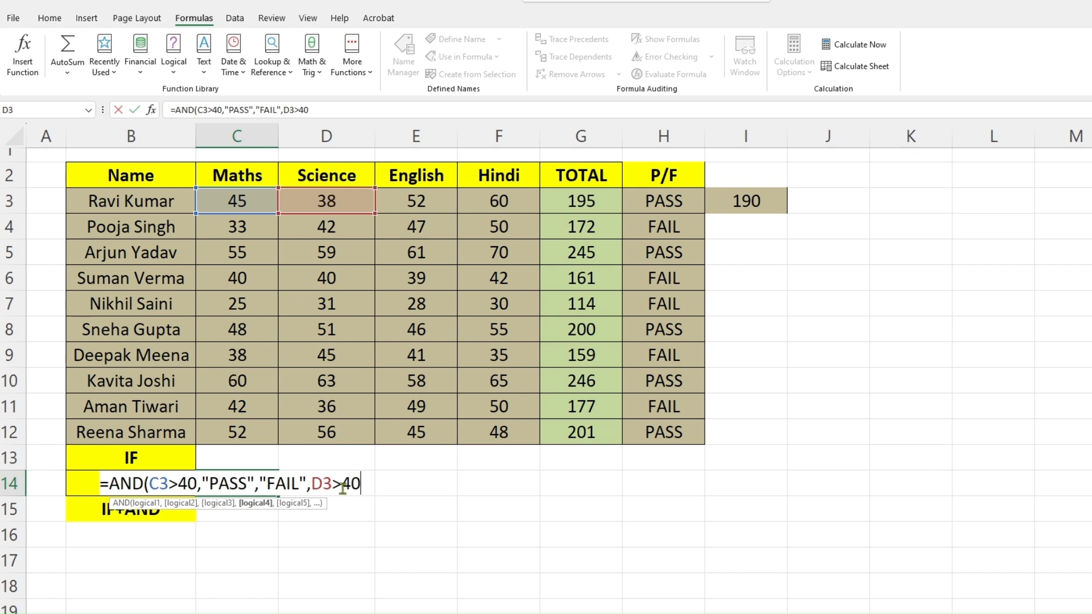
{"action": "type", "text": ","}
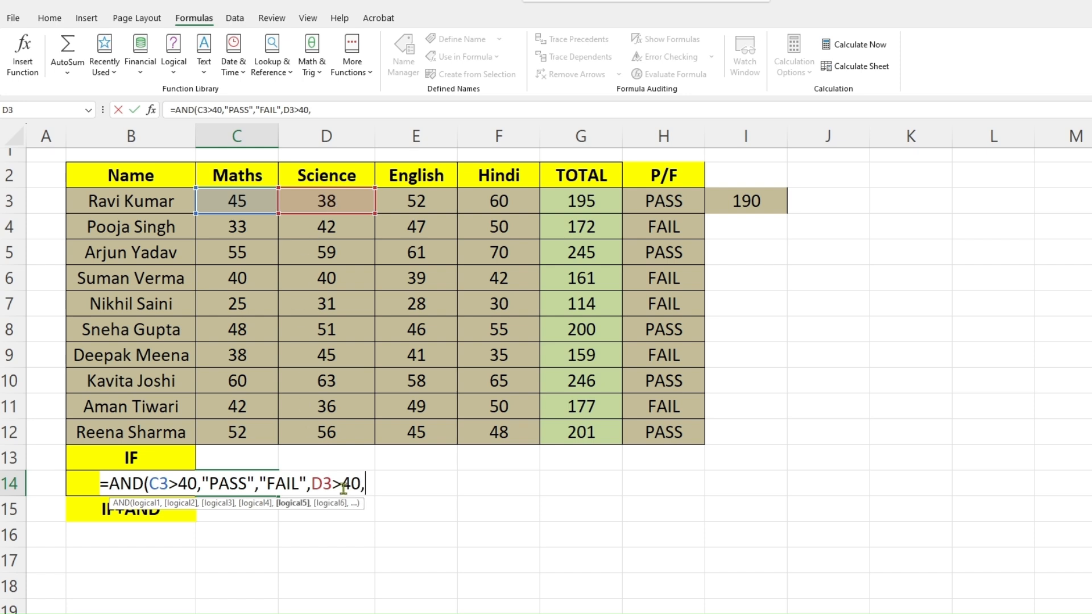
{"action": "type", "text": "\"PASS\",\"FAIL\""}
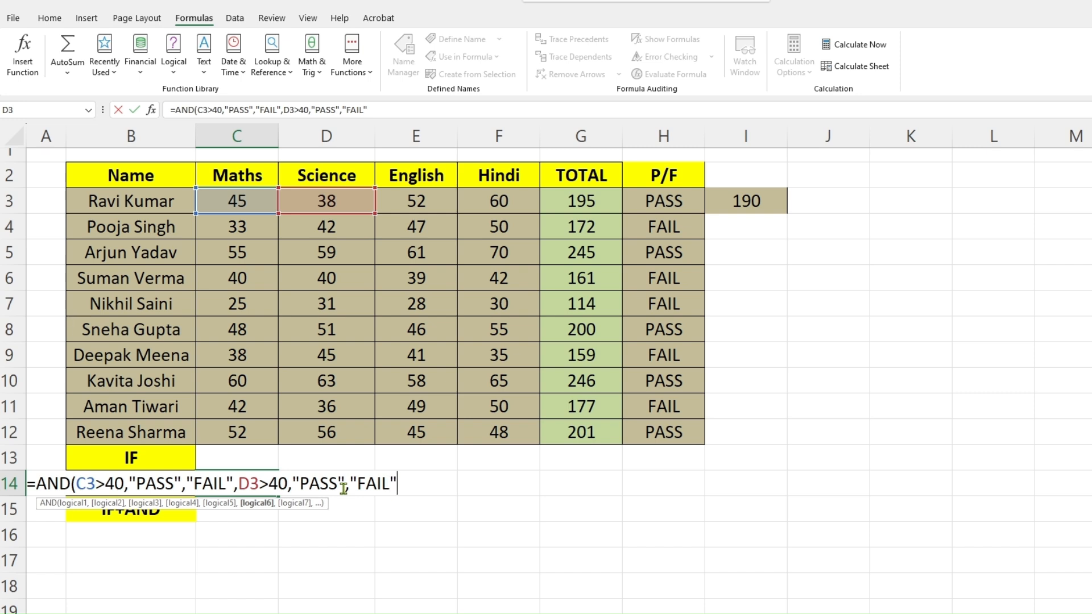
{"action": "type", "text": ")"}
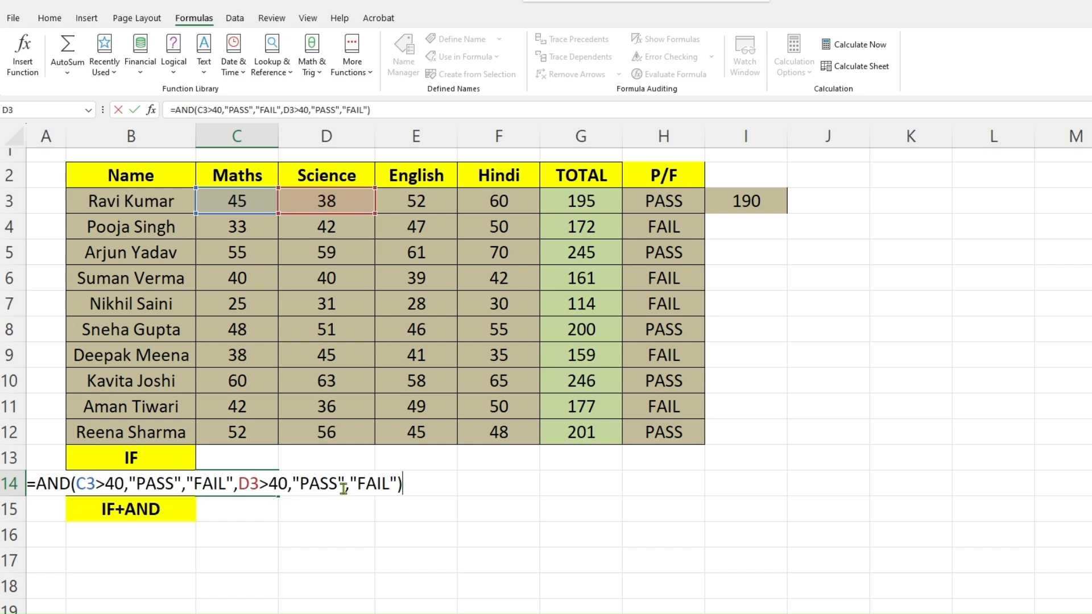
{"action": "key", "text": "Return"}
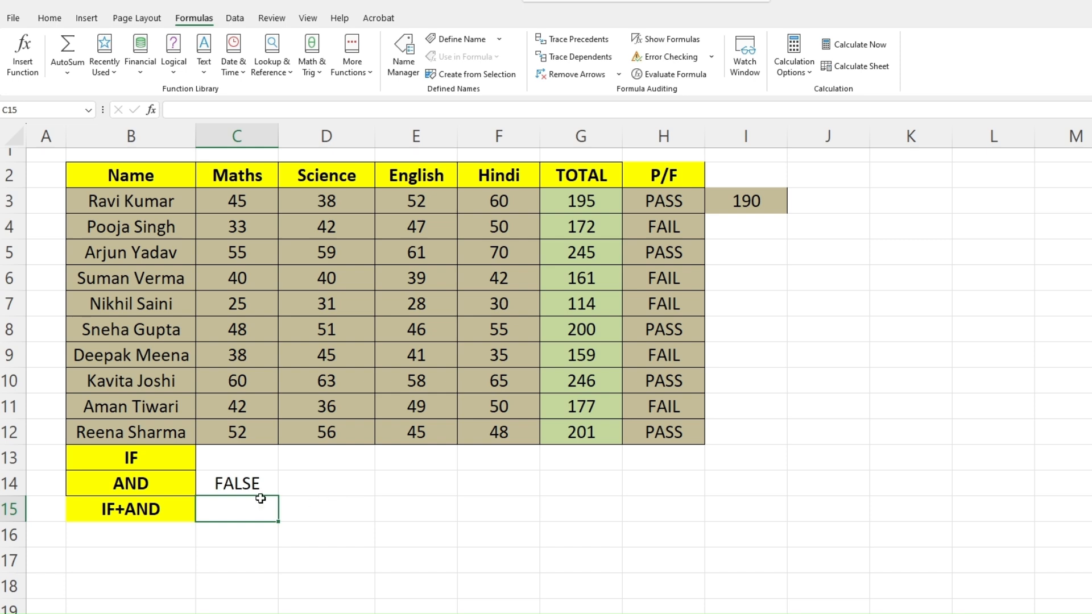
Check the AND formula in C14 against the first student's Maths and Science marks
{"action": "left_click", "coordinate": [237, 483]}
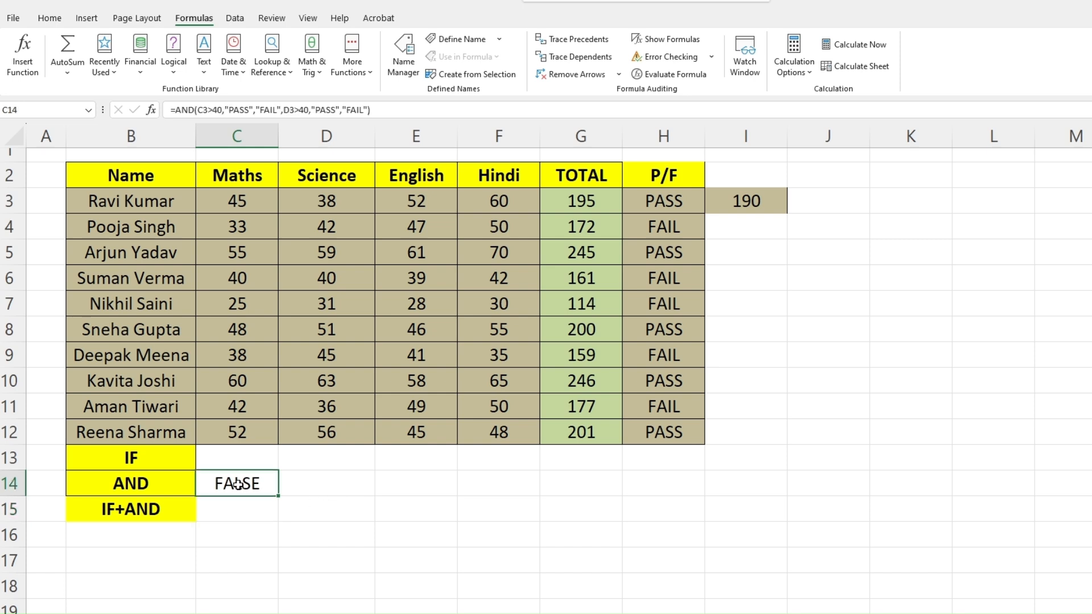
{"action": "left_click", "coordinate": [234, 206]}
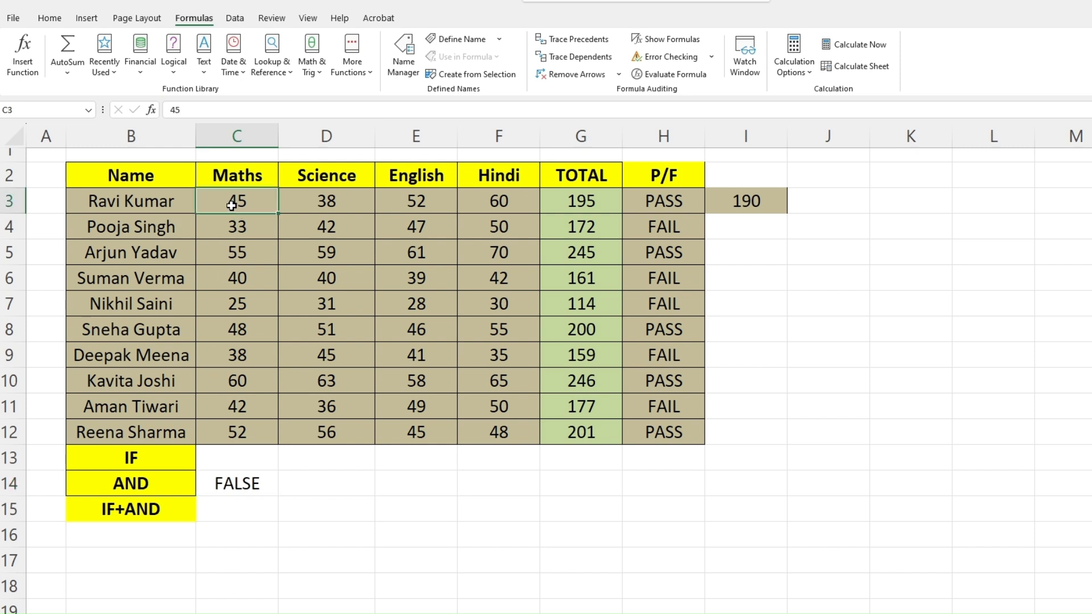
{"action": "left_click", "coordinate": [340, 200]}
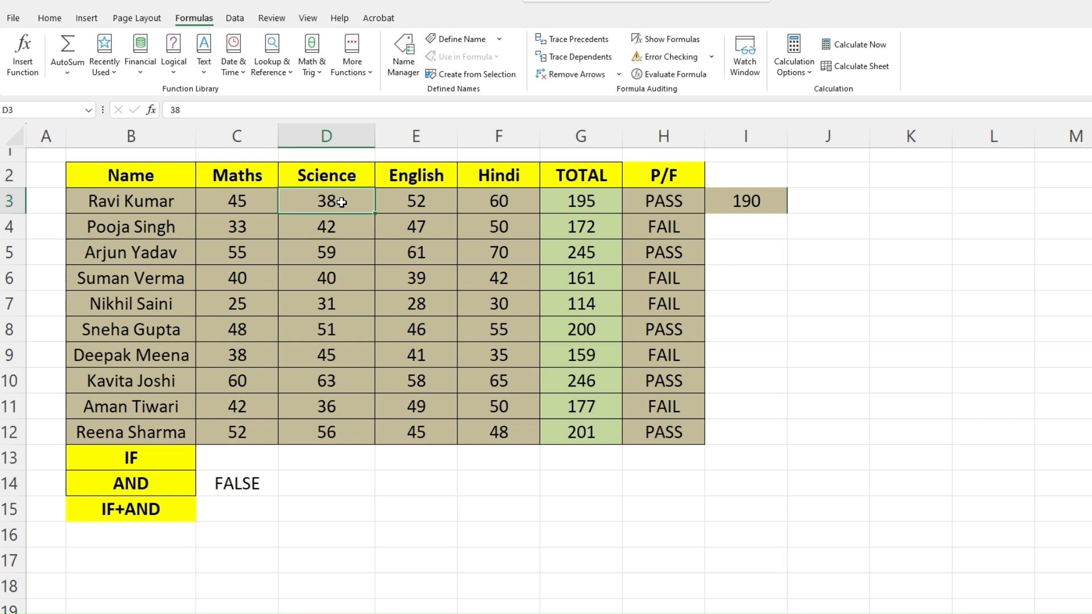
{"action": "left_click_drag", "start_coordinate": [341, 202], "coordinate": [250, 203]}
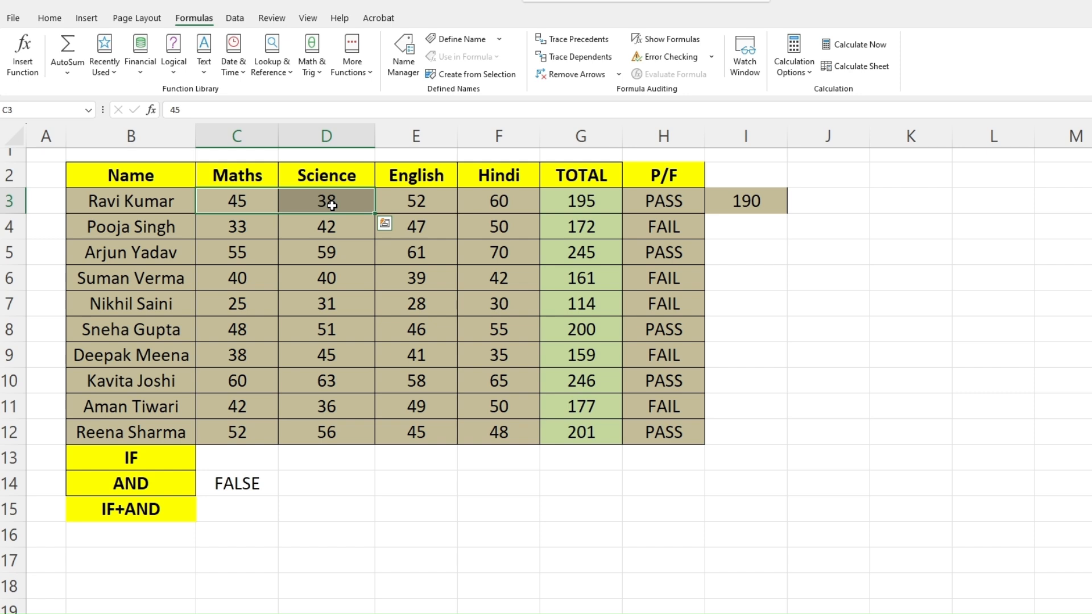
Begin an IF formula in C15 beside the IF+AND label, with the test AND(C3>40,D3>40,E3>40,F3>40)
{"action": "left_click", "coordinate": [246, 513]}
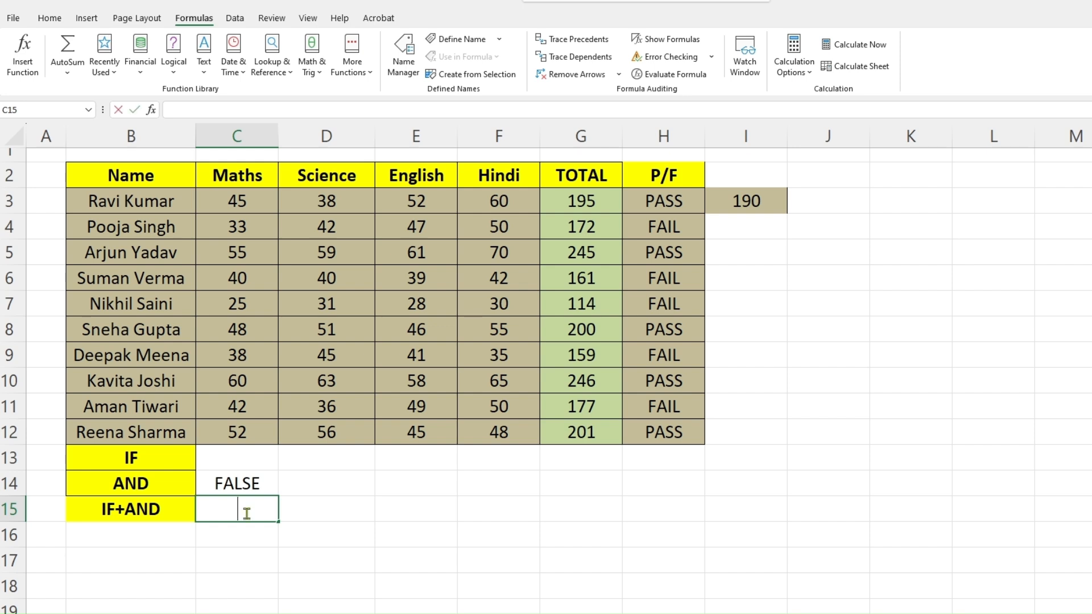
{"action": "type", "text": "=I"}
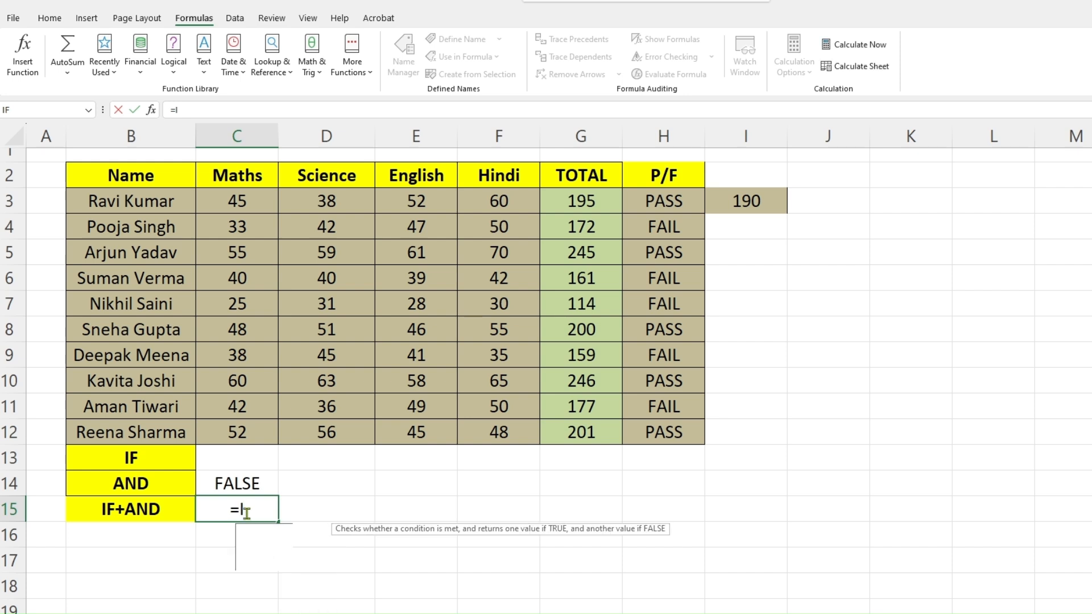
{"action": "type", "text": "F("}
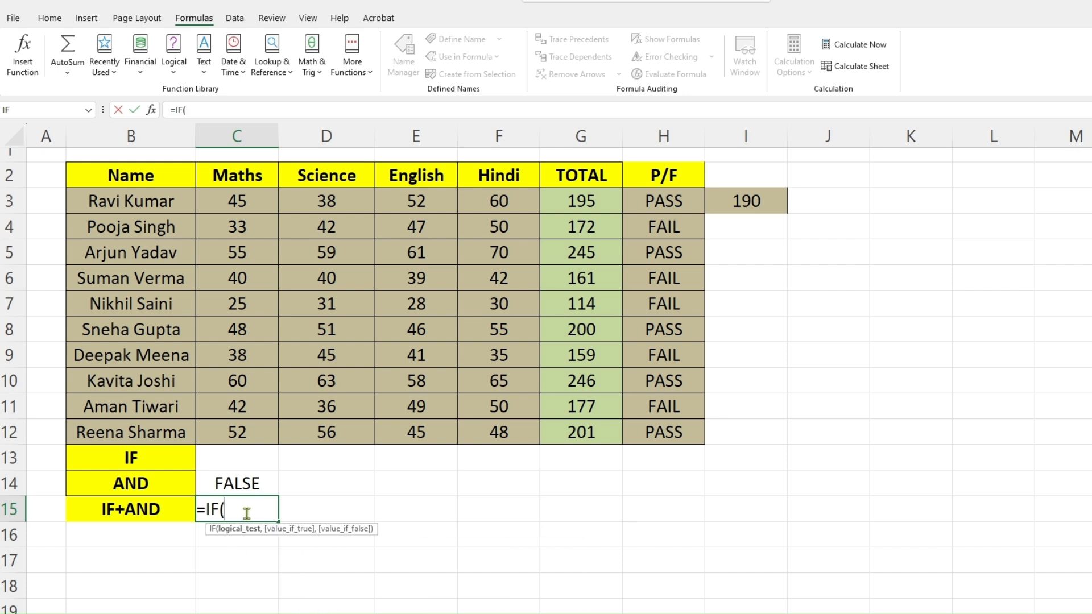
{"action": "type", "text": "AND"}
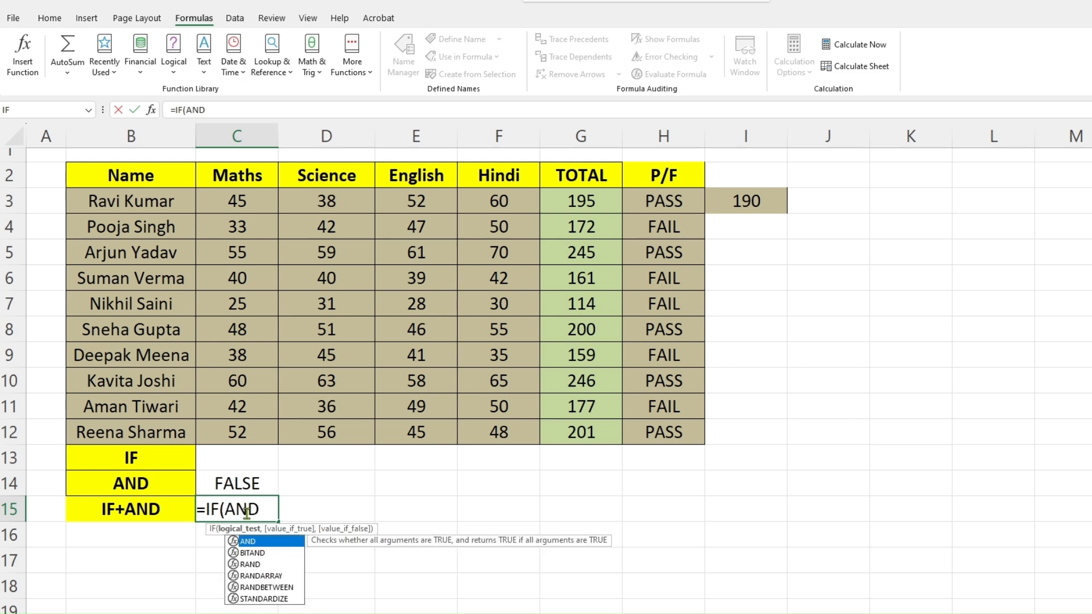
{"action": "type", "text": "("}
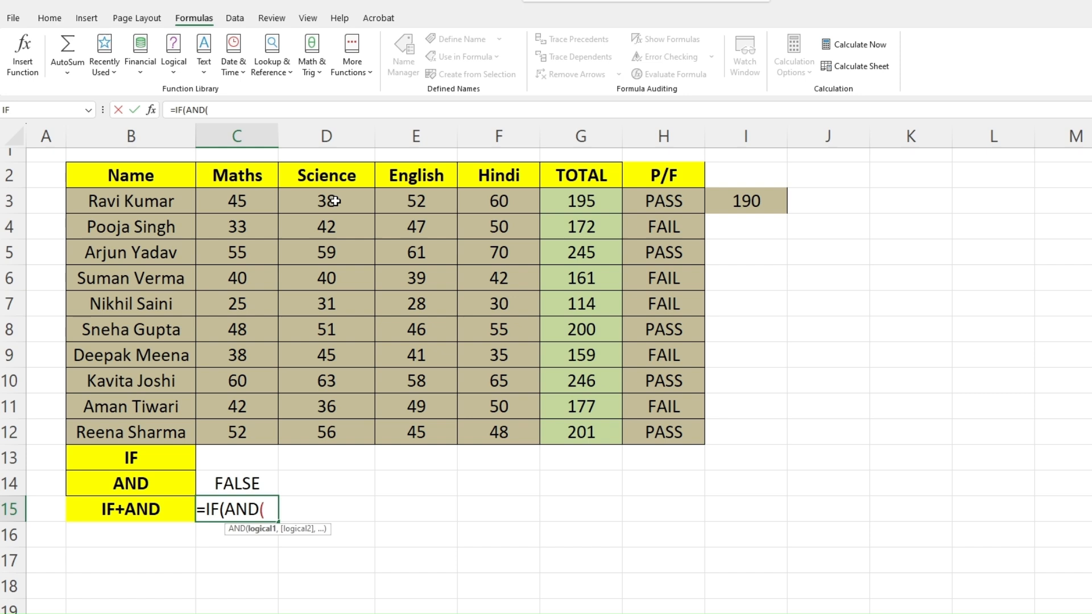
{"action": "left_click", "coordinate": [229, 200]}
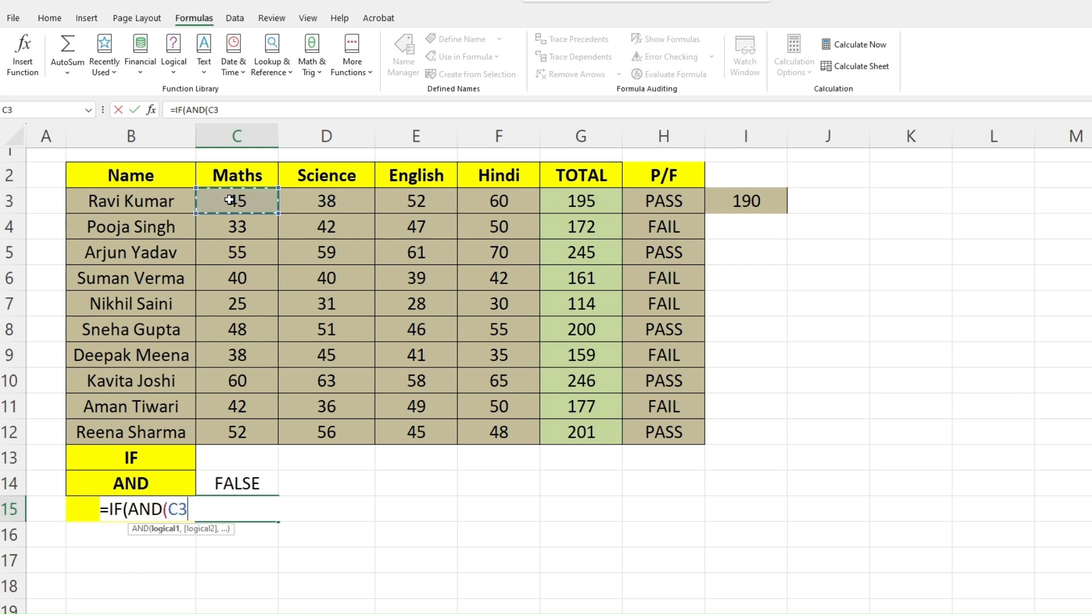
{"action": "type", "text": ">40"}
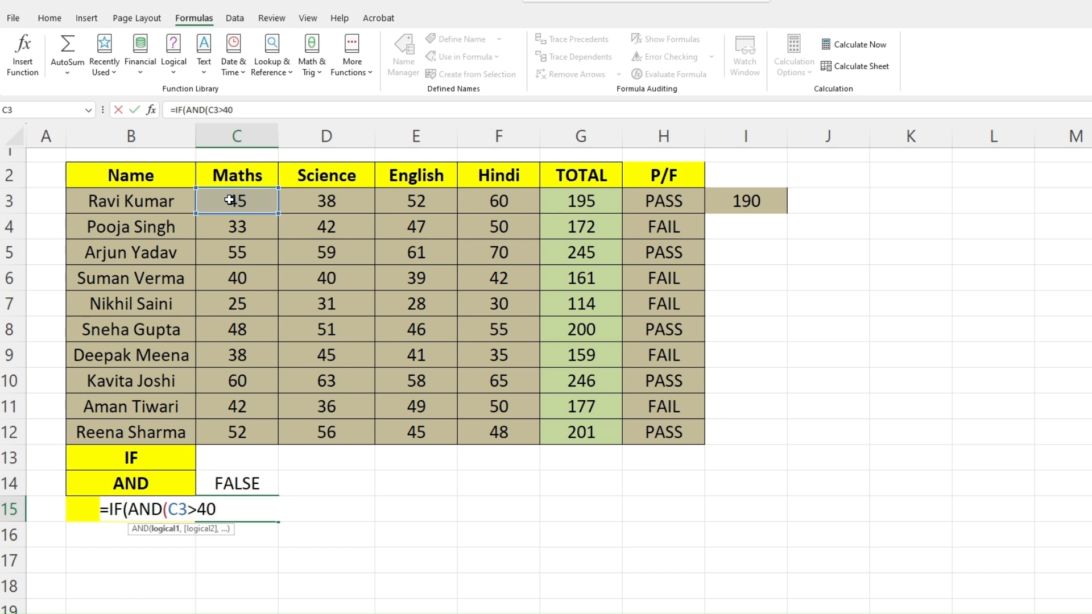
{"action": "type", "text": ","}
{"action": "left_click", "coordinate": [331, 204]}
{"action": "type", "text": ">40,"}
{"action": "left_click", "coordinate": [422, 204]}
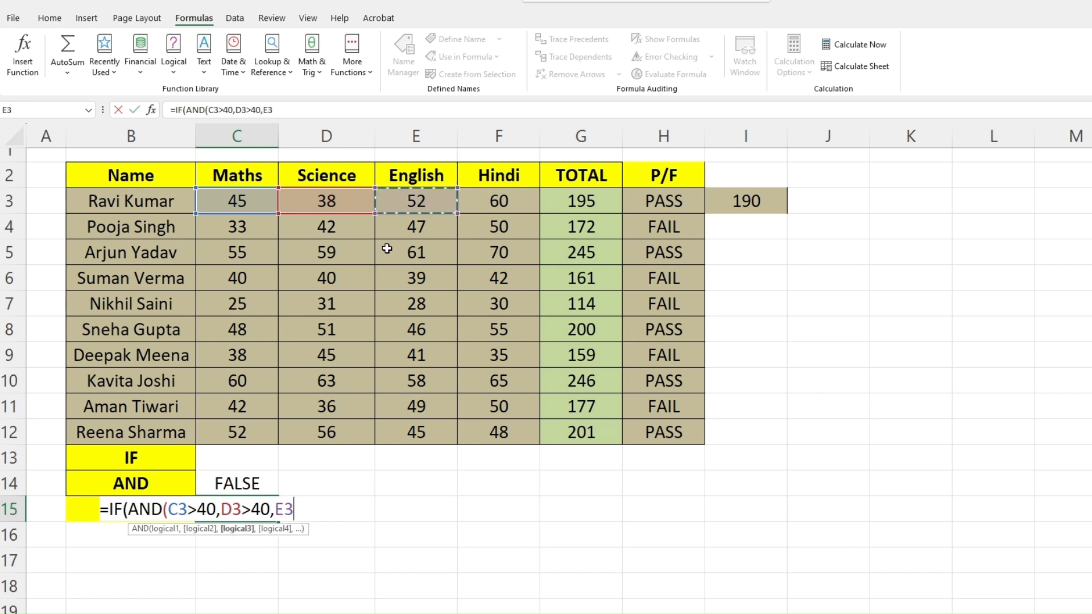
{"action": "type", "text": ">40,"}
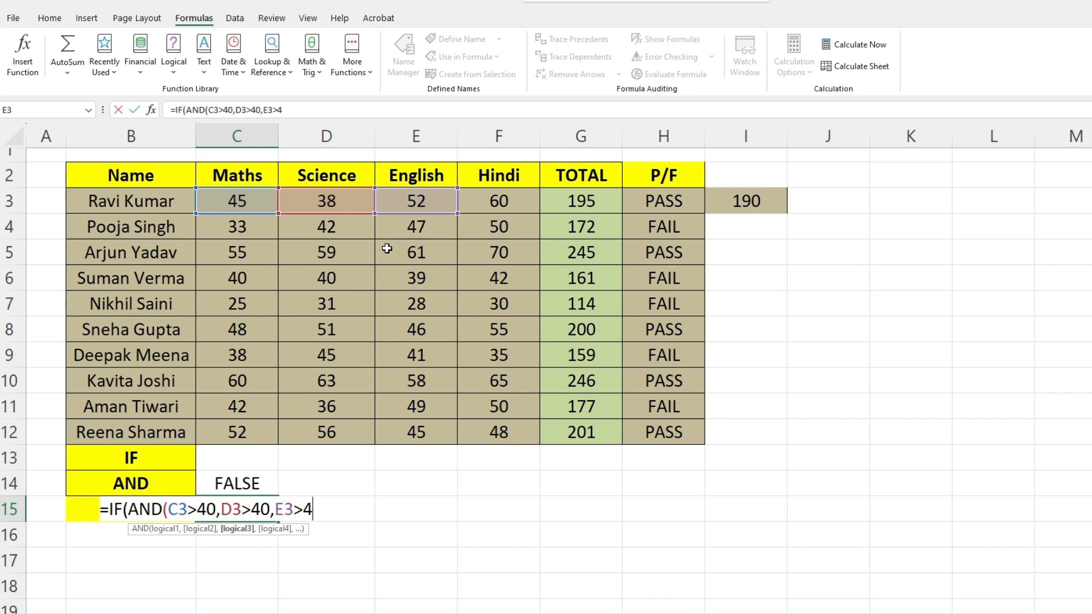
{"action": "left_click", "coordinate": [500, 206]}
{"action": "type", "text": ">40"}
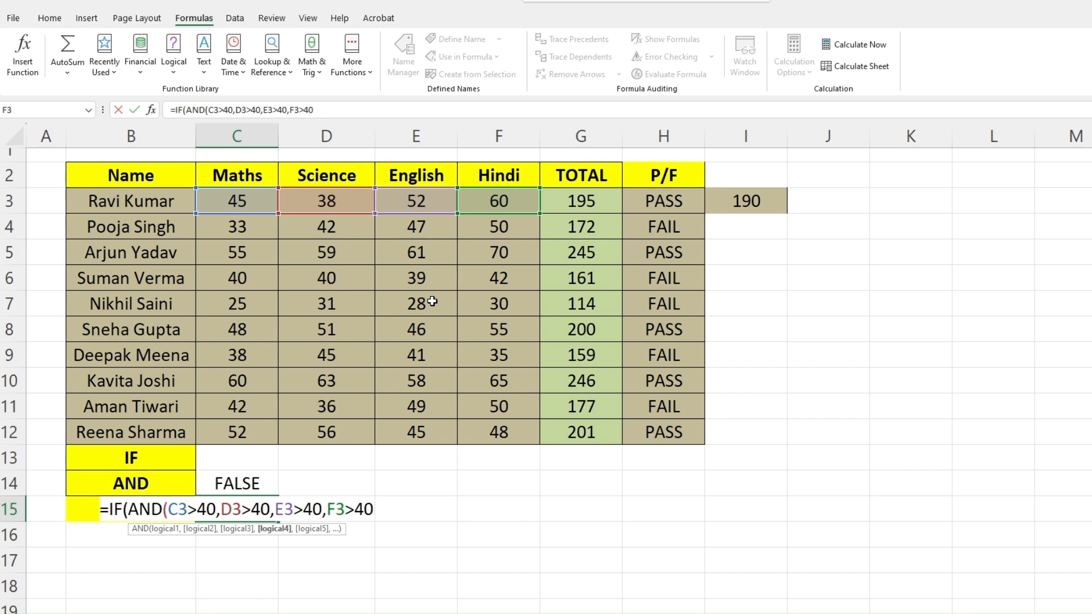
{"action": "type", "text": ")"}
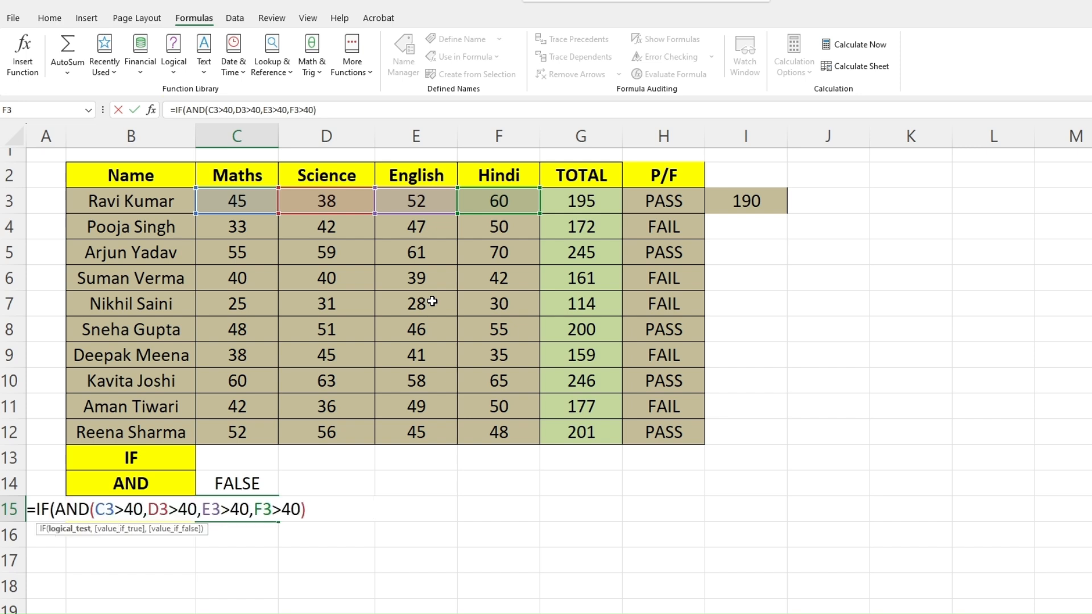
Complete the IF formula in C15 with "PASS" as the true value and "FAIL" as the false value
{"action": "type", "text": ","}
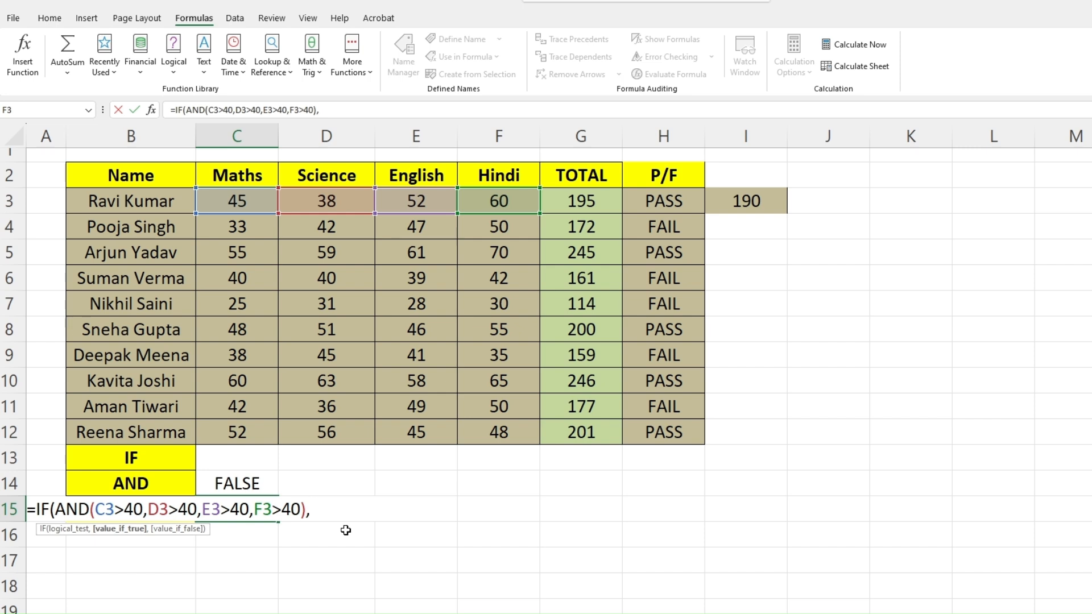
{"action": "type", "text": "\"PASS\","}
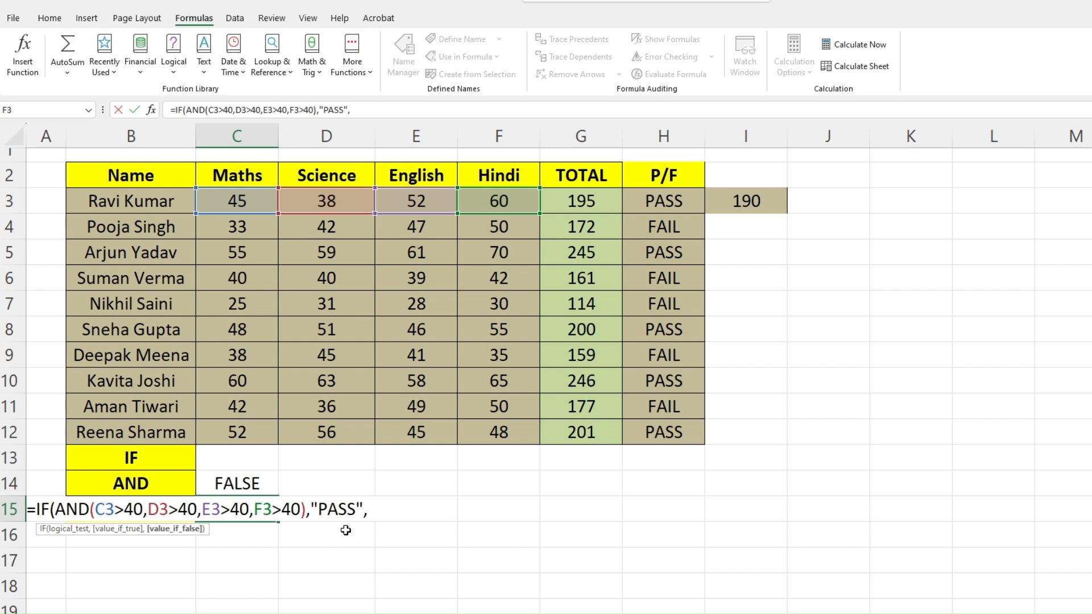
{"action": "type", "text": "\"FAIL\")"}
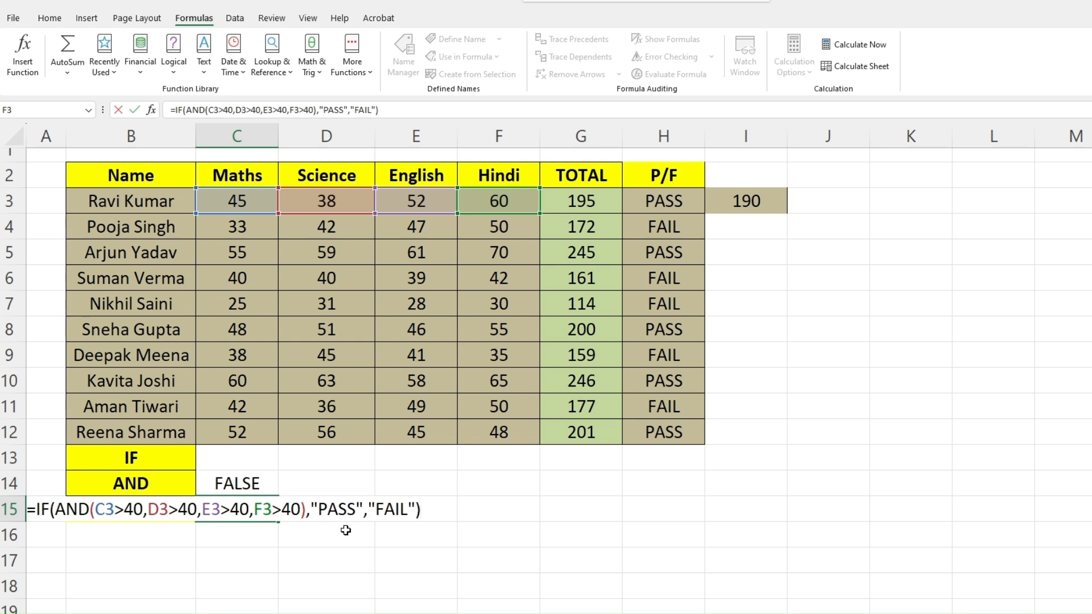
{"action": "key", "text": "Return"}
Check the IF+AND result in C15 against the first student's four subject marks, especially Science
{"action": "left_click", "coordinate": [238, 513]}
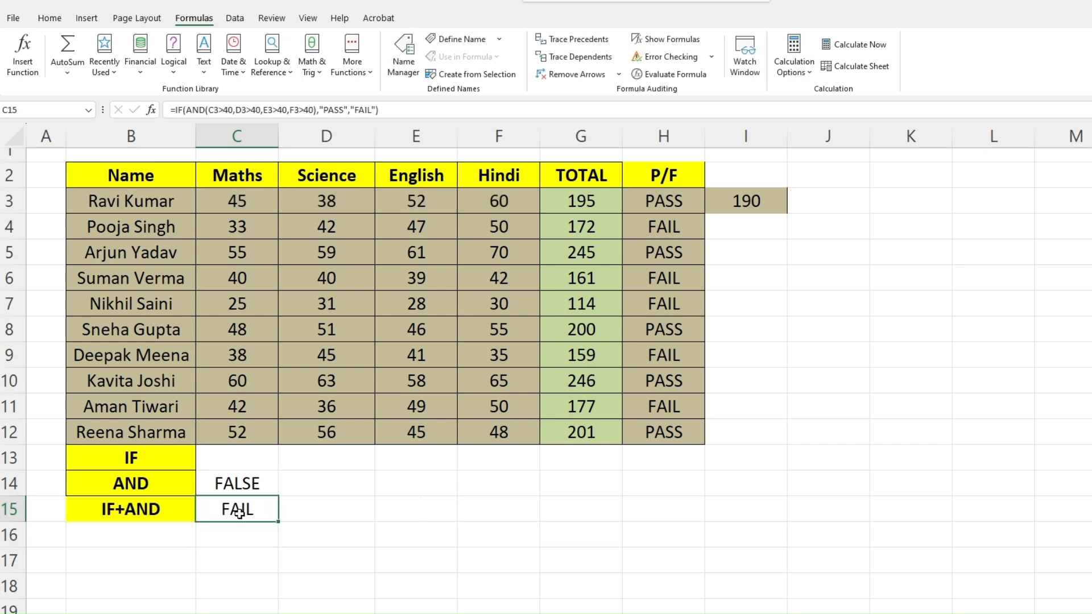
{"action": "left_click_drag", "start_coordinate": [231, 197], "coordinate": [504, 207]}
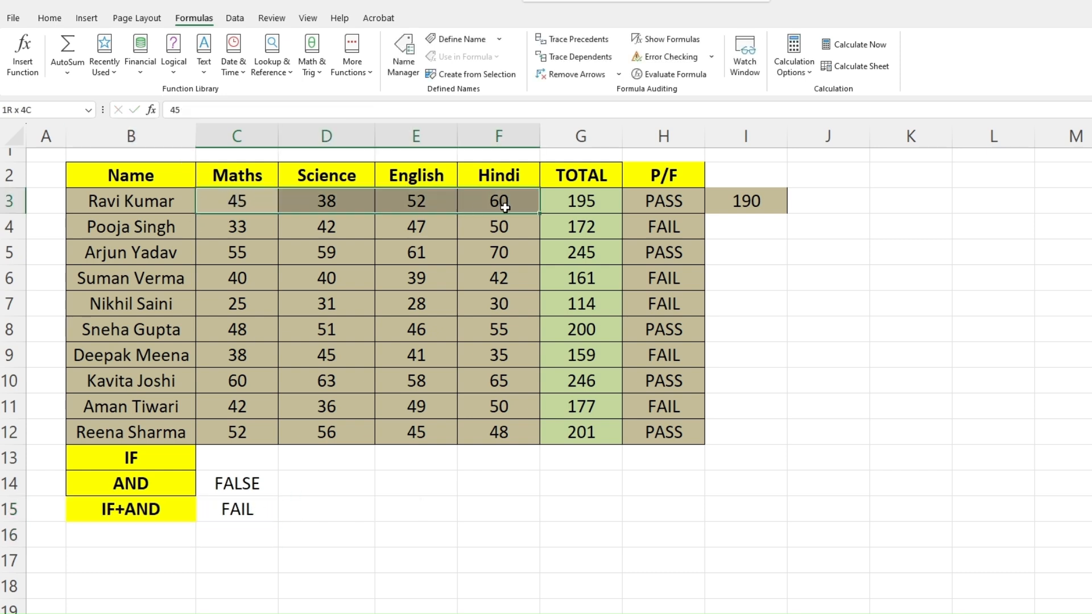
{"action": "left_click", "coordinate": [333, 203]}
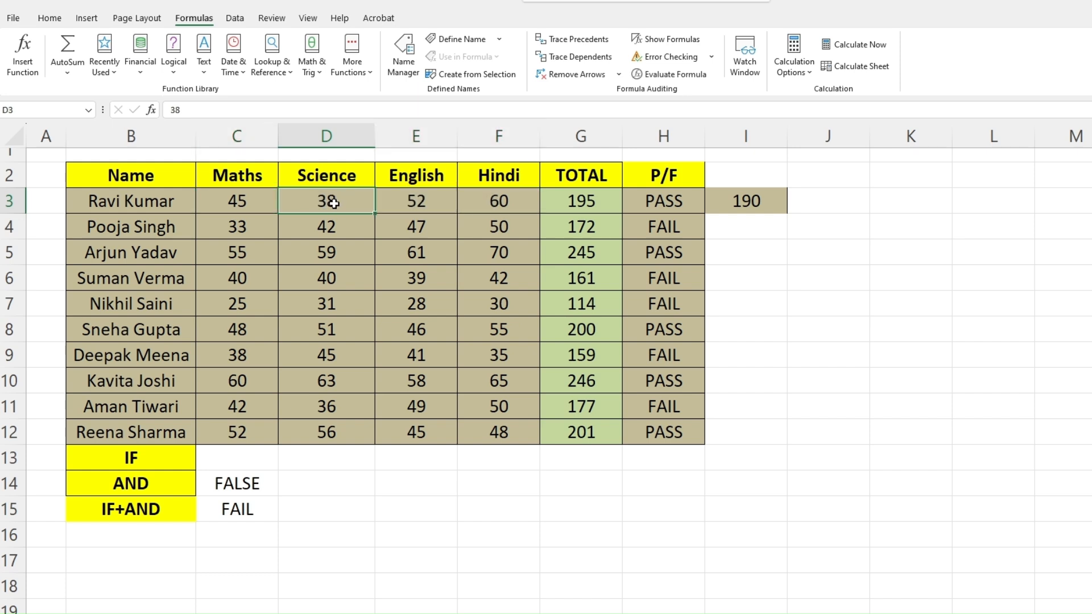
{"action": "left_click", "coordinate": [327, 458]}
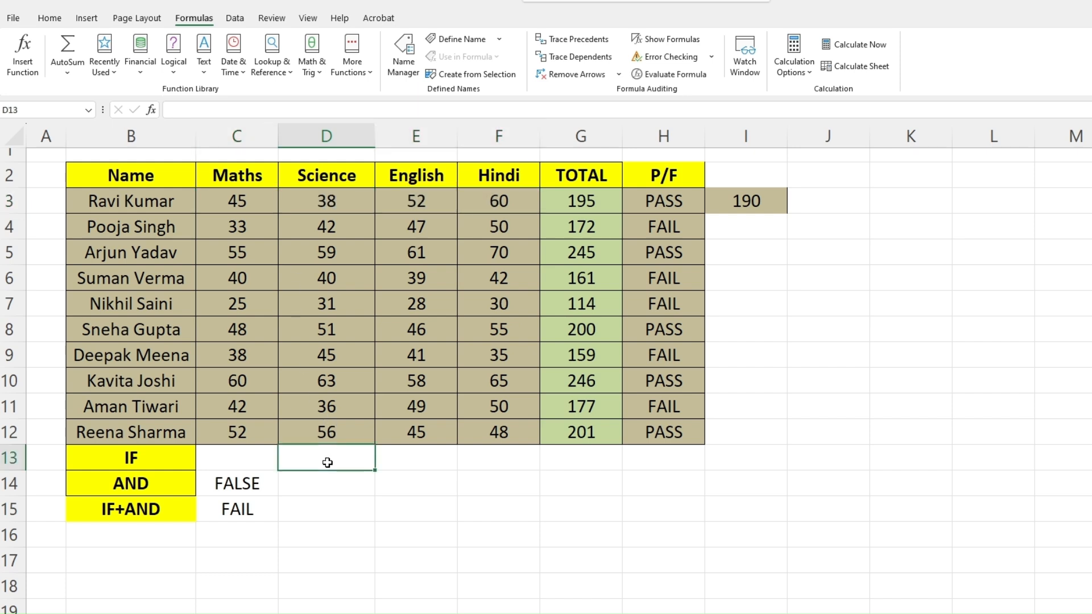
{"action": "left_click", "coordinate": [176, 73]}
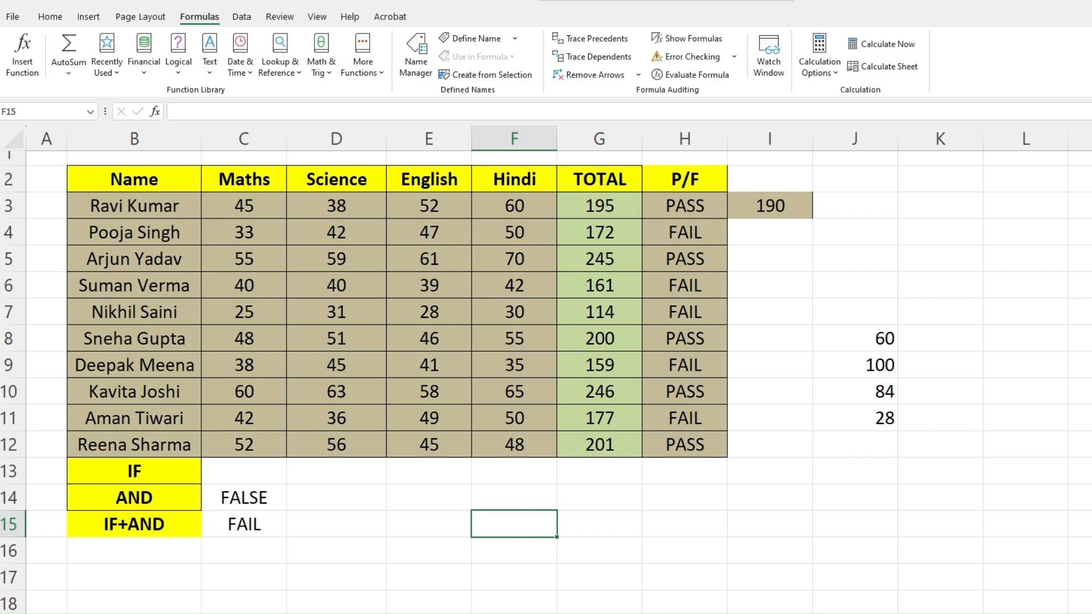
Go to the worksheet for text functions and look over its First Name, Last Name and FULL NAME columns
{"action": "key", "text": "ctrl+Page_Down"}
{"action": "left_click", "coordinate": [364, 245]}
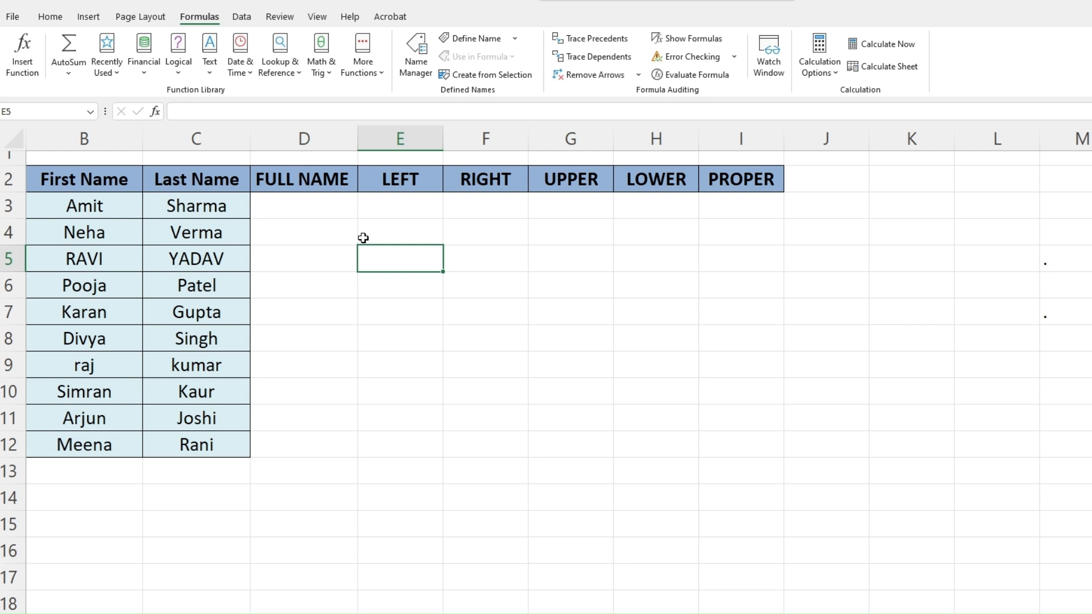
{"action": "left_click", "coordinate": [316, 228]}
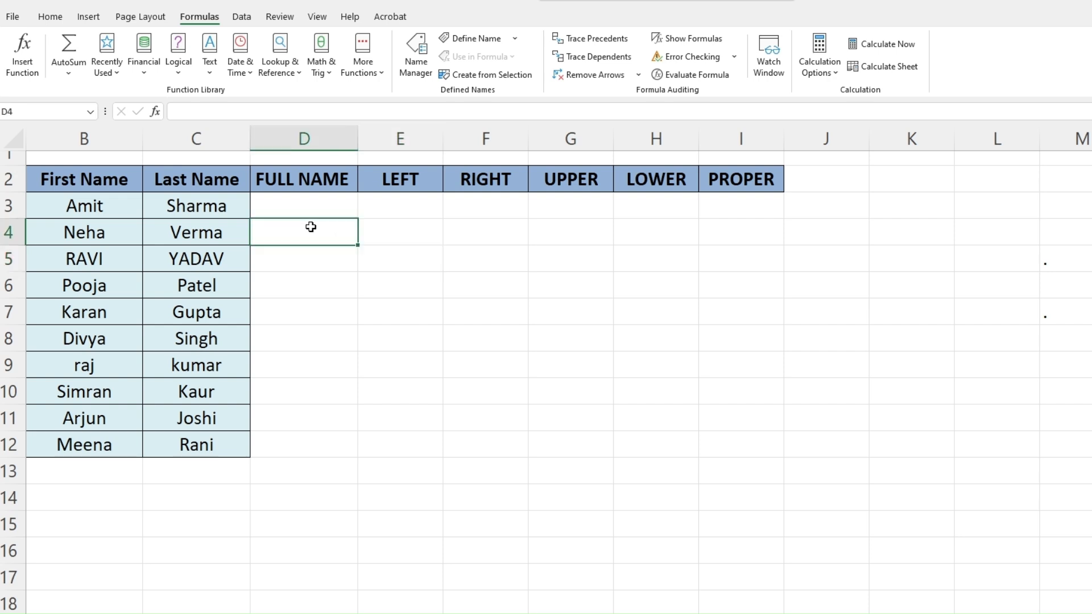
{"action": "left_click", "coordinate": [89, 206]}
{"action": "left_click_drag", "start_coordinate": [196, 206], "coordinate": [210, 444]}
{"action": "left_click", "coordinate": [304, 391]}
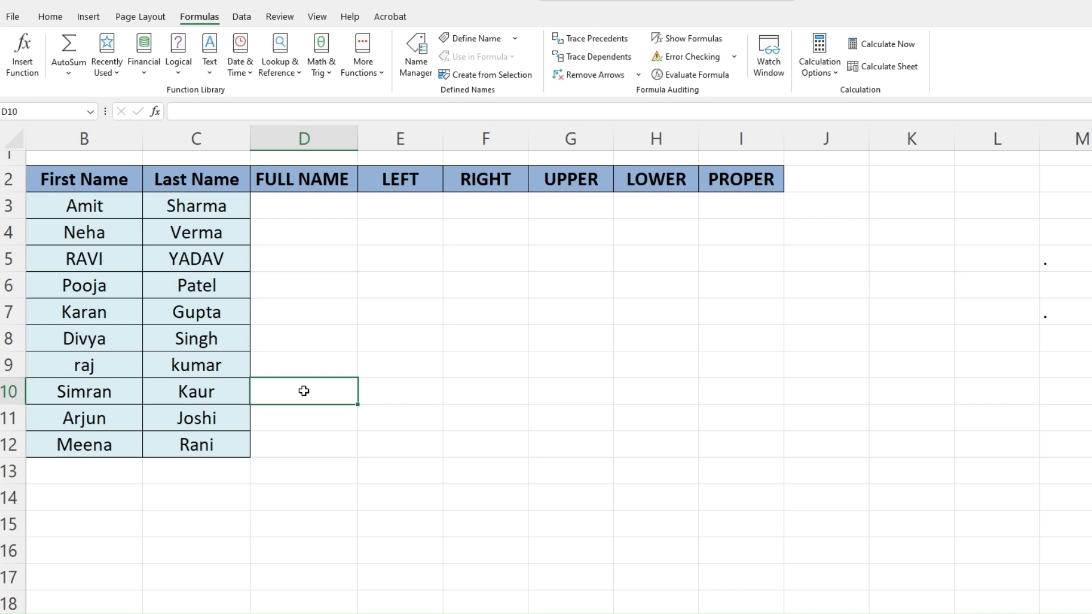
Insert the CONCAT text function in D3 under FULL NAME, with B3 as Text1 and C3 as Text2
{"action": "left_click", "coordinate": [286, 208]}
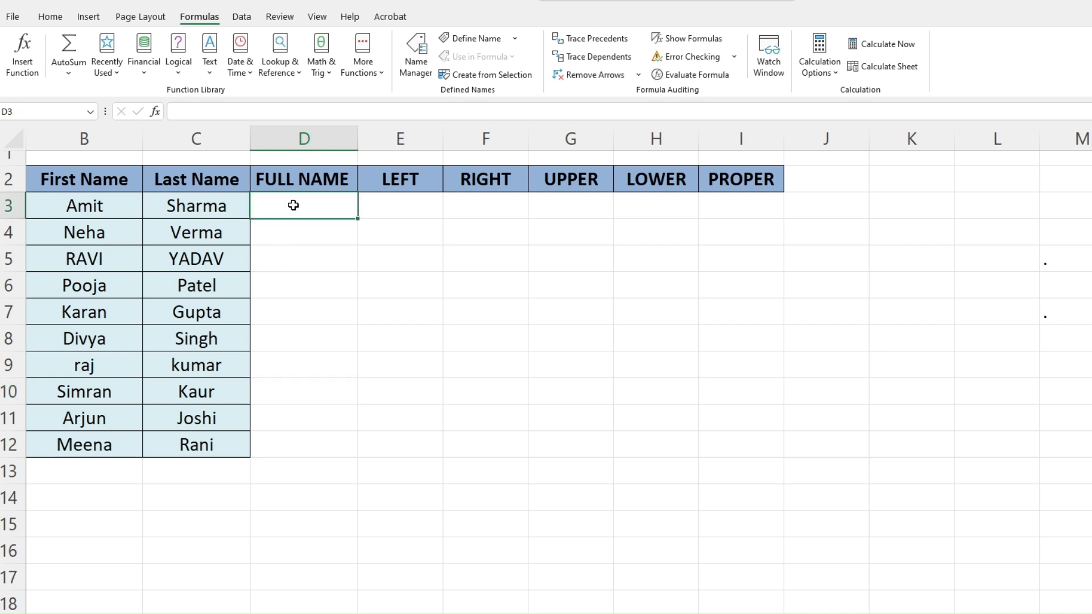
{"action": "left_click", "coordinate": [209, 73]}
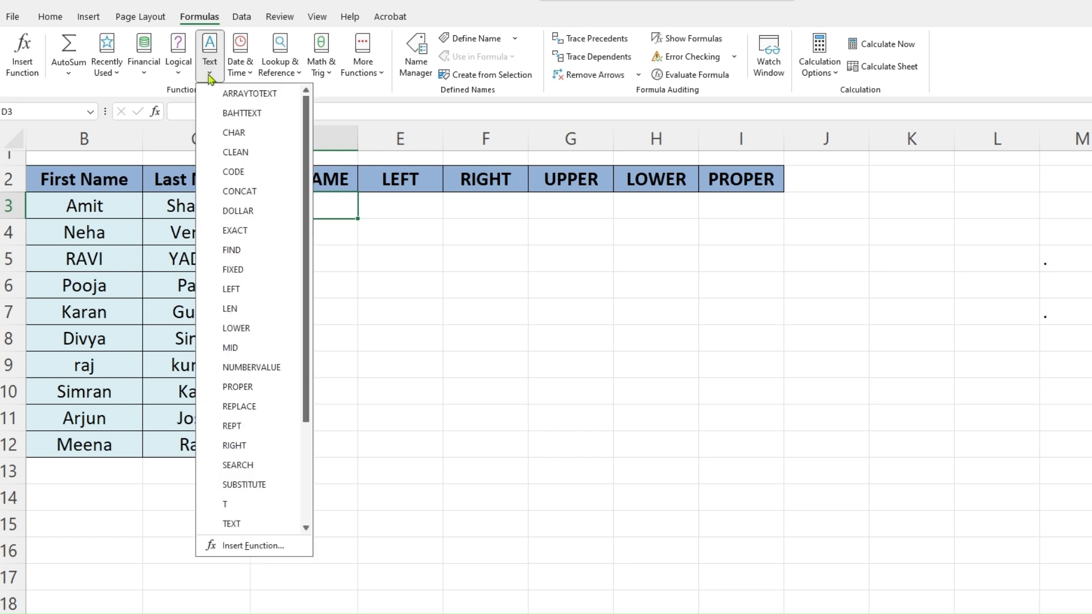
{"action": "left_click", "coordinate": [241, 191]}
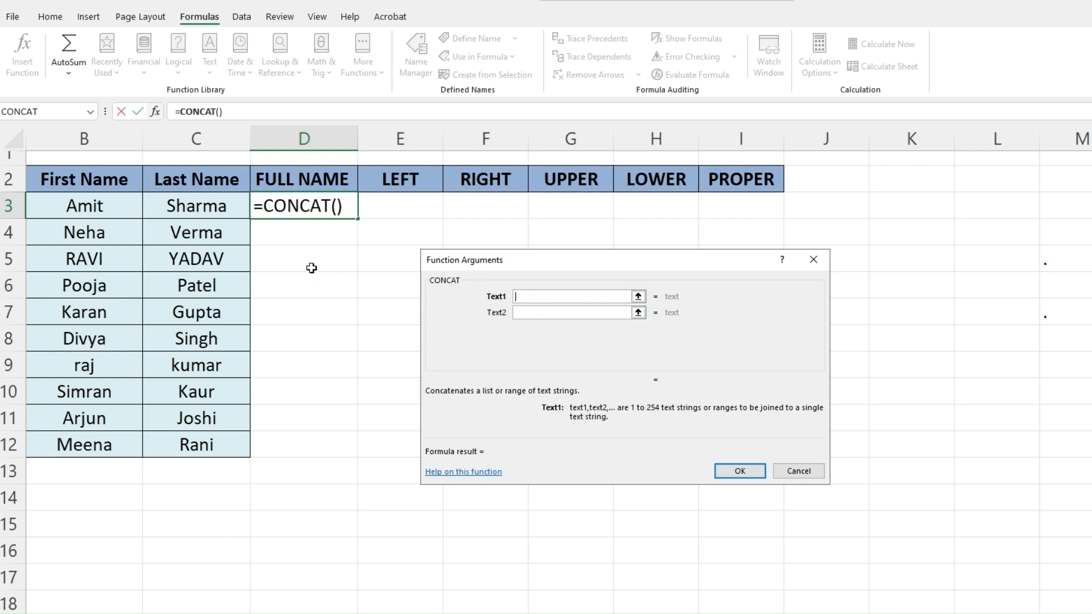
{"action": "left_click", "coordinate": [89, 204]}
{"action": "left_click", "coordinate": [548, 312]}
{"action": "left_click", "coordinate": [204, 214]}
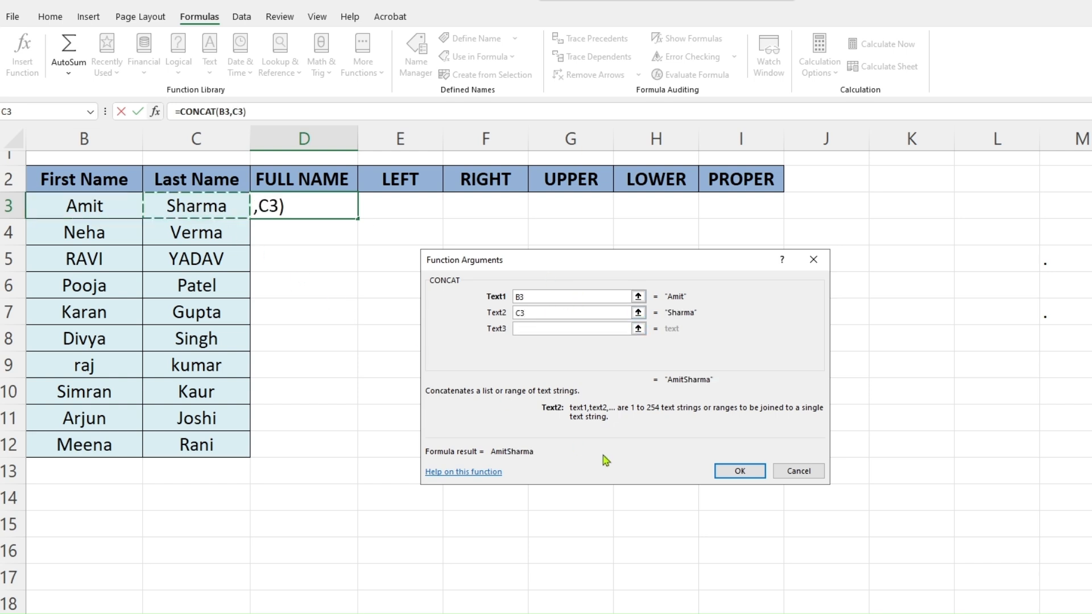
{"action": "left_click", "coordinate": [739, 471]}
Copy the CONCAT formula from D3 down the FULL NAME column through D12
{"action": "left_click", "coordinate": [308, 239]}
{"action": "left_click", "coordinate": [299, 206]}
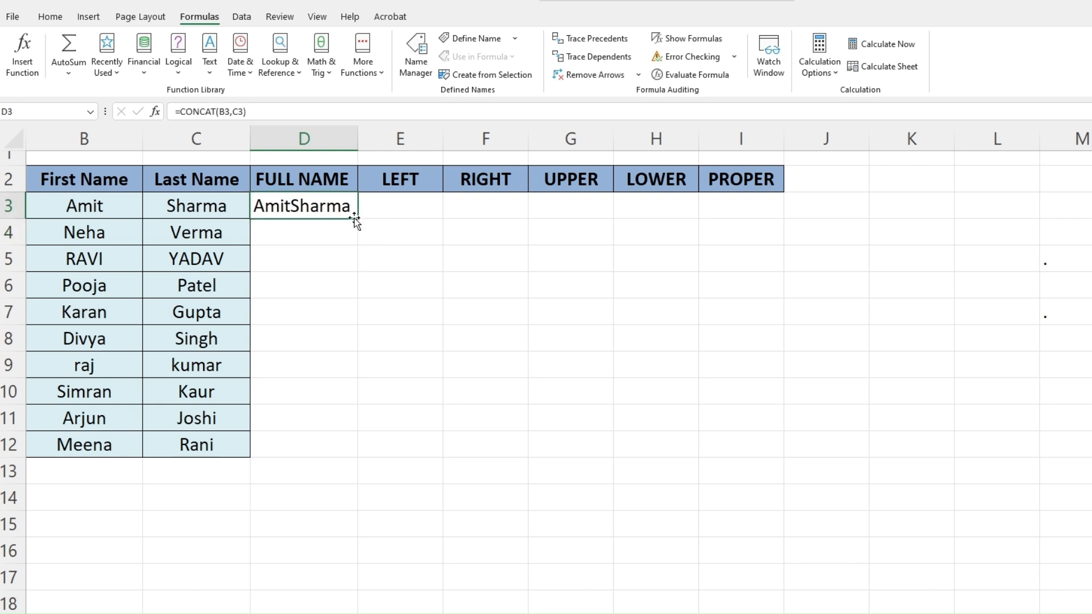
{"action": "left_click_drag", "start_coordinate": [358, 220], "coordinate": [359, 457]}
{"action": "left_click", "coordinate": [283, 300]}
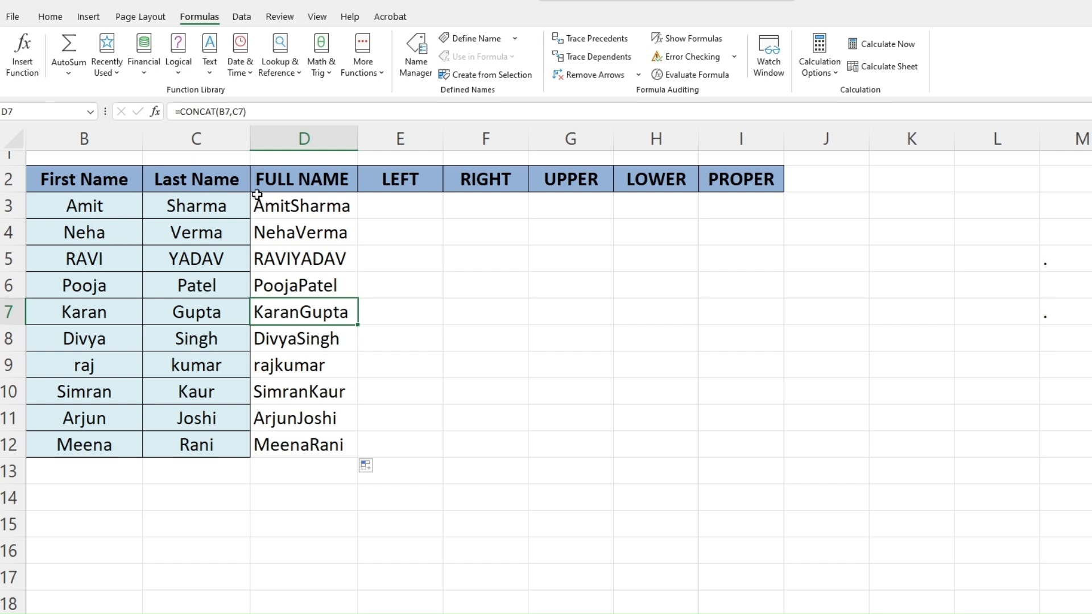
Examine the list of available text functions and the column headings from LEFT to PROPER
{"action": "left_click", "coordinate": [209, 57]}
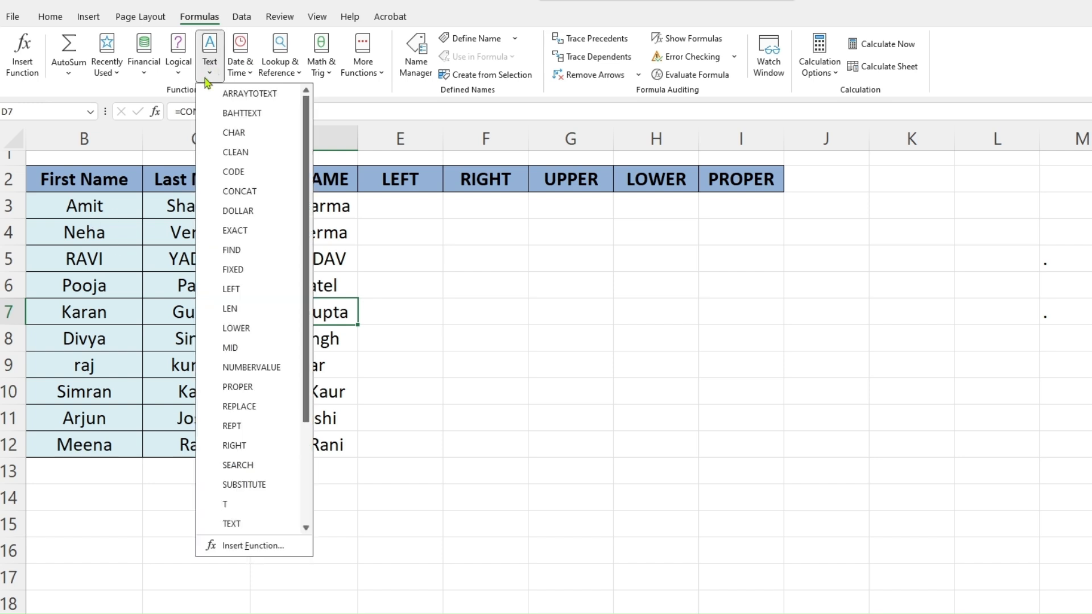
{"action": "scroll", "coordinate": [237, 197], "scroll_direction": "down", "scroll_amount": 3}
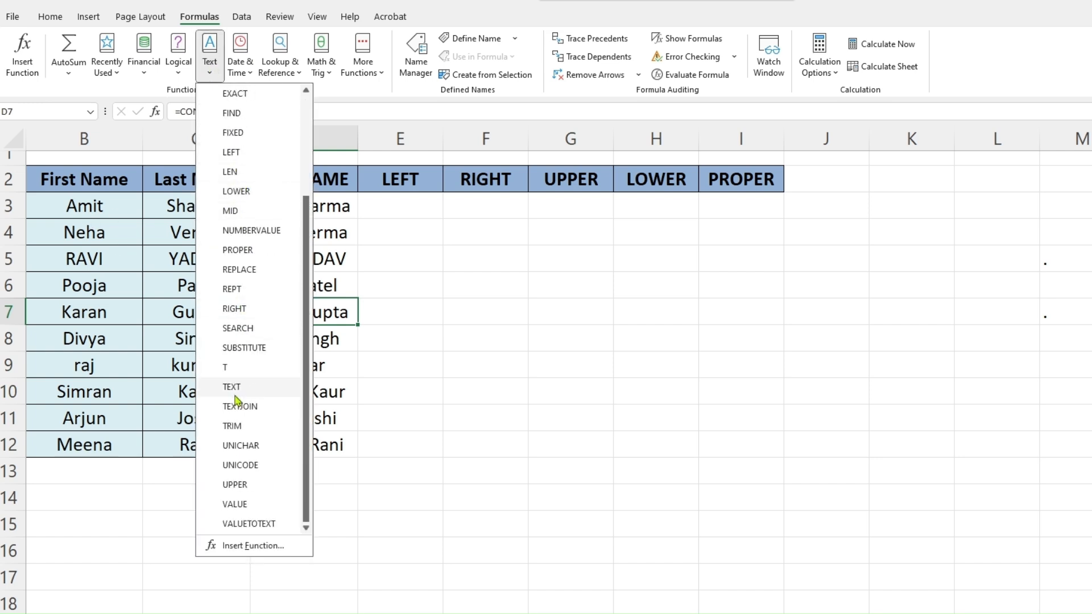
{"action": "scroll", "coordinate": [246, 307], "scroll_direction": "up", "scroll_amount": 3}
{"action": "scroll", "coordinate": [244, 313], "scroll_direction": "down", "scroll_amount": 3}
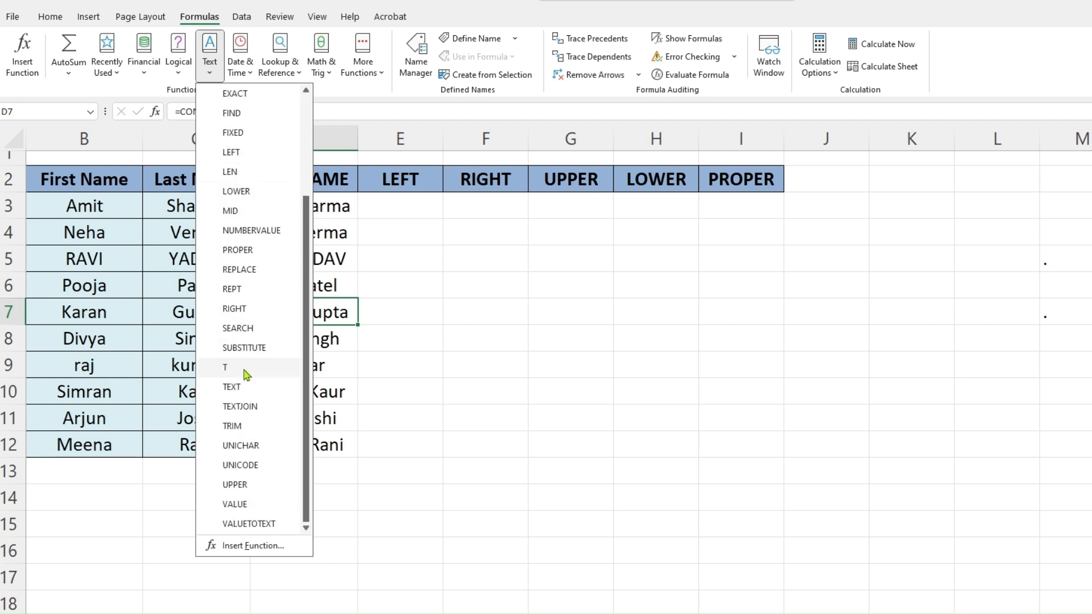
{"action": "left_click", "coordinate": [419, 230]}
{"action": "left_click_drag", "start_coordinate": [398, 179], "coordinate": [707, 188]}
{"action": "left_click", "coordinate": [400, 187]}
Enter a LEFT formula in E3 that extracts the first 2 characters of the first name in B3
{"action": "left_click", "coordinate": [401, 207]}
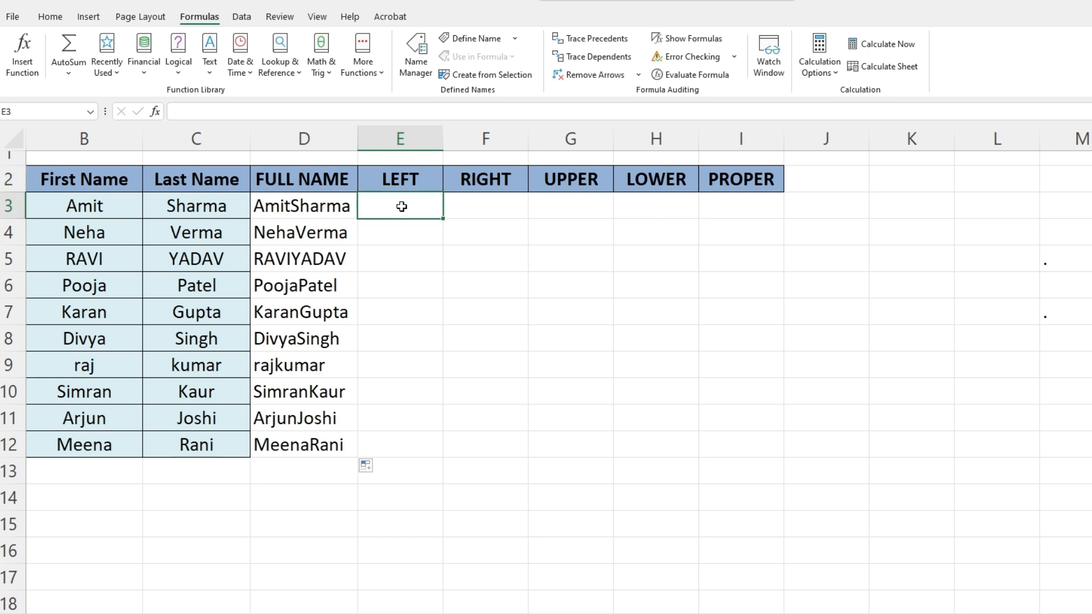
{"action": "type", "text": "="}
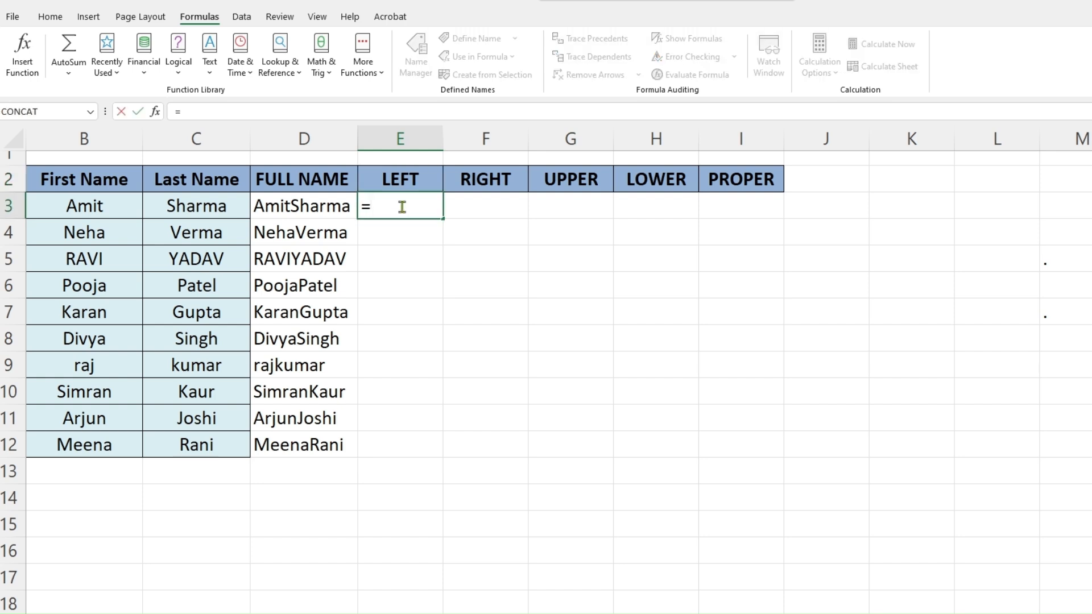
{"action": "type", "text": "LEFT"}
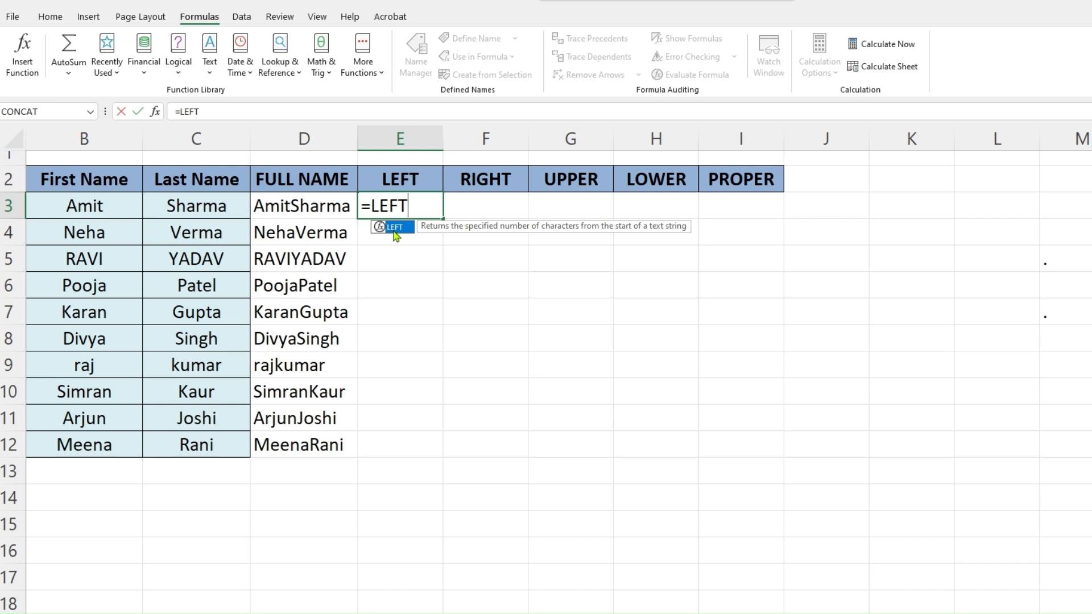
{"action": "double_click", "coordinate": [394, 228]}
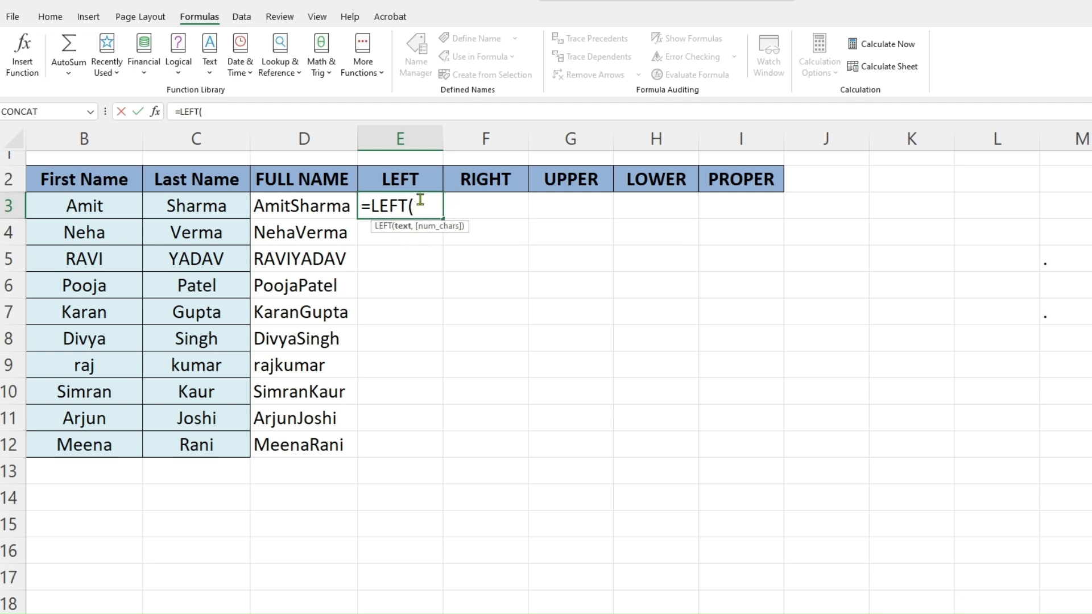
{"action": "left_click", "coordinate": [75, 208]}
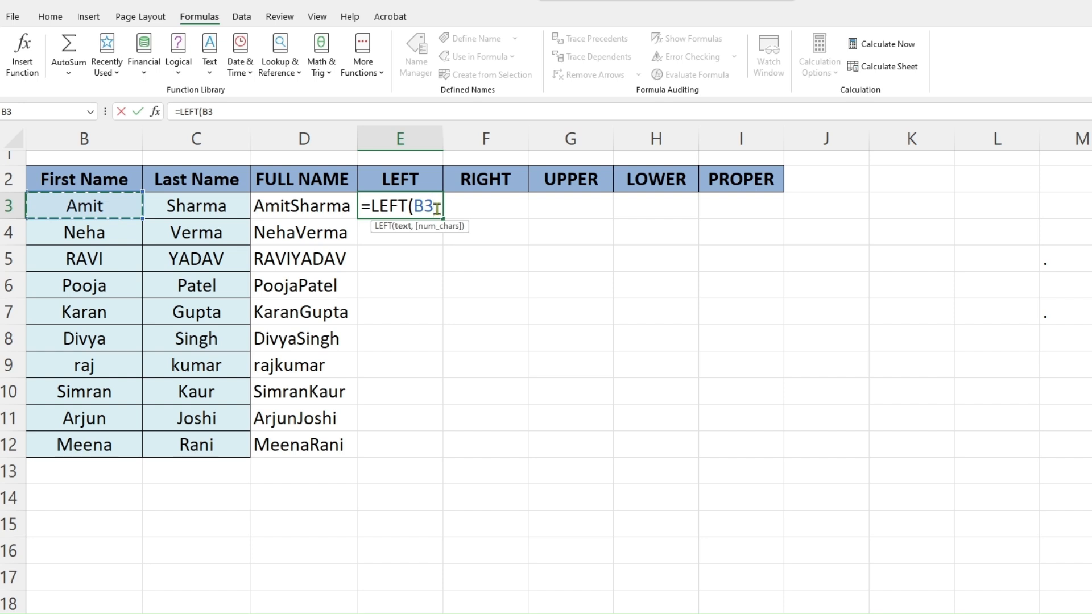
{"action": "type", "text": ",2"}
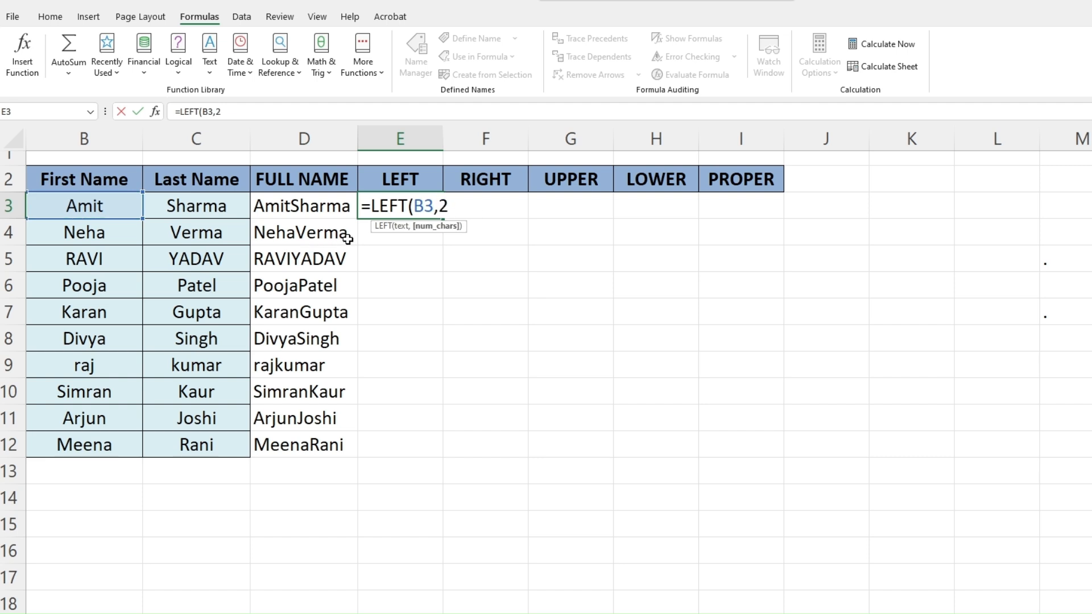
{"action": "type", "text": ")"}
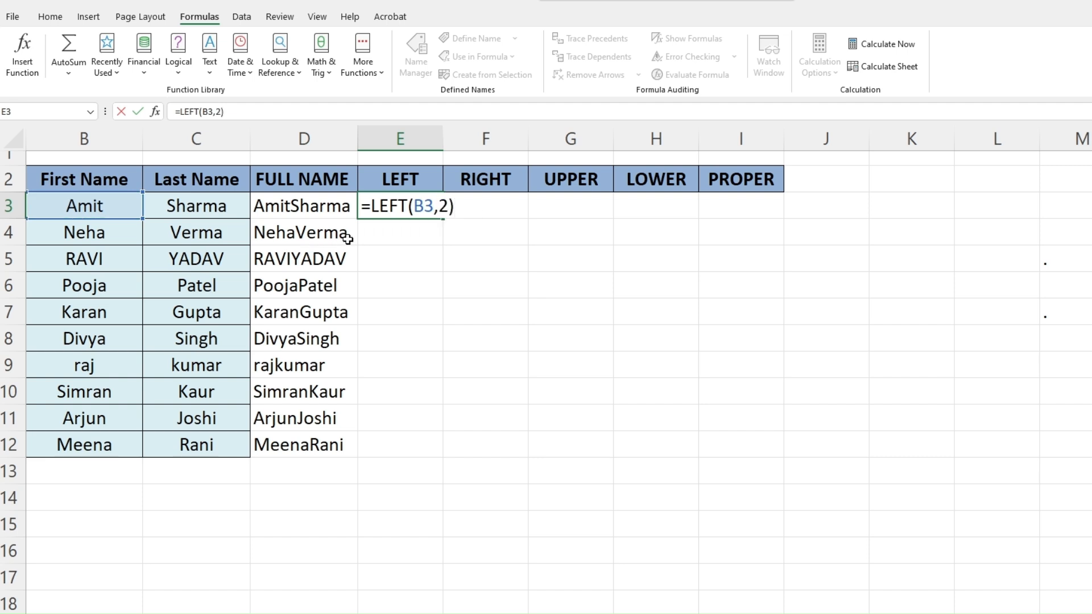
{"action": "key", "text": "Return"}
Change the number of characters in E3's LEFT formula to 3
{"action": "left_click", "coordinate": [398, 208]}
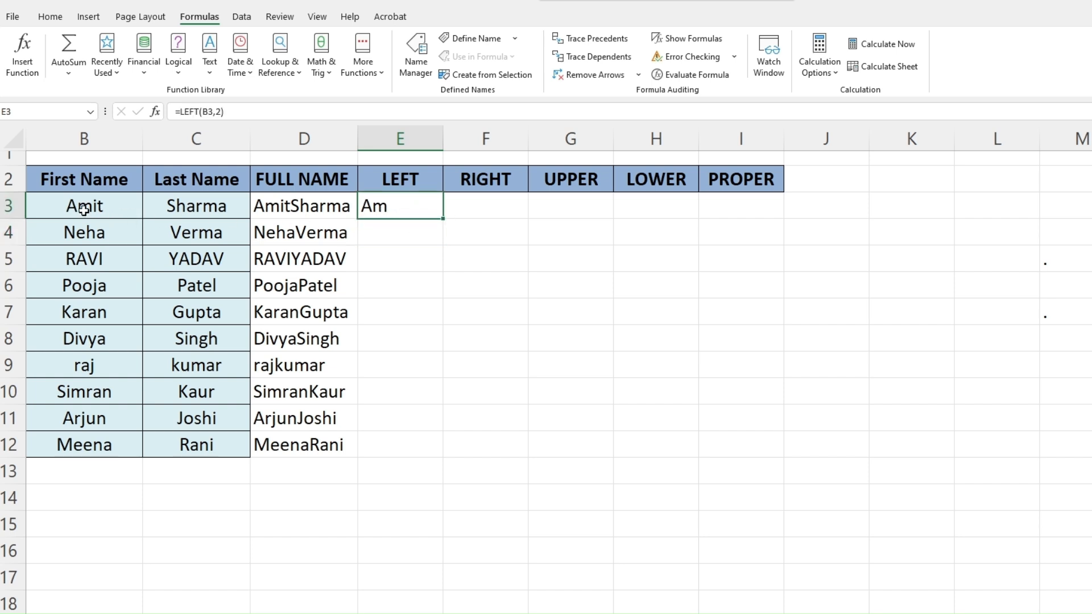
{"action": "key", "text": "F2"}
{"action": "key", "text": "Left"}
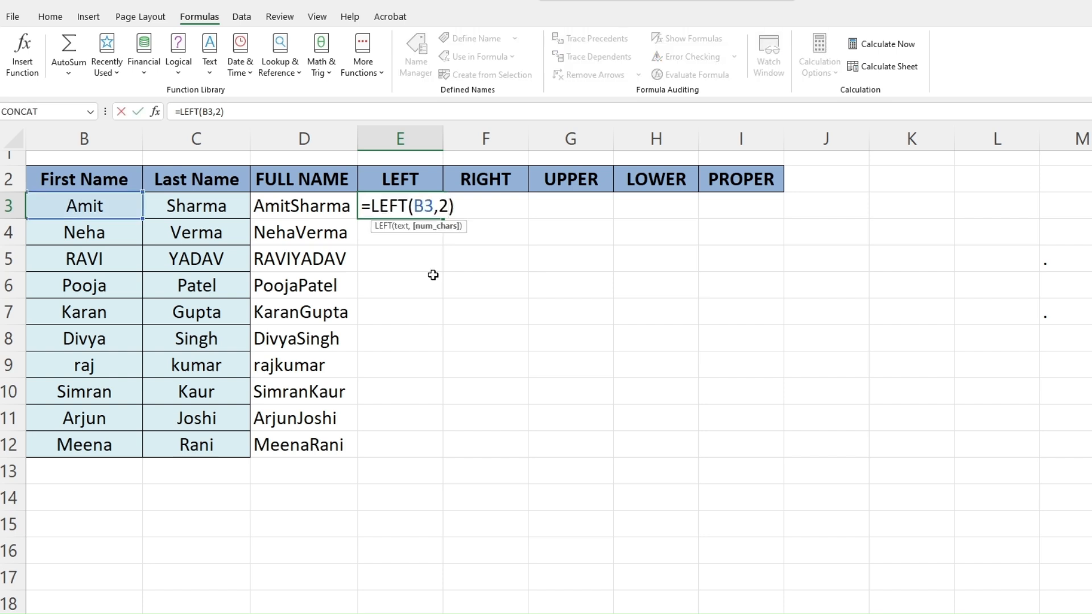
{"action": "key", "text": "BackSpace"}
{"action": "type", "text": "3"}
{"action": "left_click", "coordinate": [497, 255]}
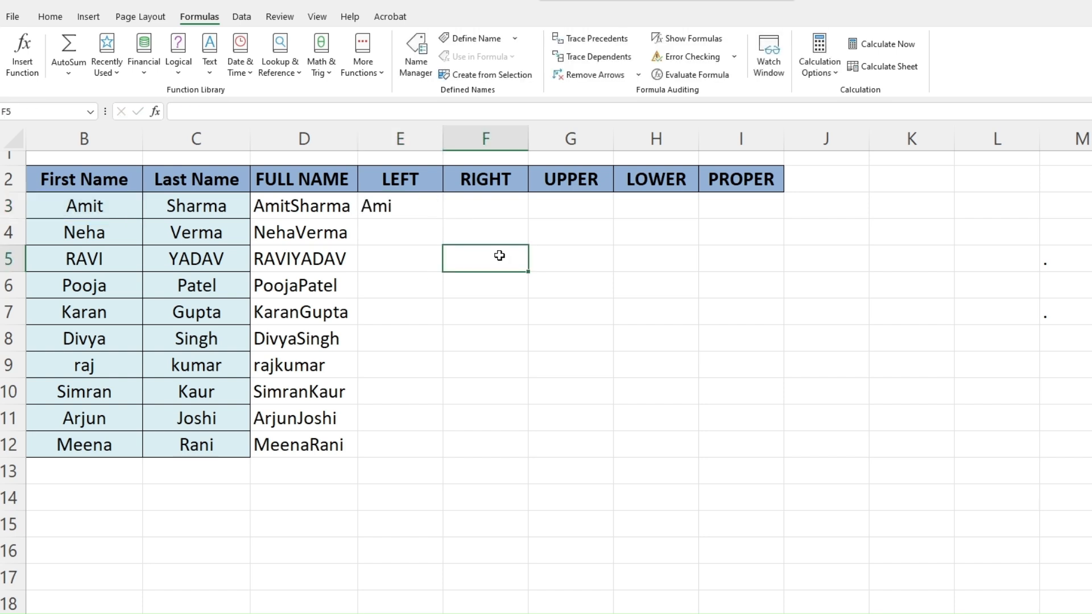
{"action": "left_click", "coordinate": [403, 210]}
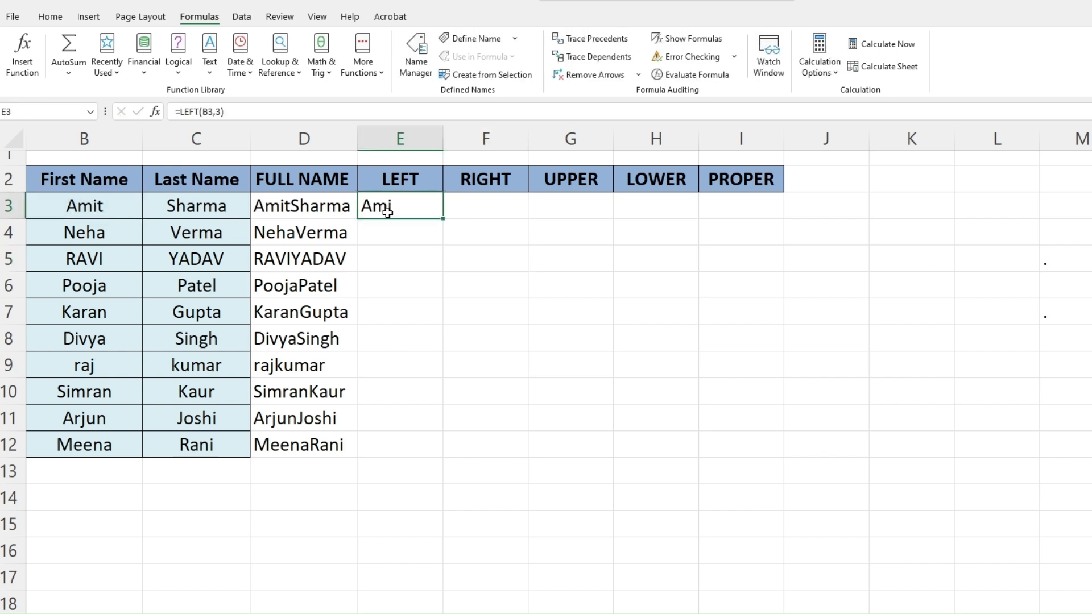
Enter a RIGHT formula in F3 that extracts the last 4 characters of the last name in C3
{"action": "left_click", "coordinate": [489, 210]}
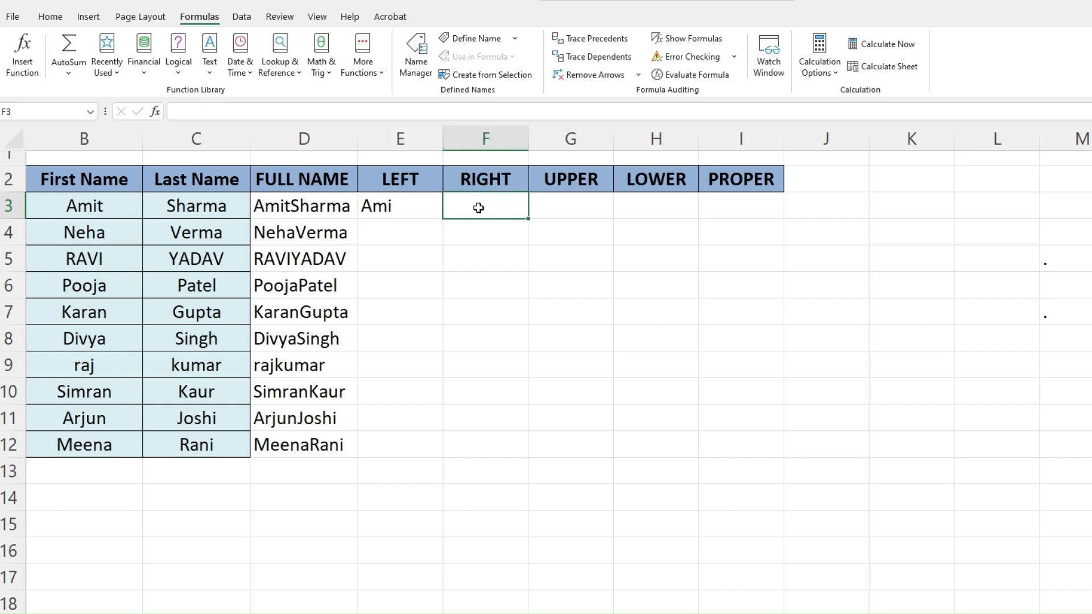
{"action": "type", "text": "=RIG"}
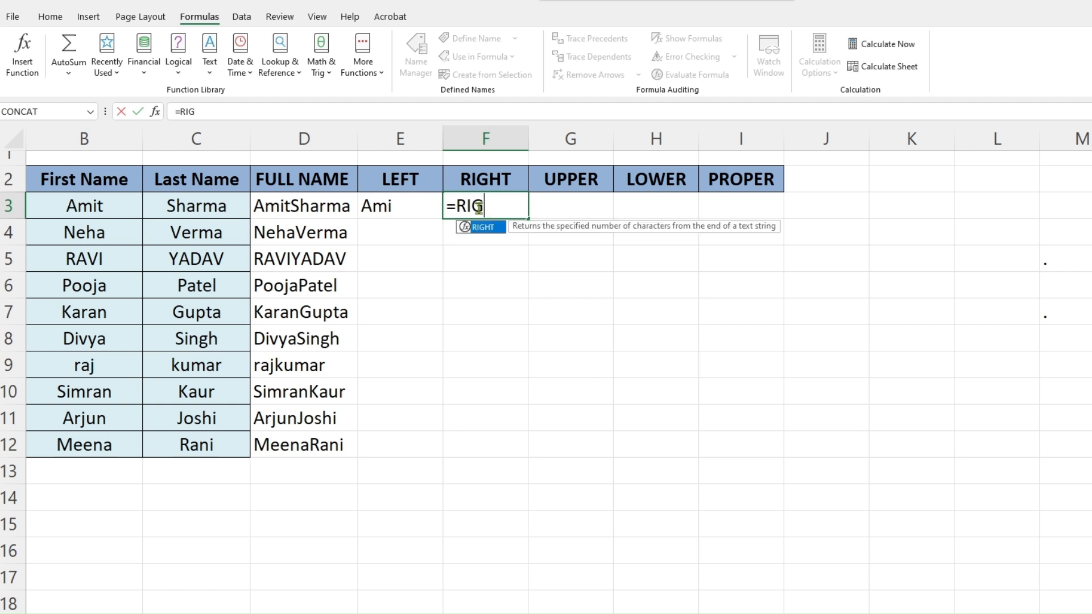
{"action": "key", "text": "Tab"}
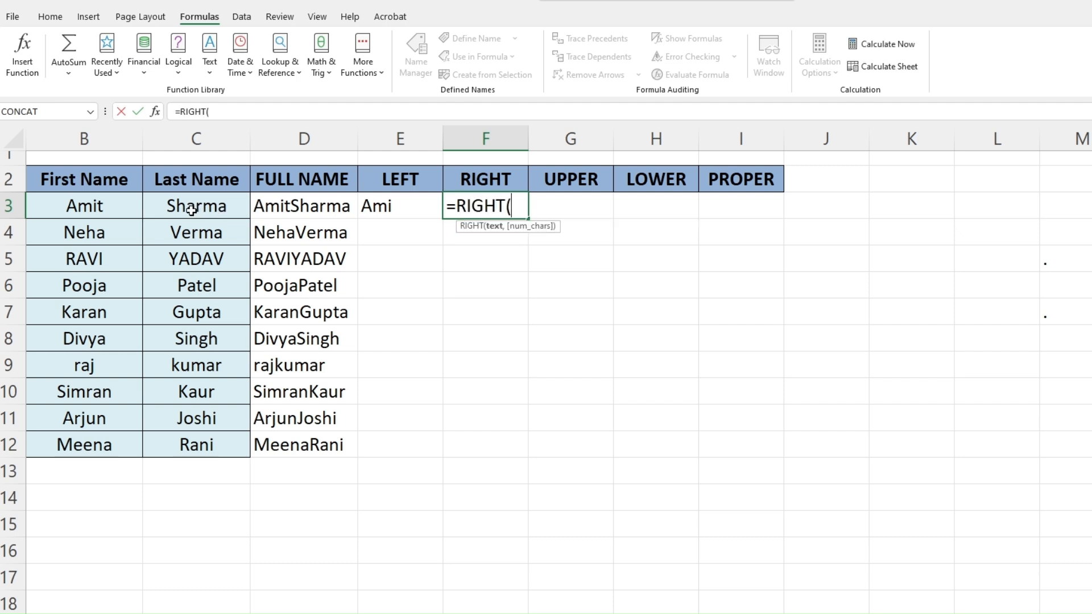
{"action": "left_click", "coordinate": [191, 210]}
{"action": "key", "text": "BackSpace"}
{"action": "key", "text": "BackSpace"}
{"action": "left_click", "coordinate": [196, 210]}
{"action": "type", "text": ","}
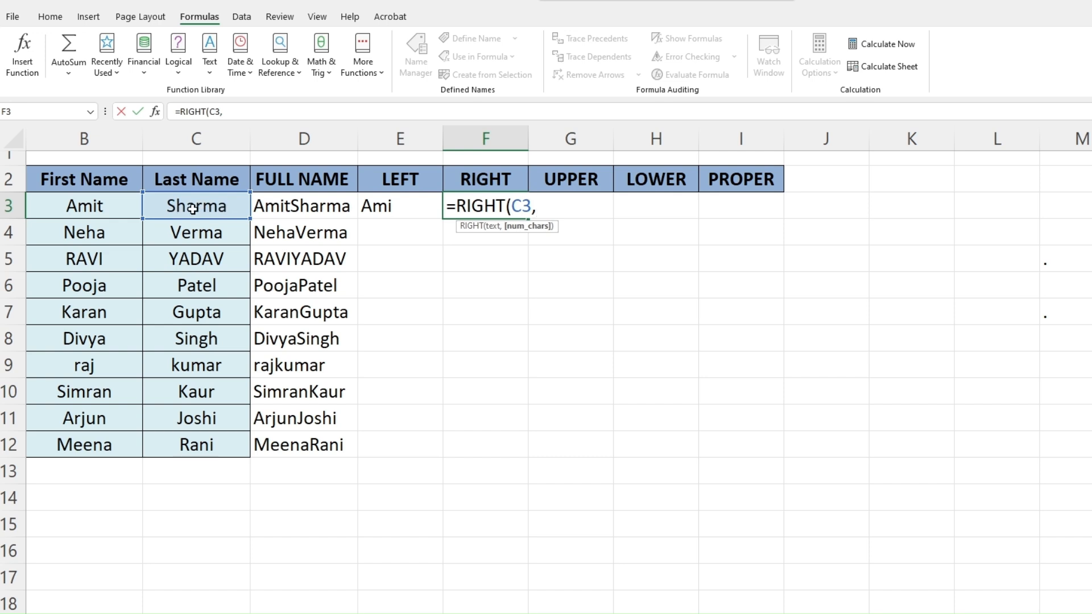
{"action": "type", "text": "4)"}
{"action": "key", "text": "Return"}
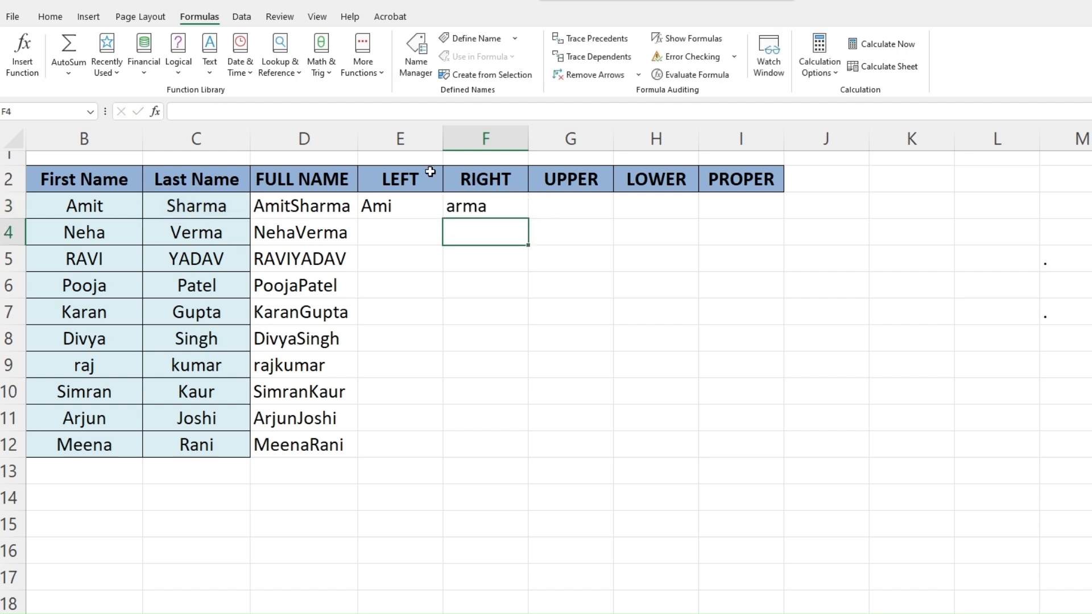
{"action": "key", "text": "Up"}
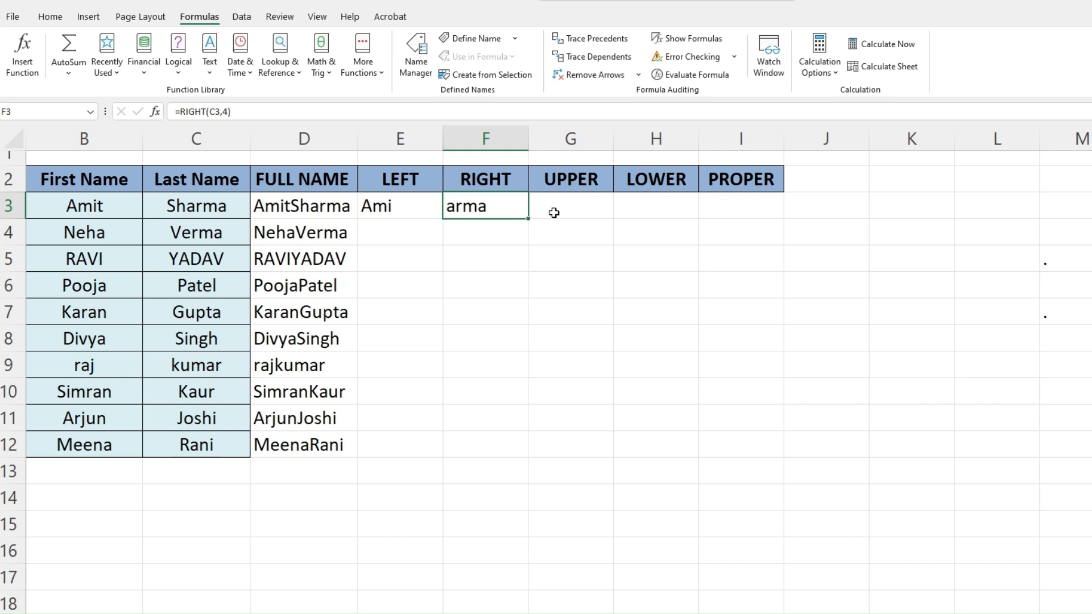
Enter an UPPER formula in G3 that converts the first name in B9 to uppercase
{"action": "left_click", "coordinate": [580, 208]}
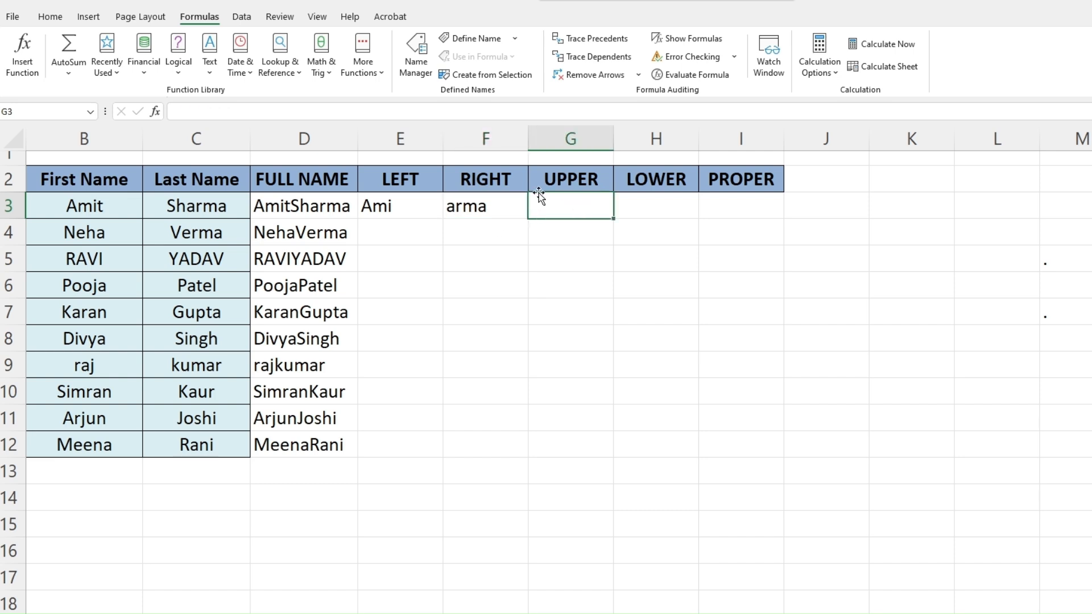
{"action": "type", "text": "=UP"}
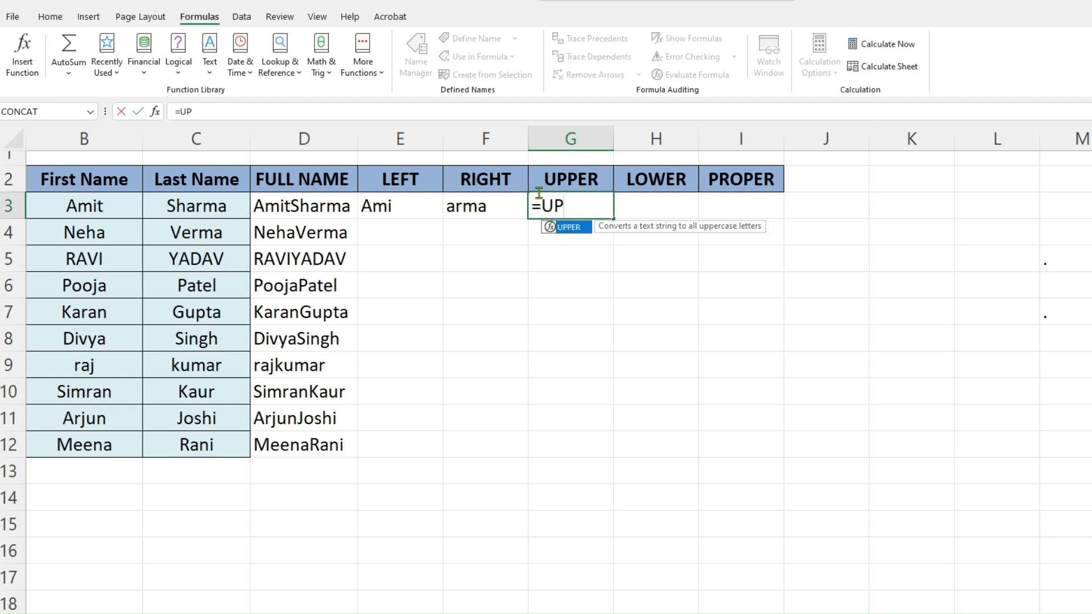
{"action": "key", "text": "Tab"}
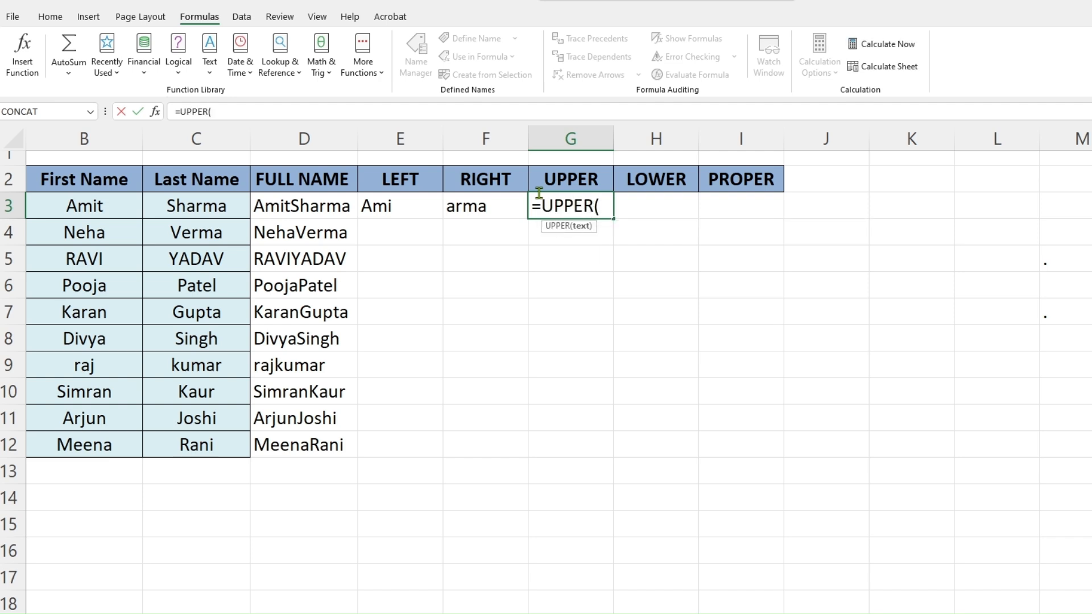
{"action": "left_click", "coordinate": [81, 367]}
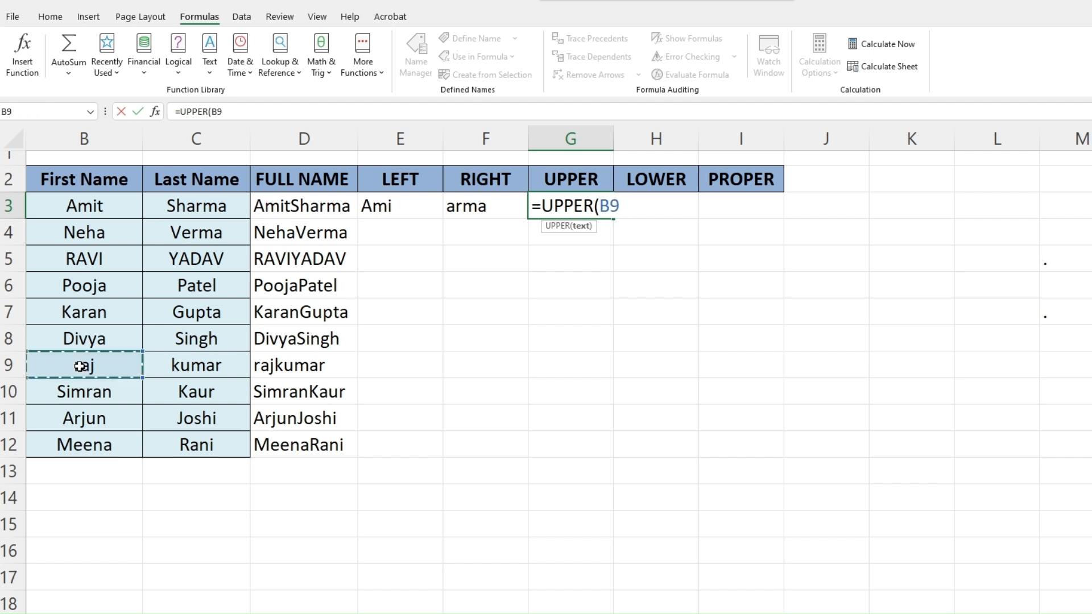
{"action": "type", "text": ")"}
{"action": "key", "text": "Return"}
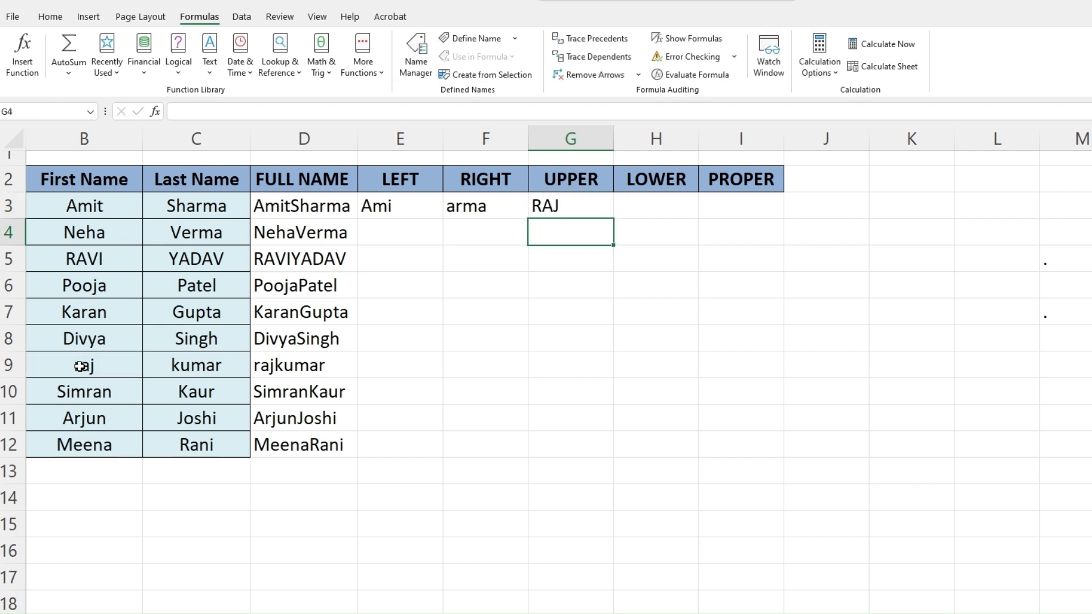
{"action": "left_click", "coordinate": [569, 208]}
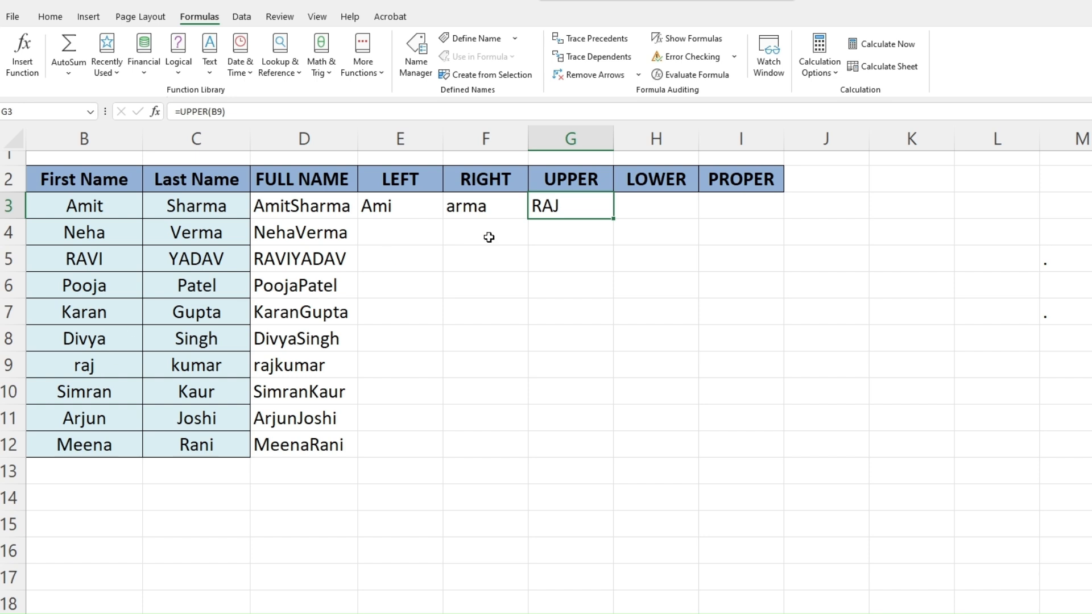
Enter a LOWER formula in H3 that converts the first name in B5 to lowercase
{"action": "left_click", "coordinate": [650, 208]}
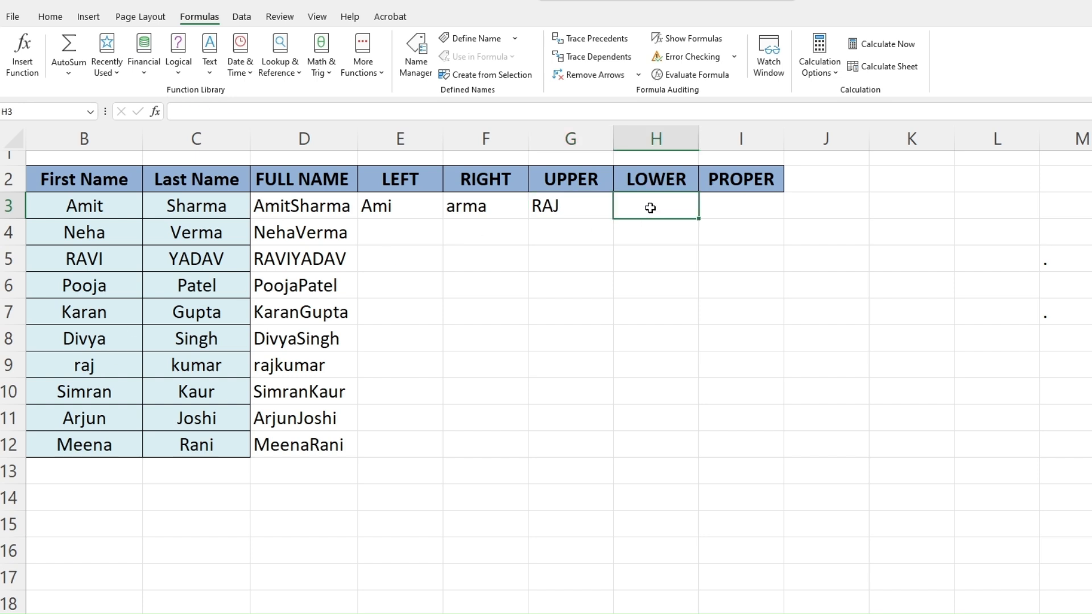
{"action": "type", "text": "="}
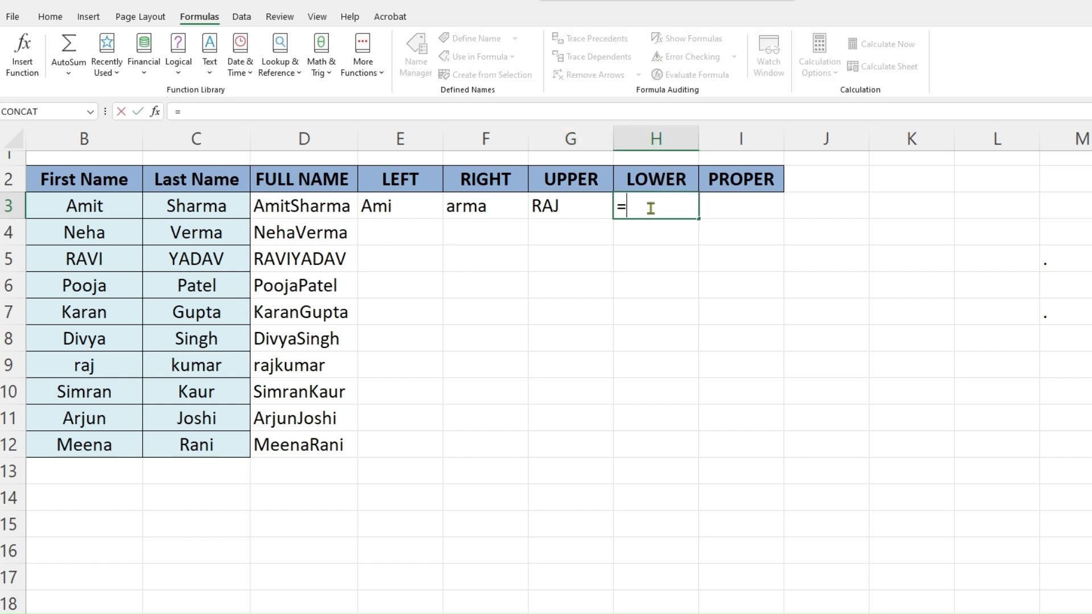
{"action": "type", "text": "LOWER("}
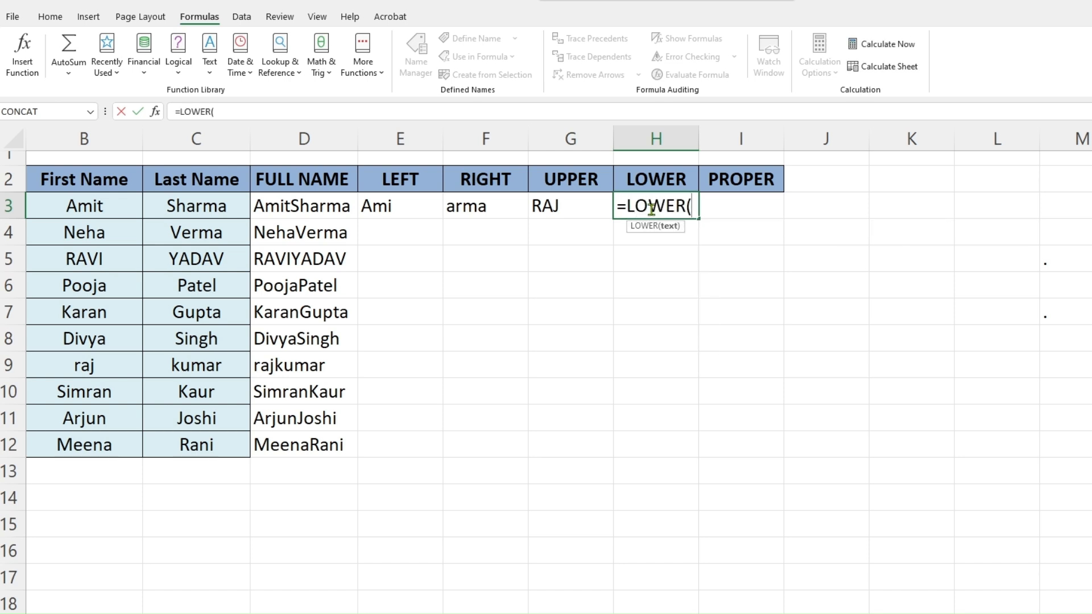
{"action": "left_click", "coordinate": [77, 259]}
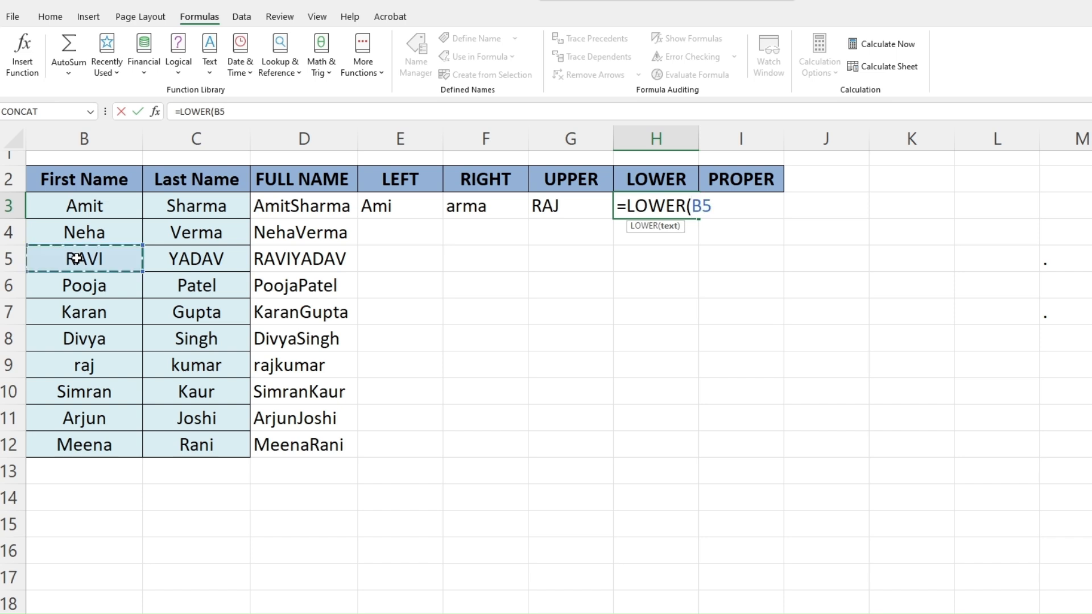
{"action": "type", "text": ")"}
{"action": "key", "text": "Return"}
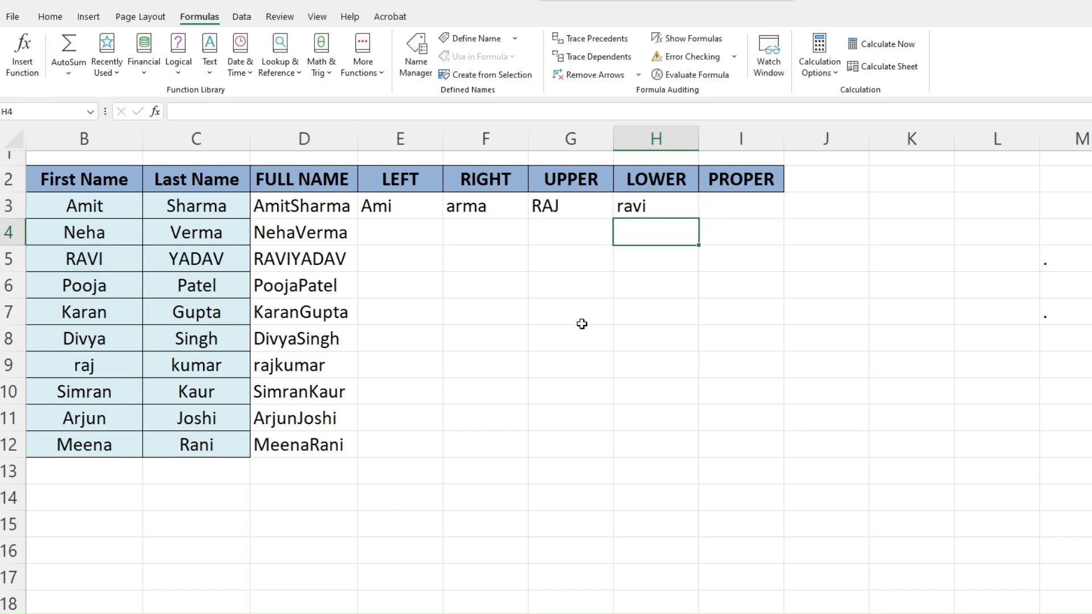
{"action": "left_click", "coordinate": [656, 207]}
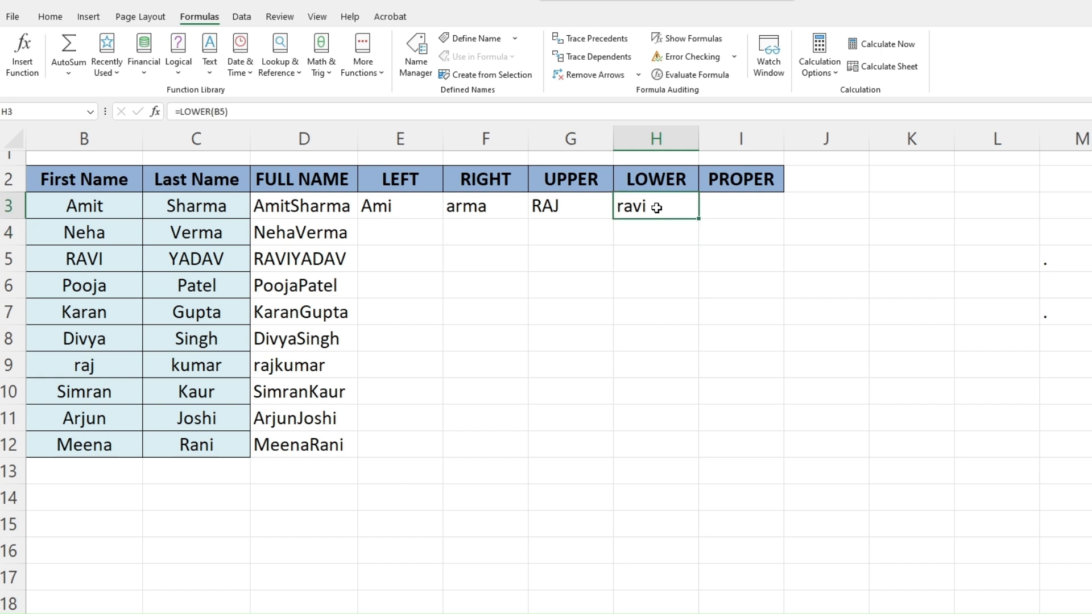
Enter a PROPER formula in I3 that capitalizes the first letter of the name in H3
{"action": "left_click", "coordinate": [736, 181]}
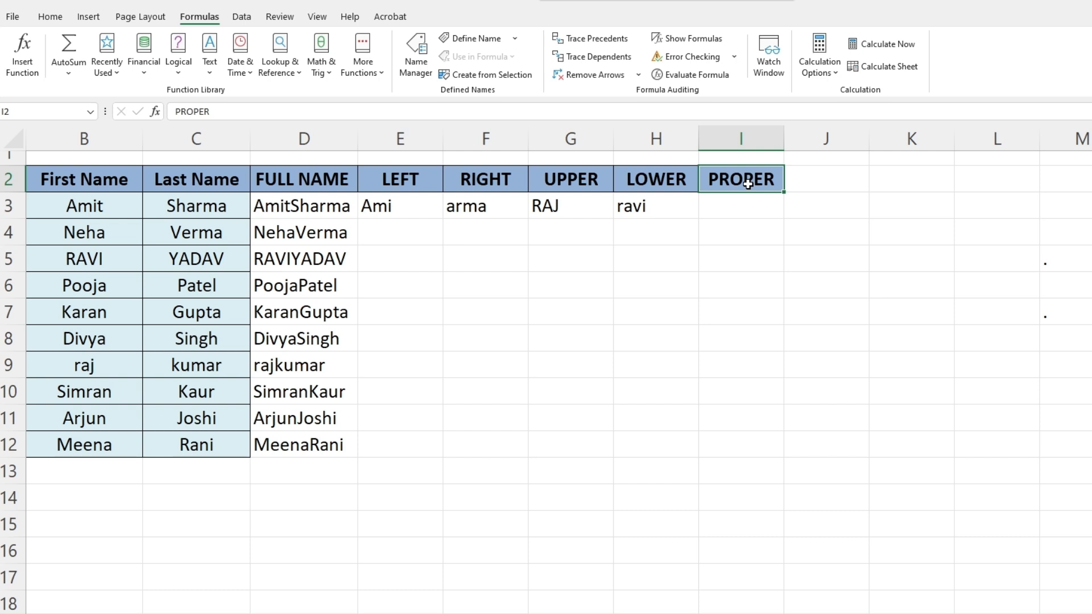
{"action": "left_click", "coordinate": [740, 209]}
{"action": "type", "text": "="}
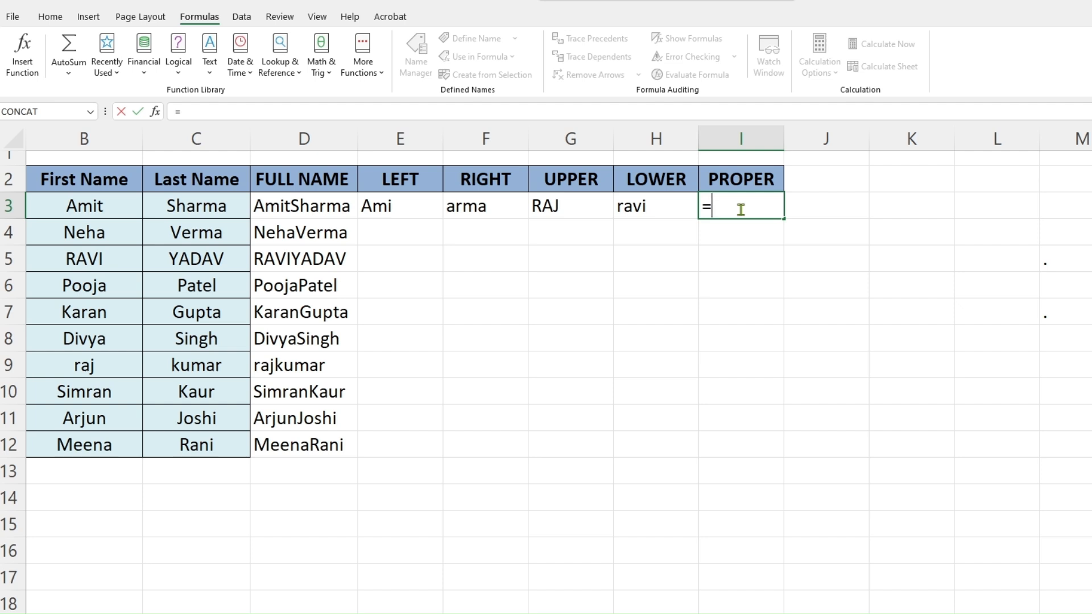
{"action": "type", "text": "PROPER("}
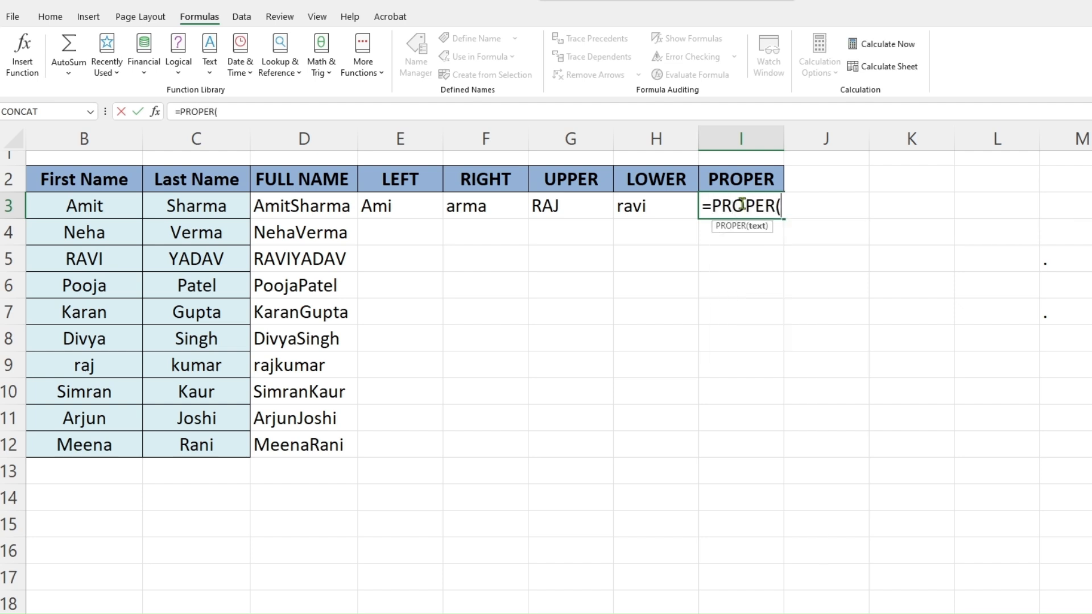
{"action": "left_click", "coordinate": [627, 211]}
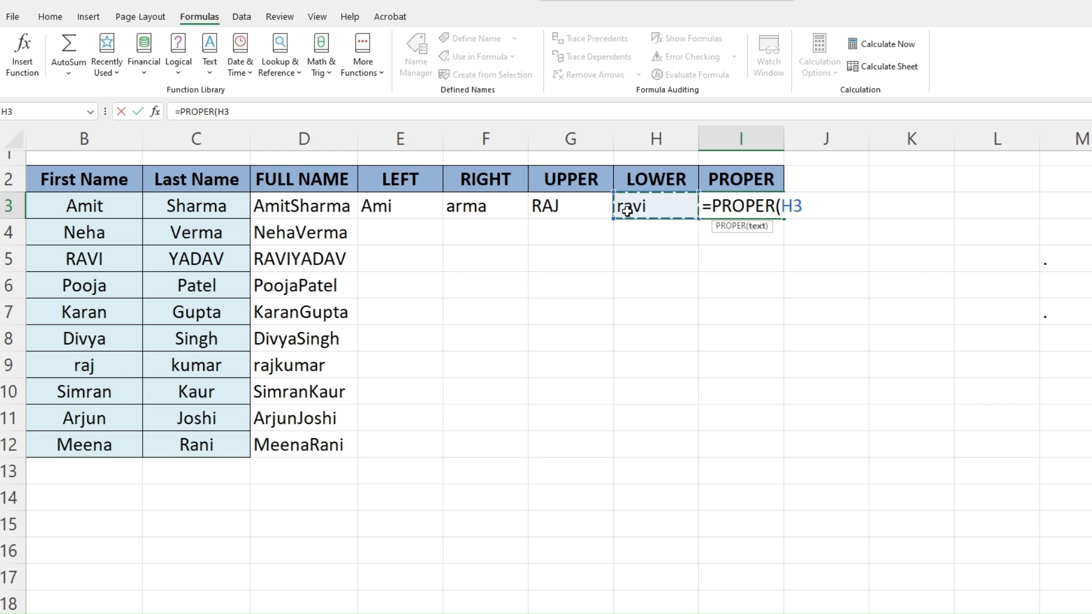
{"action": "type", "text": ")"}
{"action": "key", "text": "Return"}
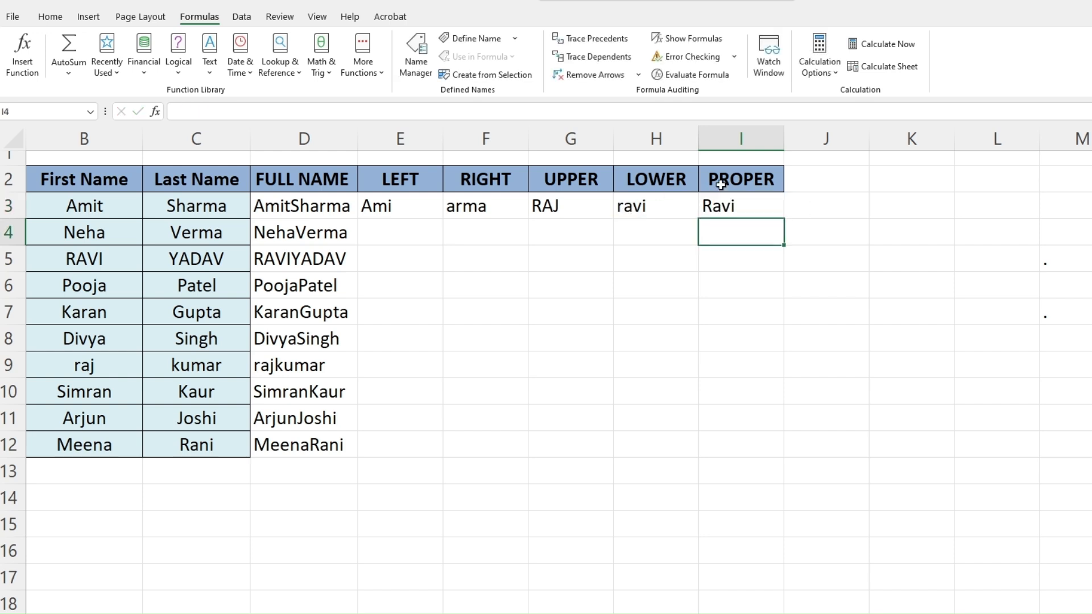
{"action": "left_click", "coordinate": [712, 209]}
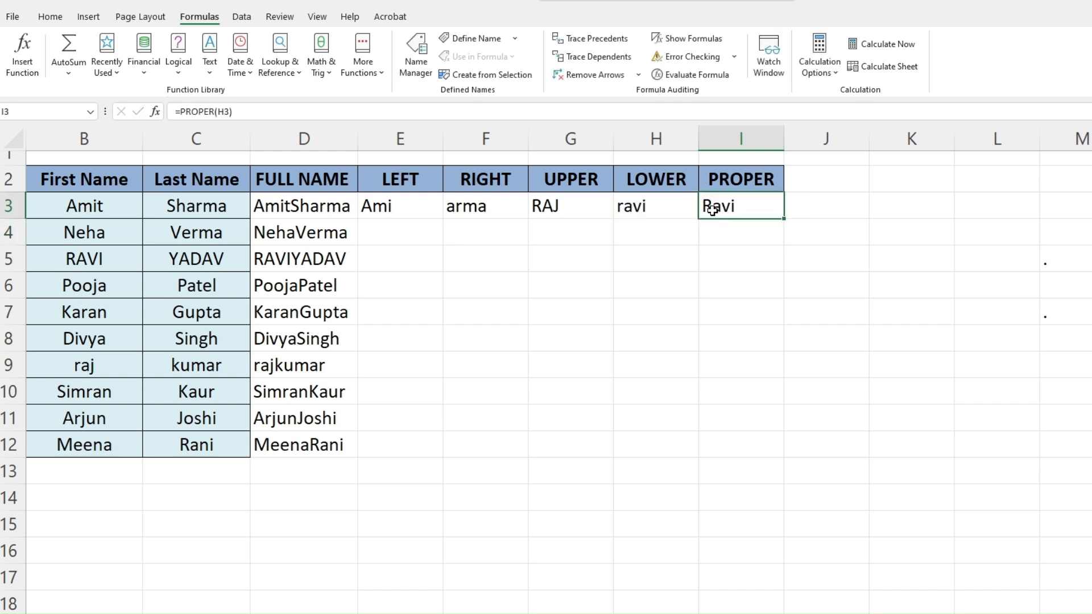
Browse the Lookup & Reference function list, including VLOOKUP and XLOOKUP
{"action": "left_click", "coordinate": [209, 60]}
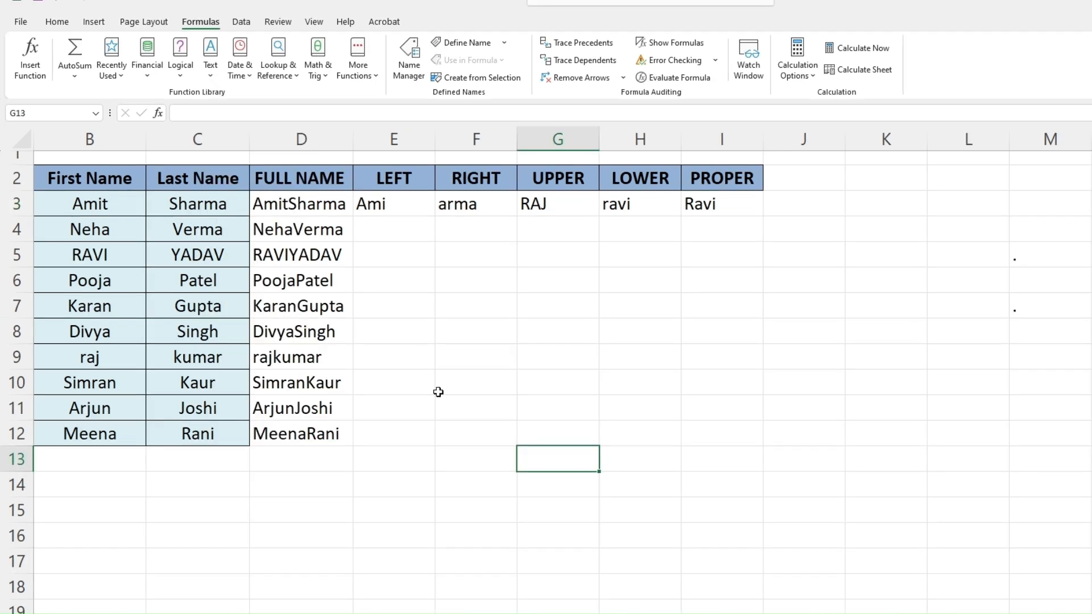
{"action": "left_click", "coordinate": [438, 389]}
{"action": "key", "text": "Up"}
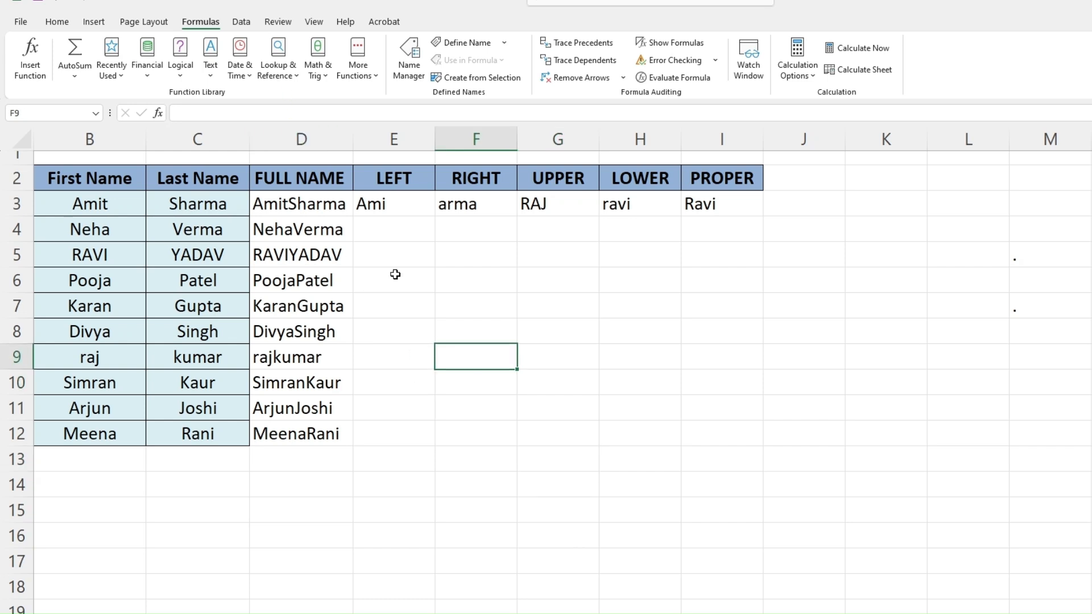
{"action": "left_click", "coordinate": [277, 69]}
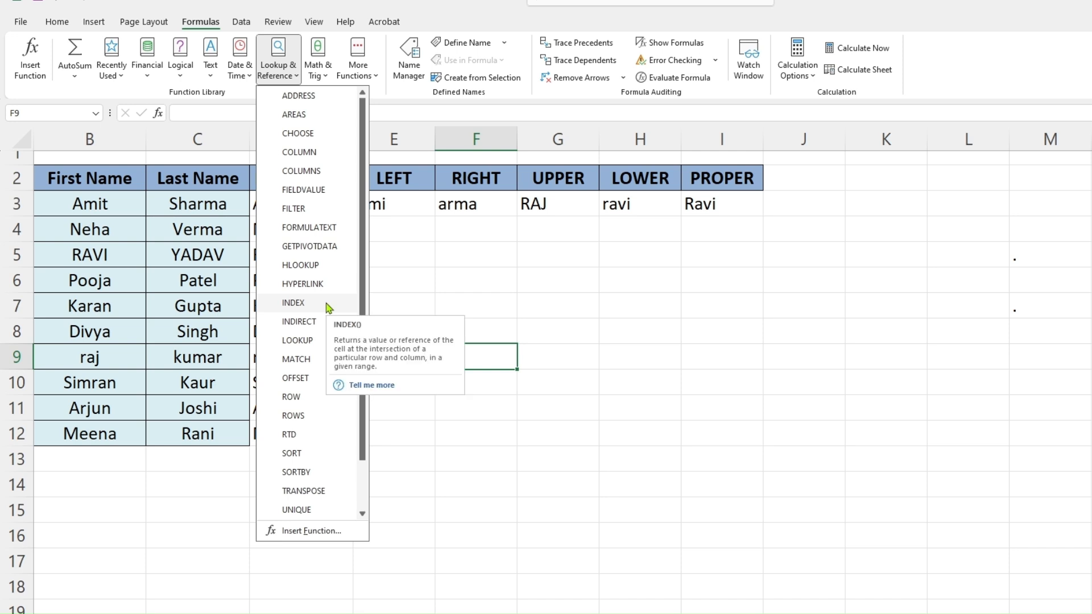
{"action": "scroll", "coordinate": [312, 476], "scroll_direction": "down", "scroll_amount": 1}
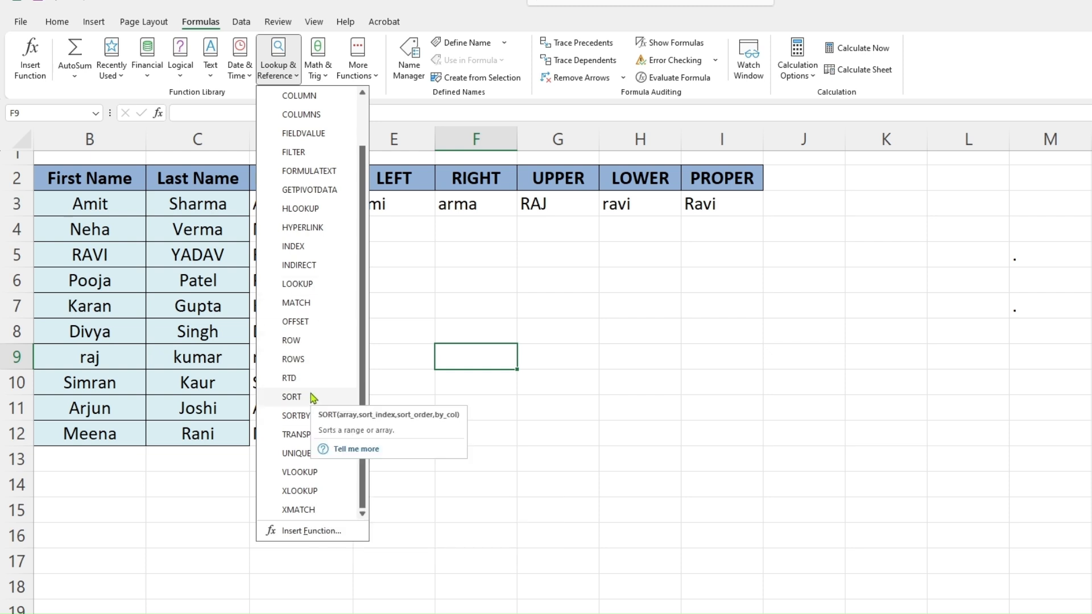
{"action": "left_click", "coordinate": [599, 387]}
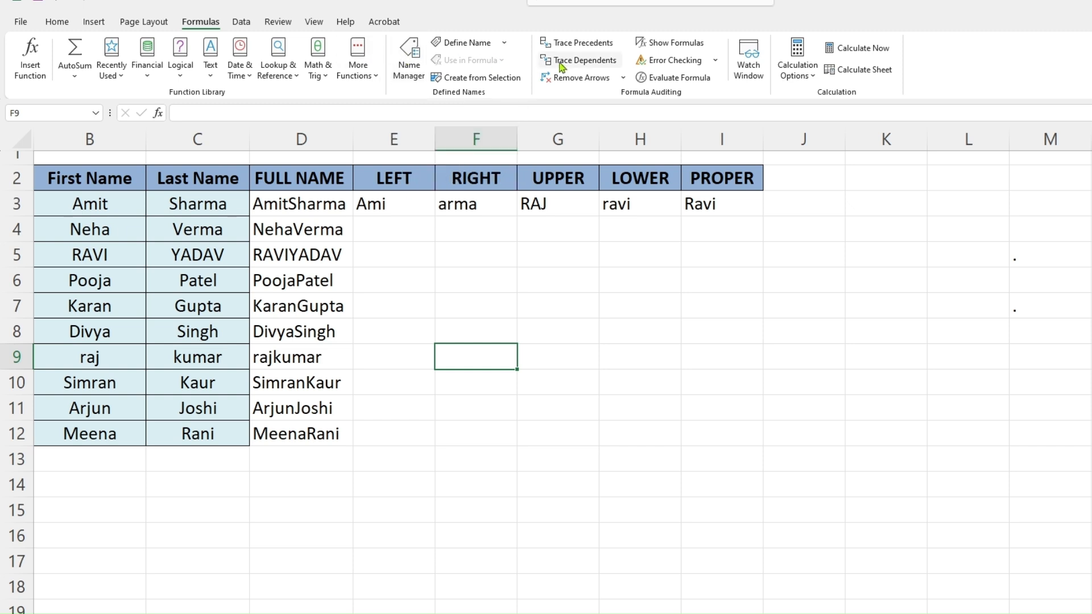
{"action": "left_click", "coordinate": [278, 67]}
{"action": "scroll", "coordinate": [301, 256], "scroll_direction": "down", "scroll_amount": 1}
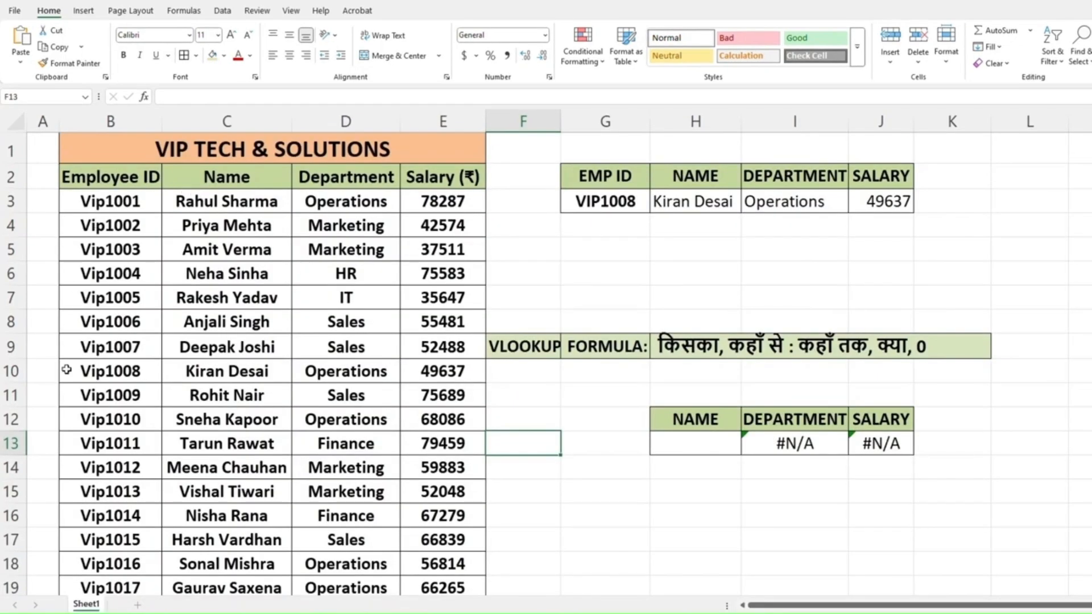
Review the Employee ID, Name, Department and Salary column headers of the employee table
{"action": "key", "text": "Up"}
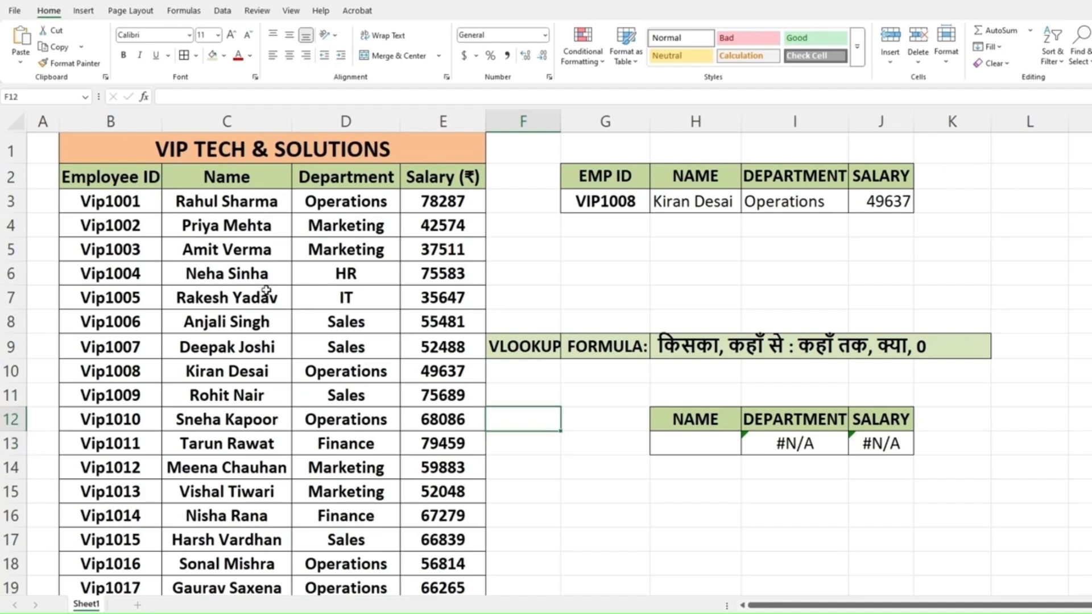
{"action": "left_click", "coordinate": [108, 177]}
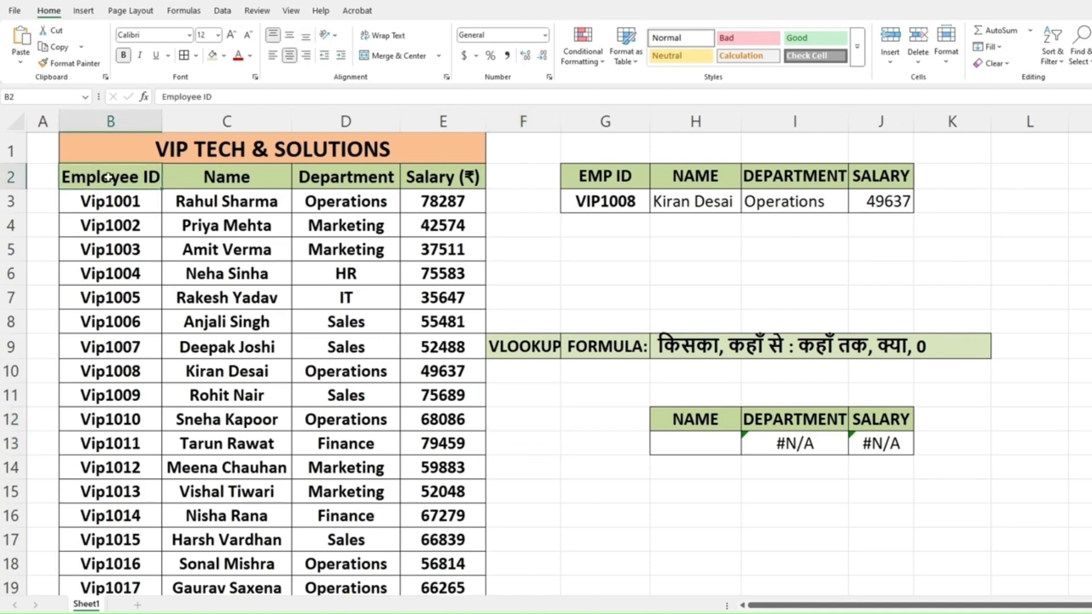
{"action": "left_click", "coordinate": [213, 179]}
{"action": "left_click", "coordinate": [340, 180]}
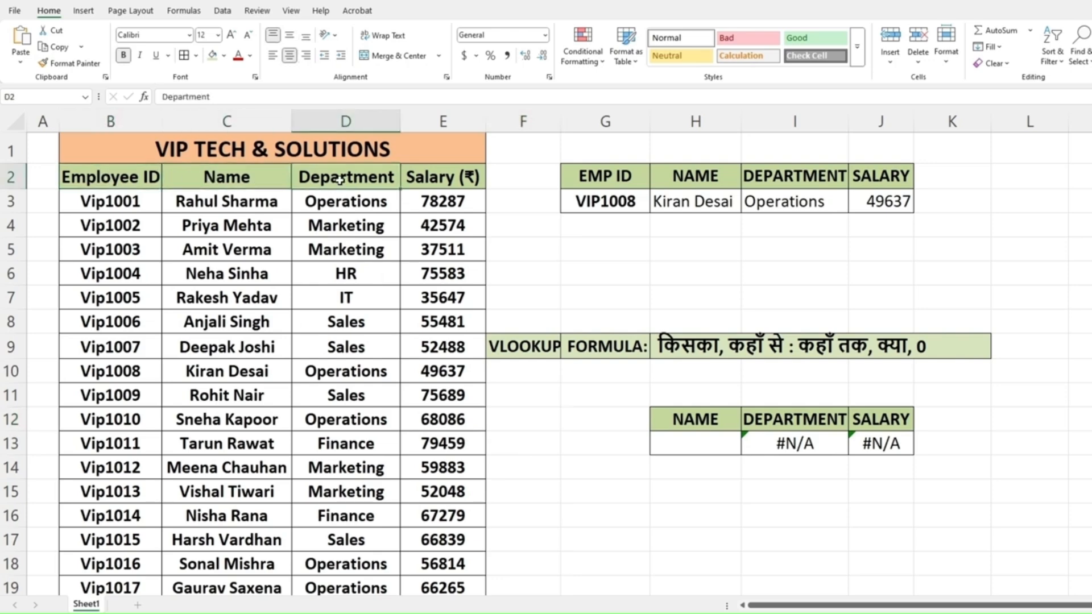
{"action": "left_click", "coordinate": [431, 179]}
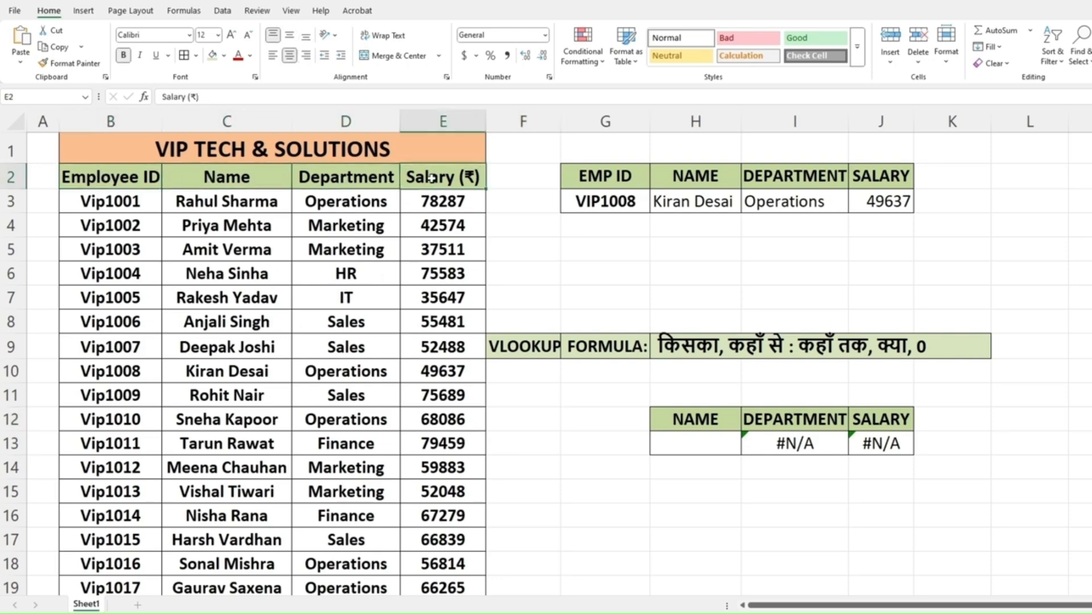
{"action": "left_click", "coordinate": [515, 244]}
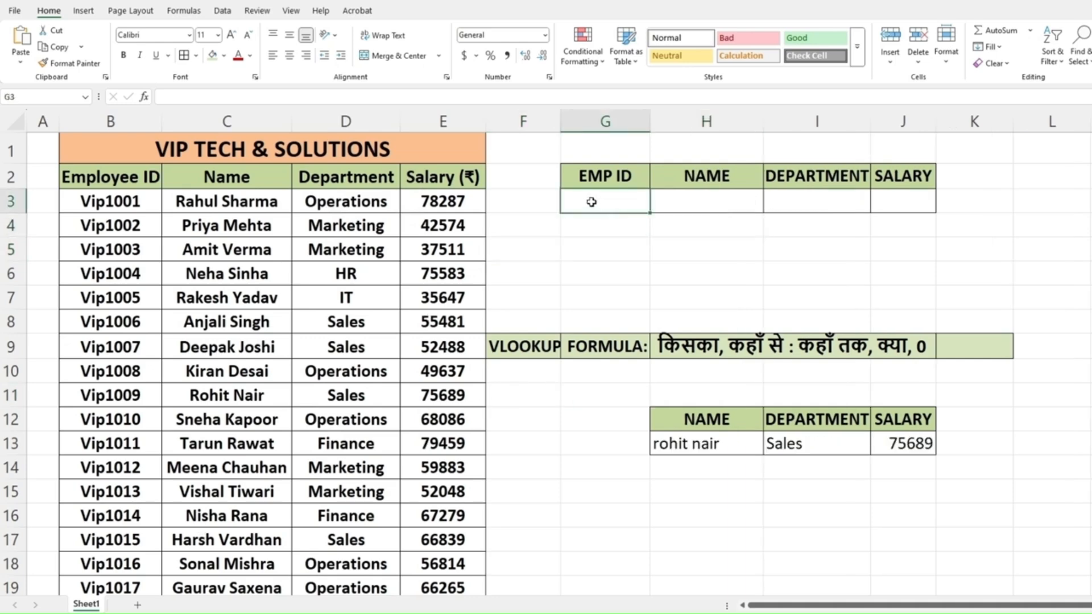
Enter the employee ID listed in B9 into cell G3 under EMP ID
{"action": "left_click", "coordinate": [613, 221]}
{"action": "left_click", "coordinate": [602, 196]}
{"action": "type", "text": "VIP1007"}
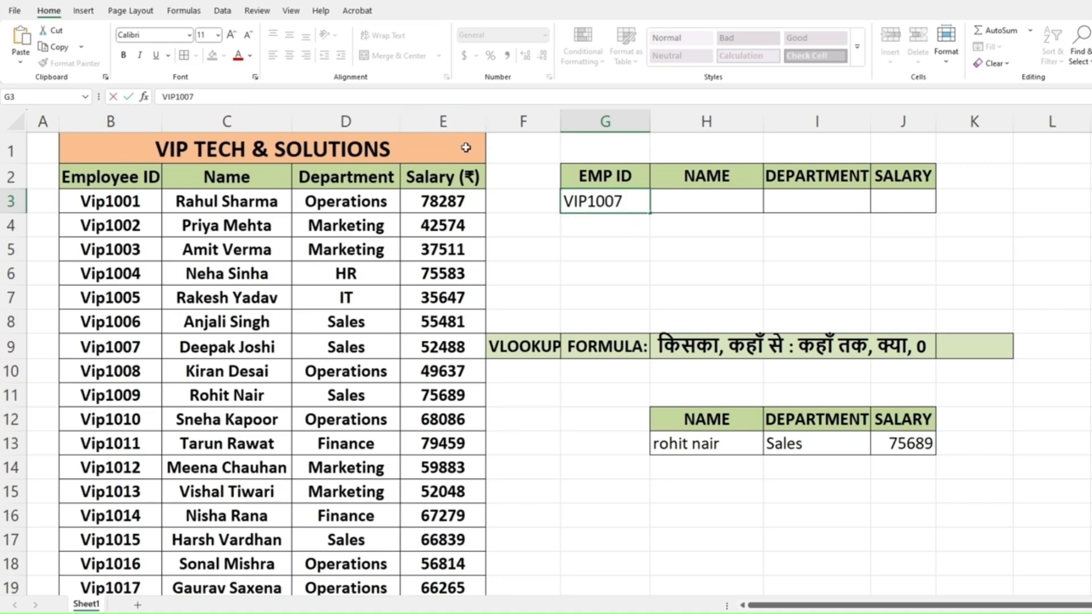
{"action": "left_click", "coordinate": [670, 243]}
Inspect the EMP ID, NAME, DEPARTMENT and SALARY cells in row 3 of the lookup table
{"action": "left_click", "coordinate": [588, 203]}
{"action": "left_click", "coordinate": [697, 203]}
{"action": "left_click", "coordinate": [826, 198]}
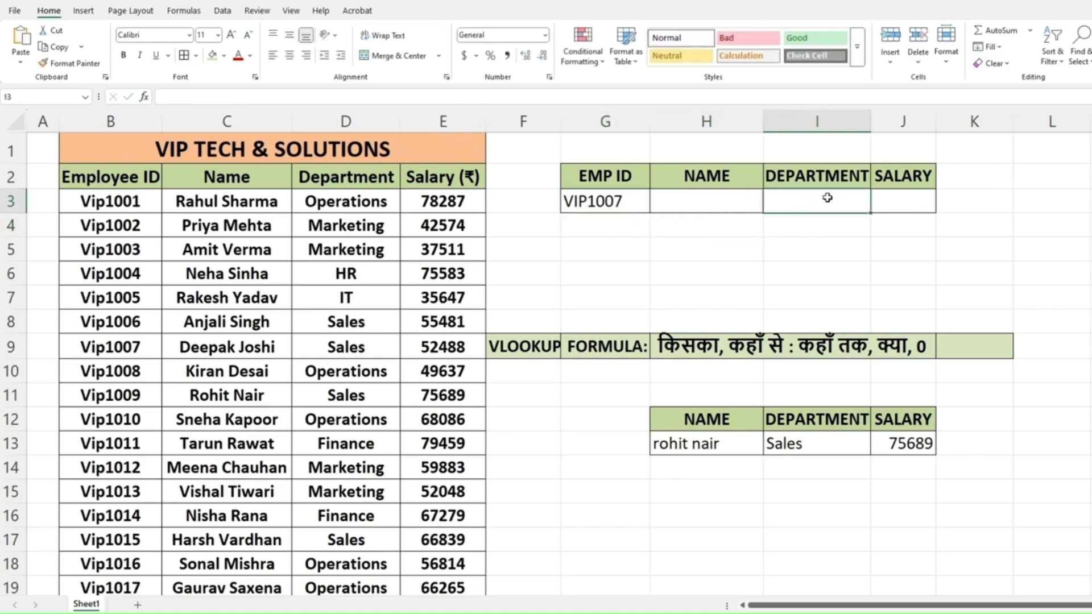
{"action": "left_click", "coordinate": [913, 199]}
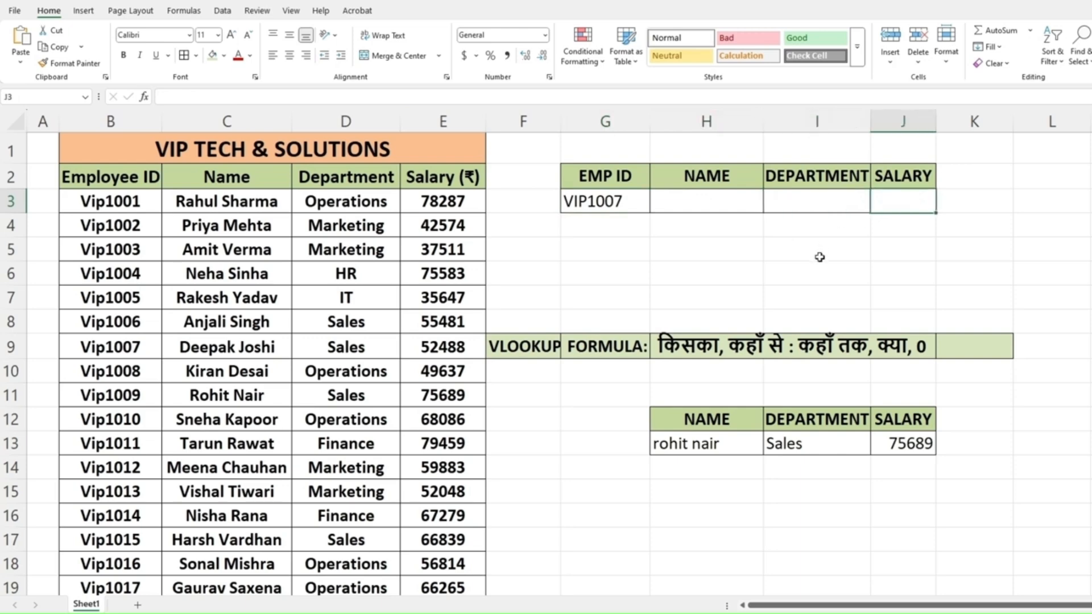
{"action": "left_click", "coordinate": [686, 224]}
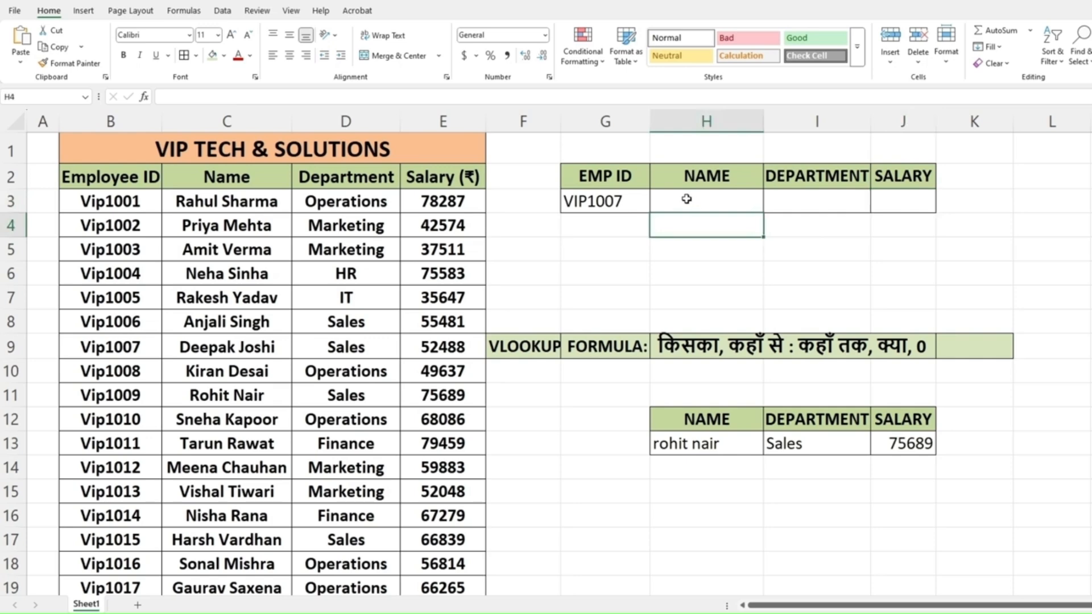
Start a VLOOKUP formula in H3 with G3 as the lookup value
{"action": "left_click", "coordinate": [686, 199]}
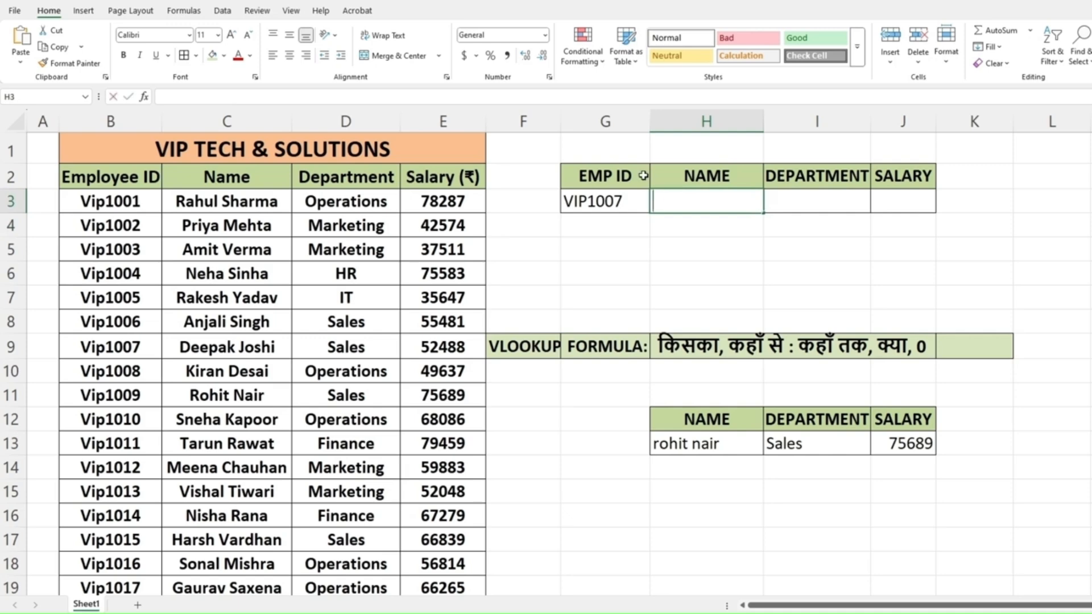
{"action": "type", "text": "="}
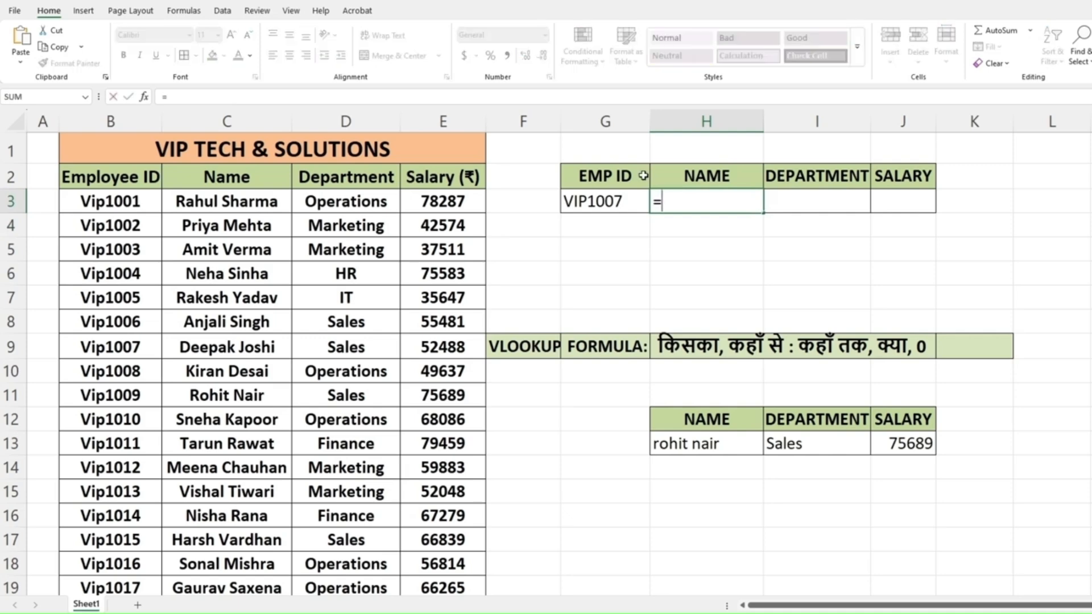
{"action": "type", "text": "VL"}
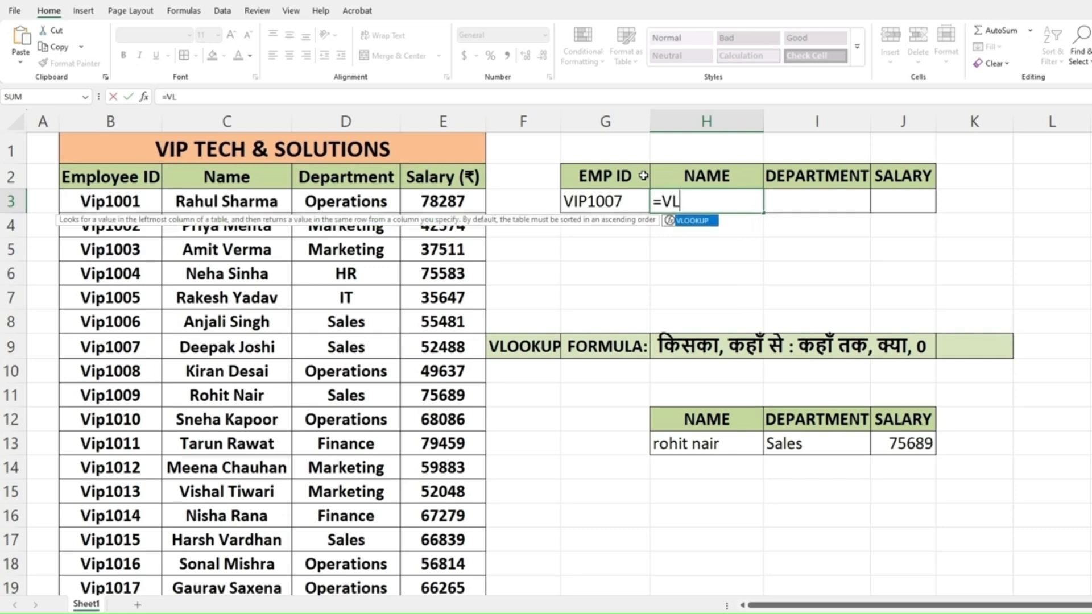
{"action": "double_click", "coordinate": [690, 221]}
{"action": "double_click", "coordinate": [689, 221]}
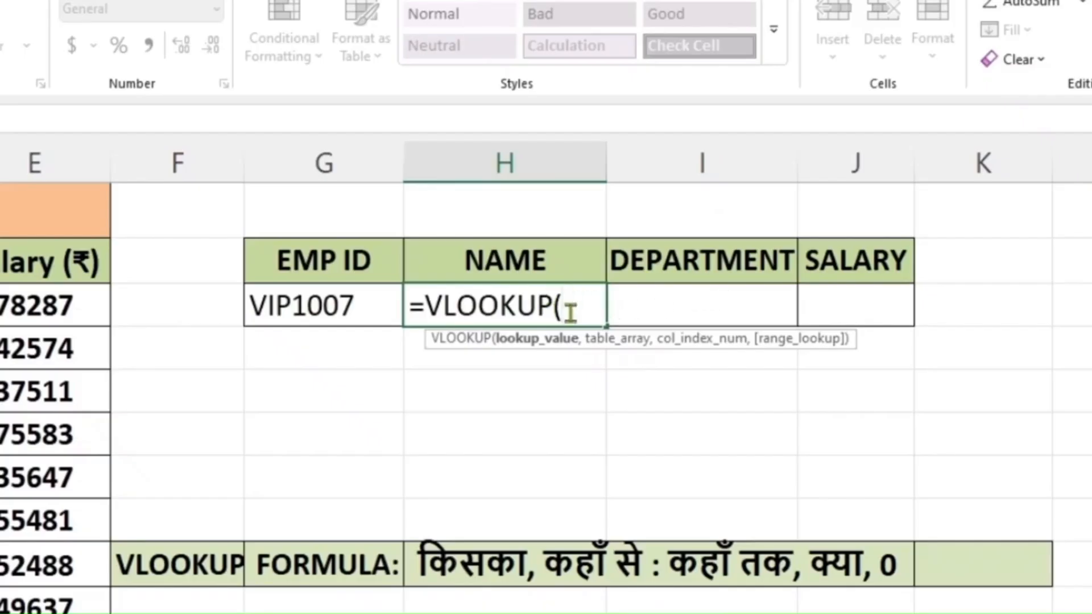
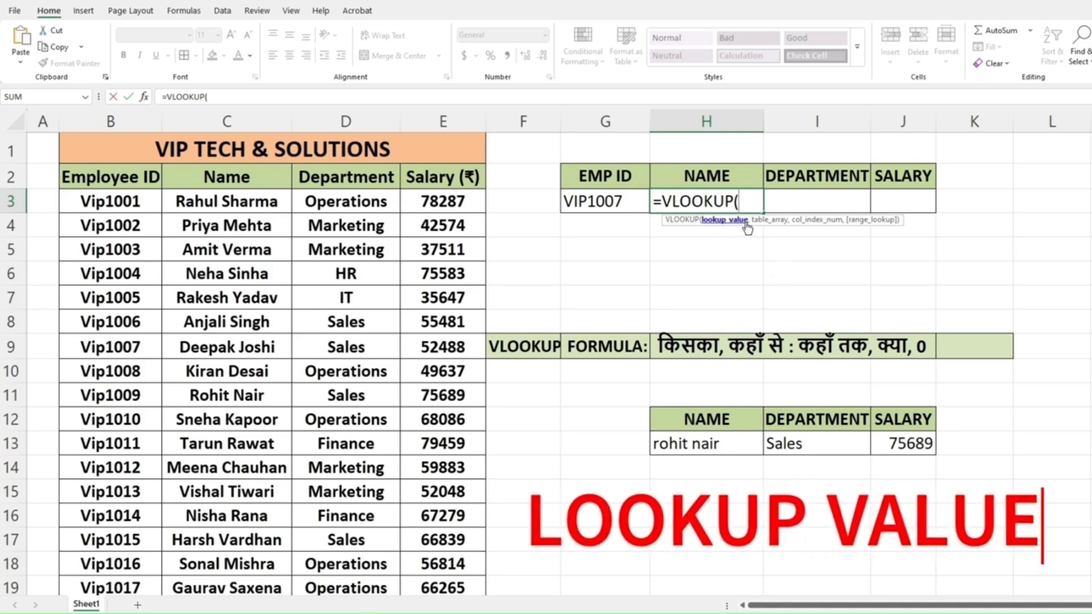
{"action": "left_click", "coordinate": [592, 202]}
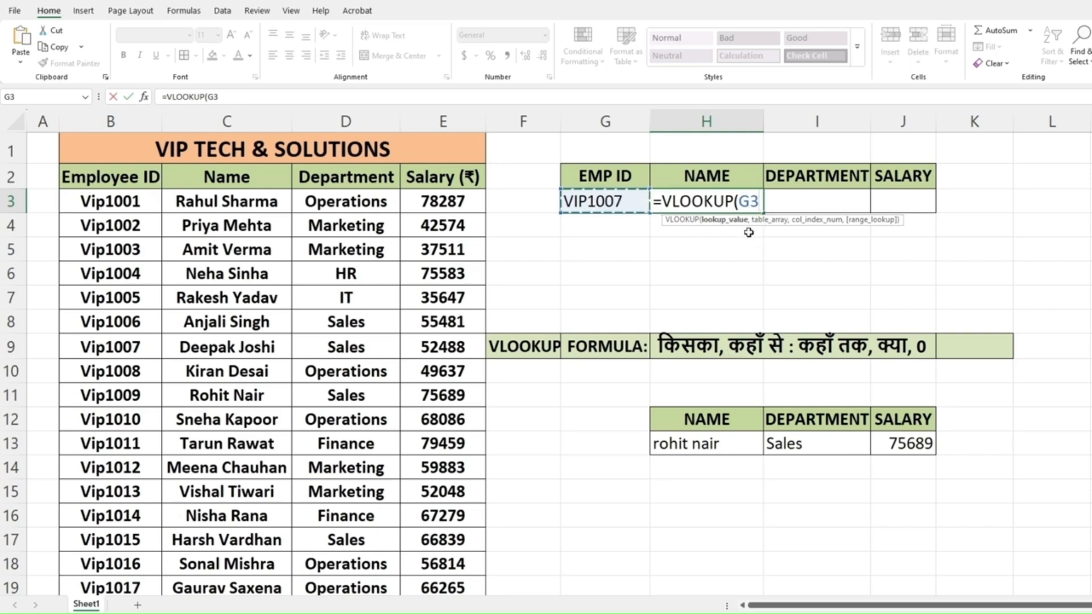
{"action": "type", "text": ","}
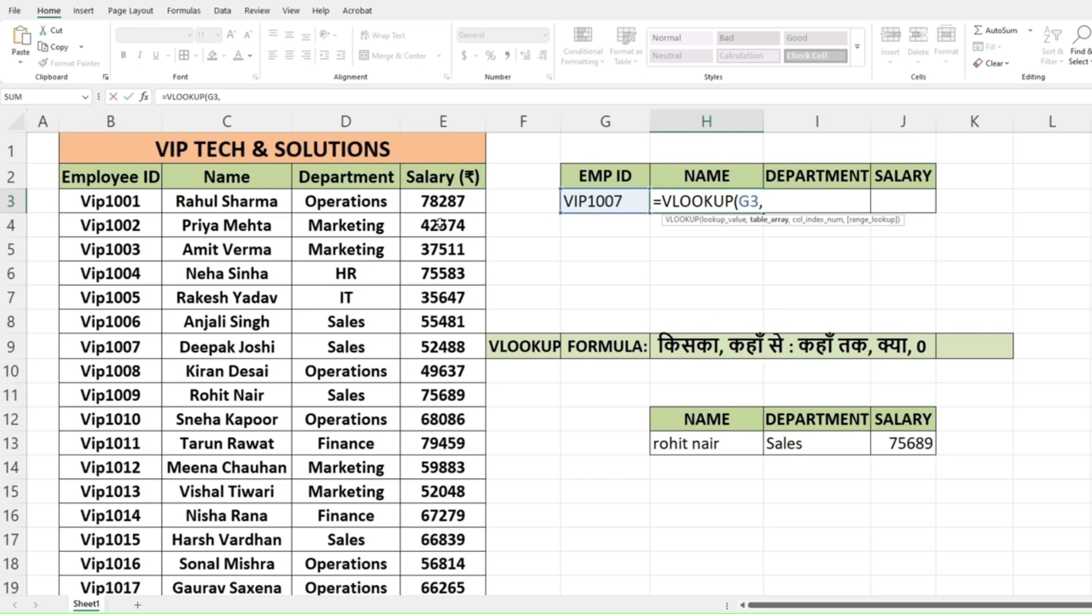
{"action": "left_click", "coordinate": [112, 200]}
{"action": "left_click_drag", "start_coordinate": [112, 201], "coordinate": [448, 495]}
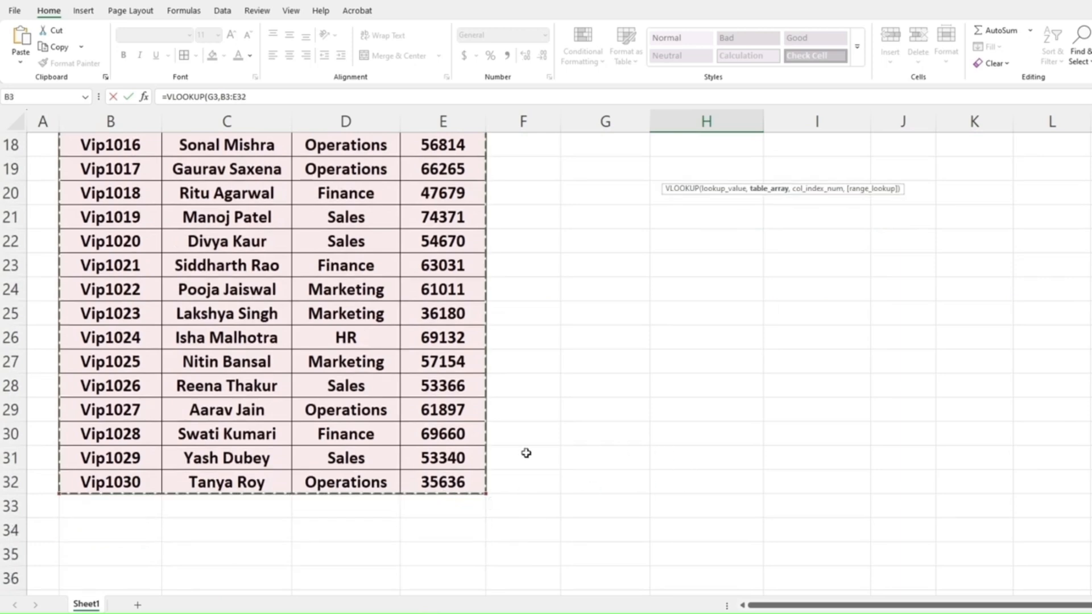
{"action": "scroll", "coordinate": [474, 409], "scroll_direction": "up", "scroll_amount": 6}
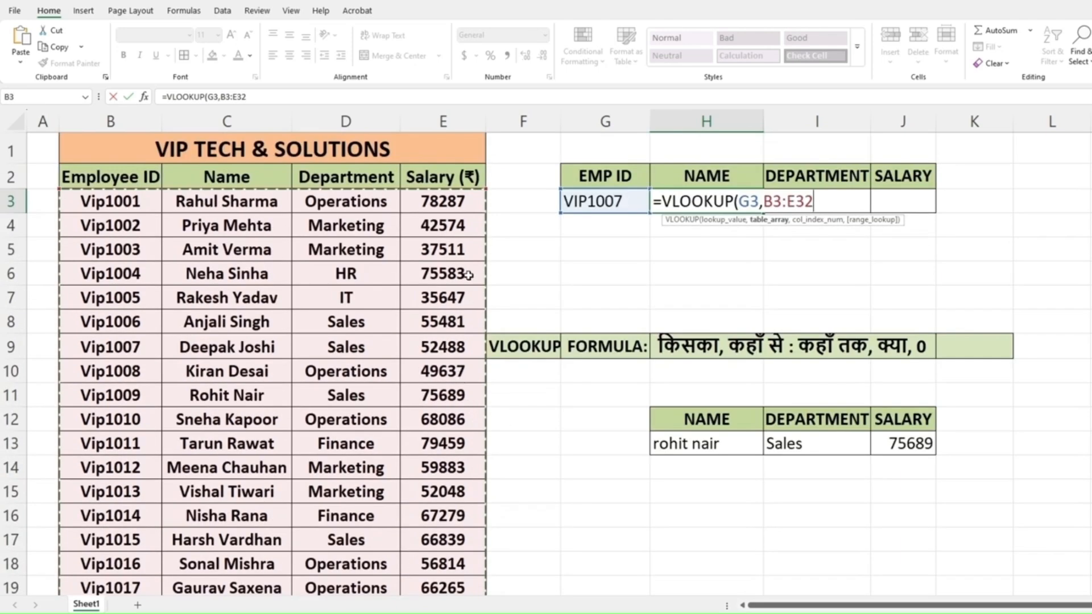
Set the VLOOKUP table array to the employee data range B3:E32
{"action": "left_click", "coordinate": [104, 201]}
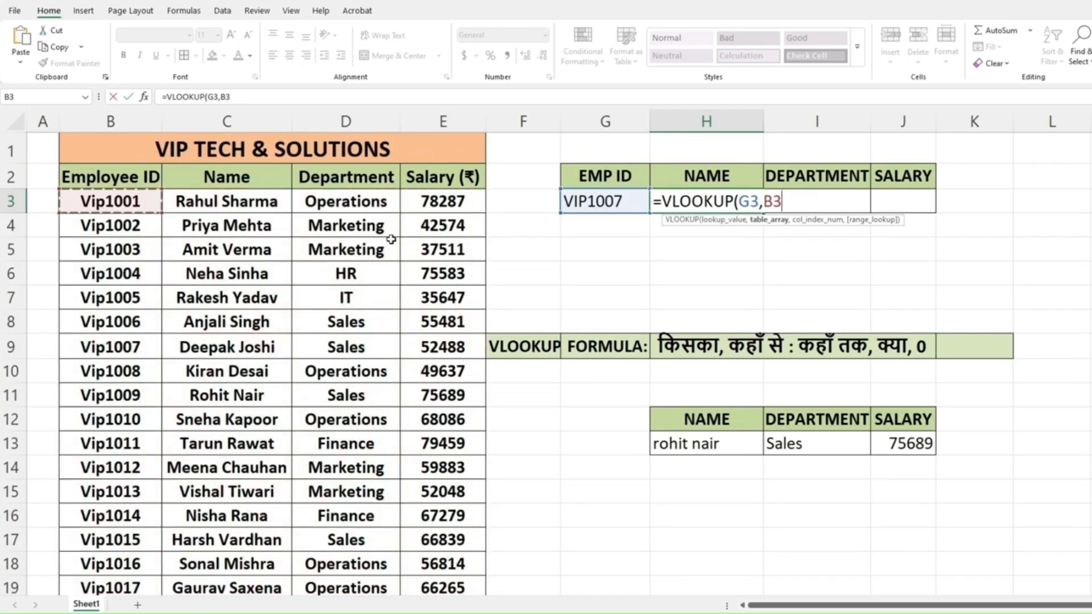
{"action": "scroll", "coordinate": [380, 245], "scroll_direction": "down", "scroll_amount": 2}
{"action": "scroll", "coordinate": [352, 294], "scroll_direction": "down", "scroll_amount": 4}
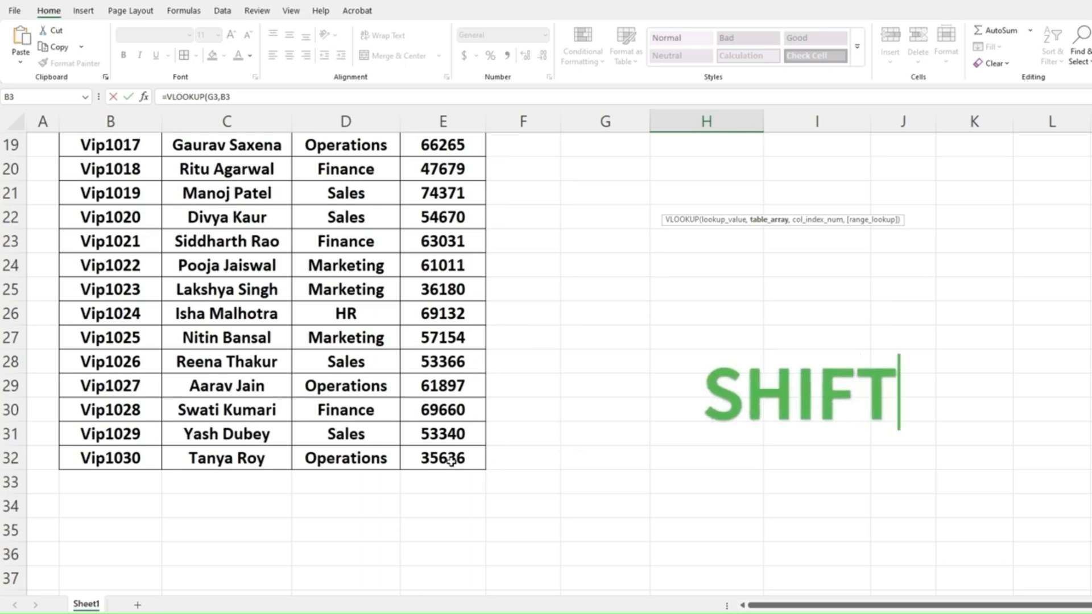
{"action": "left_click", "coordinate": [451, 460], "text": "shift"}
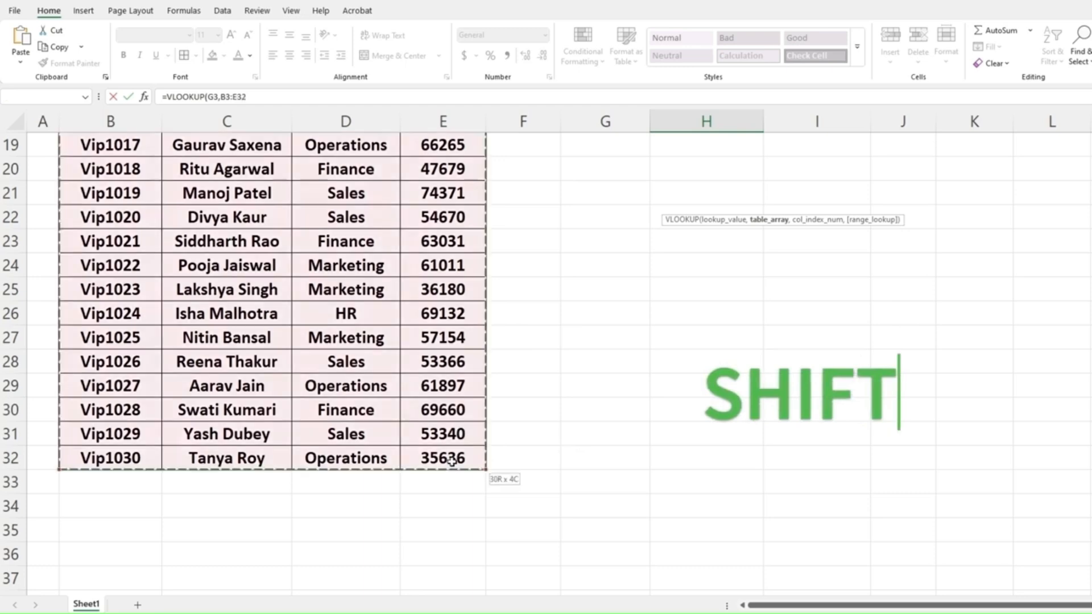
{"action": "scroll", "coordinate": [395, 335], "scroll_direction": "up", "scroll_amount": 6}
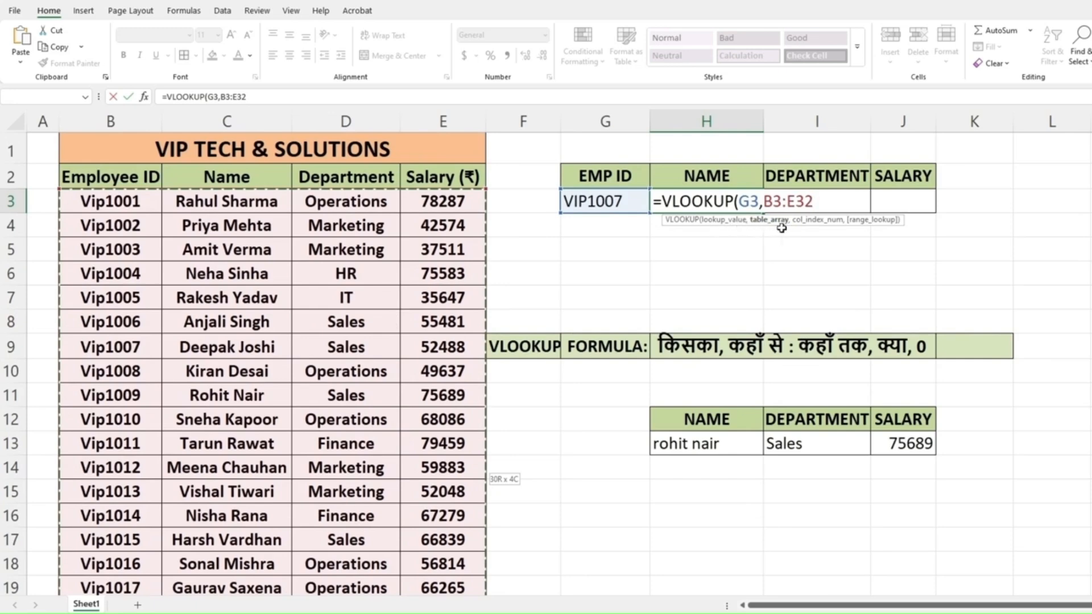
{"action": "type", "text": ","}
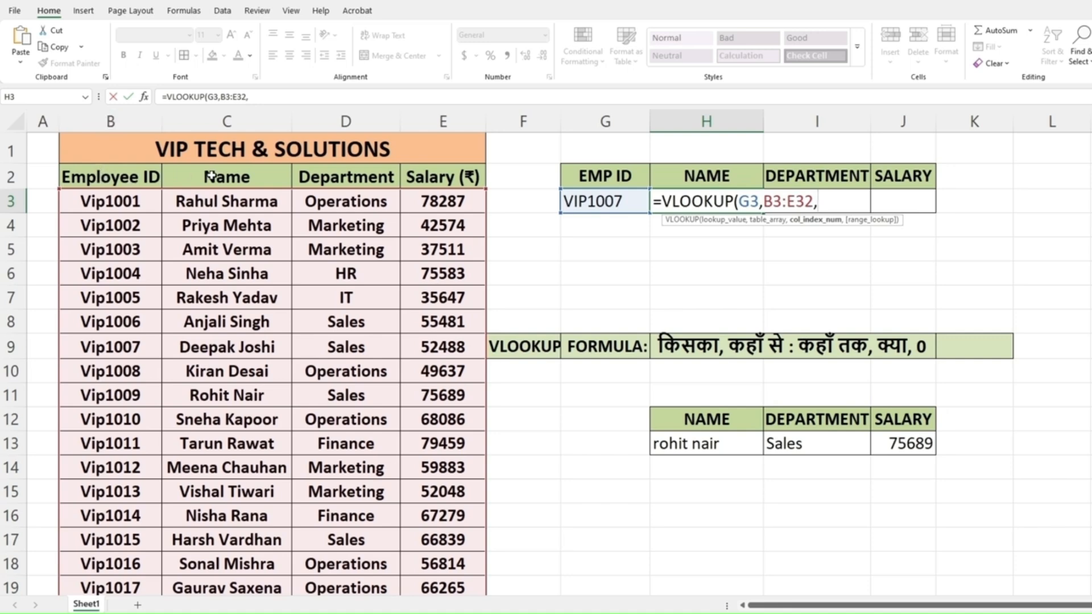
Finish the VLOOKUP formula in H3 with column index 2 and range lookup 0 for an exact match
{"action": "type", "text": "2,"}
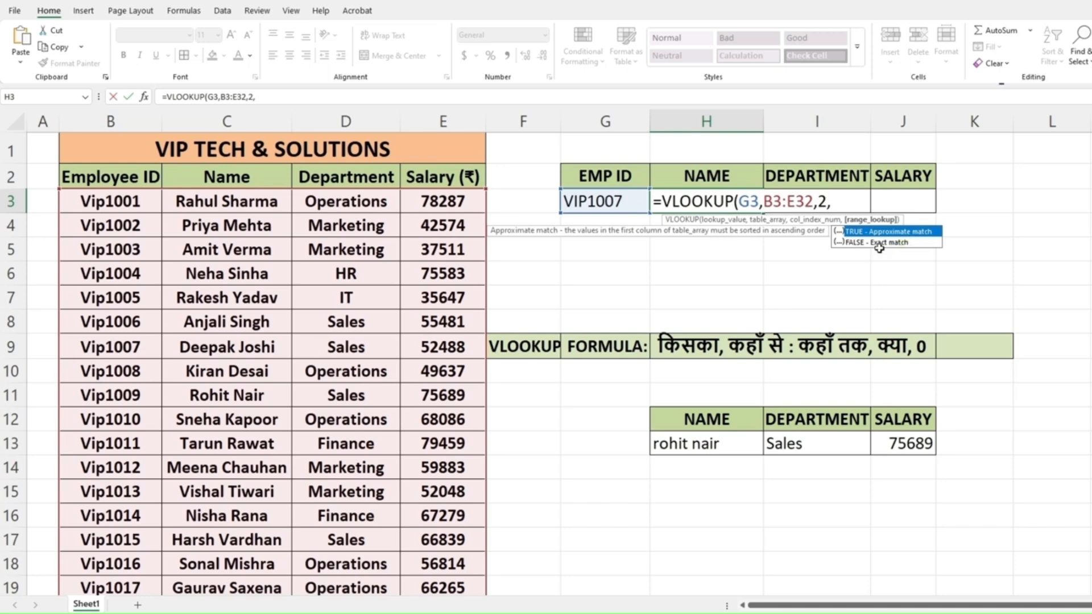
{"action": "type", "text": "0"}
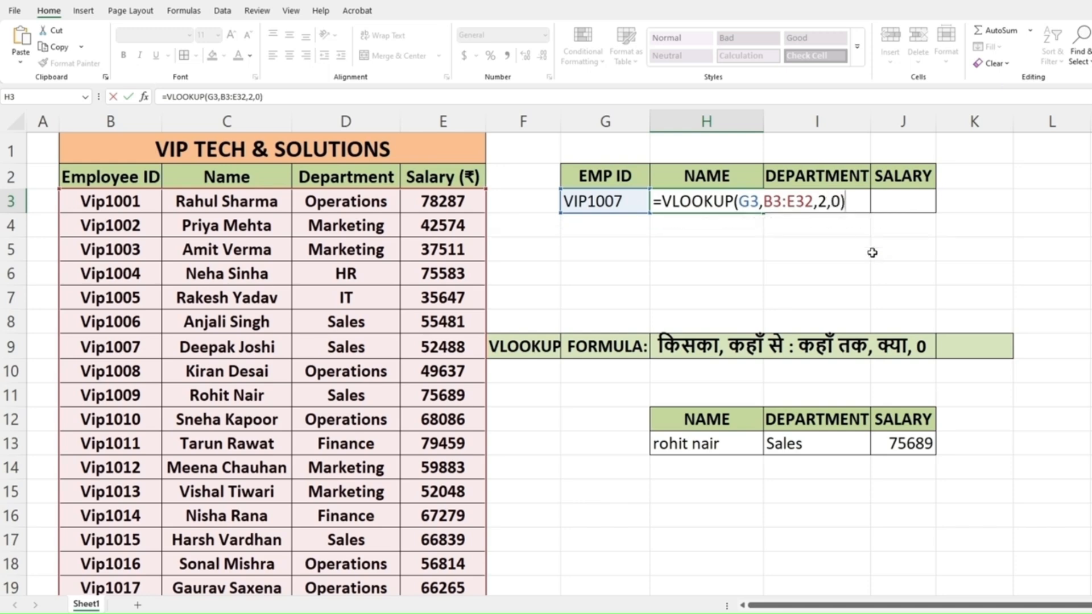
{"action": "key", "text": "ctrl+Return"}
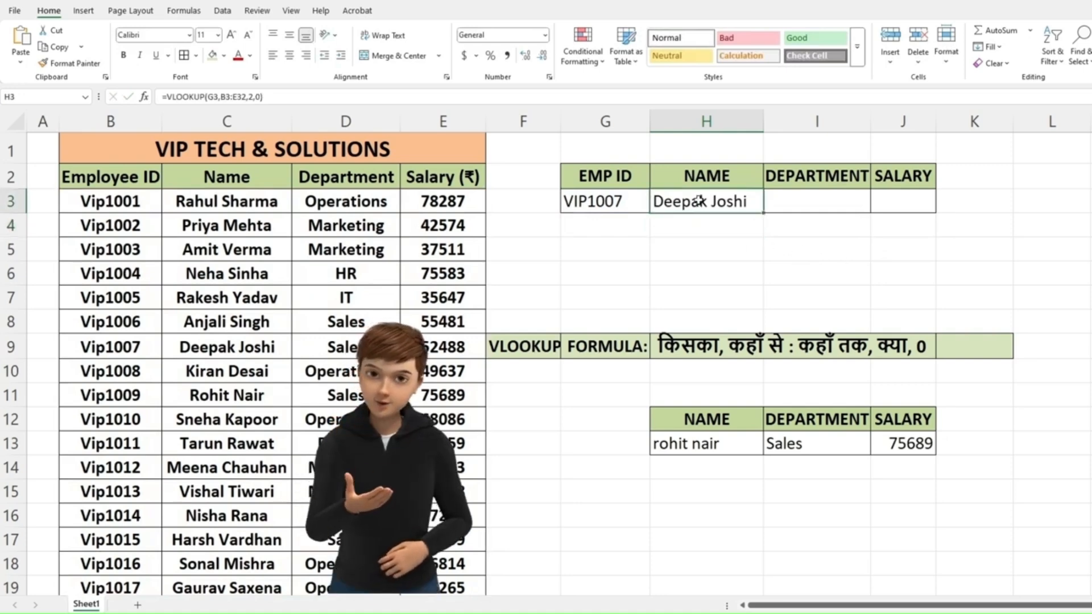
Check the name returned in H3 against the matching employee ID in B9 of the employee table
{"action": "left_click", "coordinate": [602, 202]}
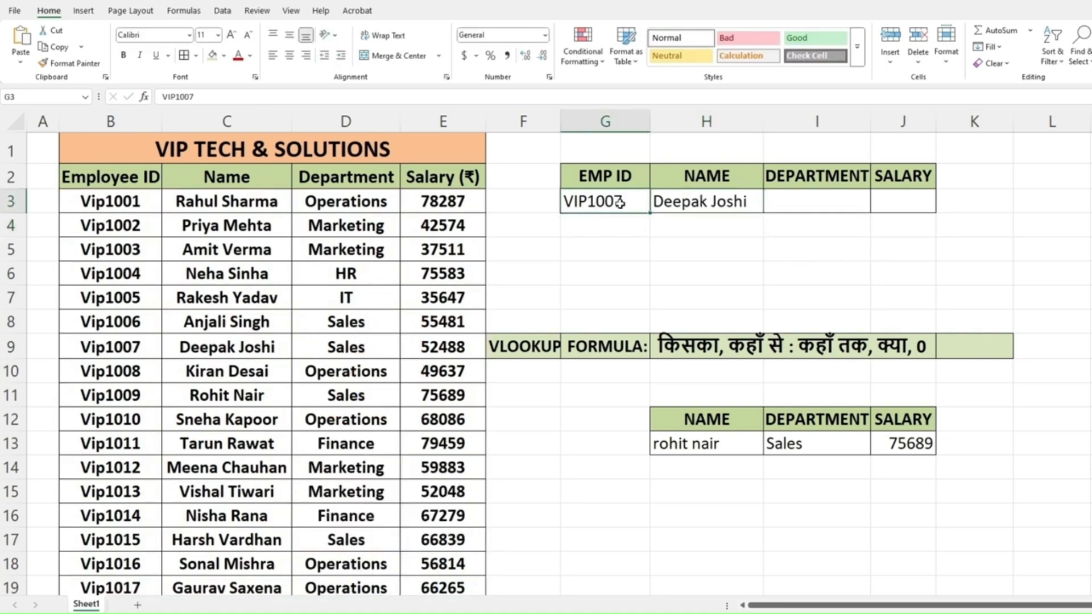
{"action": "left_click", "coordinate": [699, 205]}
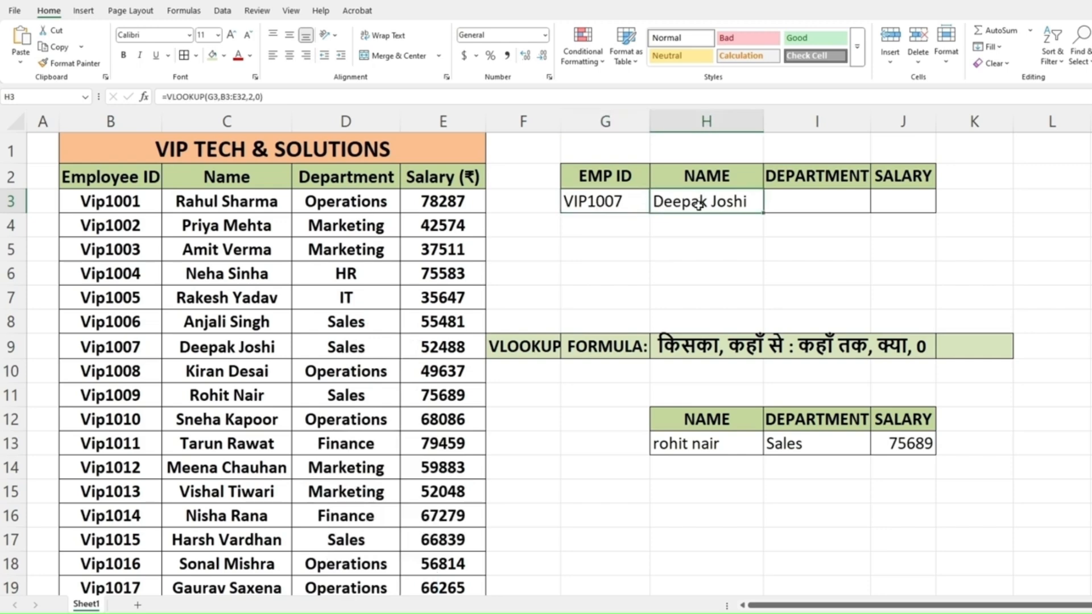
{"action": "left_click", "coordinate": [122, 349]}
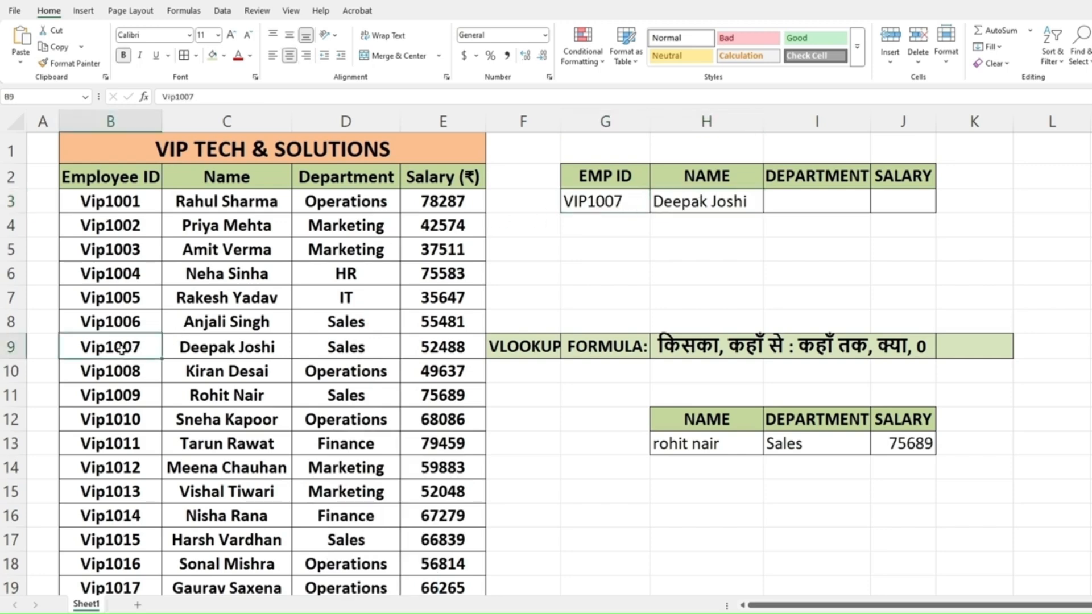
Start a VLOOKUP formula in I3 with G3 as the lookup value and B3:E32 as the table array
{"action": "left_click", "coordinate": [202, 350]}
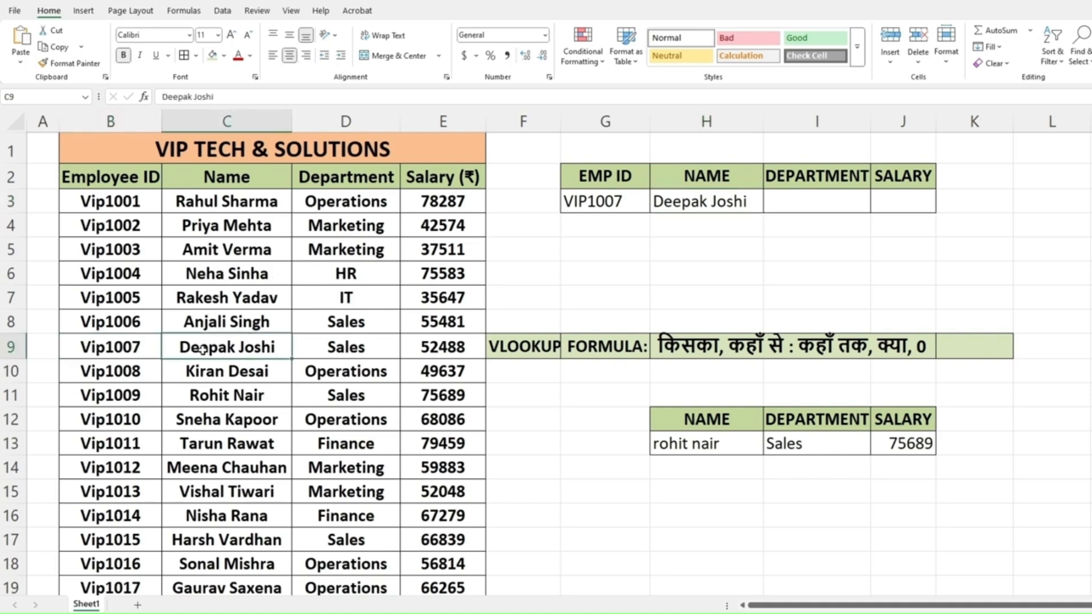
{"action": "left_click", "coordinate": [801, 204]}
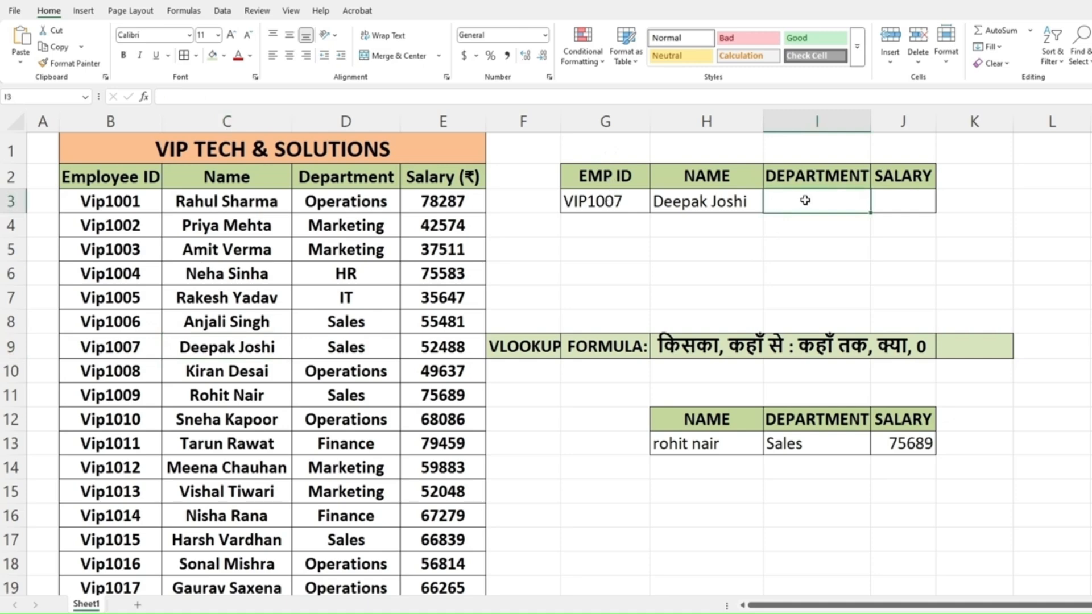
{"action": "type", "text": "=VL"}
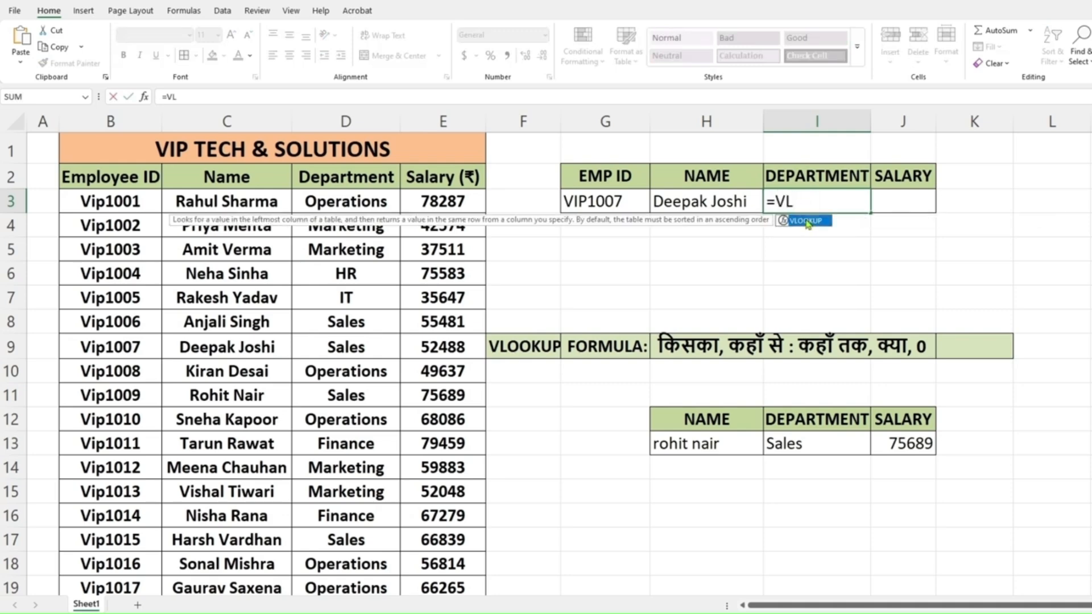
{"action": "double_click", "coordinate": [808, 222]}
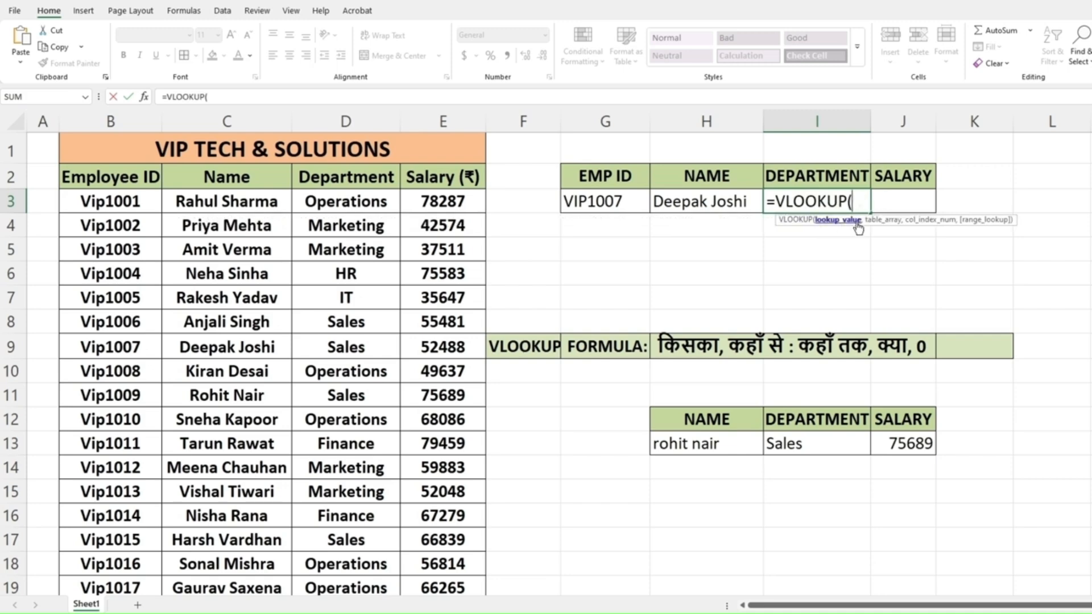
{"action": "left_click", "coordinate": [593, 203]}
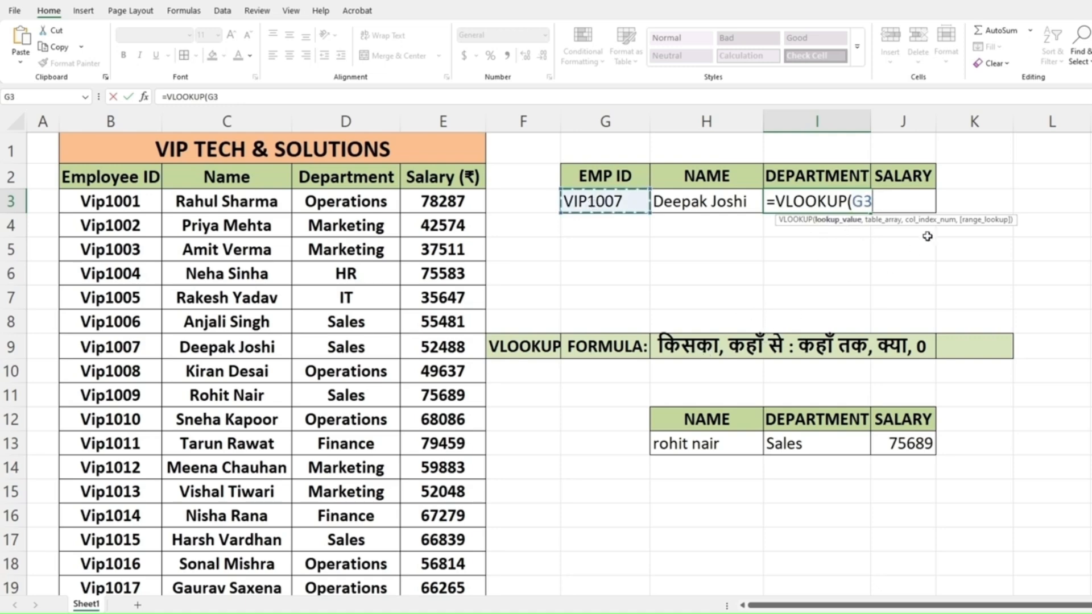
{"action": "type", "text": ","}
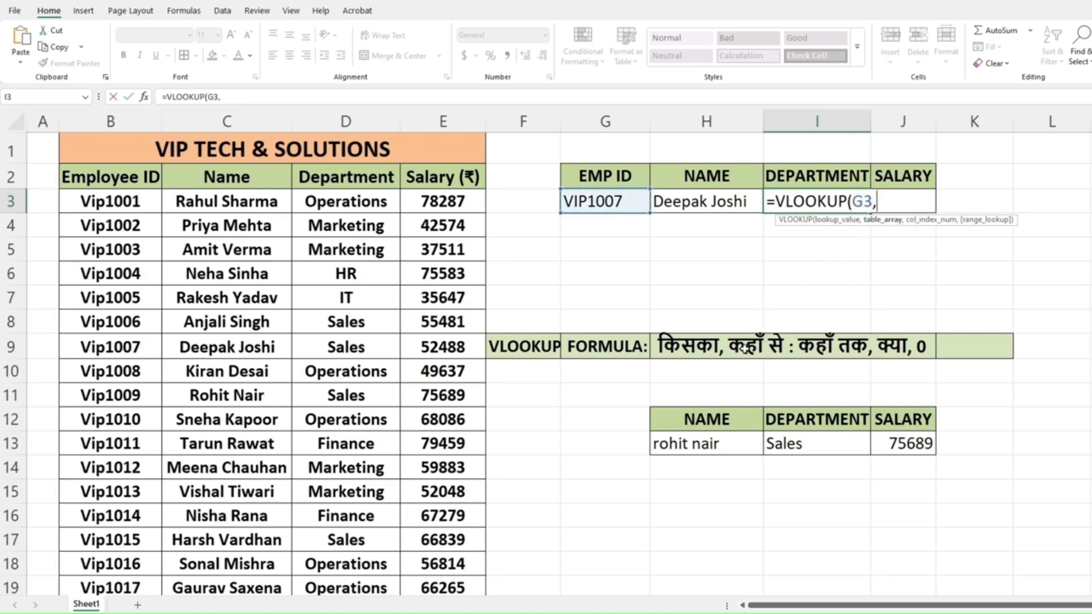
{"action": "left_click_drag", "start_coordinate": [105, 203], "coordinate": [483, 561]}
{"action": "scroll", "coordinate": [734, 414], "scroll_direction": "up", "scroll_amount": 5}
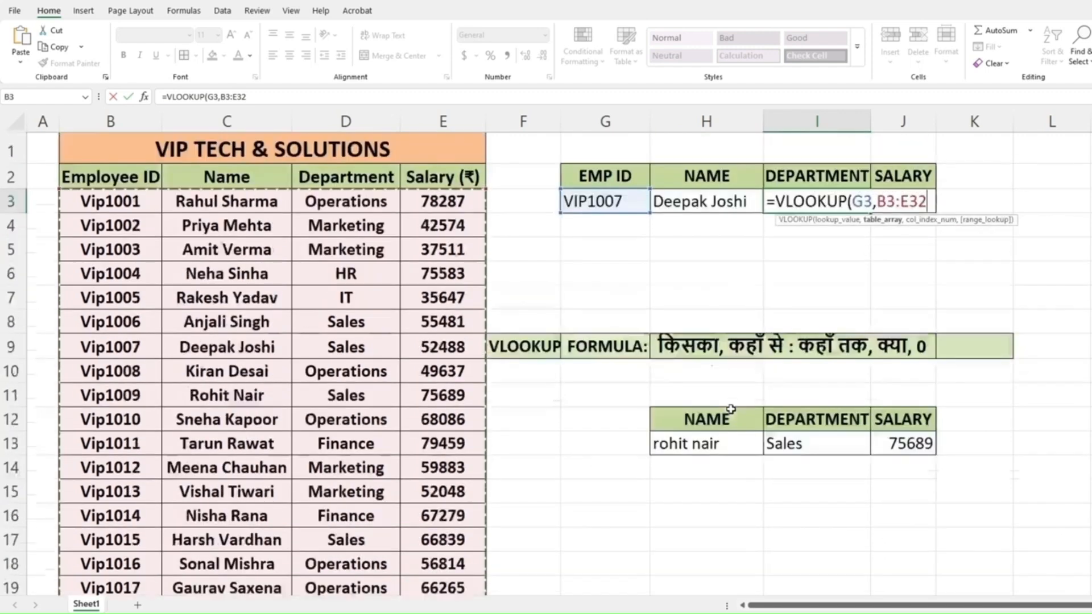
Complete the I3 VLOOKUP with column index 3 and range lookup 0, and check the returned department against D9
{"action": "type", "text": ",3"}
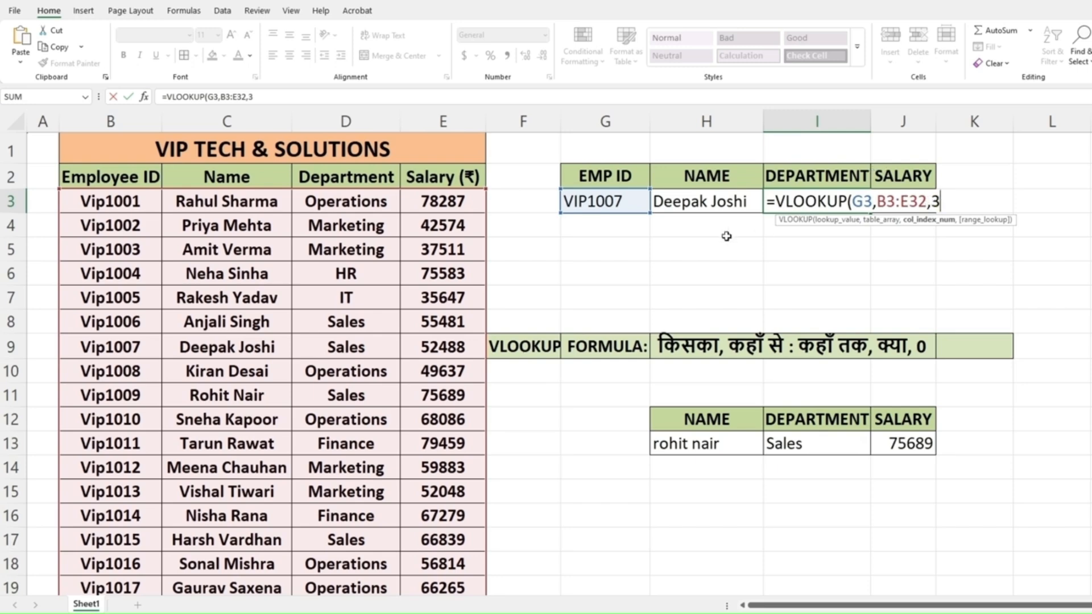
{"action": "type", "text": ","}
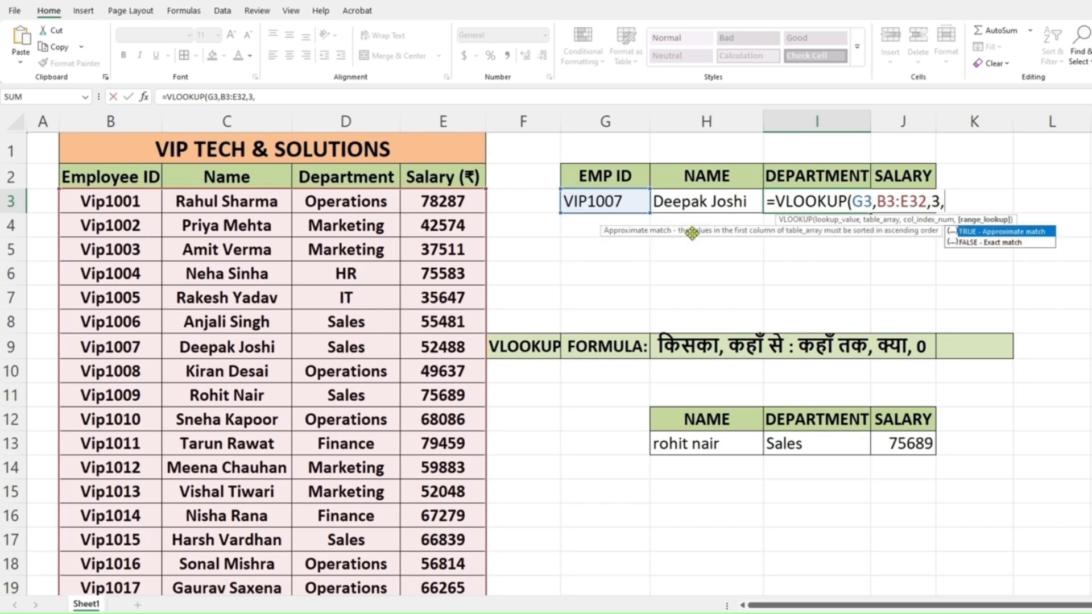
{"action": "type", "text": "0)"}
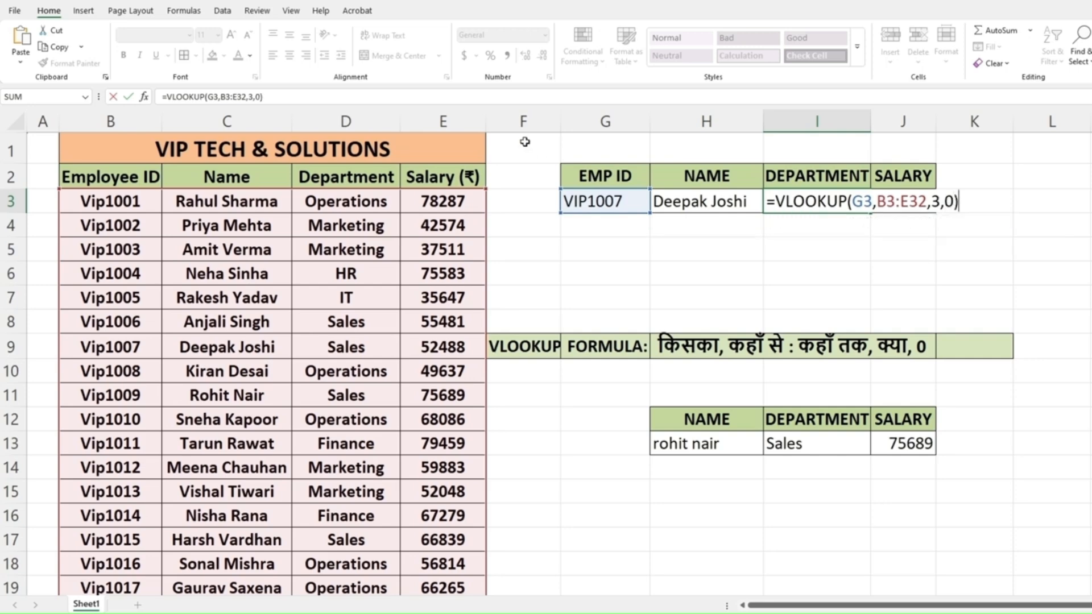
{"action": "key", "text": "Return"}
{"action": "left_click", "coordinate": [788, 205]}
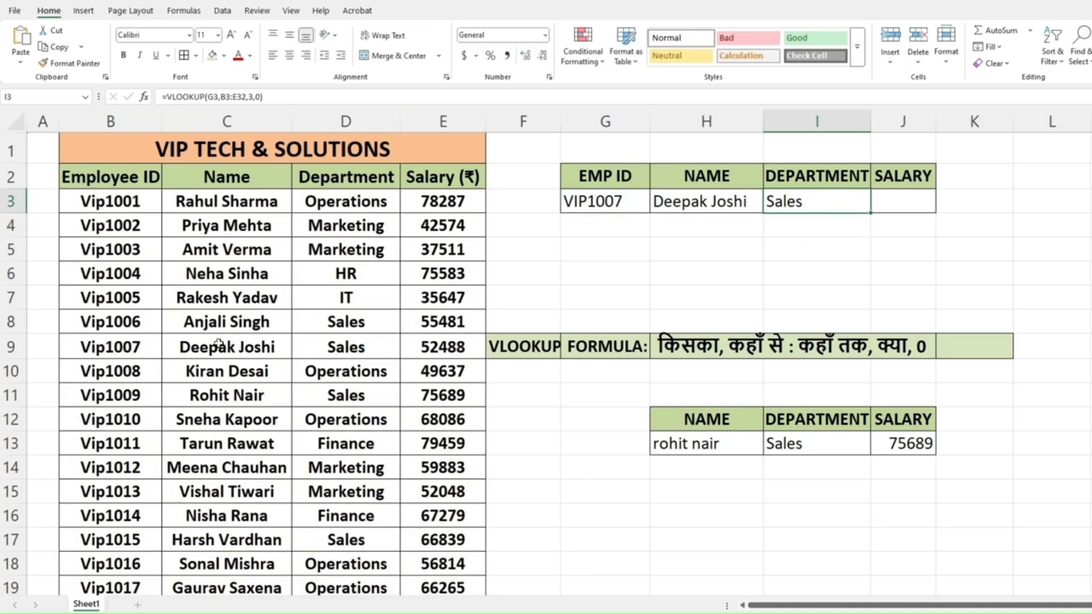
{"action": "left_click", "coordinate": [357, 348]}
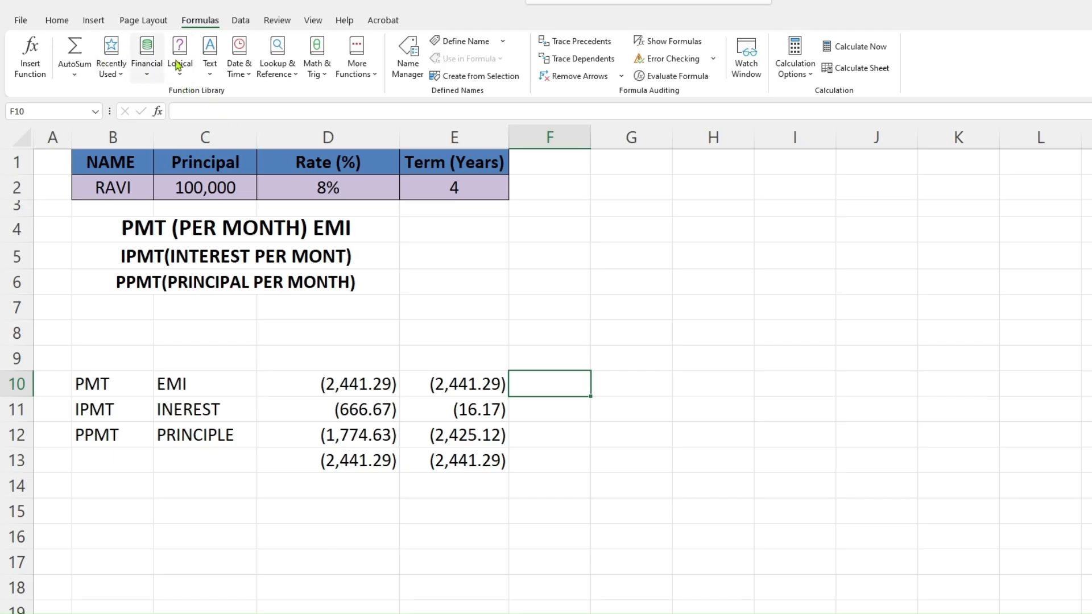
Review the available functions in the Recently Used, Math & Trig, Lookup & Reference, Date & Time and Text categories
{"action": "left_click", "coordinate": [111, 60]}
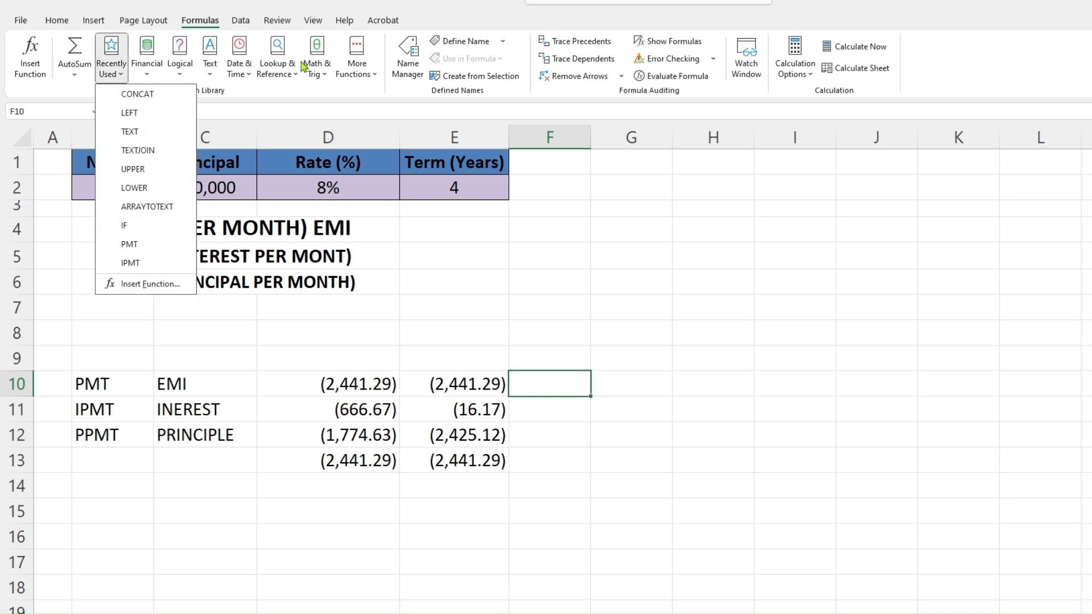
{"action": "left_click", "coordinate": [403, 268]}
{"action": "left_click", "coordinate": [277, 68]}
{"action": "left_click", "coordinate": [211, 54]}
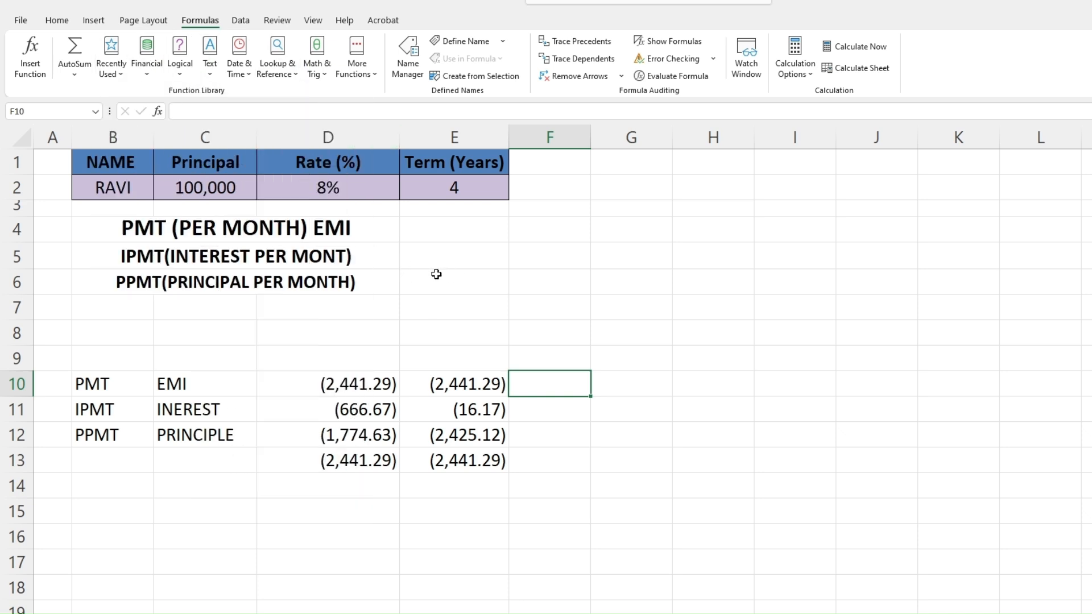
{"action": "left_click", "coordinate": [317, 62]}
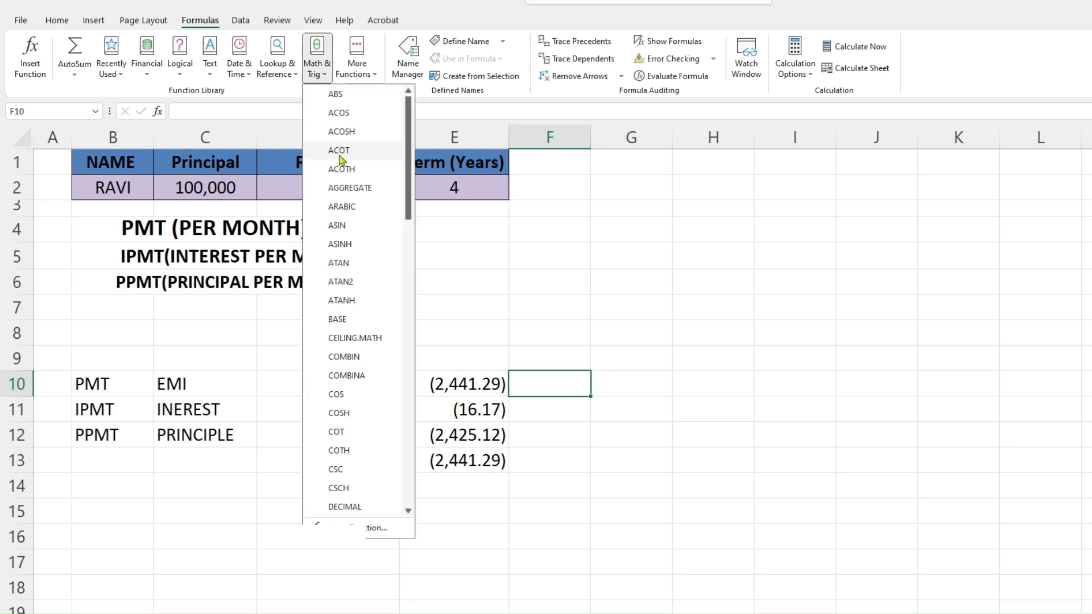
{"action": "scroll", "coordinate": [335, 341], "scroll_direction": "down", "scroll_amount": 7}
{"action": "left_click", "coordinate": [296, 73]}
{"action": "scroll", "coordinate": [296, 341], "scroll_direction": "down", "scroll_amount": 1}
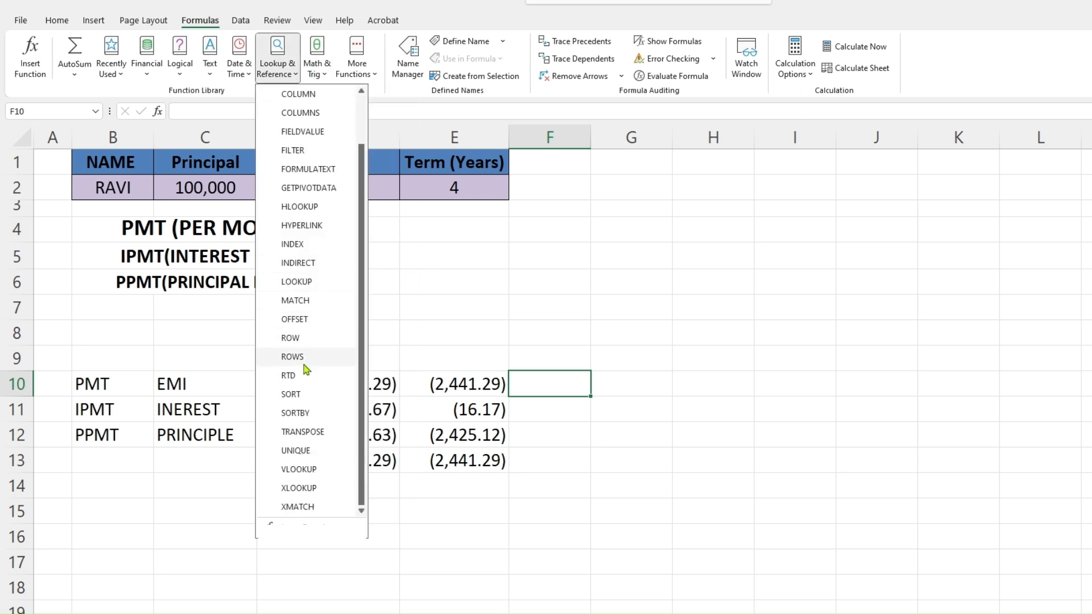
{"action": "left_click", "coordinate": [247, 79]}
{"action": "scroll", "coordinate": [239, 227], "scroll_direction": "down", "scroll_amount": 1}
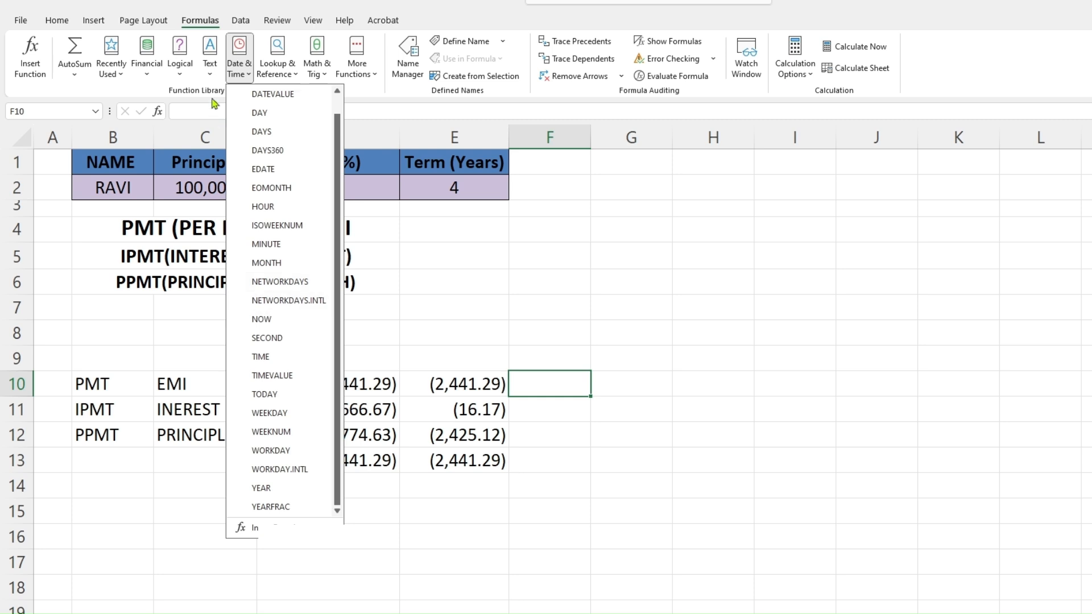
{"action": "left_click", "coordinate": [210, 63]}
{"action": "scroll", "coordinate": [221, 340], "scroll_direction": "down", "scroll_amount": 3}
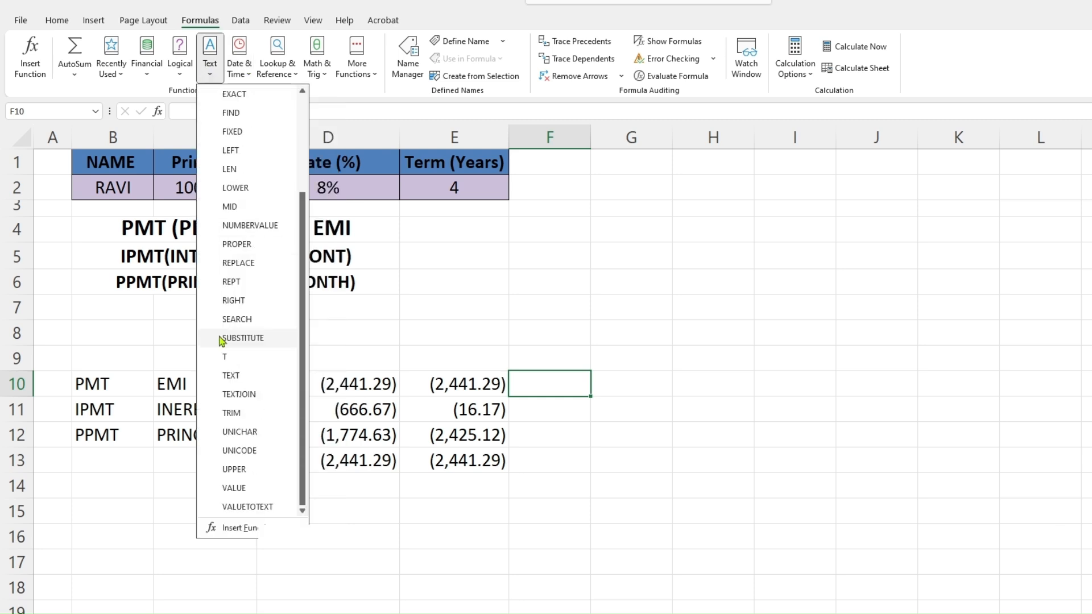
{"action": "left_click", "coordinate": [180, 73]}
{"action": "left_click", "coordinate": [710, 335]}
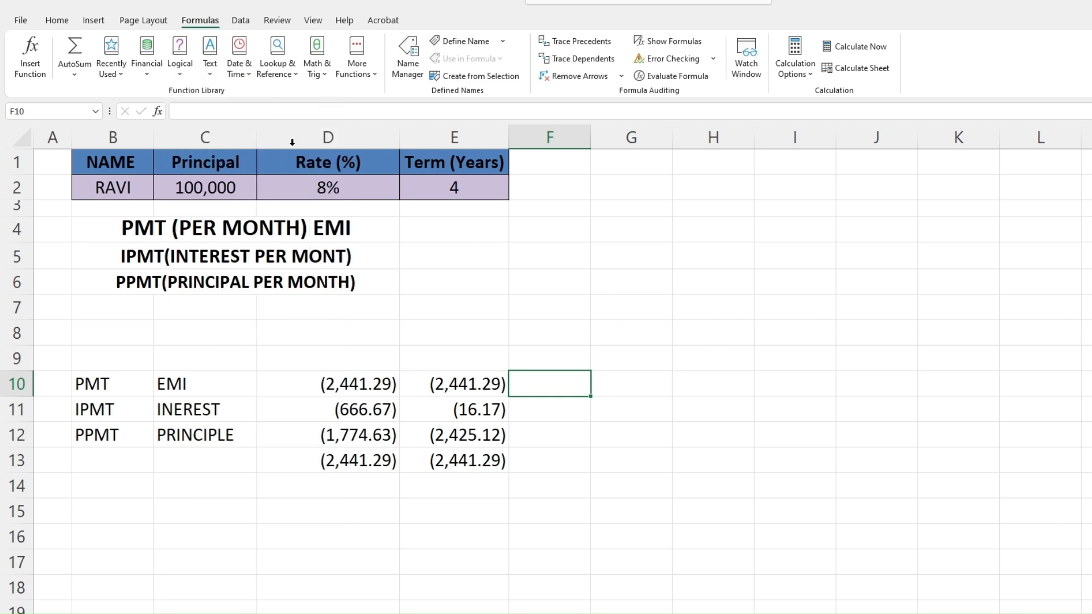
Look over the Logical, Financial, Recently Used and Text function lists without inserting a function
{"action": "left_click", "coordinate": [181, 73]}
{"action": "left_click", "coordinate": [146, 73]}
{"action": "left_click", "coordinate": [110, 73]}
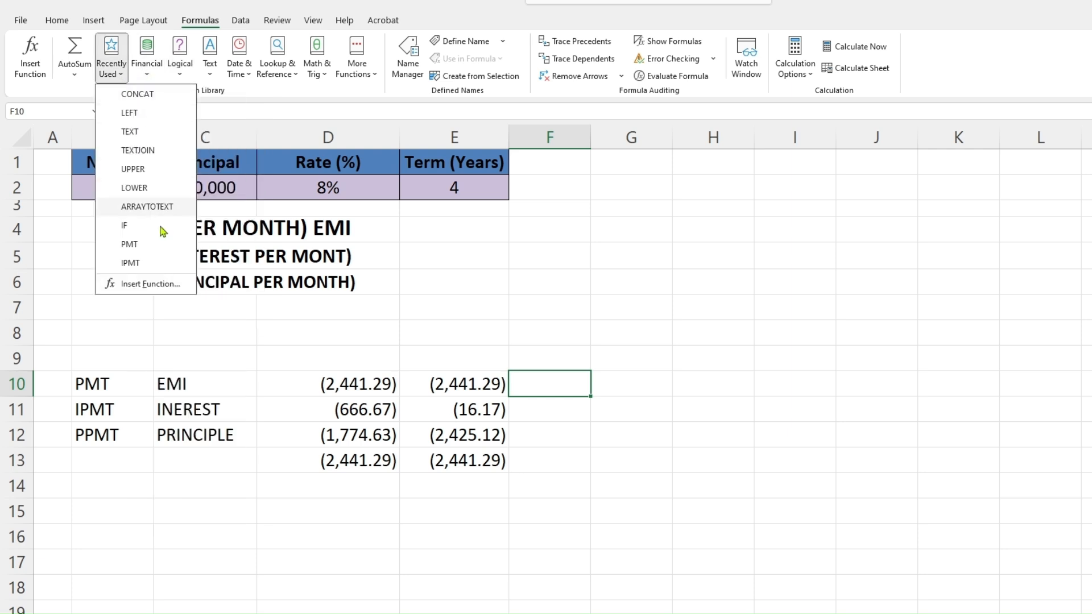
{"action": "left_click", "coordinate": [676, 321]}
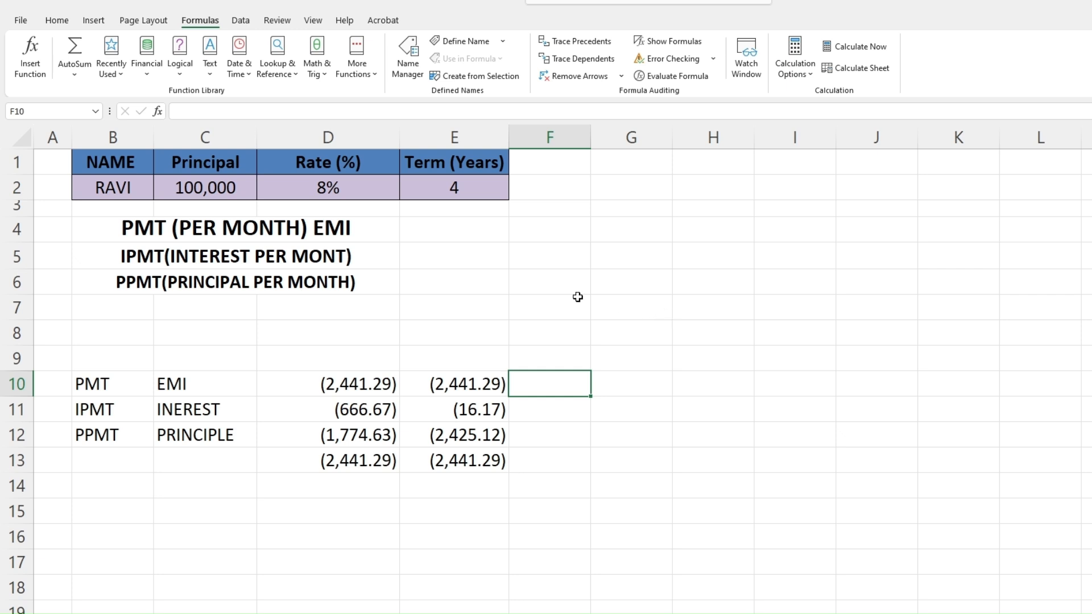
{"action": "left_click", "coordinate": [179, 64]}
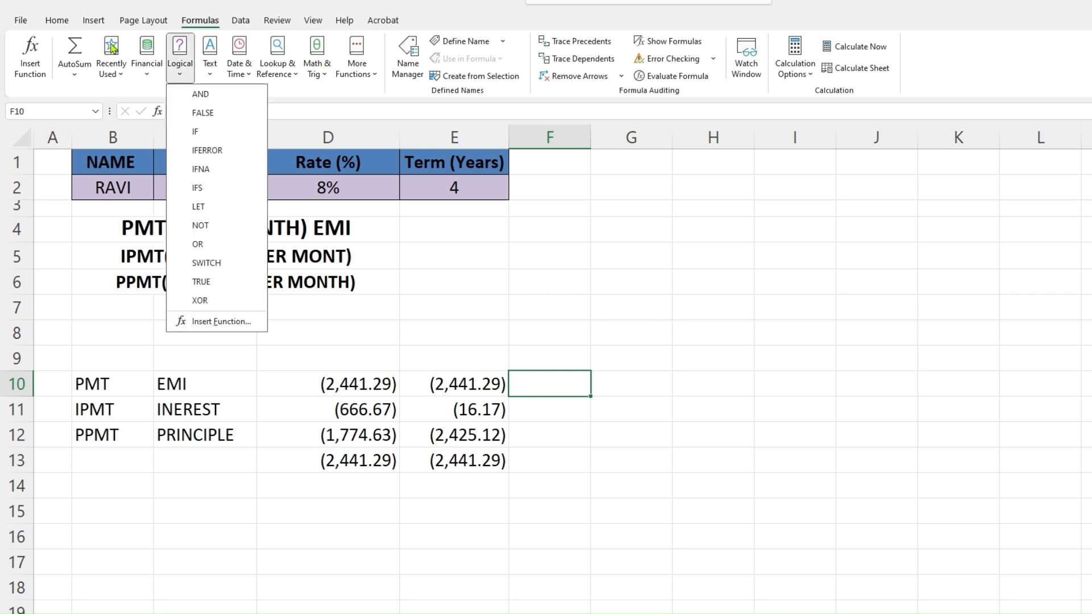
{"action": "left_click", "coordinate": [215, 77]}
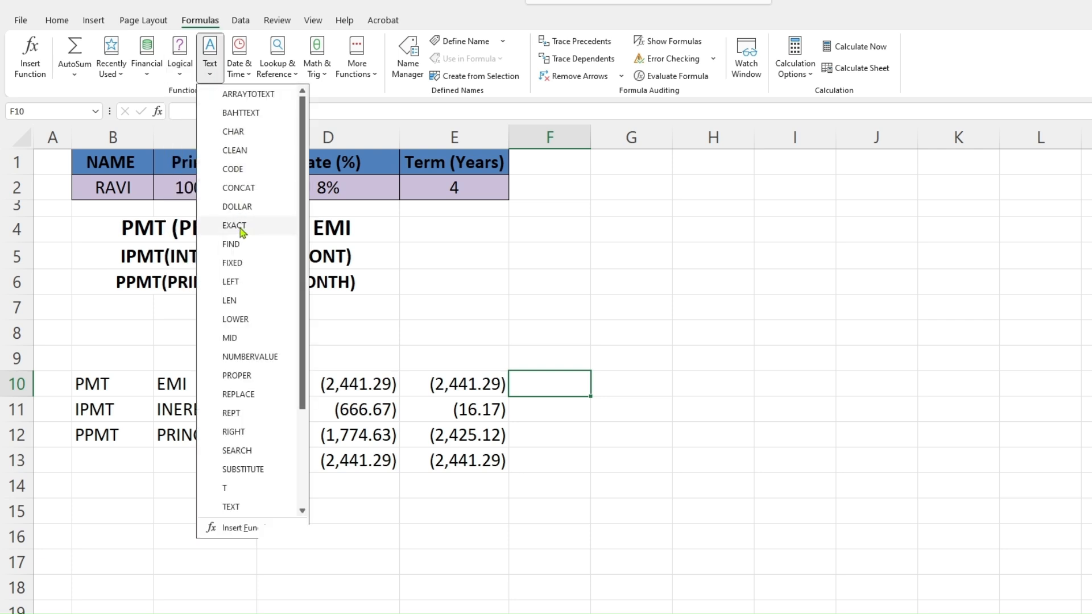
{"action": "left_click", "coordinate": [667, 313]}
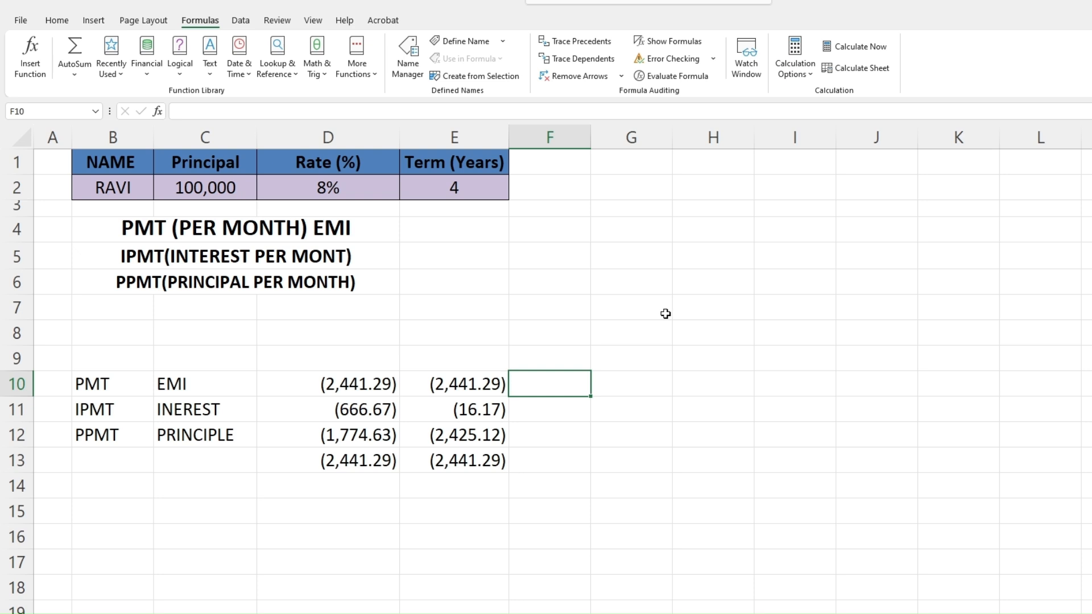
{"action": "left_click_drag", "start_coordinate": [682, 256], "coordinate": [642, 384]}
{"action": "left_click", "coordinate": [809, 428]}
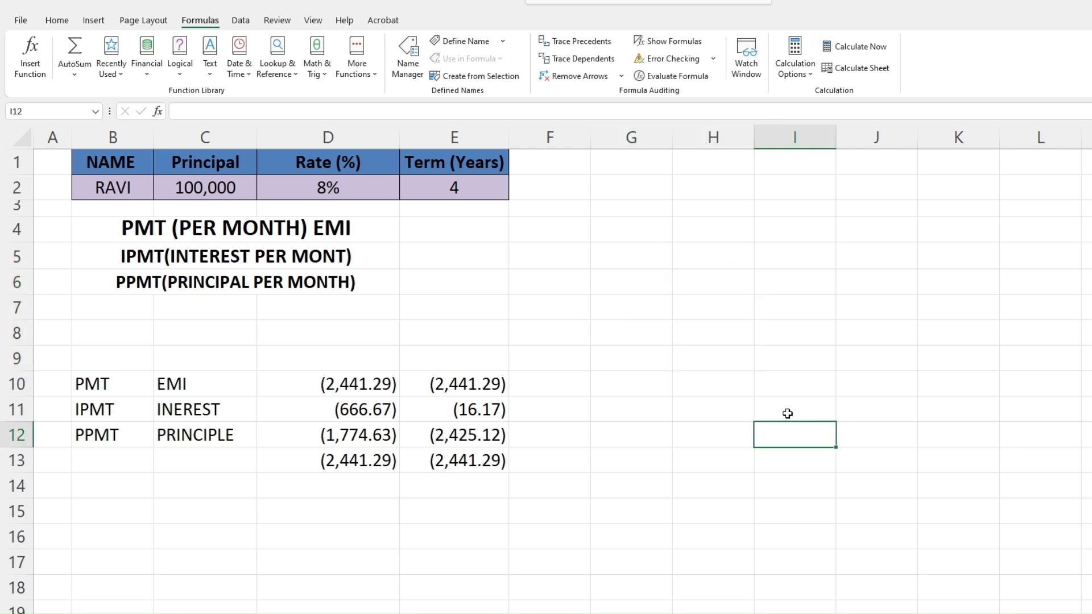